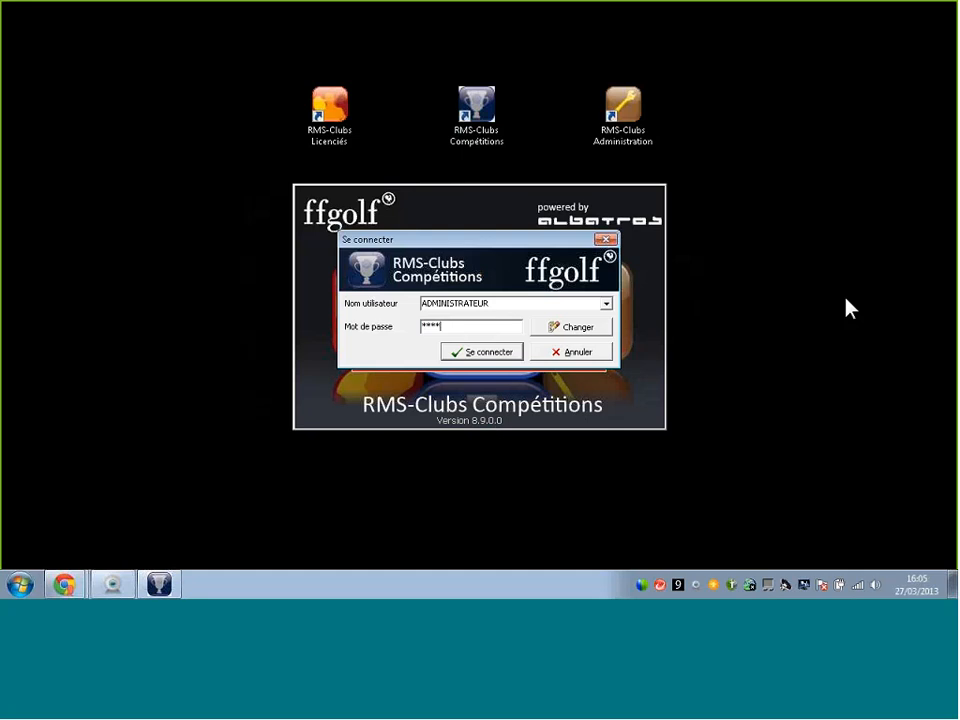
- Log in as ADMINISTRATEUR, list already-read news items as well, and close the Feeds window
key(Return)
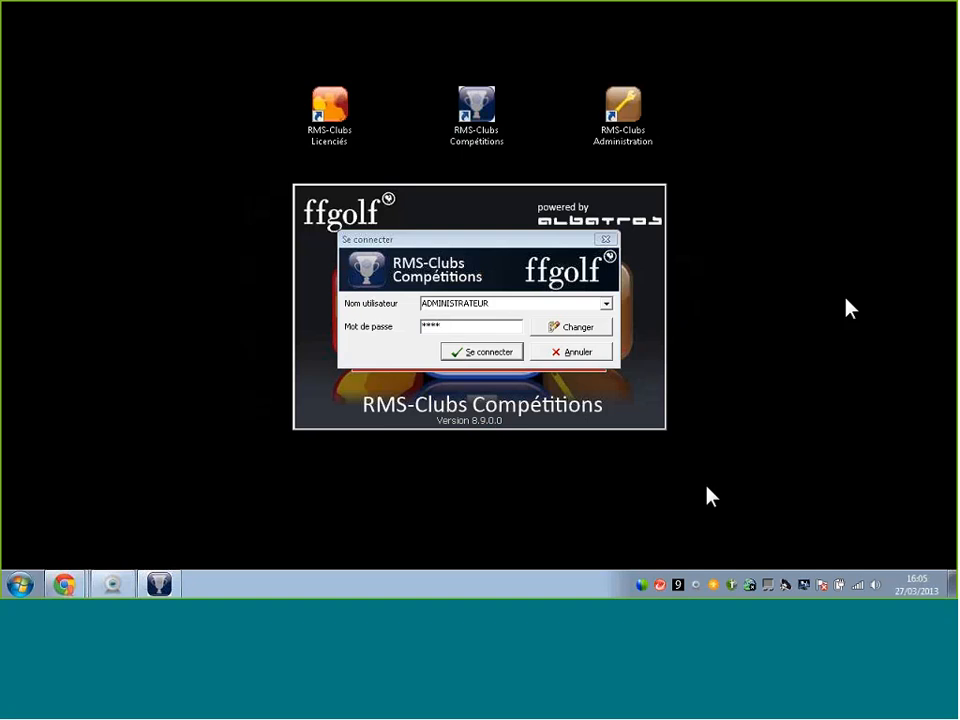
click(472, 354)
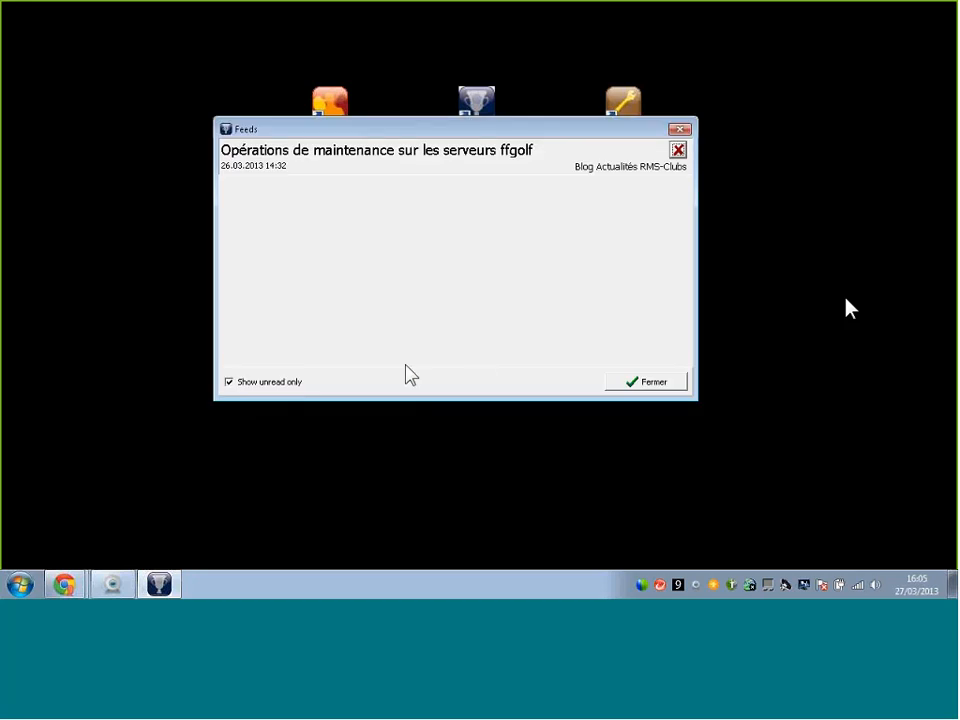
click(243, 385)
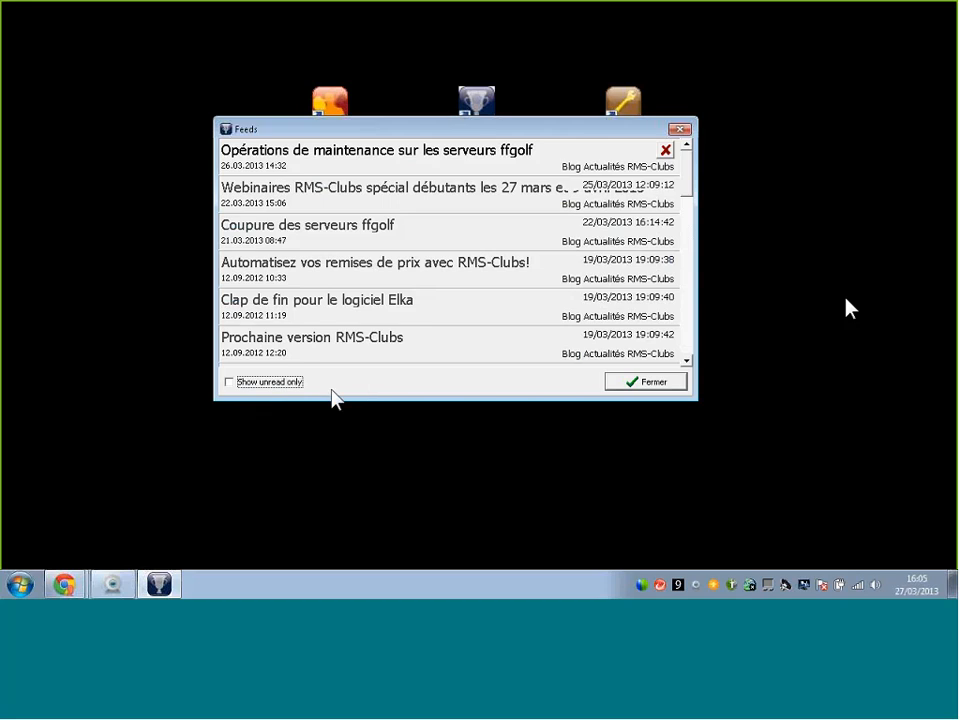
click(645, 382)
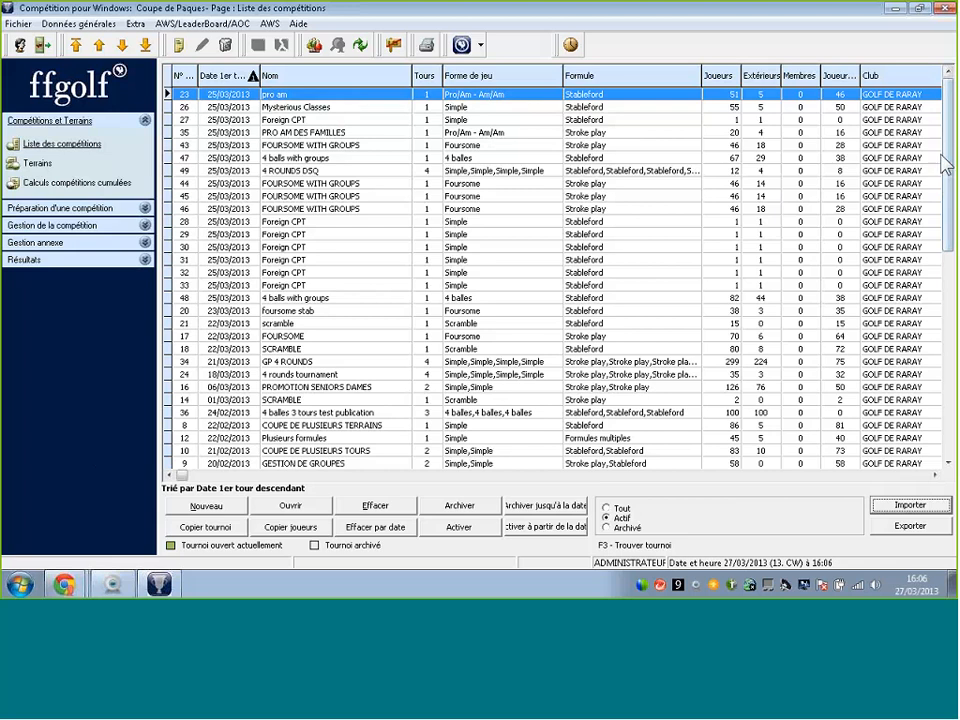
- Archive competition 48, "4 balls with groups", from the list of competitions
drag(948, 155, 953, 187)
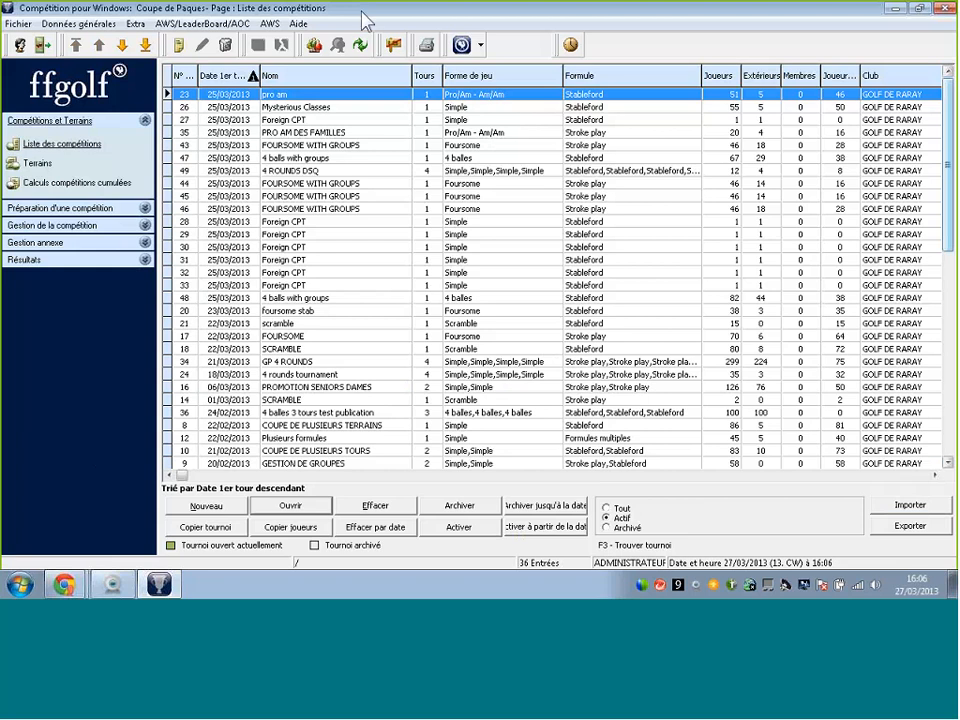
click(344, 299)
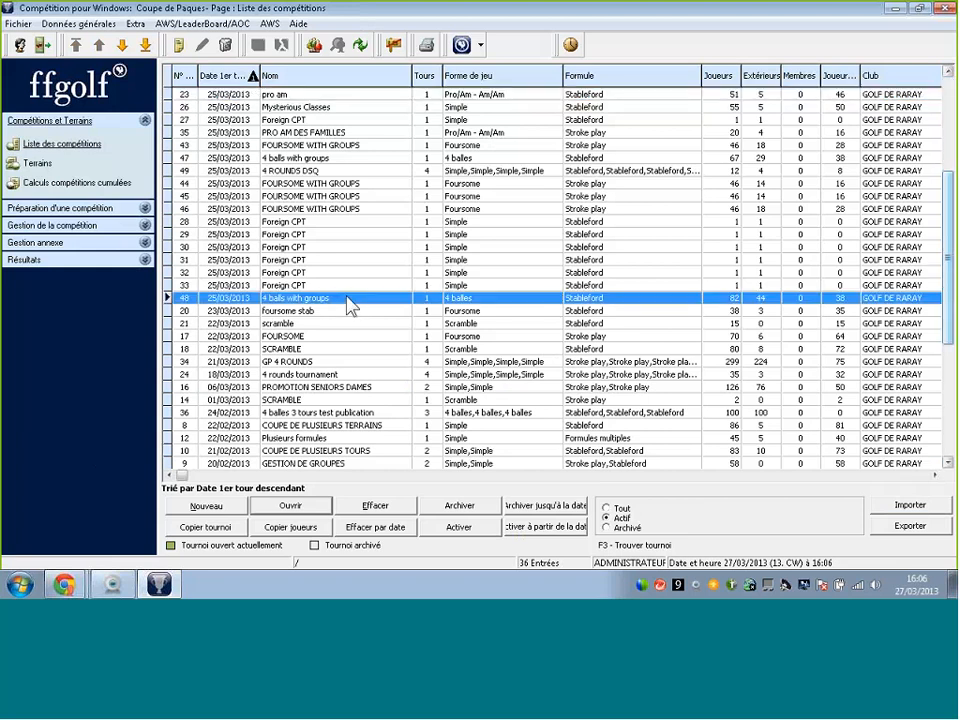
click(459, 505)
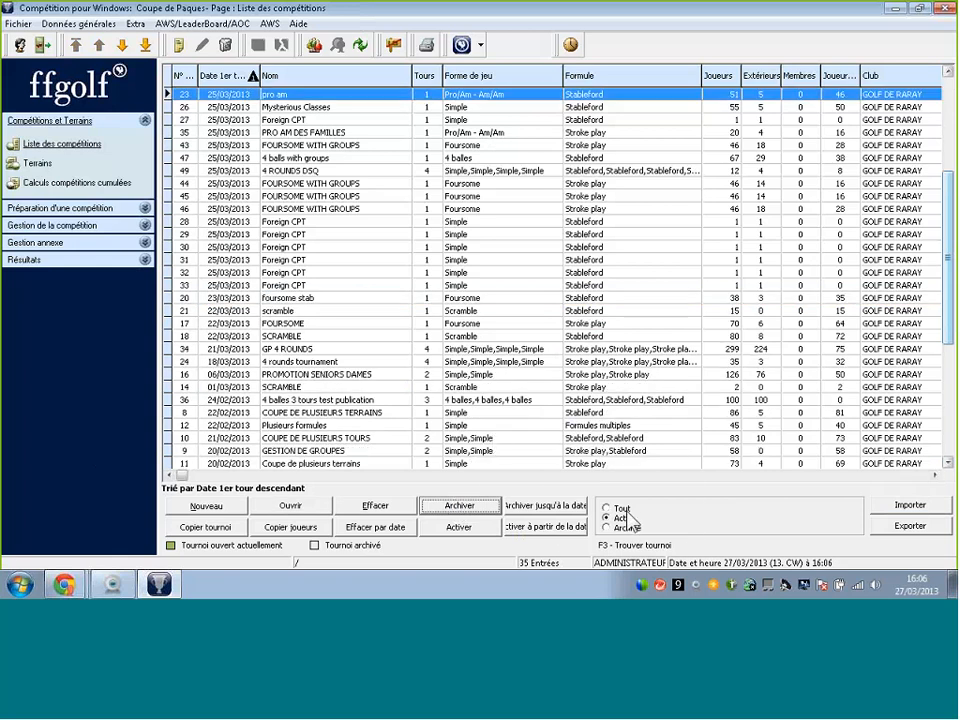
- Show all competitions in the list, then restrict the list to the active ones
key(ctrl)
click(607, 509)
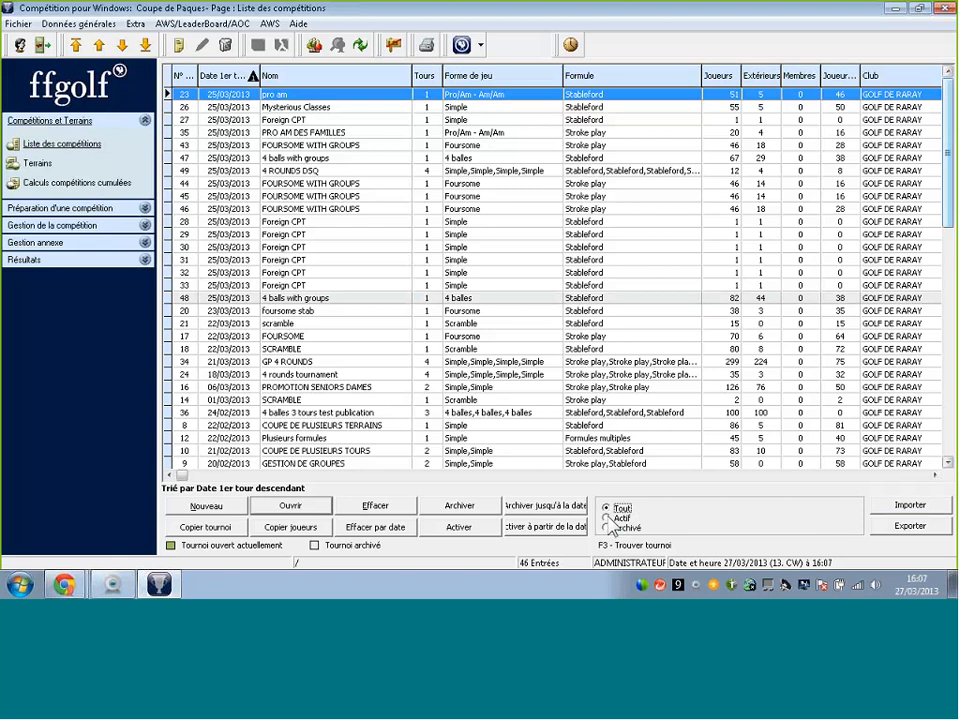
click(607, 517)
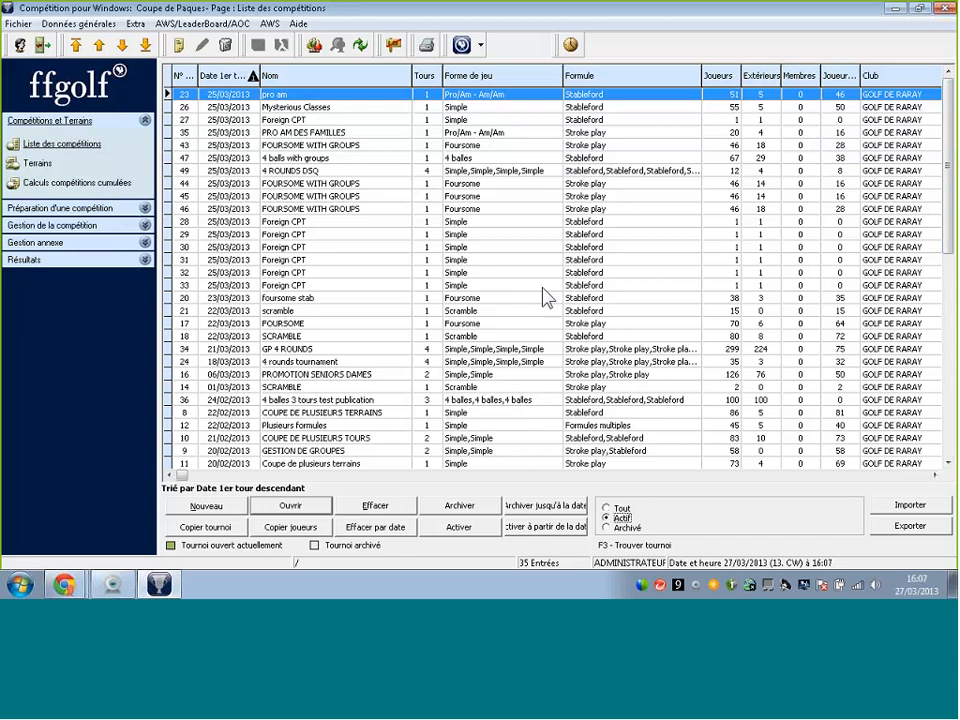
- Reactivate the archived "4 balls with groups" competition and display all competitions again
click(607, 528)
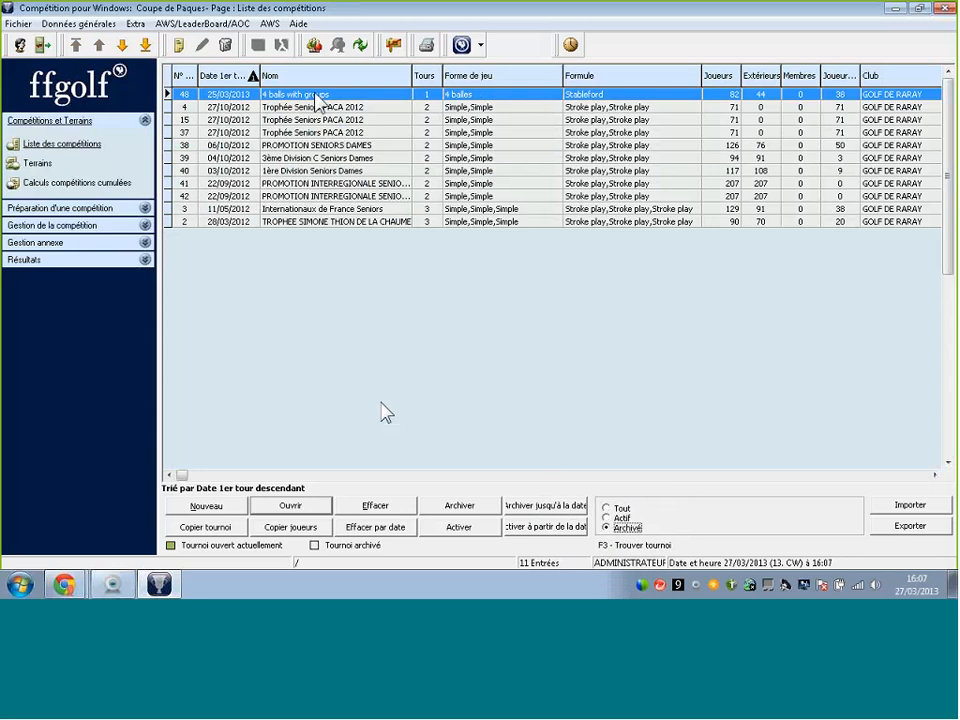
click(440, 532)
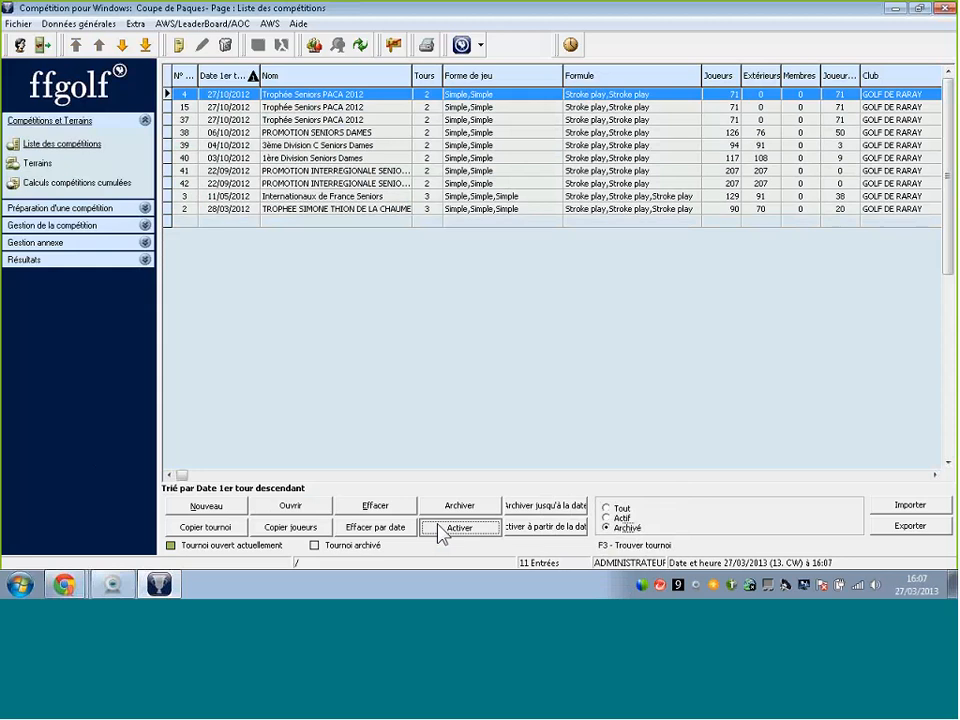
click(610, 508)
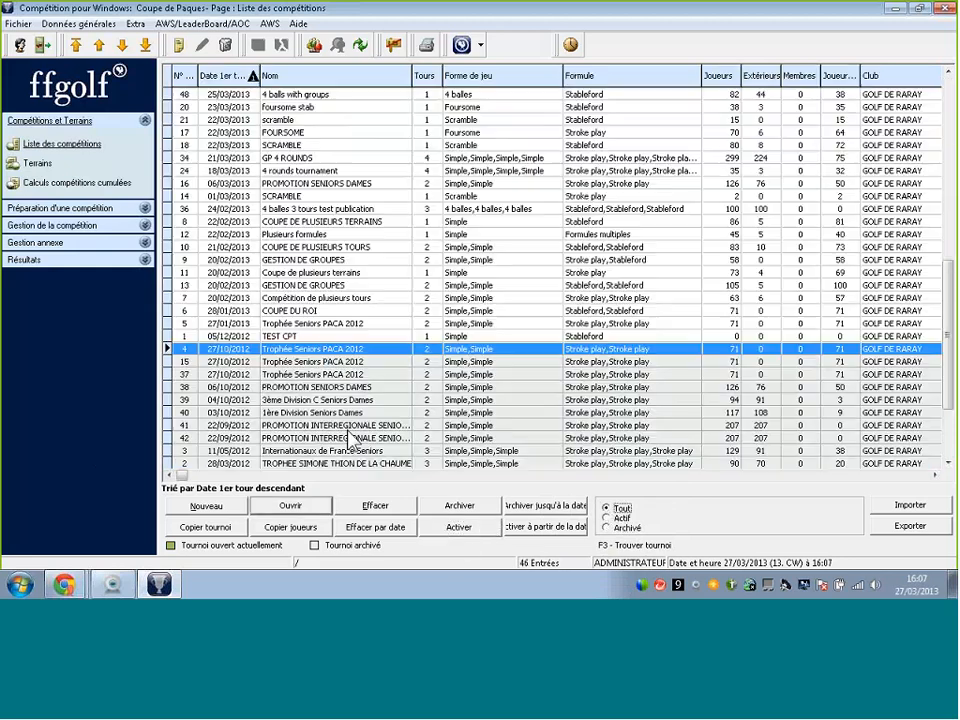
click(424, 261)
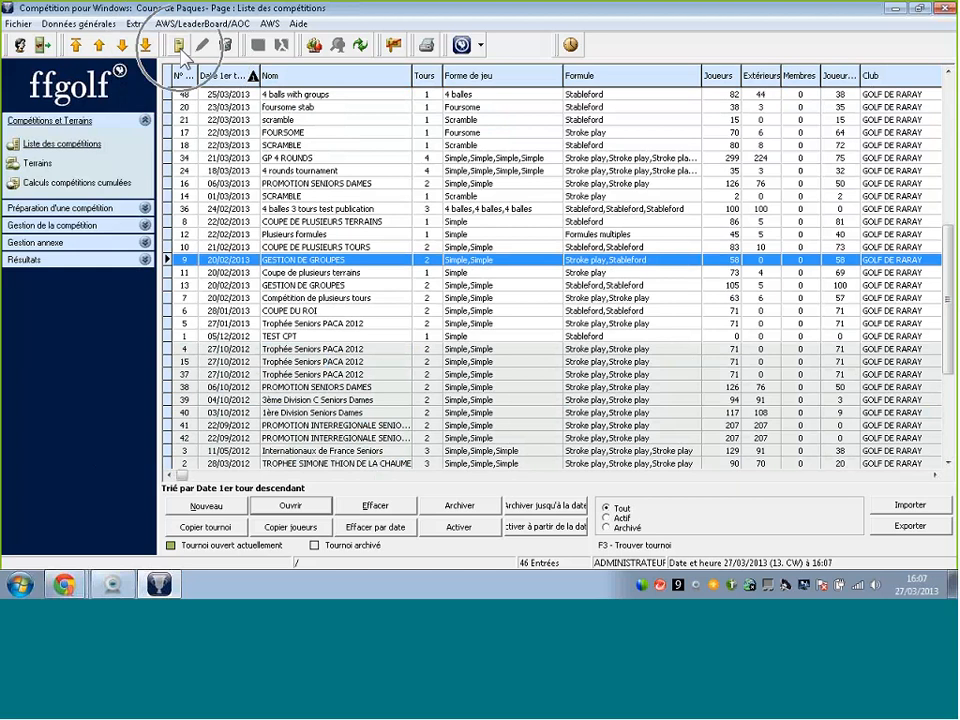
- Create a competition named COUPE DE PAQUES with the first round on 27/03/2013 and open its detailed parameters
click(180, 50)
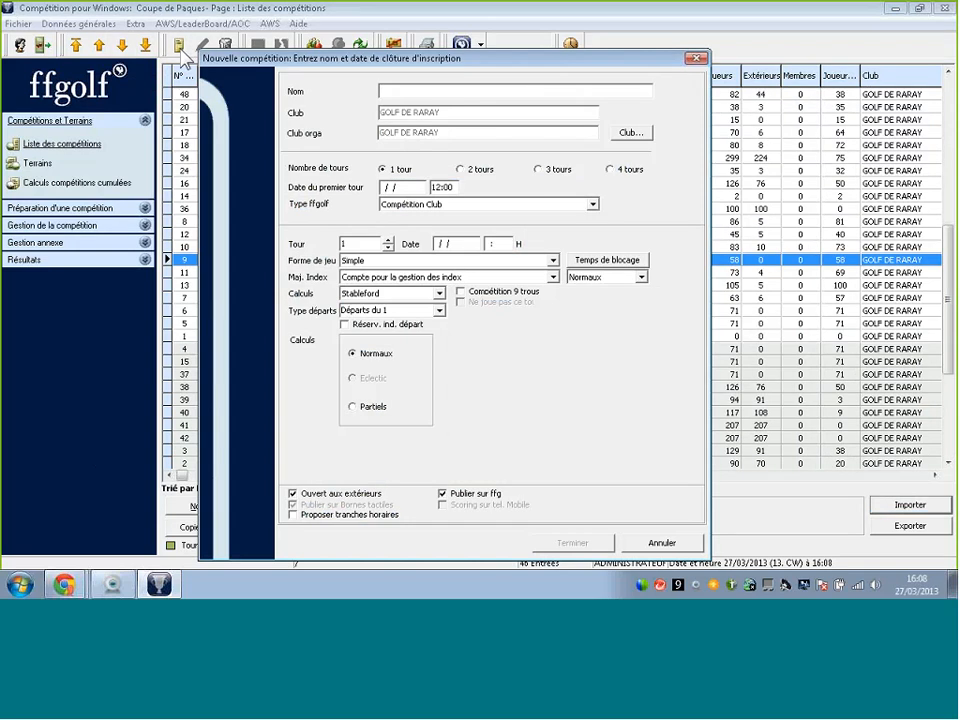
text(C)
text(OUPE DE)
text( PAQUE)
text(S)
text(2)
text(7/)
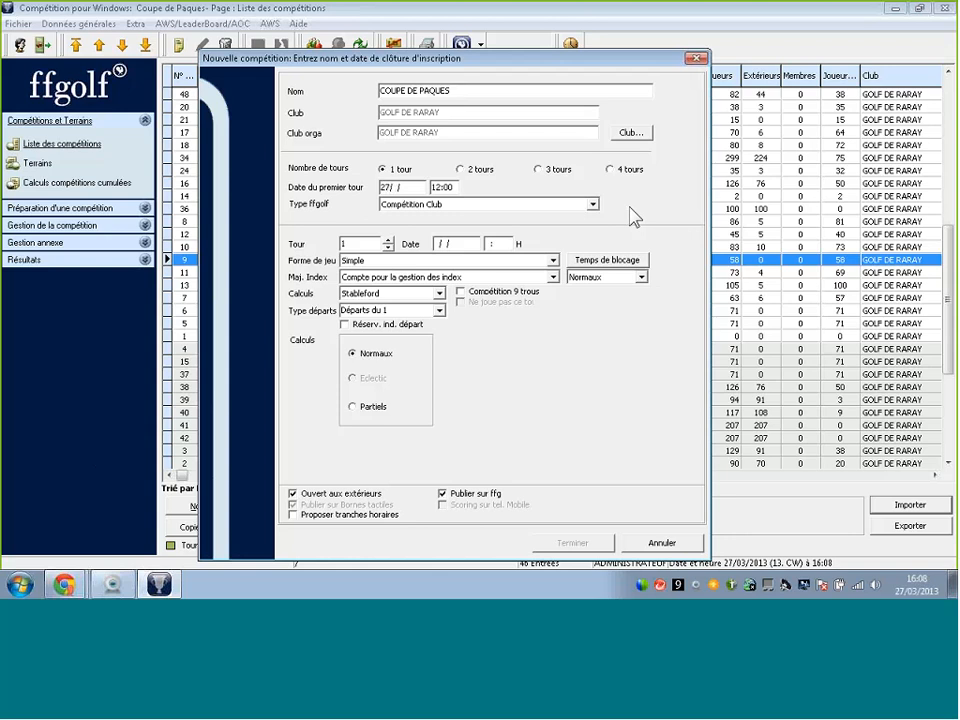
text(03/2013)
key(Tab)
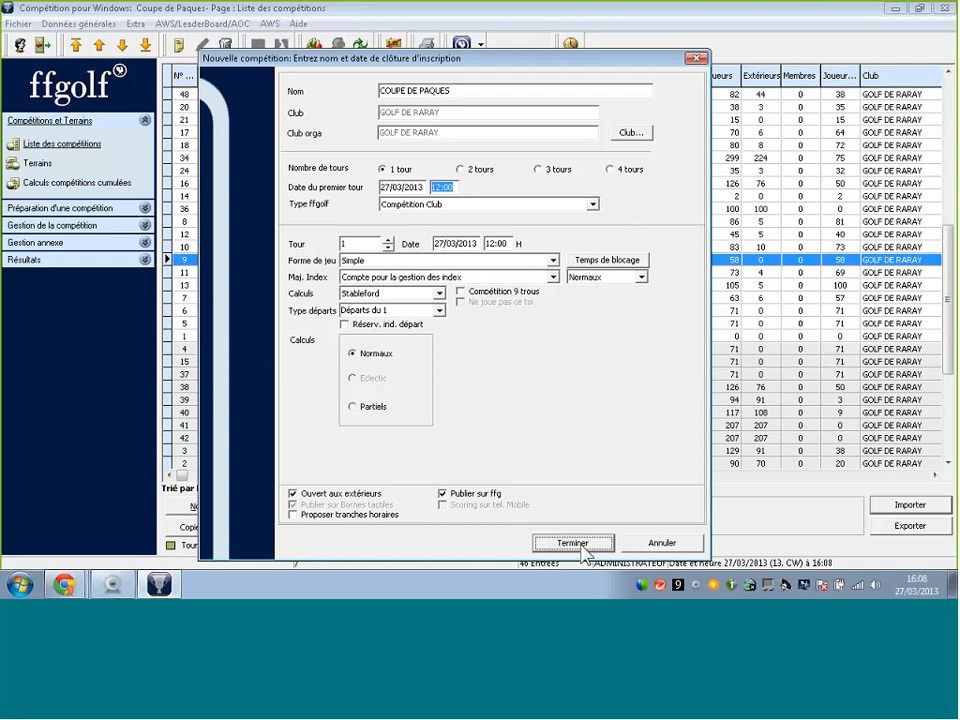
key(Return)
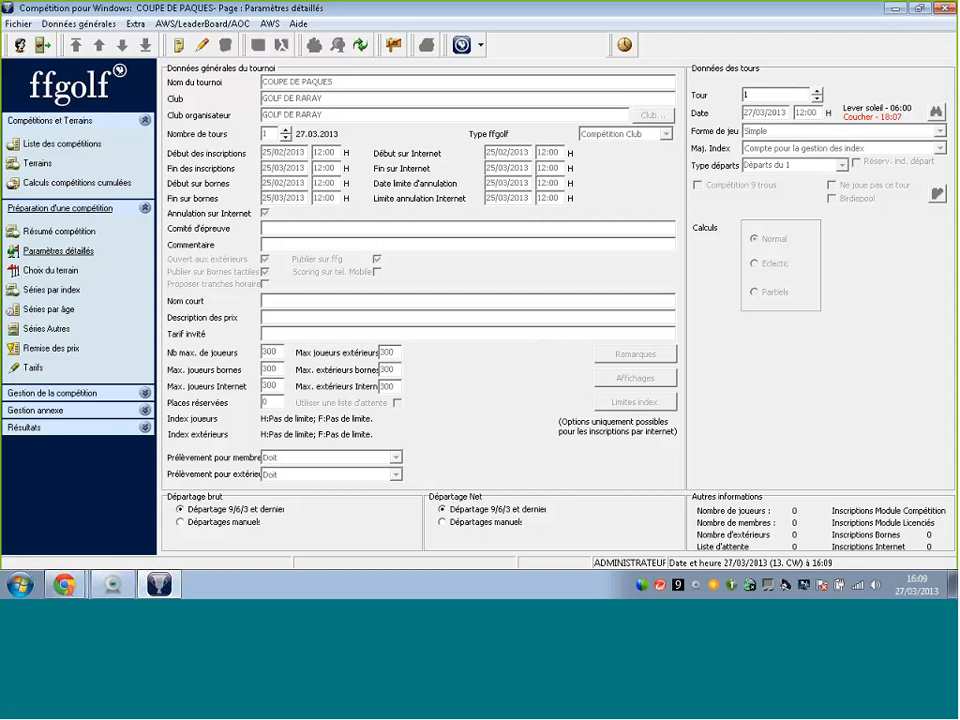
click(92, 257)
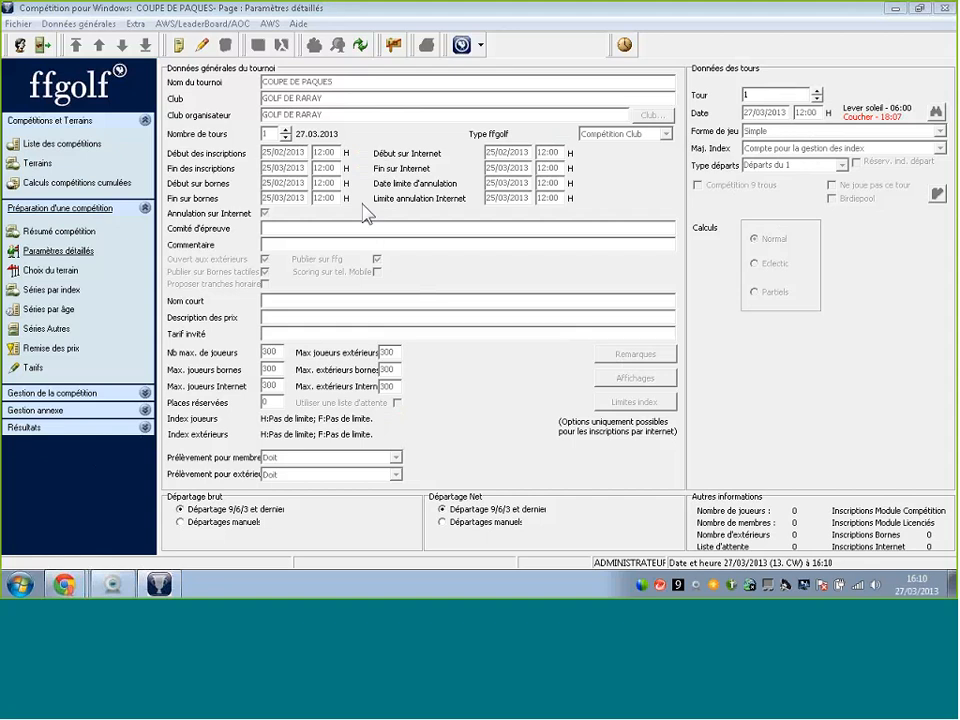
- Delete the (FFG) Le Daguet course from the COUPE DE PAQUES course selection and confirm the removal
click(60, 273)
click(60, 273)
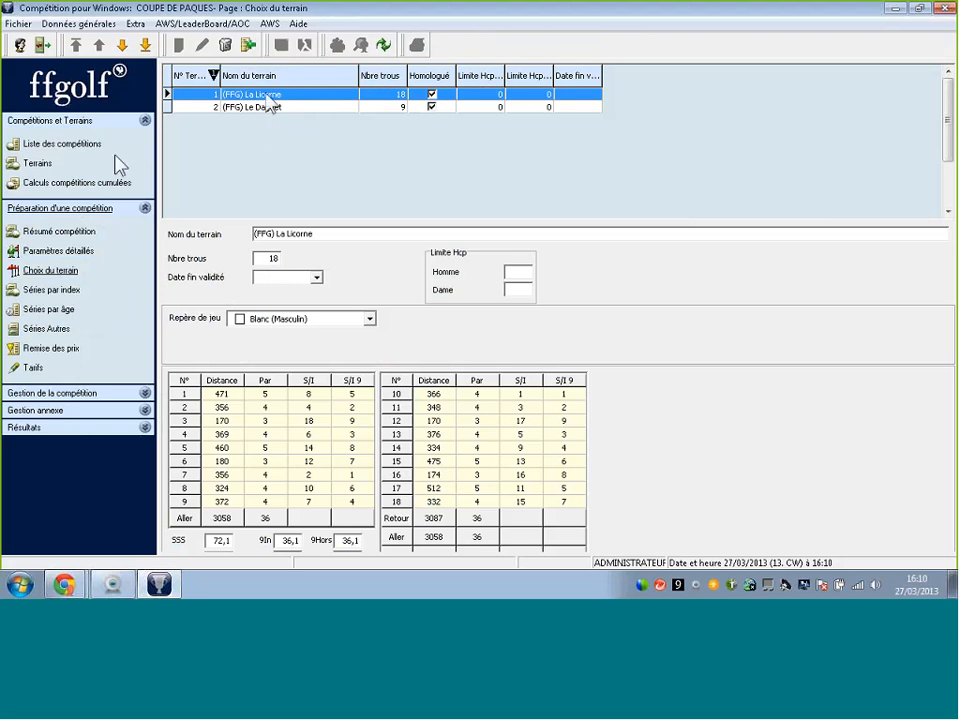
click(62, 270)
click(292, 108)
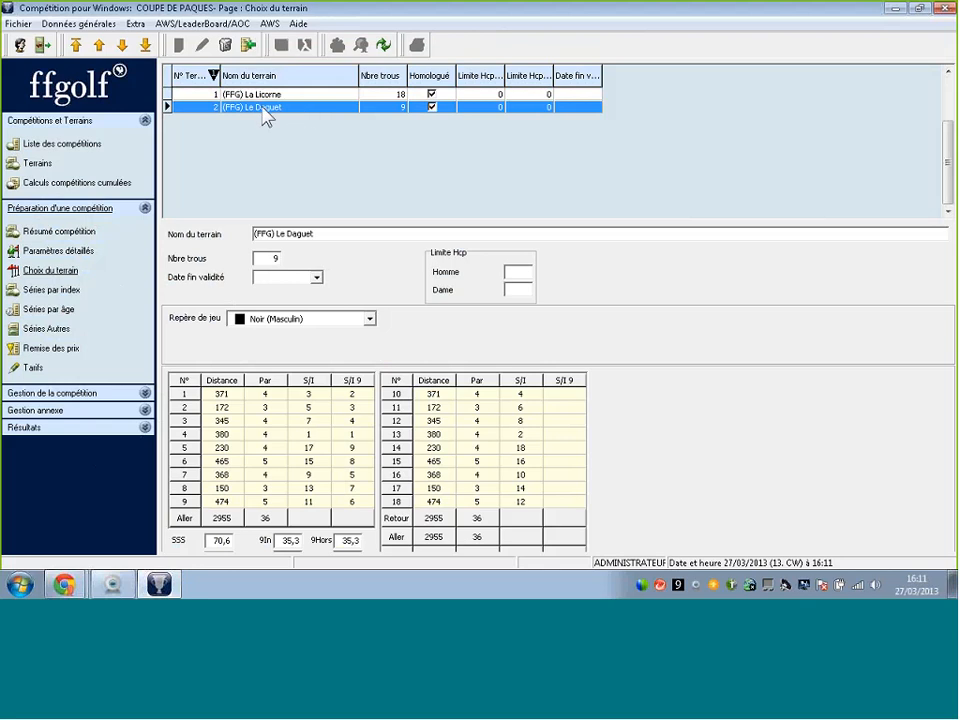
click(224, 45)
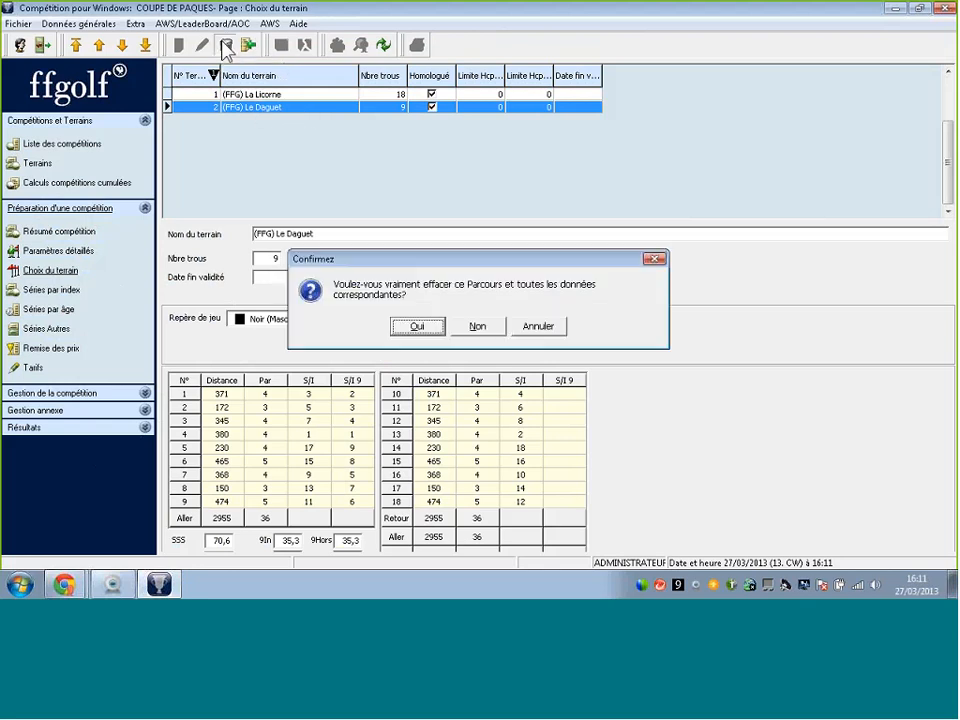
click(408, 329)
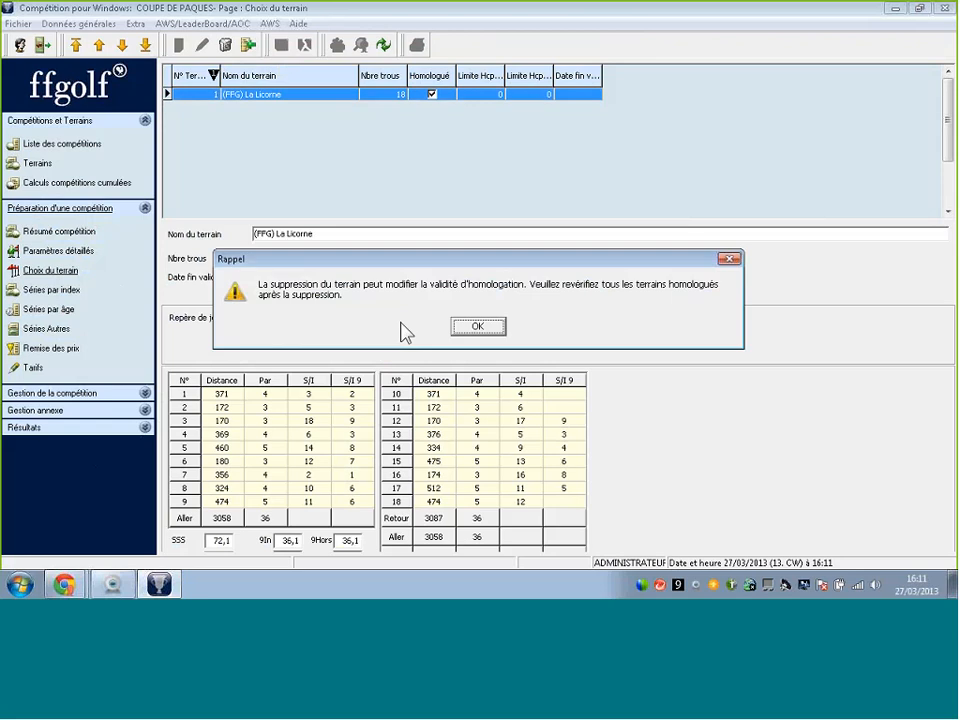
click(478, 326)
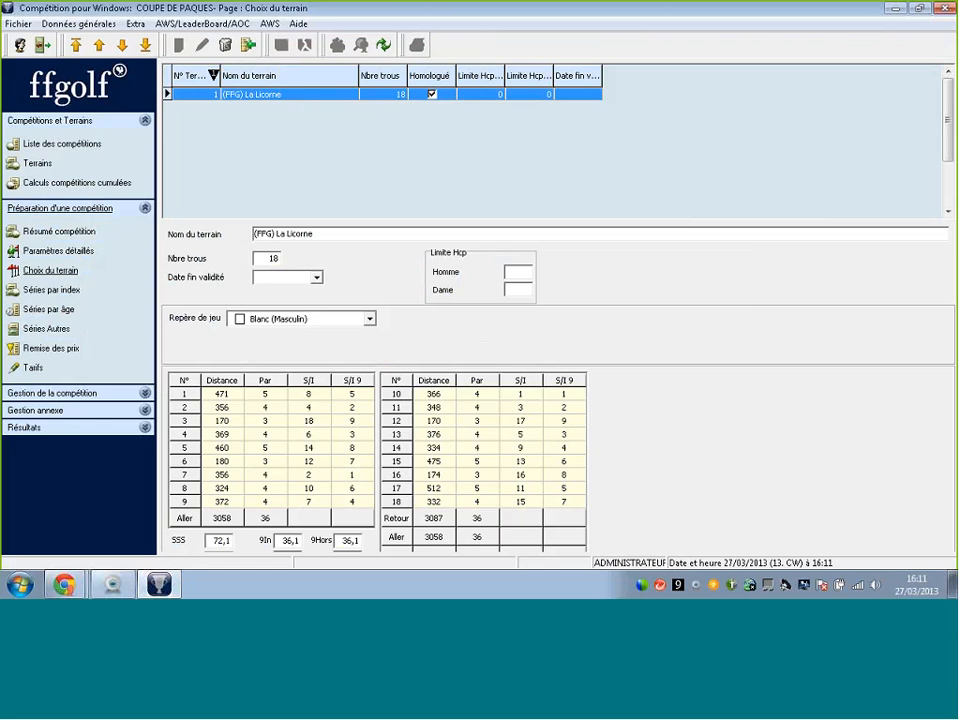
- Check which courses can be chosen for the men's 1ère série by index, and discard the edit
click(53, 291)
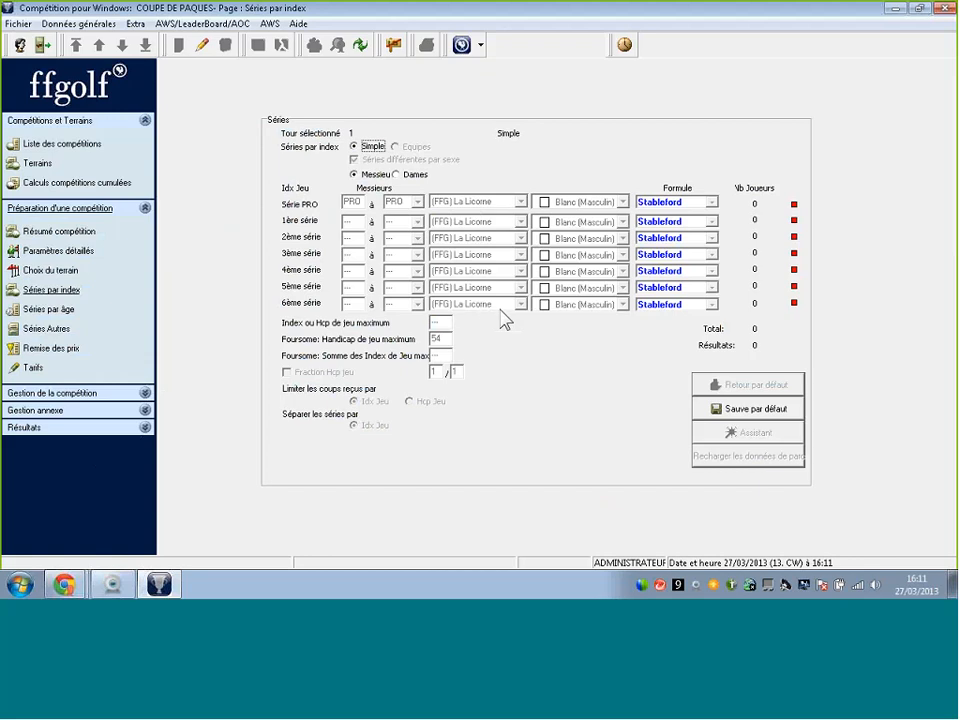
click(203, 44)
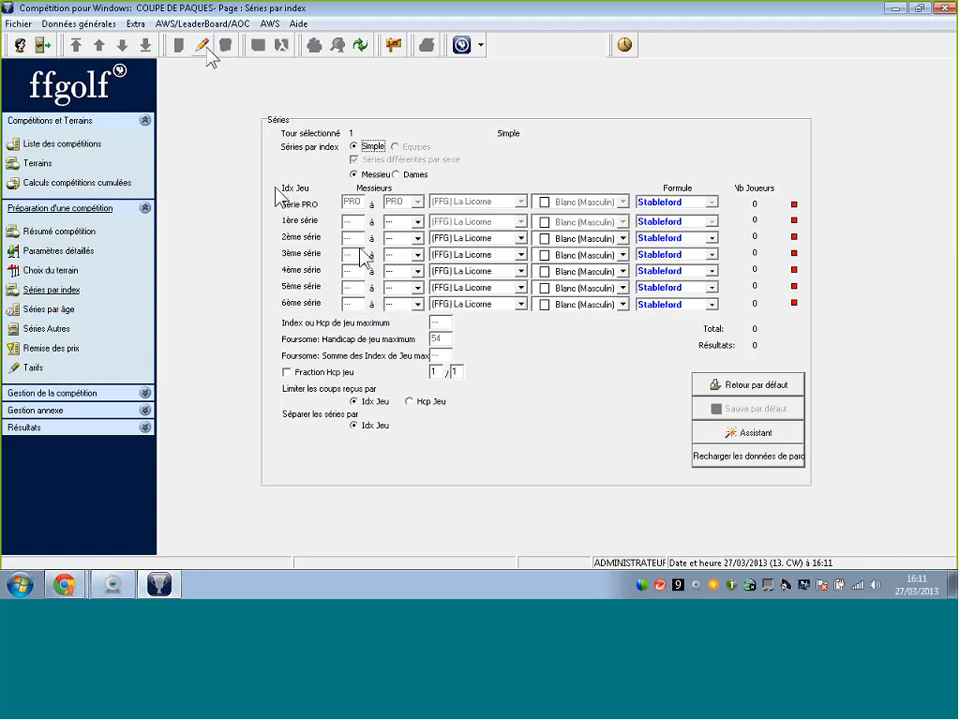
click(500, 230)
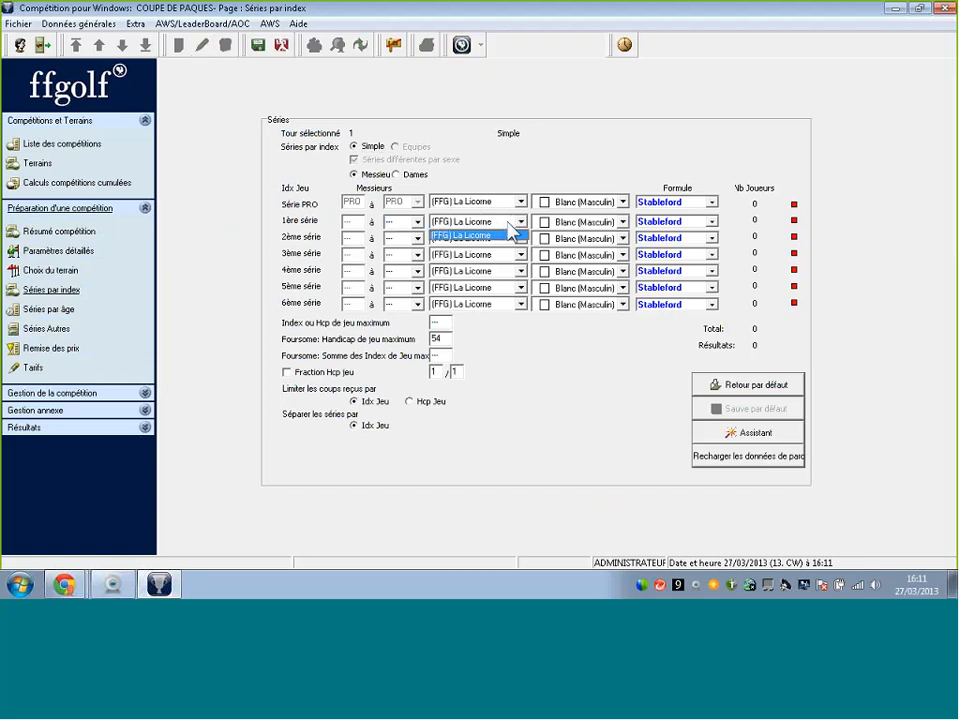
click(505, 234)
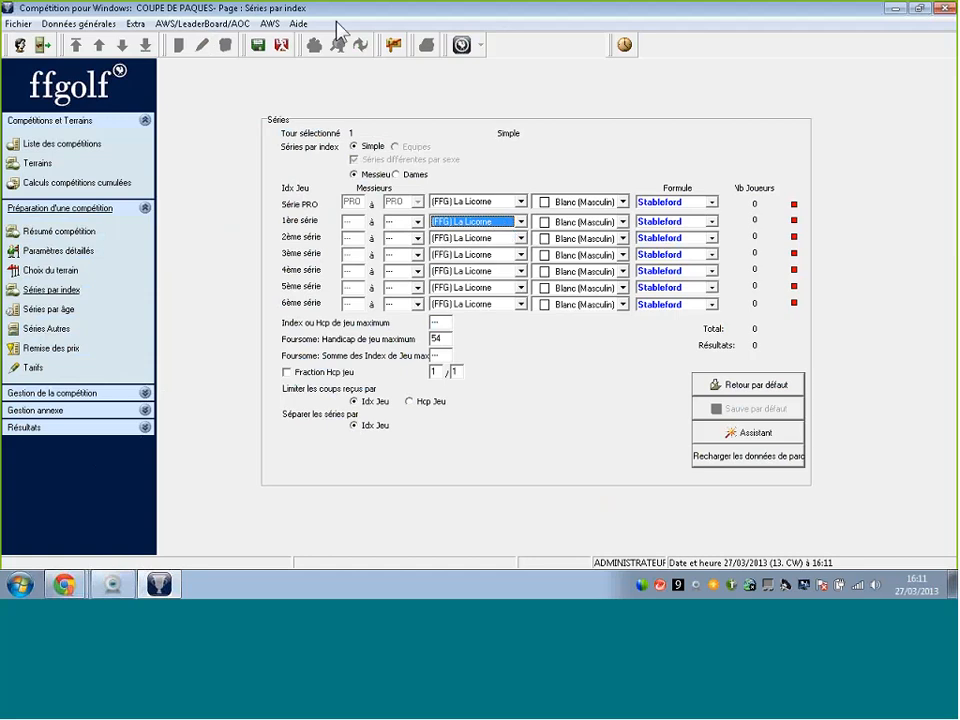
click(281, 47)
- Compare the competition's course selection with the club's general list of courses
click(63, 272)
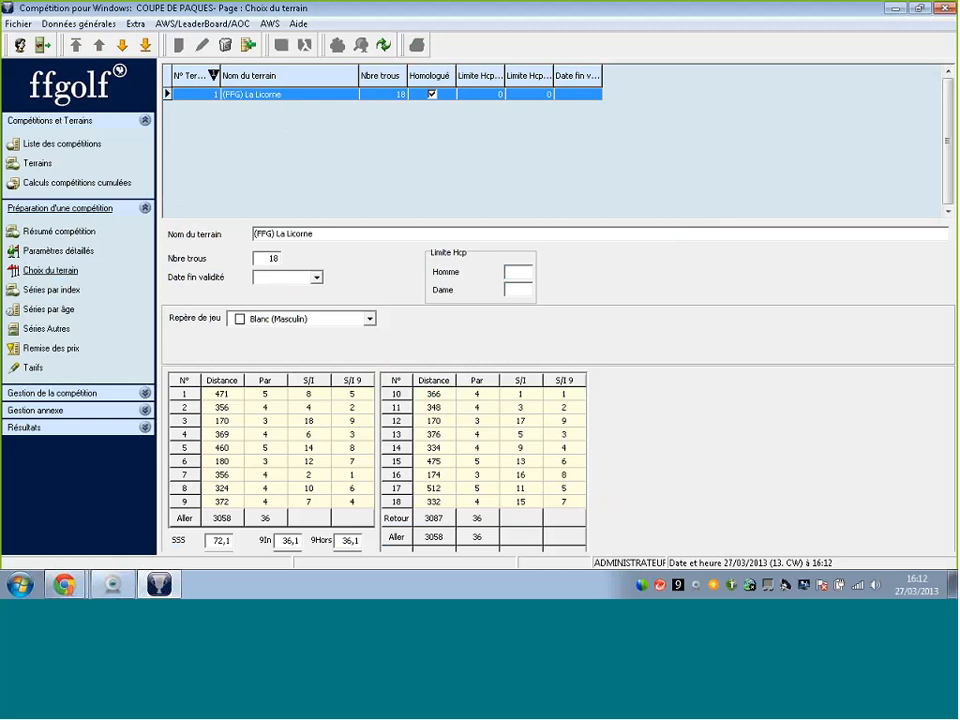
click(44, 164)
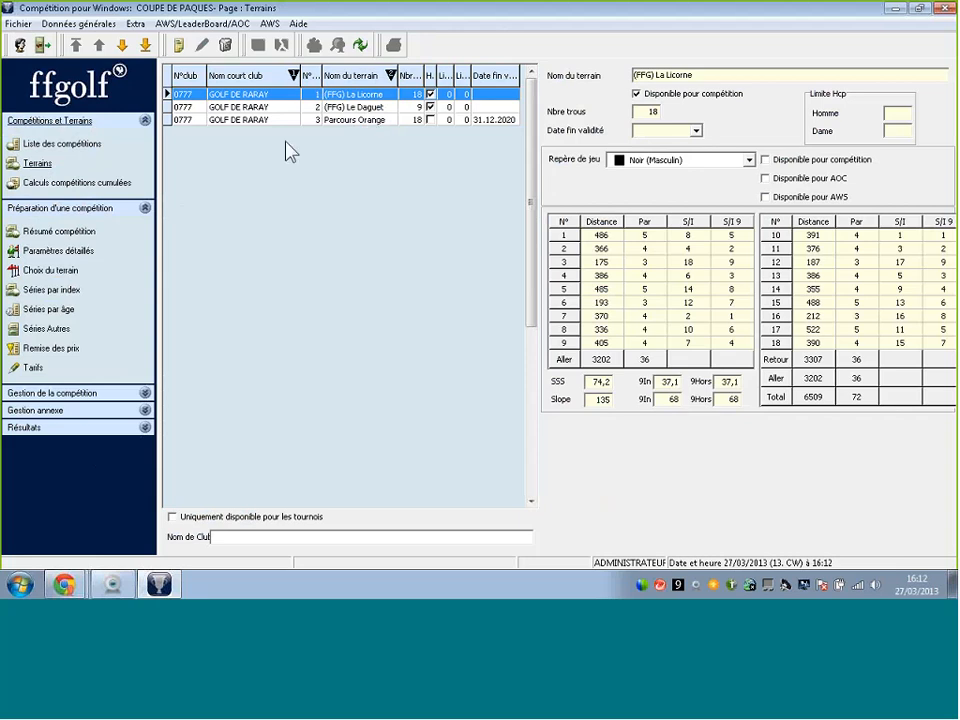
click(45, 272)
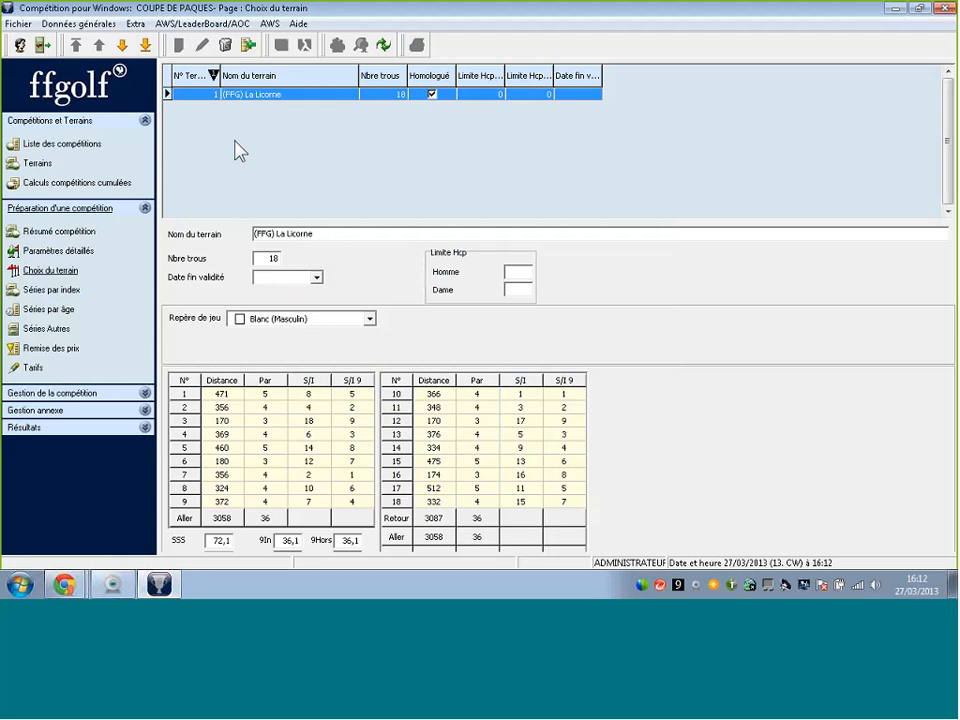
- Edit the series by index and set the upper index limit of the men's 1ère série to 15,4
click(52, 290)
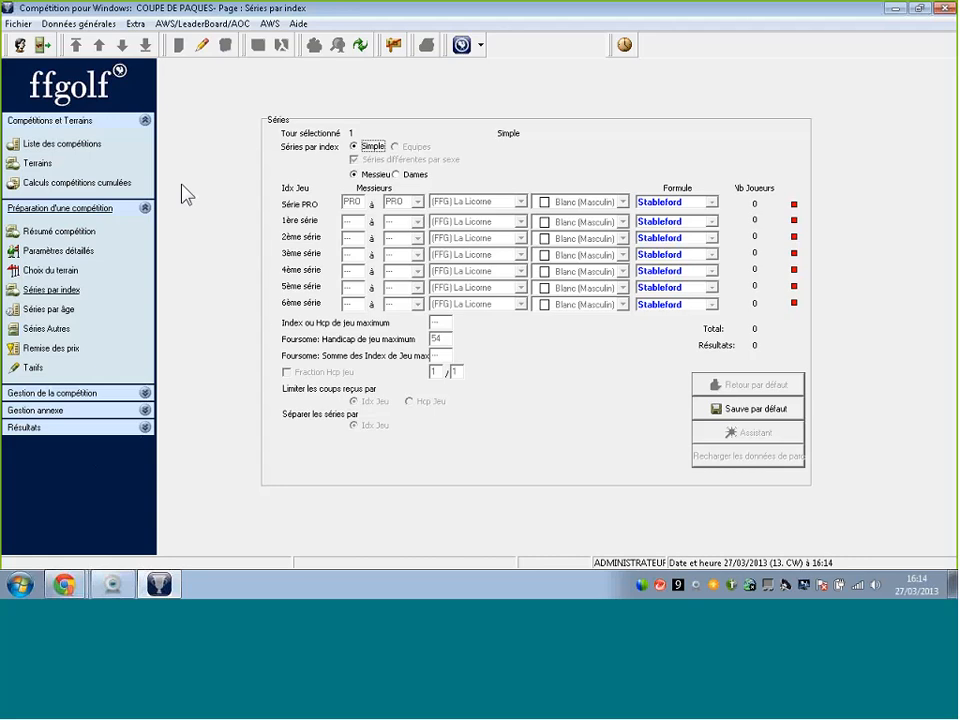
click(203, 46)
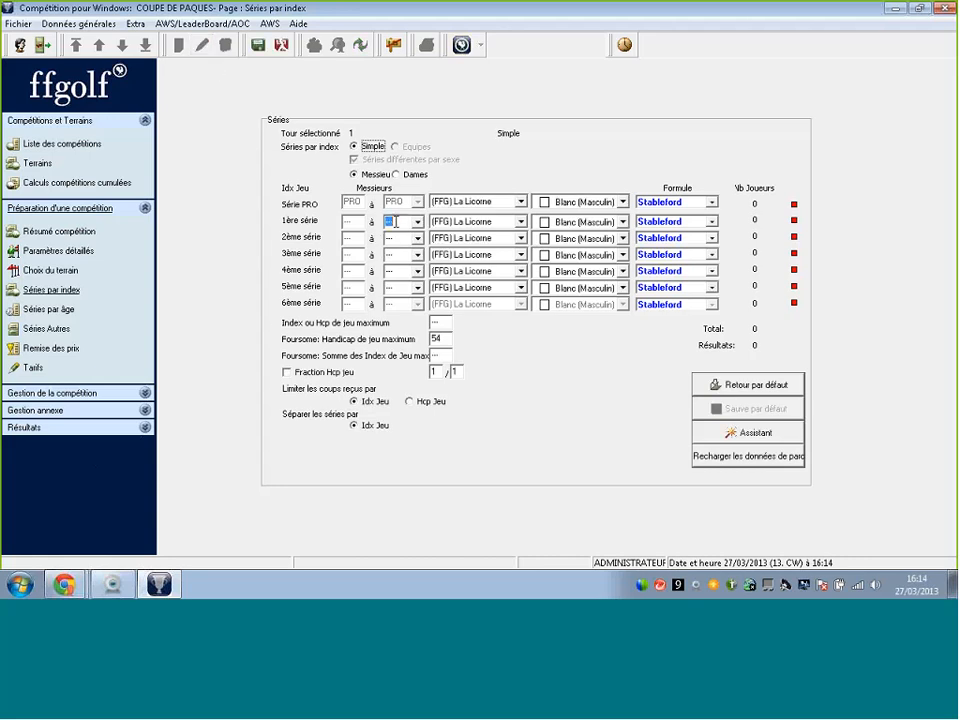
text(8)
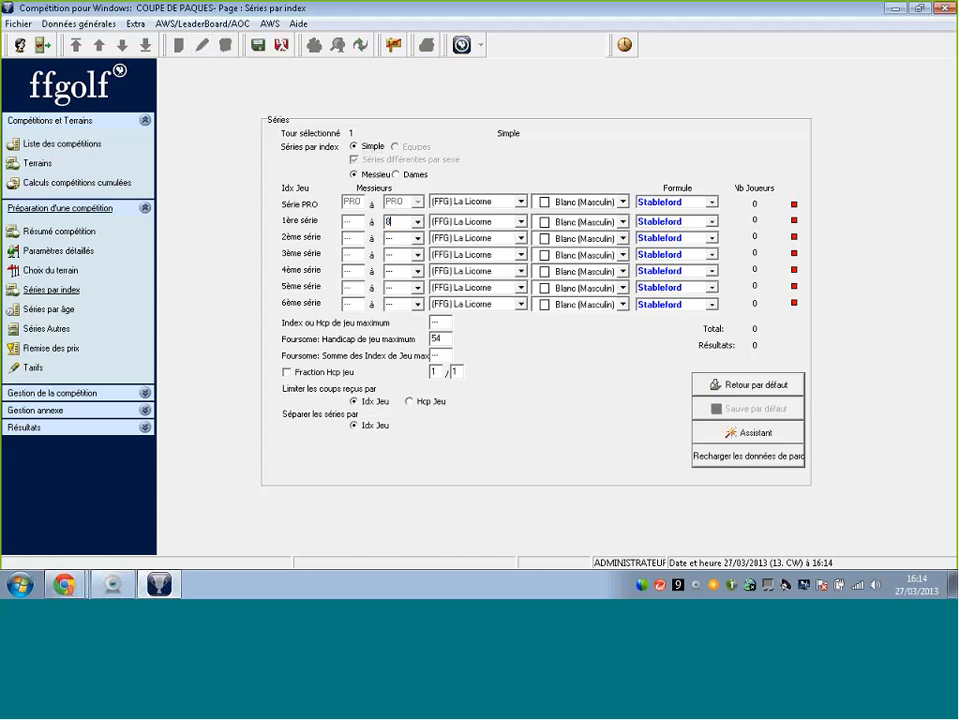
text(,4)
key(Tab)
click(406, 224)
text(15,4)
key(Tab)
- Set the men's upper index limits to 26,4 for the 2ème série and 36 for the 3ème série
click(403, 222)
click(401, 223)
click(400, 225)
text(26.4)
key(Return)
text(36)
key(Return)
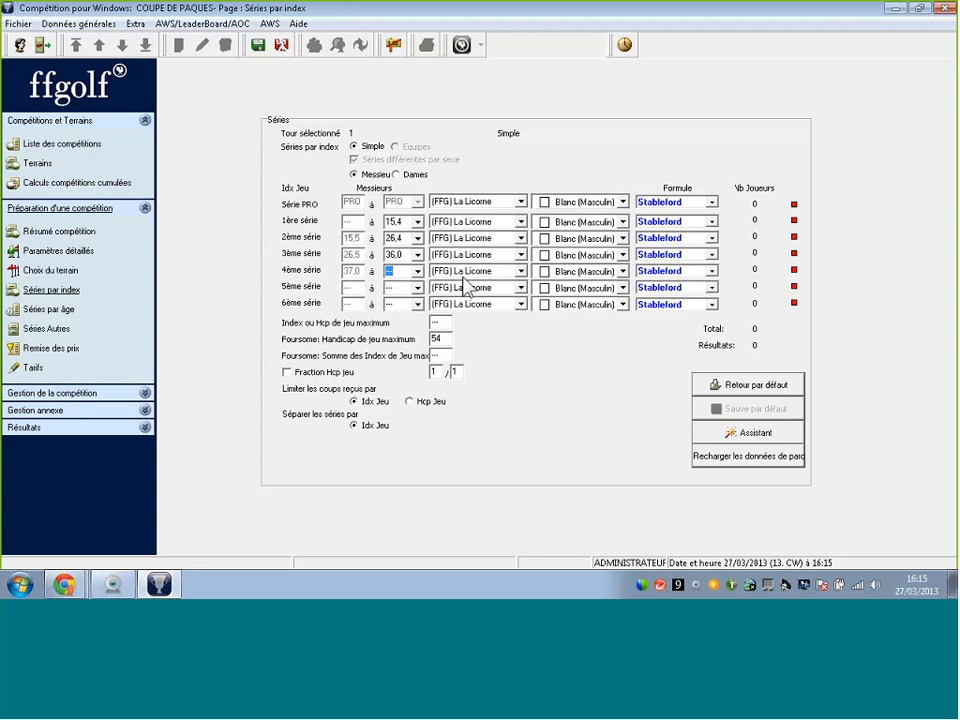
key(ctrl)
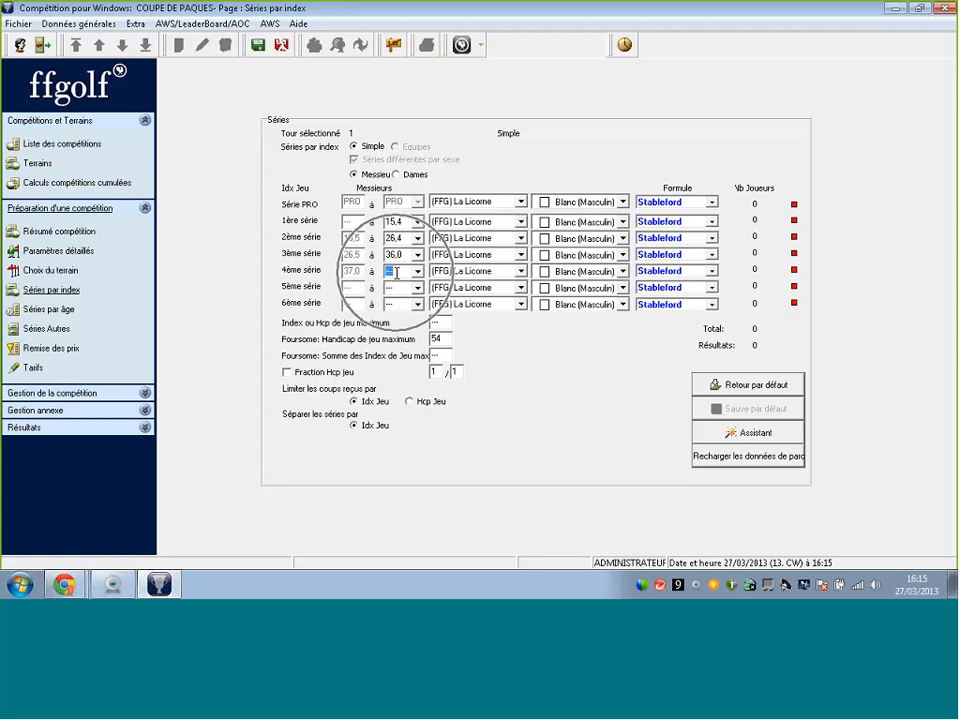
- Try an upper index limit of 54 for the men's 4ème série, and clear the limit again
key(ctrl)
key(ctrl)
key(ctrl)
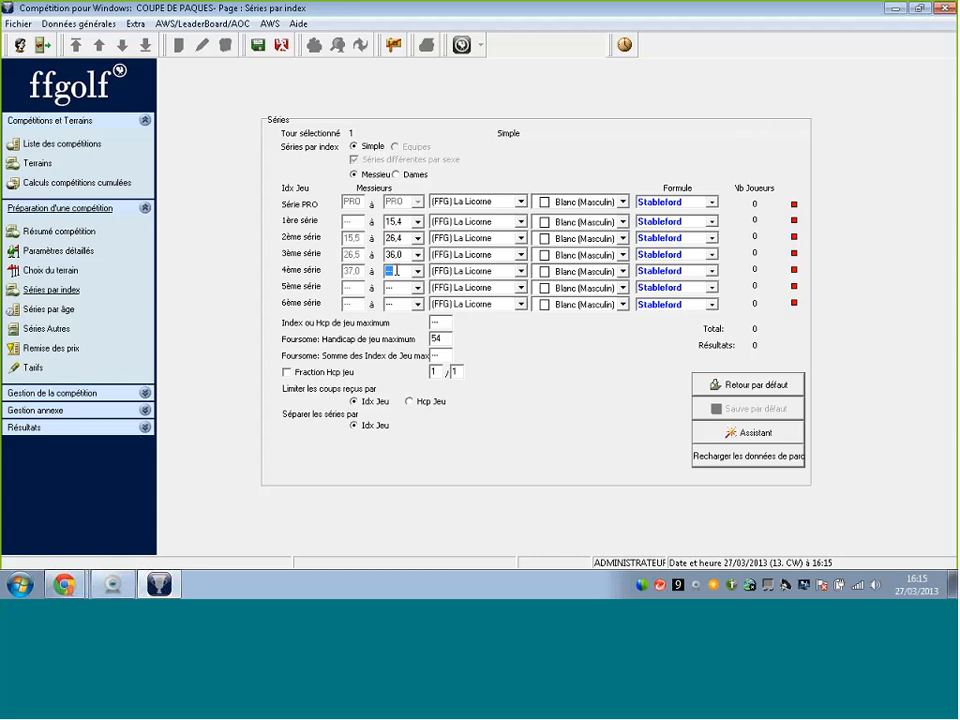
text(54)
key(Tab)
key(shift+Tab)
key(BackSpace)
key(Tab)
click(398, 275)
double_click(398, 275)
- Assign the men's tees: keep Blanc for the 1ère série, Jaune for the 2ème and 3ème, and Bleu for the 4ème série
click(597, 225)
click(597, 222)
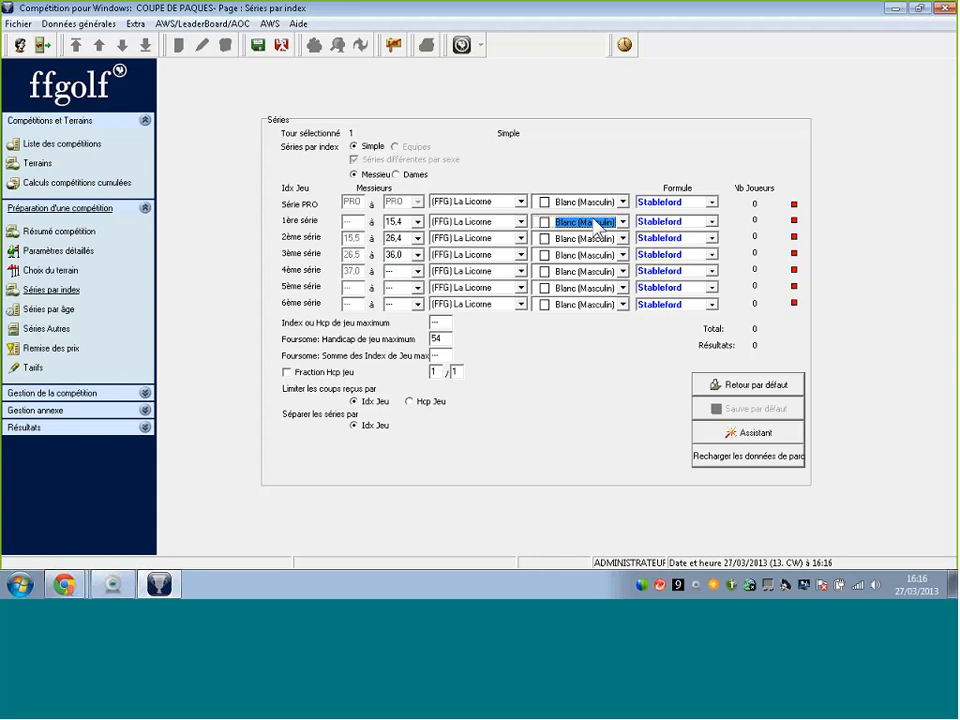
click(588, 238)
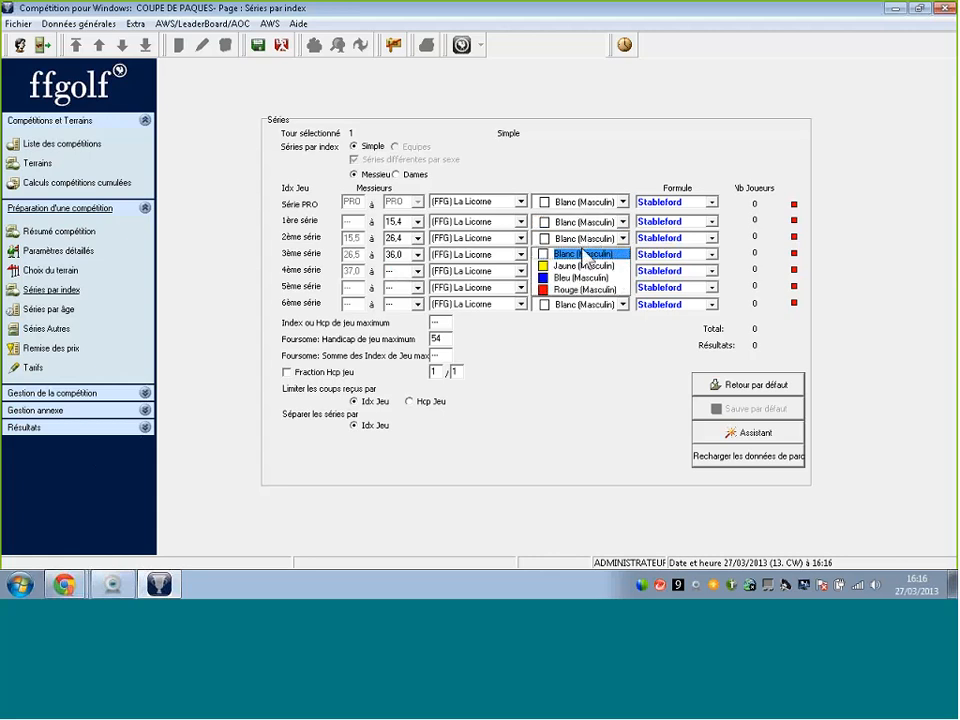
click(584, 266)
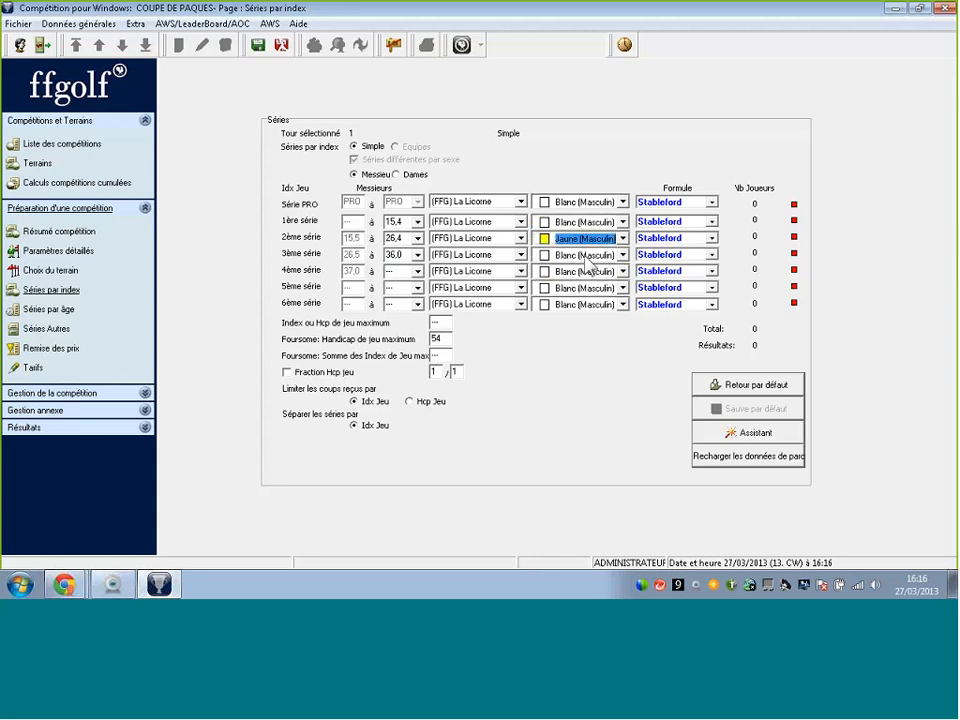
click(588, 256)
click(584, 282)
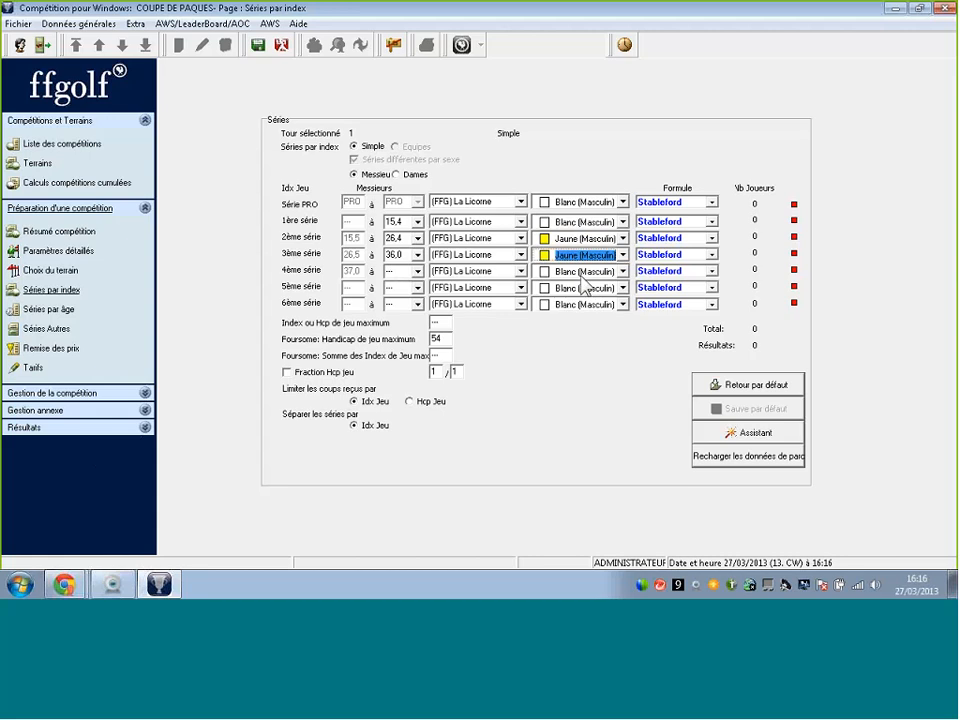
click(584, 272)
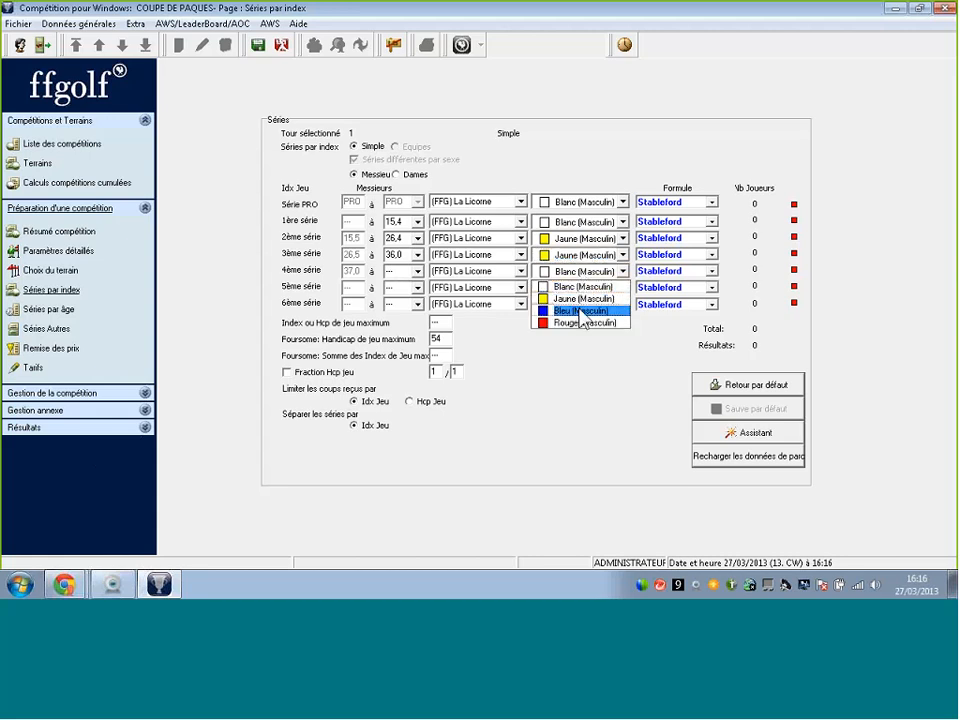
click(583, 313)
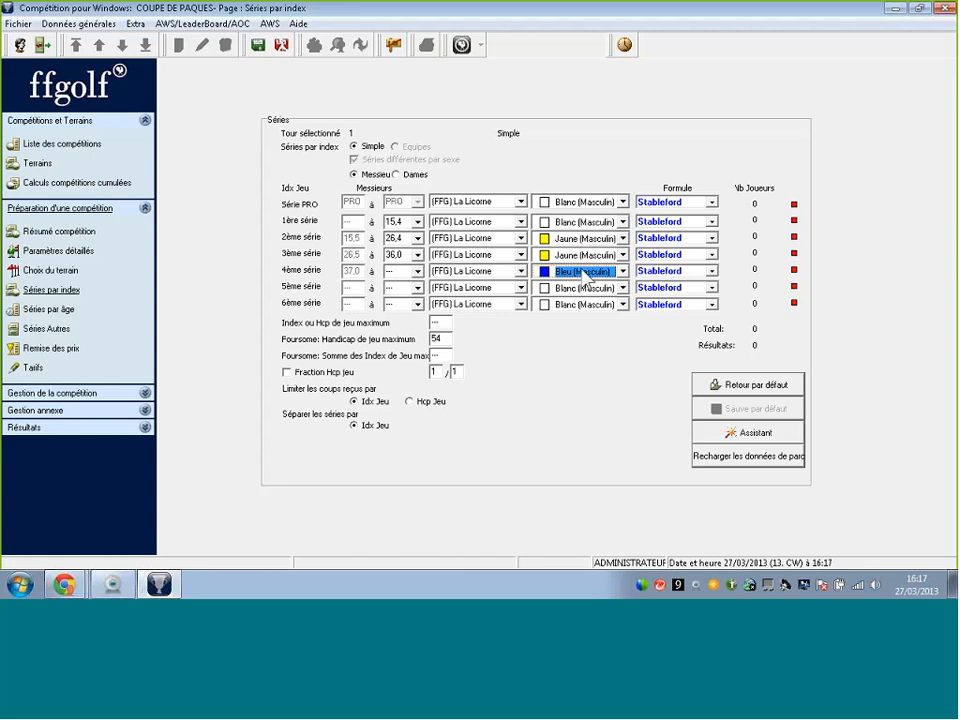
- Set the women's upper index limits to 18,4 for the 1ère série and 36 for the 2ème série
click(353, 174)
click(353, 175)
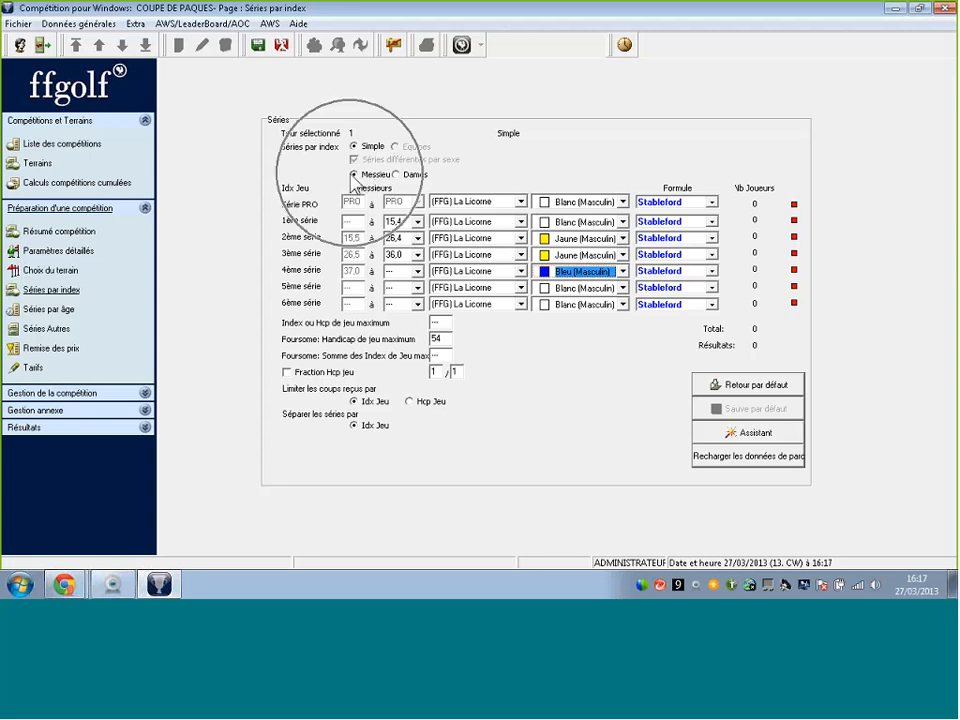
click(397, 174)
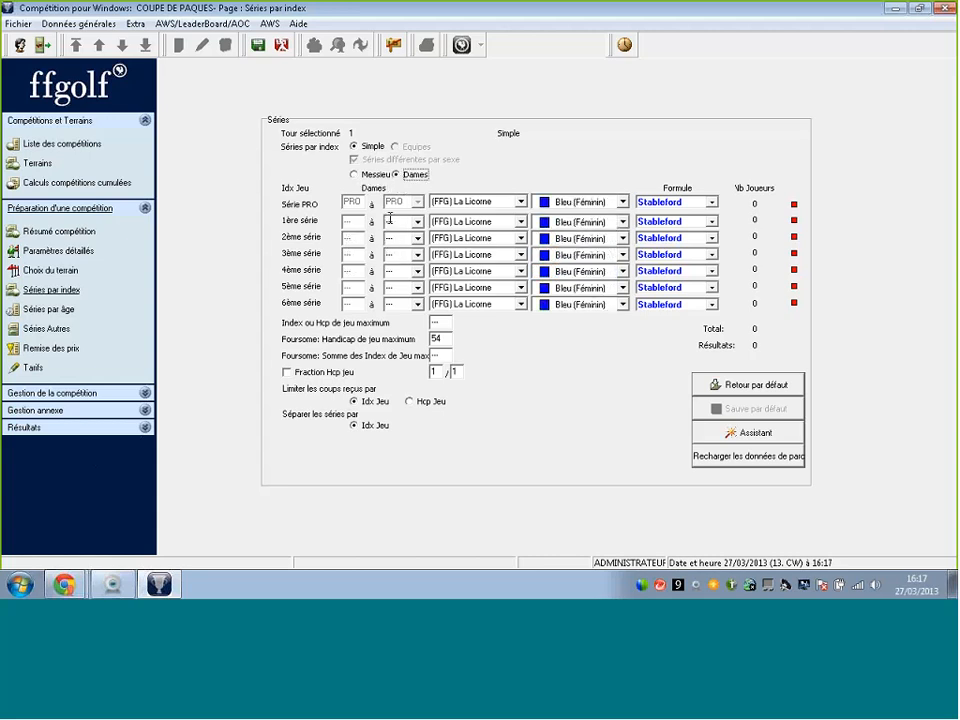
click(396, 221)
text(18,4)
key(Tab)
text(36)
key(Tab)
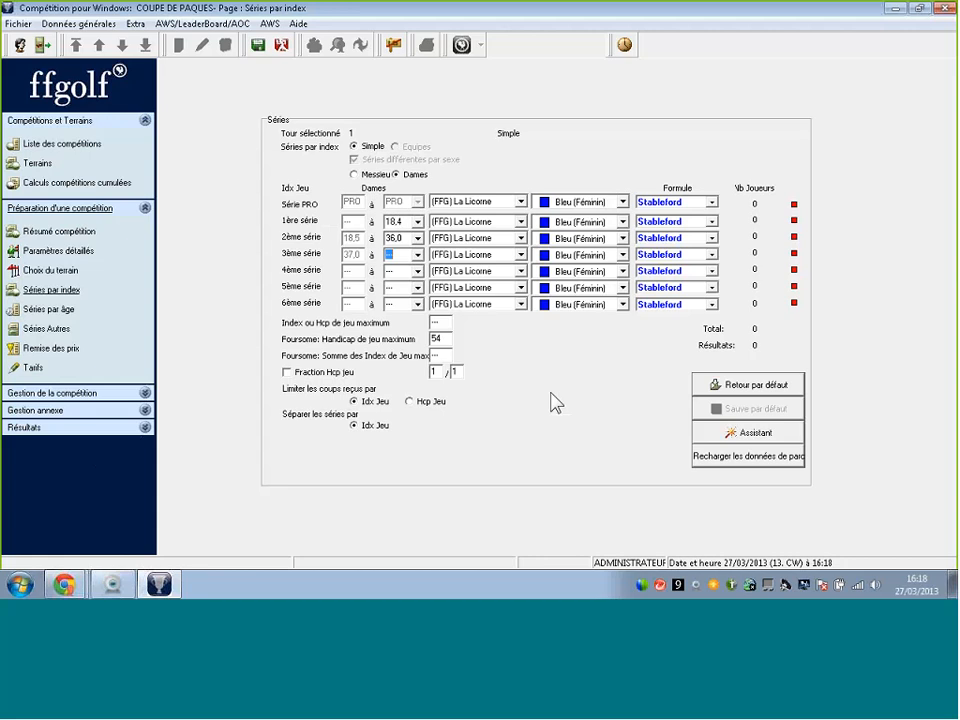
- Assign the Rouge (Féminin) tees to the women's 2ème and 3ème série
click(578, 240)
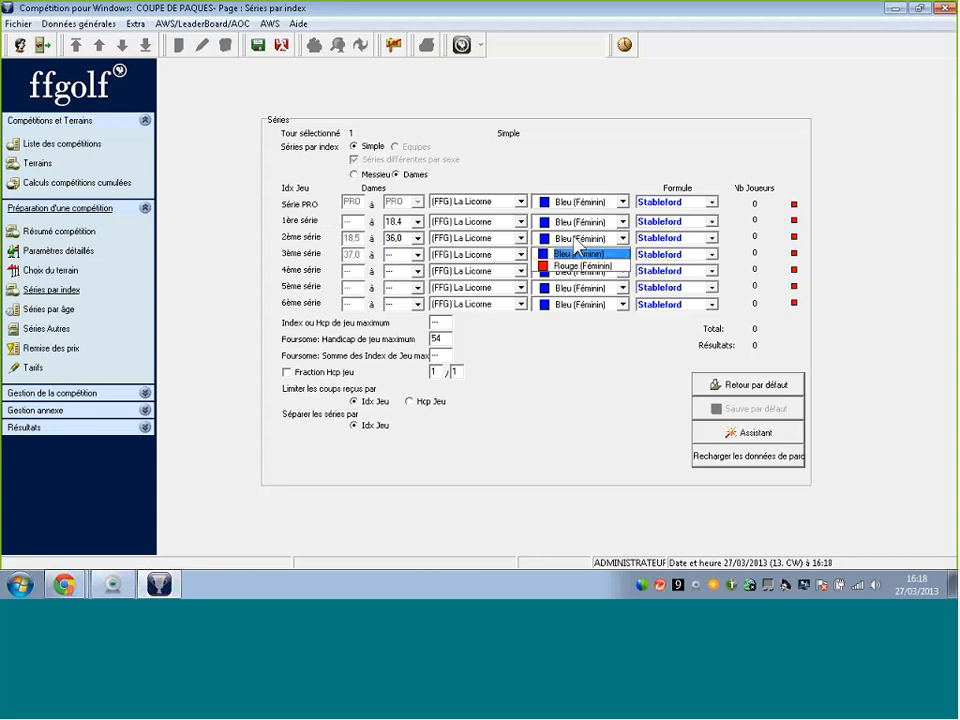
click(578, 266)
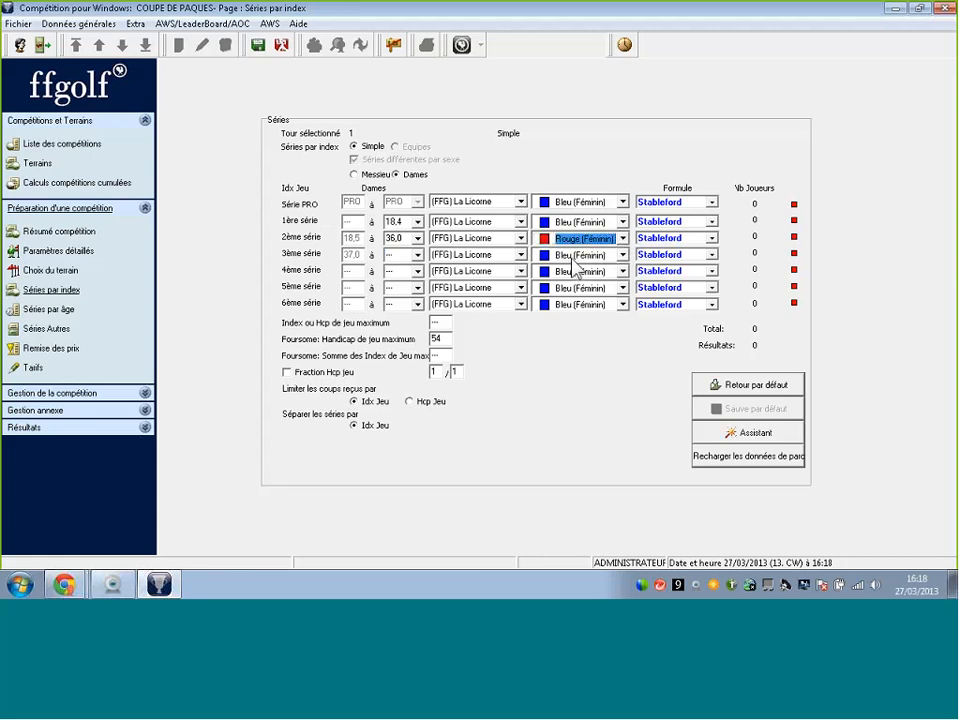
click(577, 258)
click(578, 283)
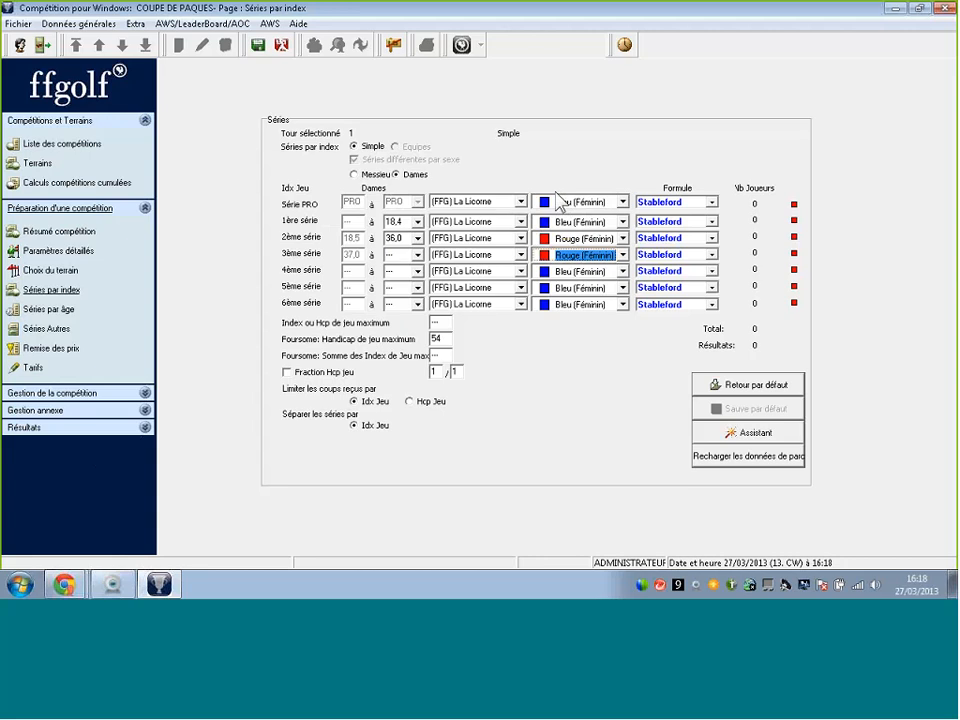
- Try Stroke play for the men's 1ère série with Stableford for the others, and return the 1ère série to Stableford
click(374, 174)
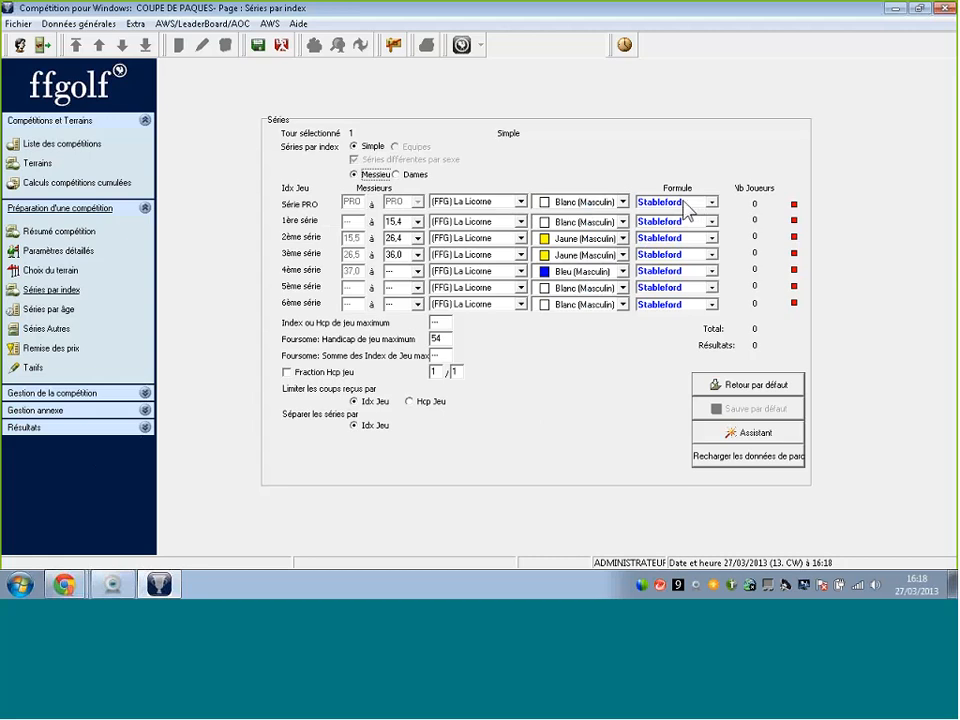
click(688, 221)
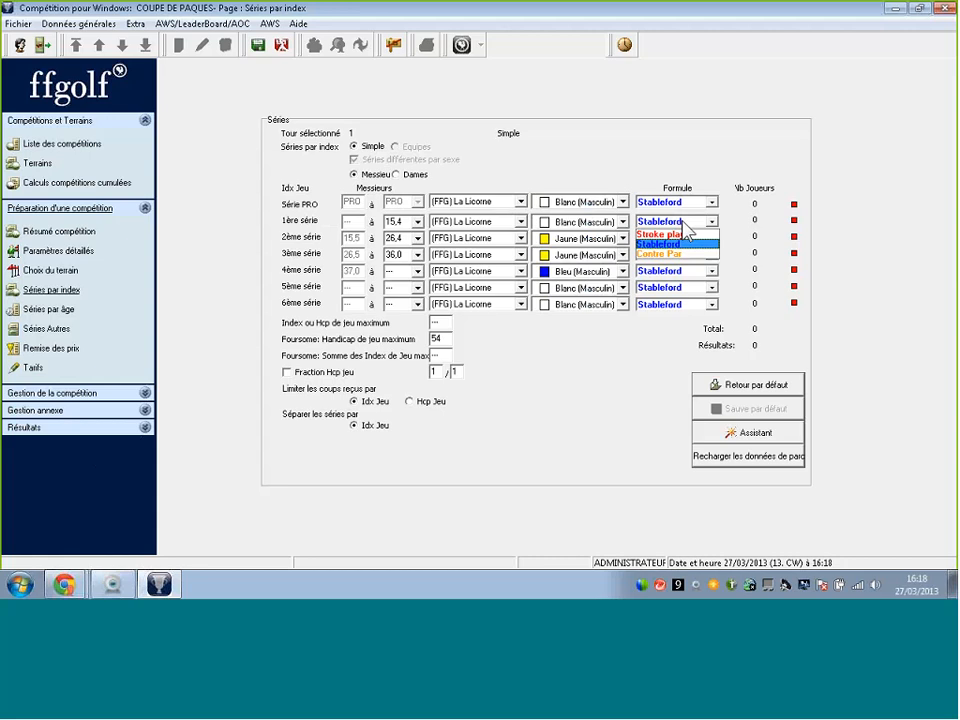
click(681, 235)
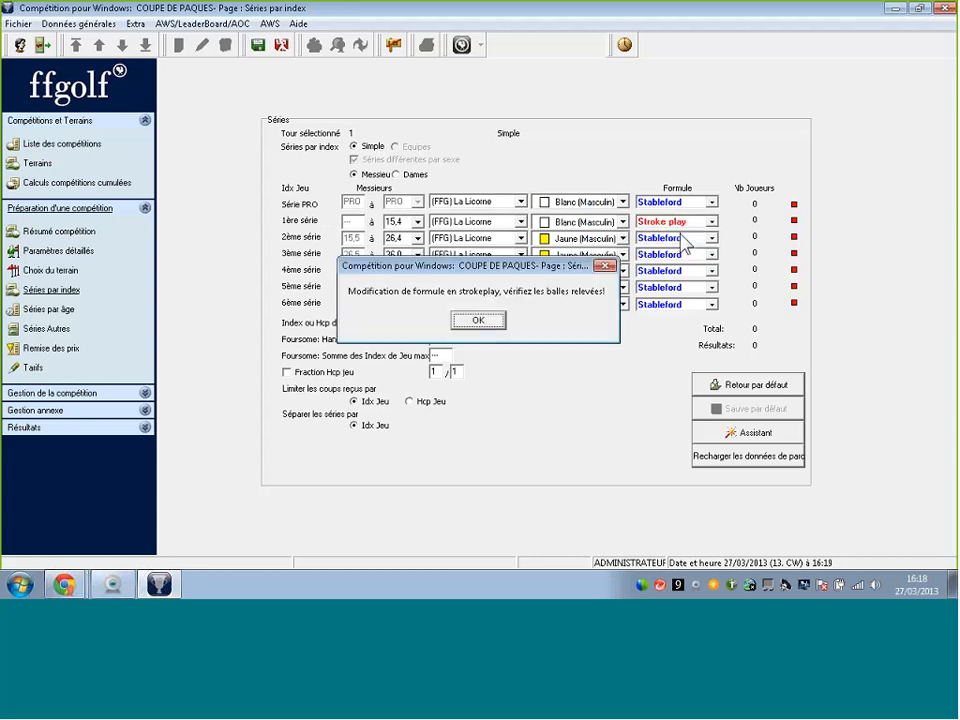
click(500, 322)
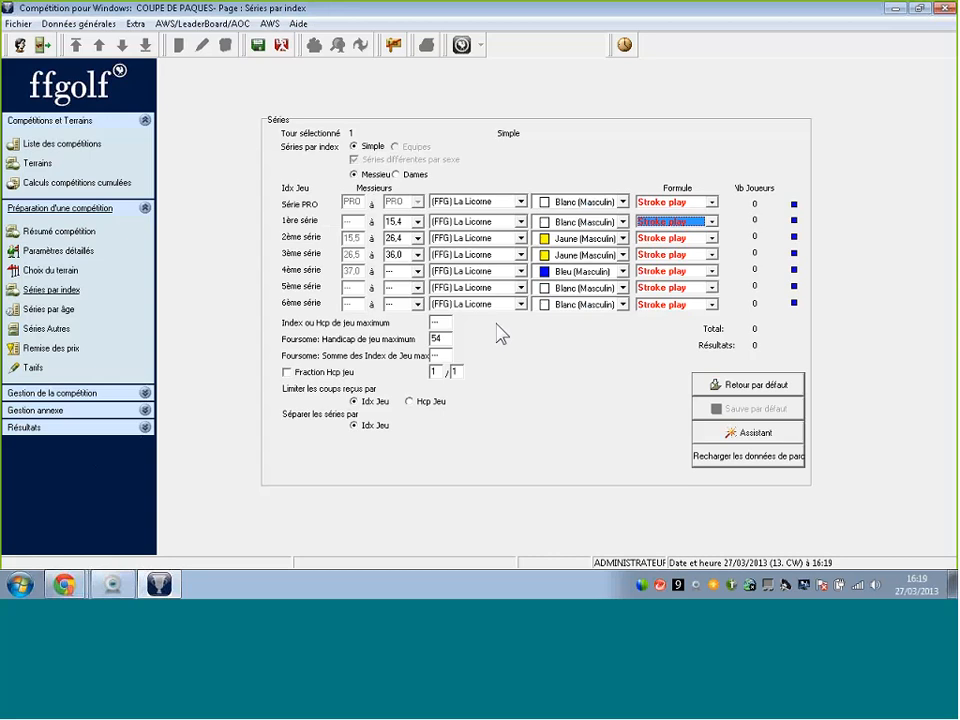
click(675, 240)
click(672, 253)
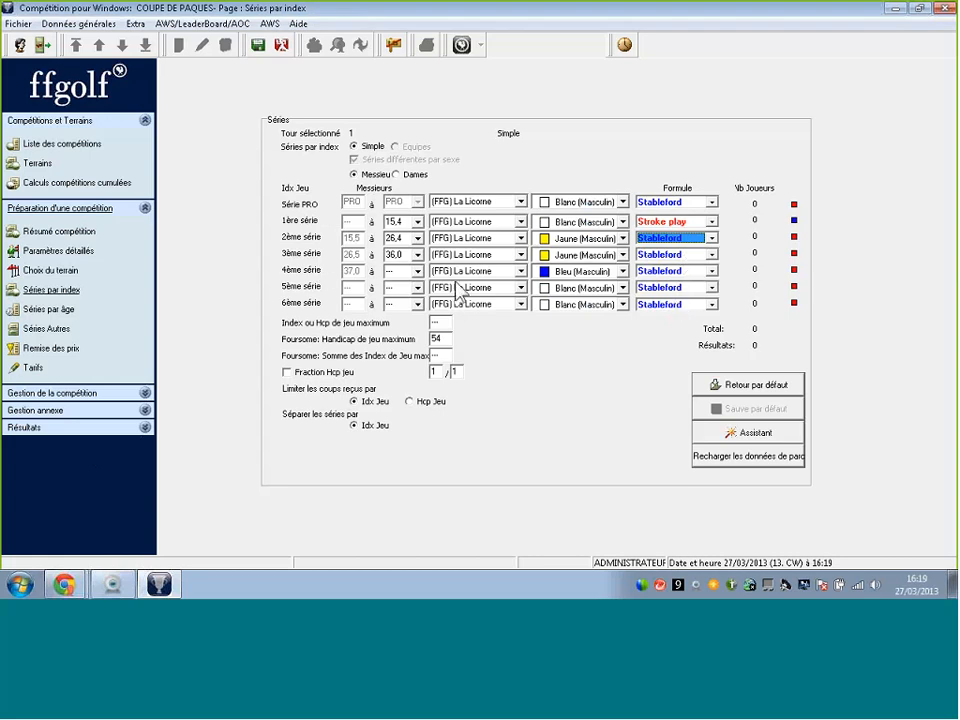
click(666, 221)
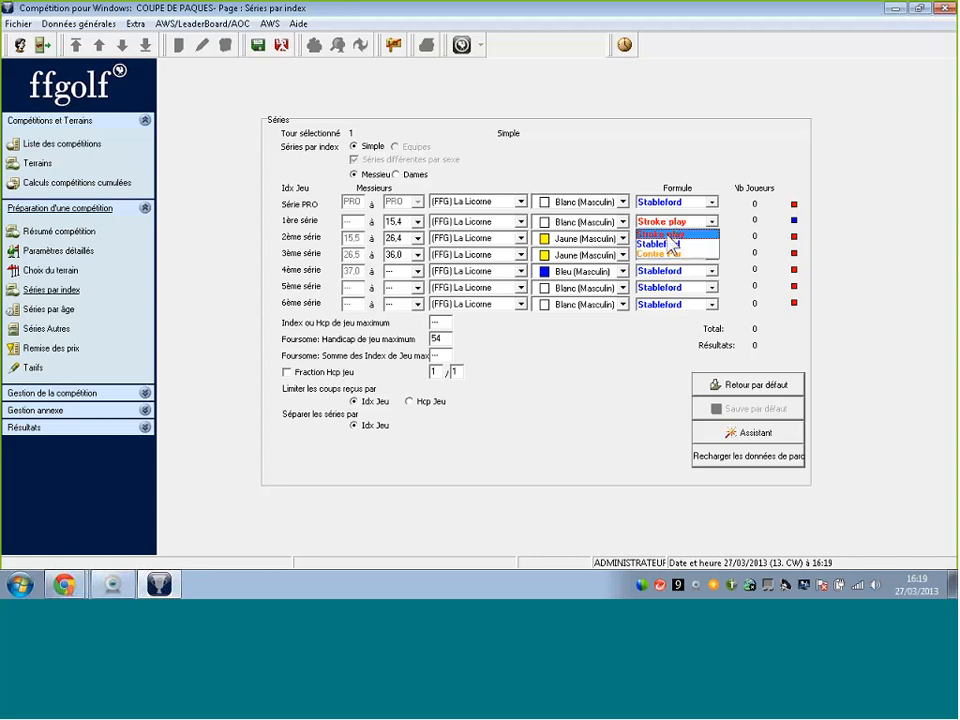
click(668, 244)
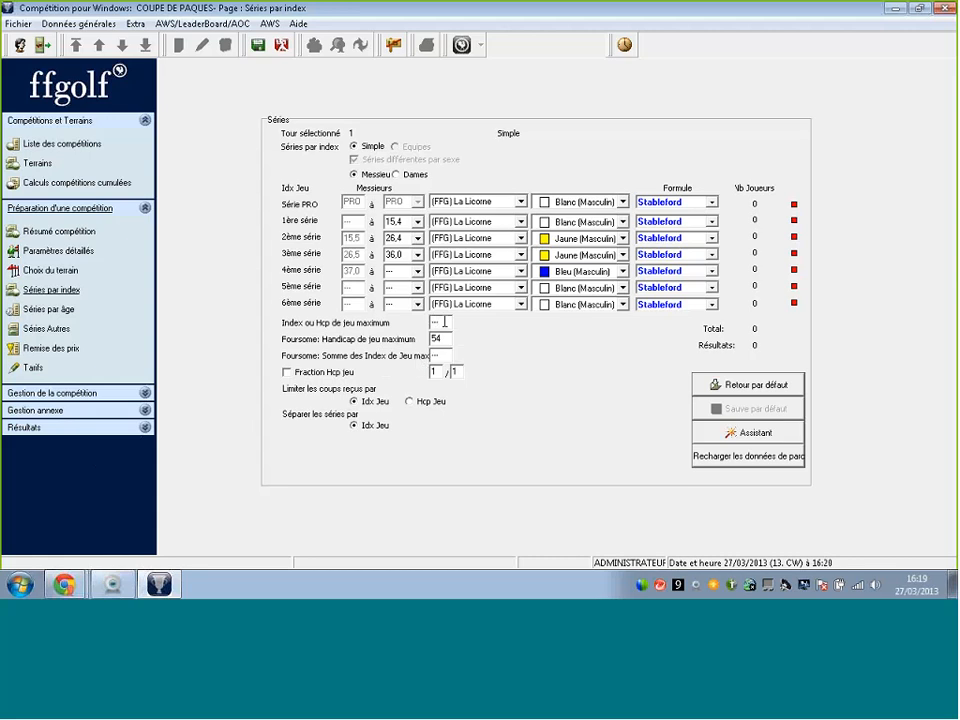
- Try a maximum playing index or handicap of 36 for the men's series, and clear the value
text(36)
key(Tab)
click(443, 322)
drag(447, 322, 421, 322)
key(Delete)
key(Tab)
- Save the series by index and open the player selection from the competition's registrations and scorecards
click(258, 47)
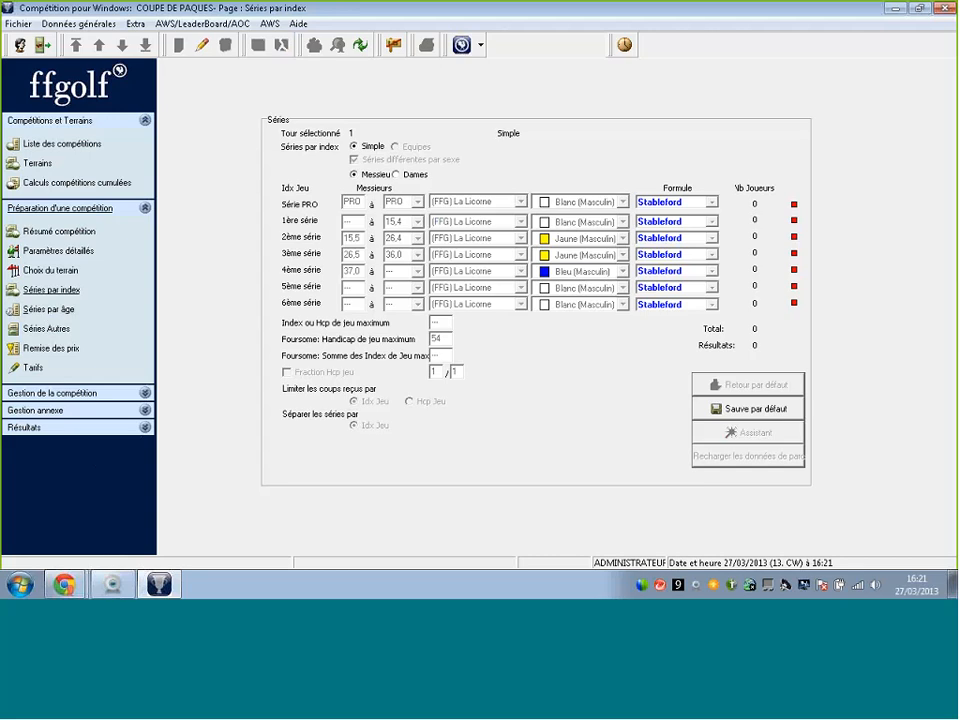
click(80, 395)
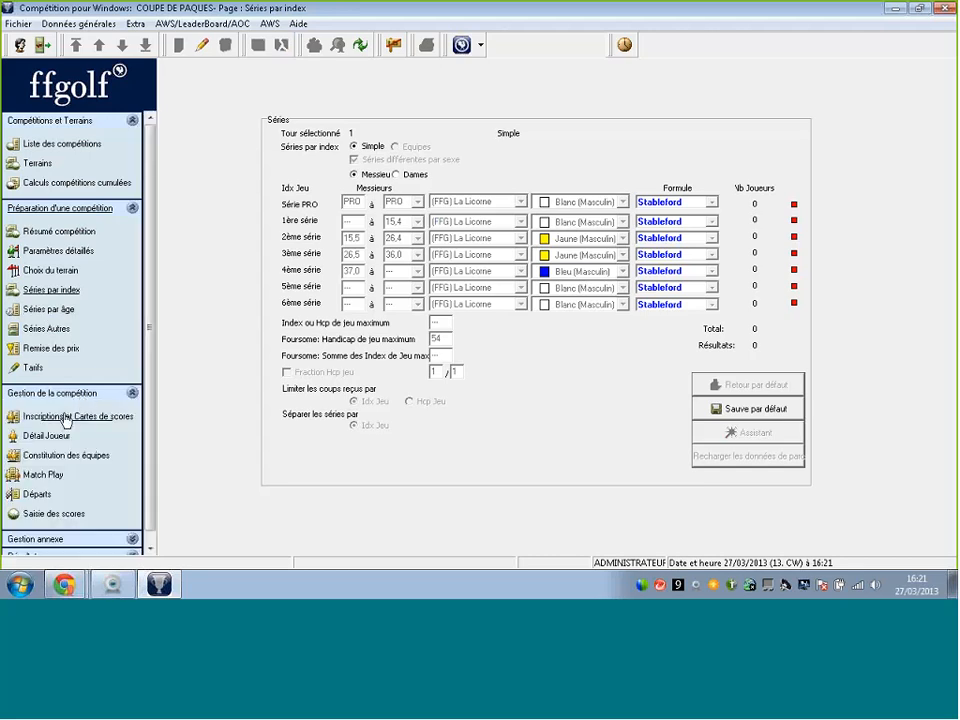
click(64, 417)
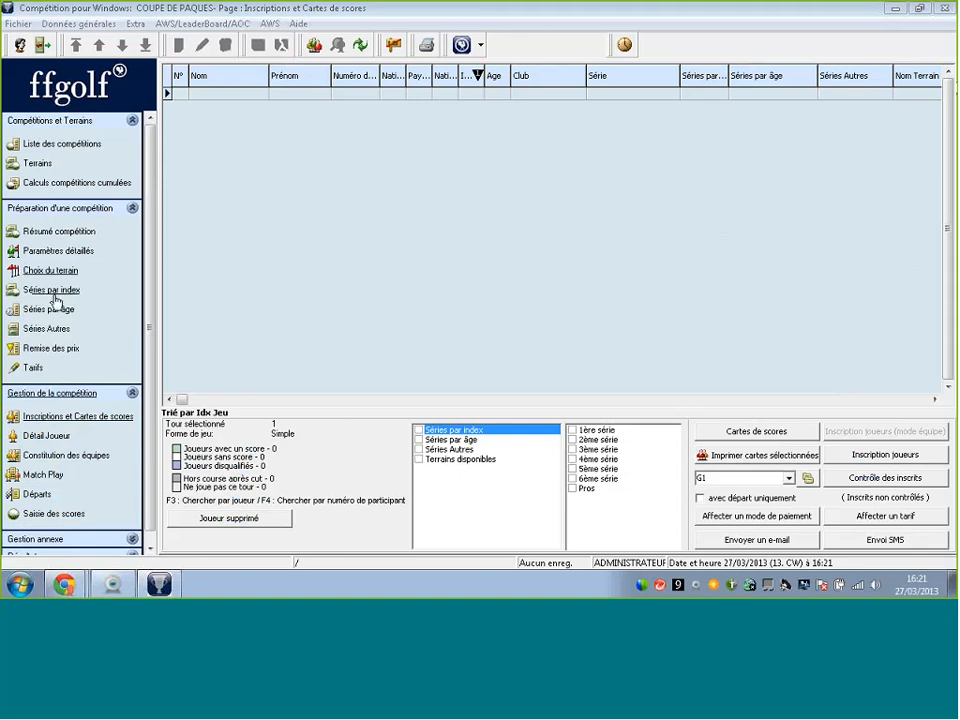
click(64, 420)
click(885, 463)
click(885, 462)
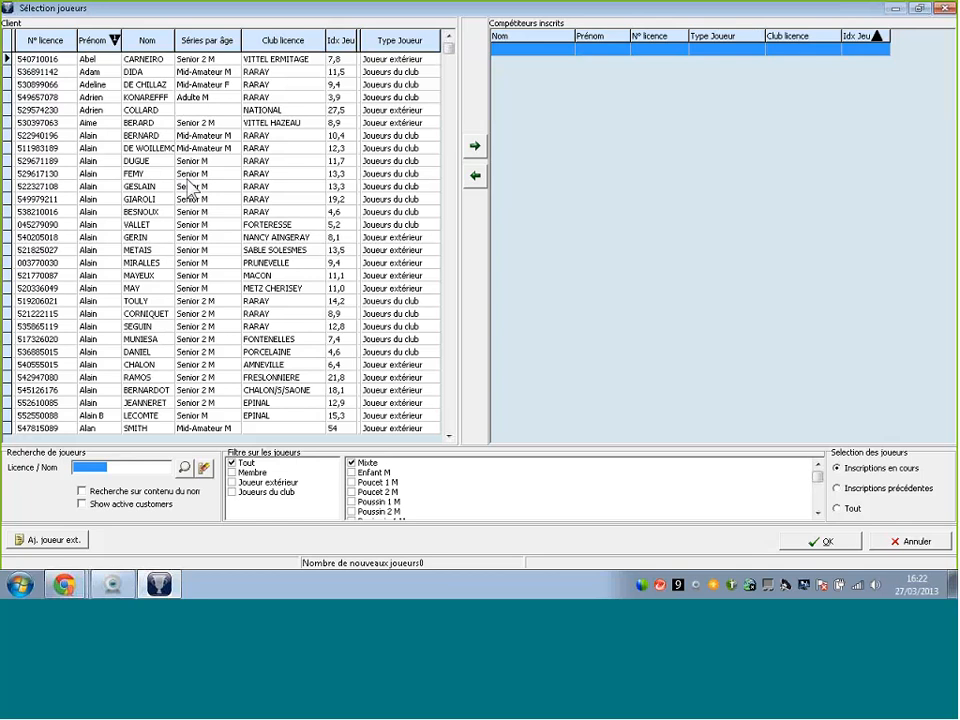
- Search the client list for players by surname
click(119, 469)
key(ctrl)
key(ctrl)
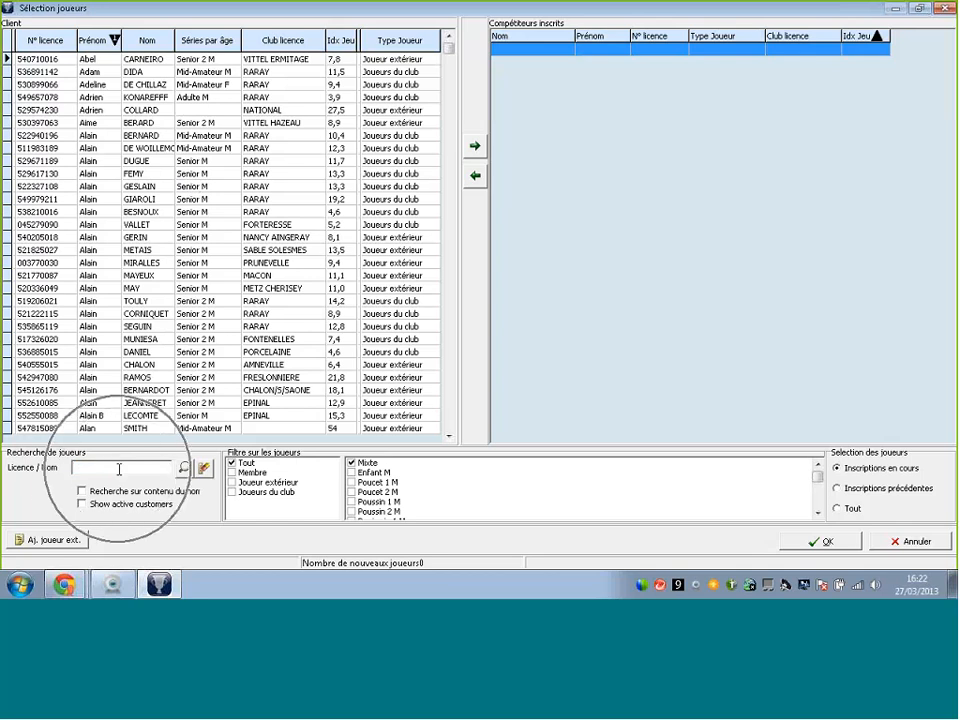
key(ctrl)
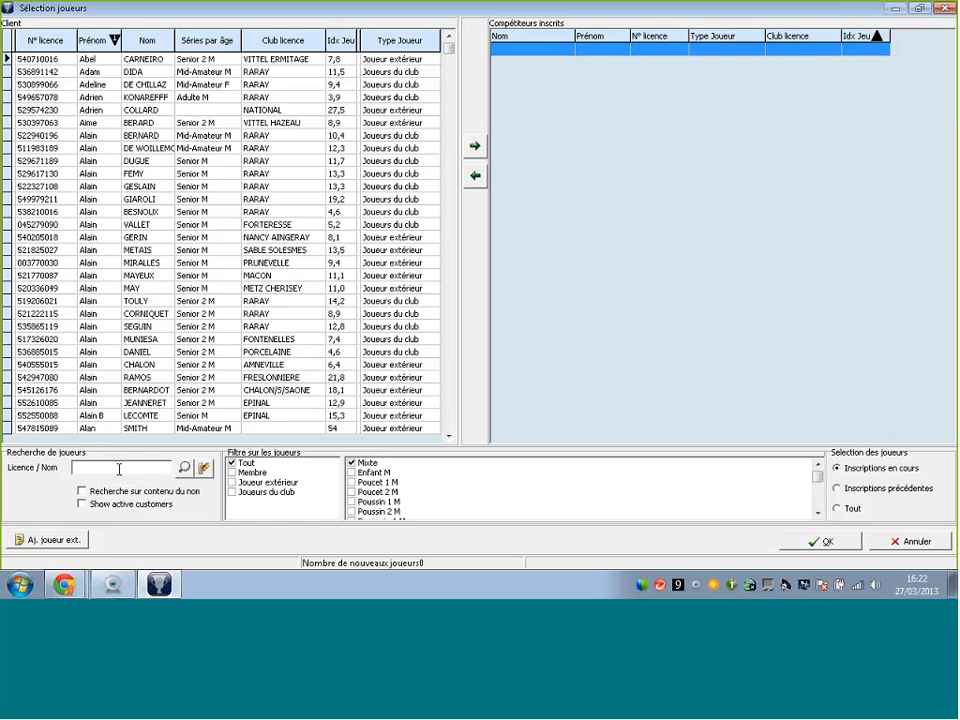
text(martin)
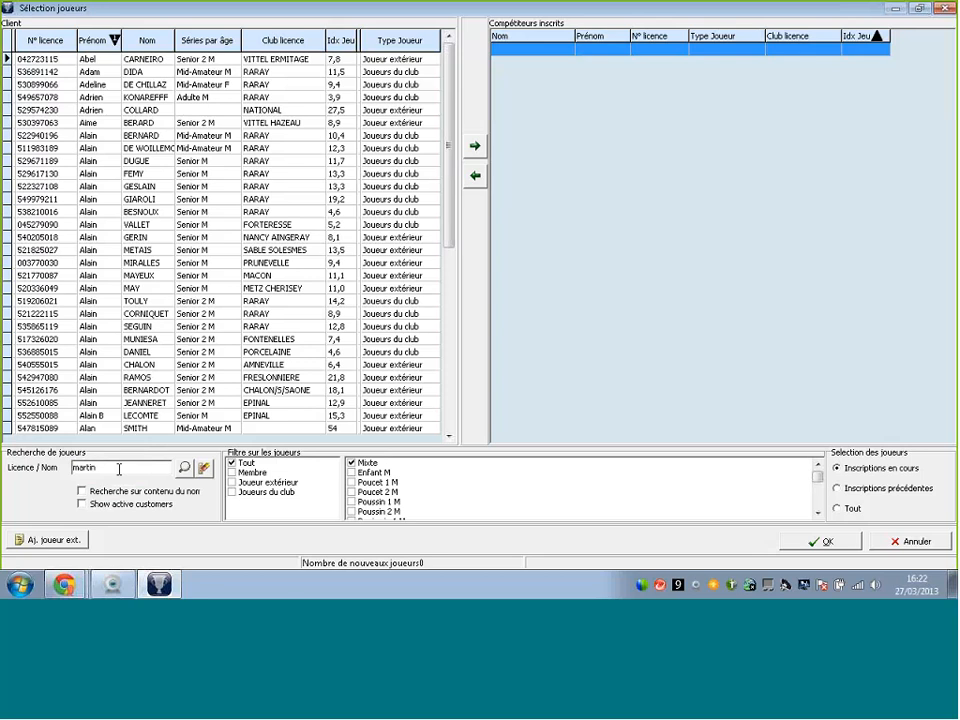
key(Return)
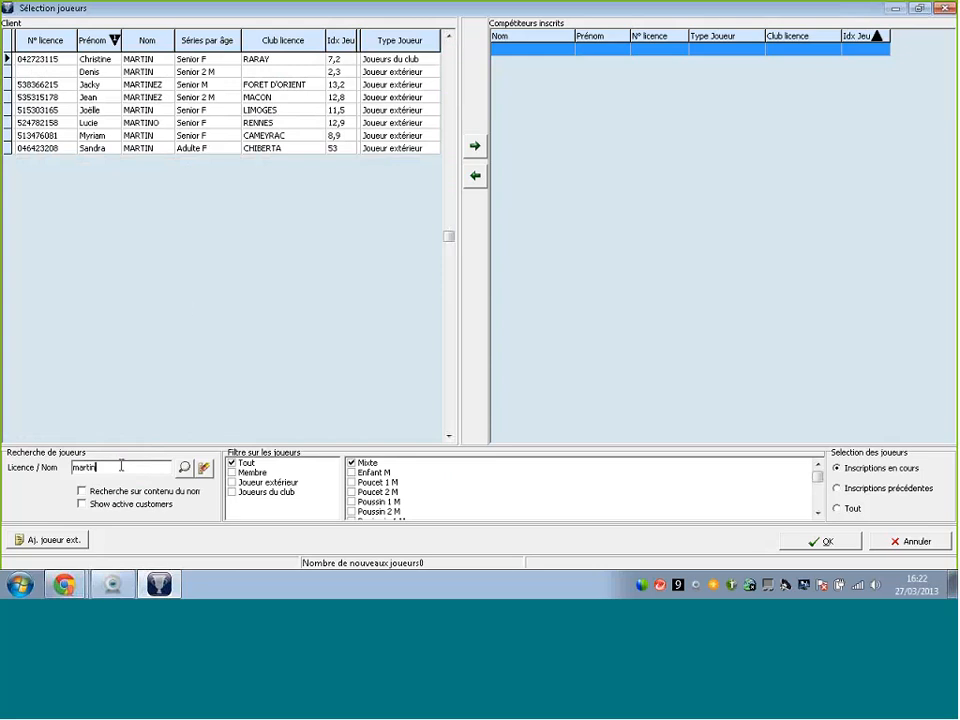
click(184, 468)
- Replace the search term with a different surname and search the client list for it
key(ctrl)
key(ctrl)
key(BackSpace)
key(BackSpace)
key(BackSpace)
key(BackSpace)
key(BackSpace)
key(BackSpace)
text(lefevre)
key(Return)
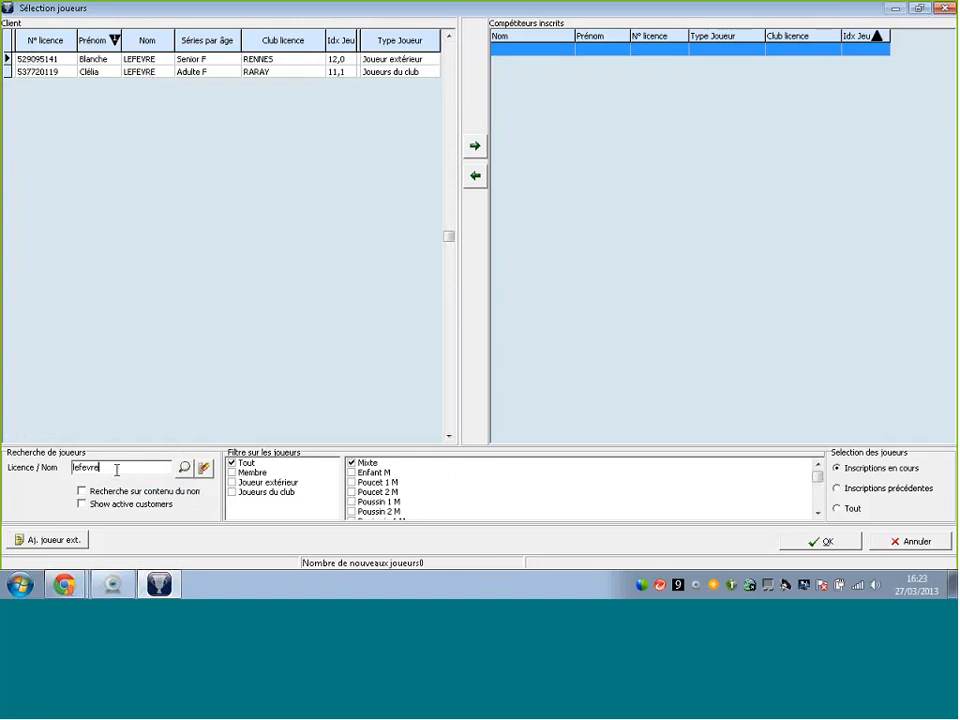
- Repeat the client list search with the first surname
key(BackSpace)
key(BackSpace)
key(BackSpace)
key(BackSpace)
key(BackSpace)
key(BackSpace)
key(BackSpace)
text(martin)
key(Return)
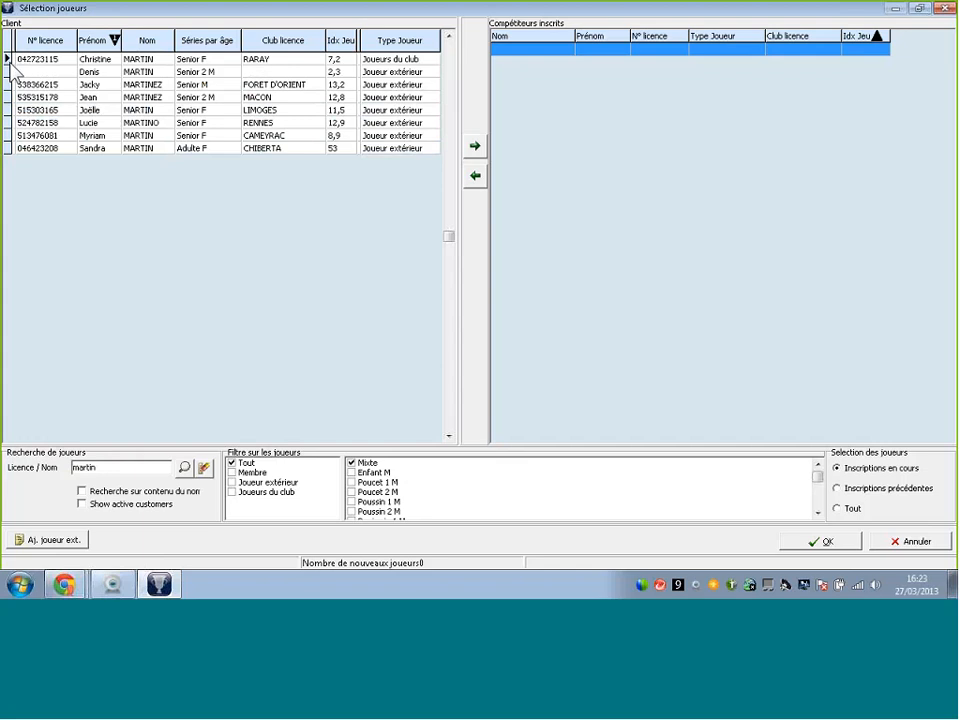
- Find the Senior F player licensed at the LIMOGES club among the matching players and register her for the competition
key(Down)
key(Down)
key(Down)
key(Down)
key(Down)
key(Down)
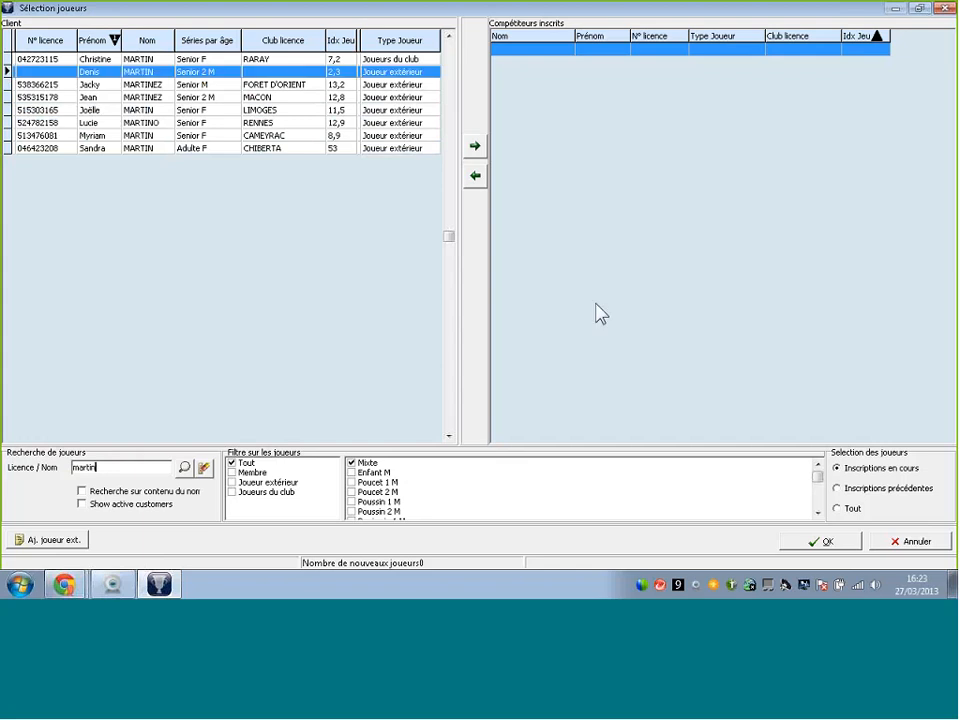
key(Up)
key(Up)
key(Up)
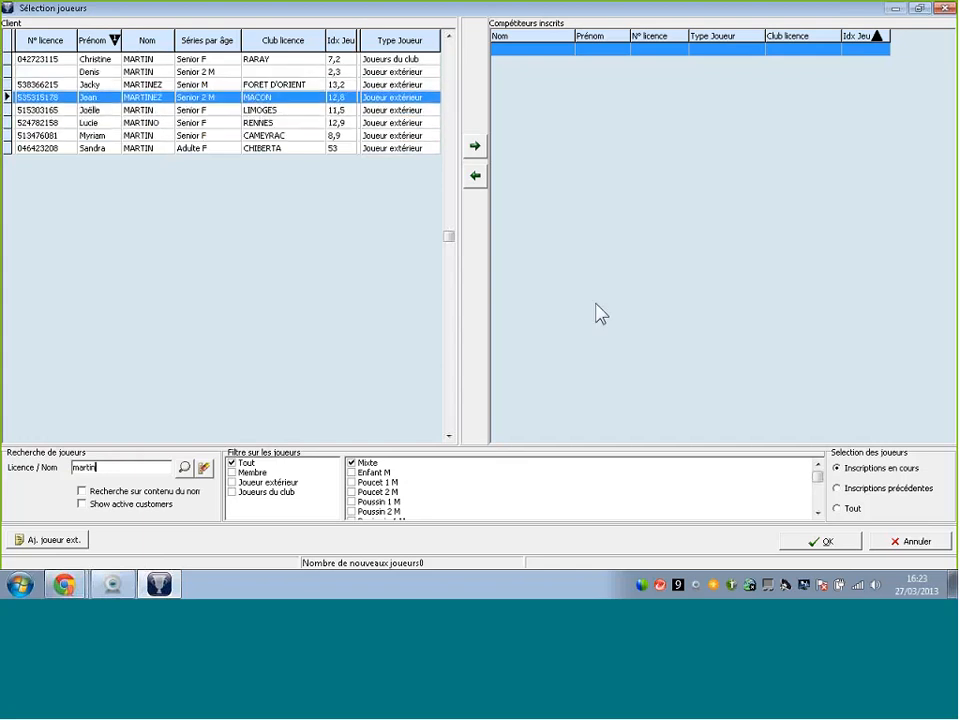
key(Up)
key(Up)
key(Down)
key(Down)
key(Down)
key(Up)
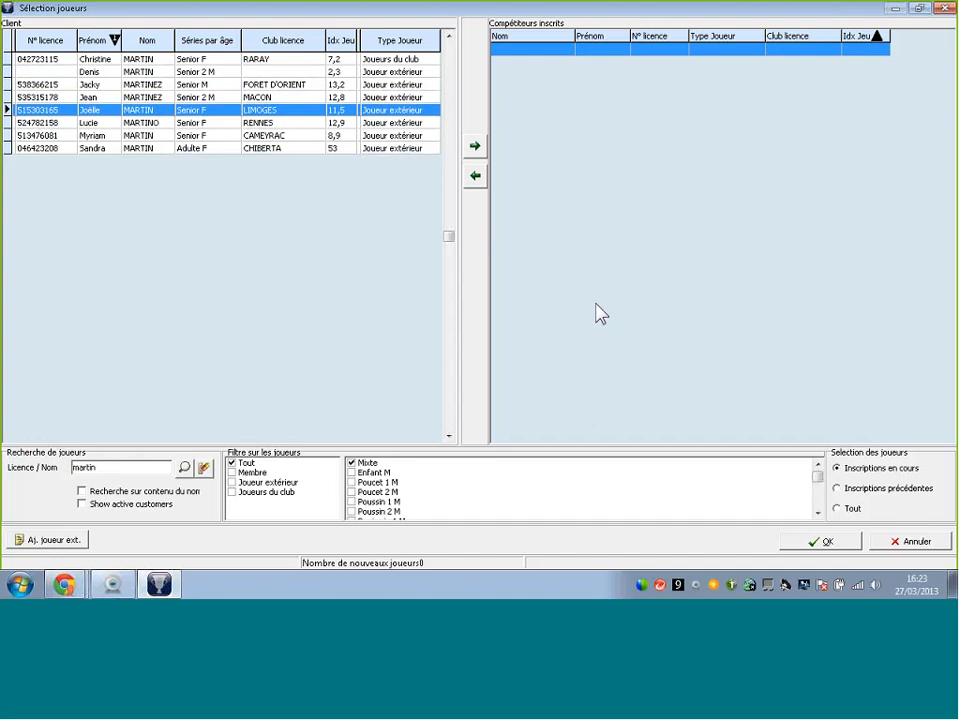
key(Up)
key(Up)
key(Down)
key(Down)
key(Down)
key(Return)
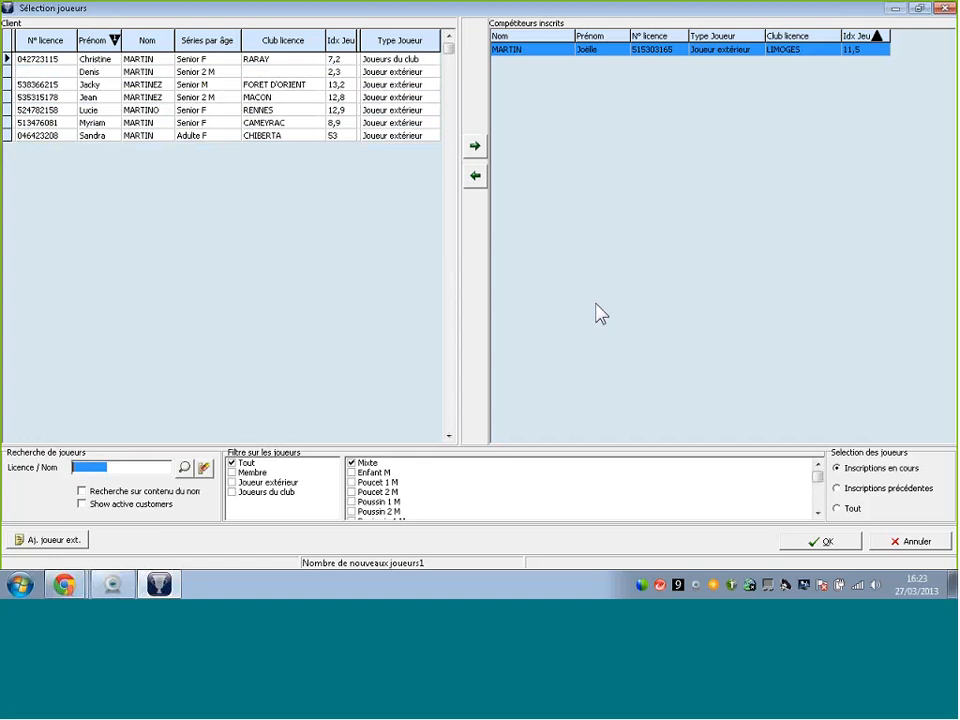
- Find the Senior F player licensed at the CAMEYRAC club in the client list and register her for the competition
key(Down)
key(Down)
key(Down)
key(Down)
key(Up)
key(Up)
key(Up)
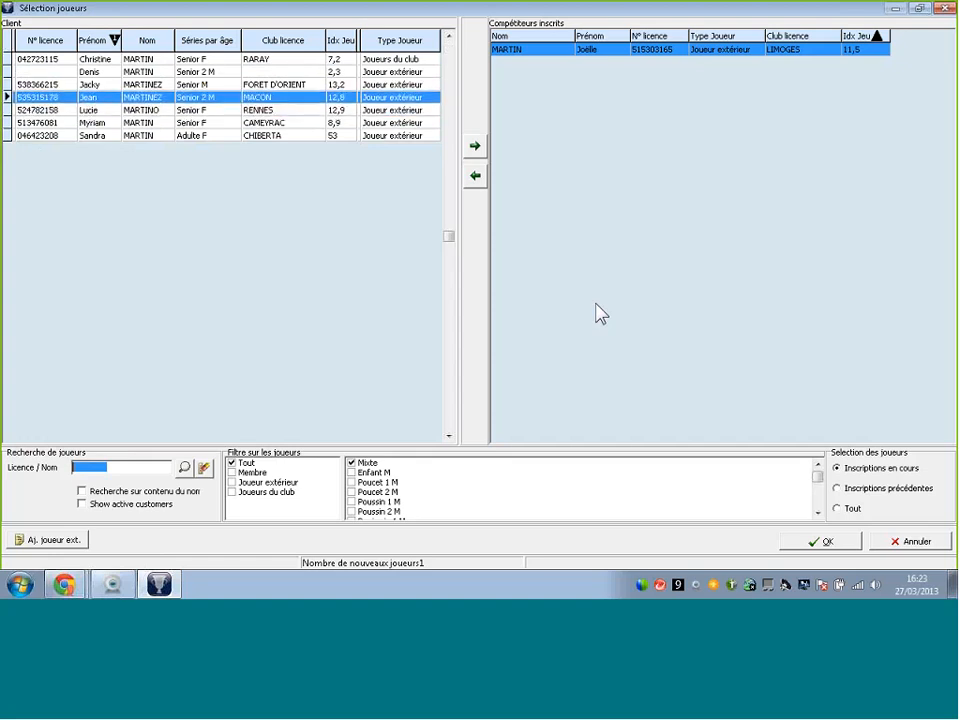
key(Up)
key(Down)
key(Down)
key(Down)
key(Up)
key(Up)
key(Down)
key(Down)
key(Down)
key(Up)
key(Up)
key(Down)
key(Down)
key(Down)
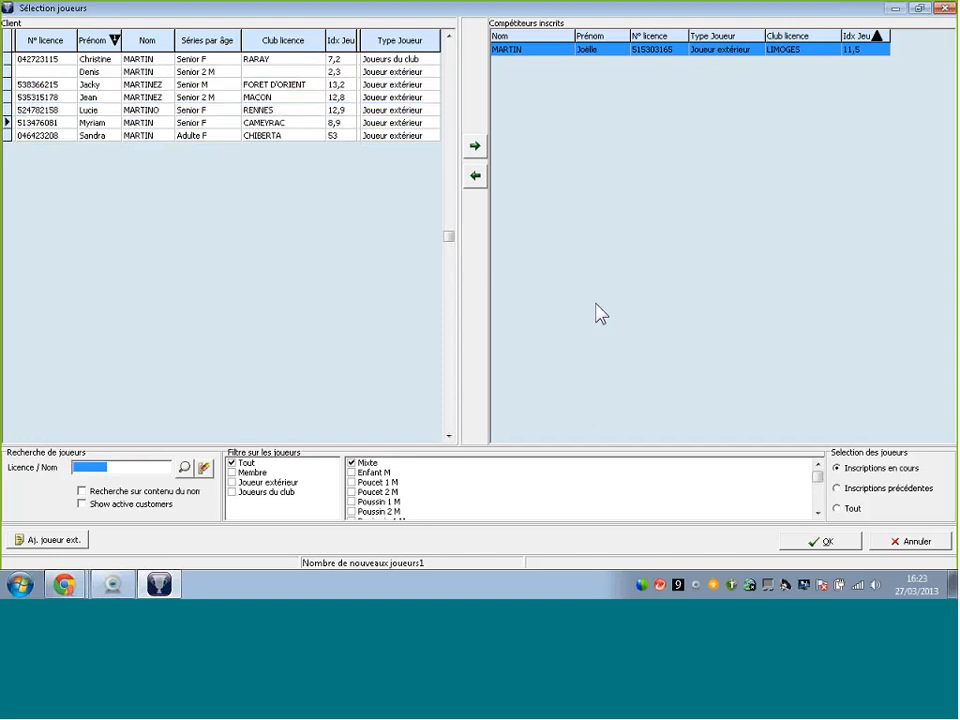
key(Return)
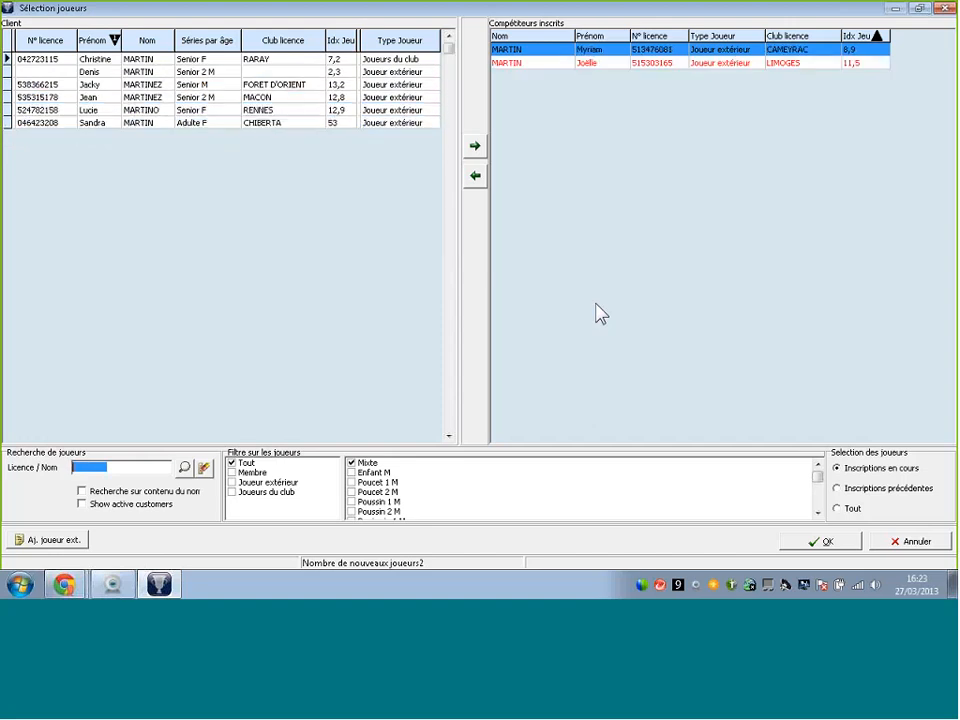
- Register the Senior F club player licensed at RARAY from the same search results
key(Down)
key(Down)
key(Down)
key(Up)
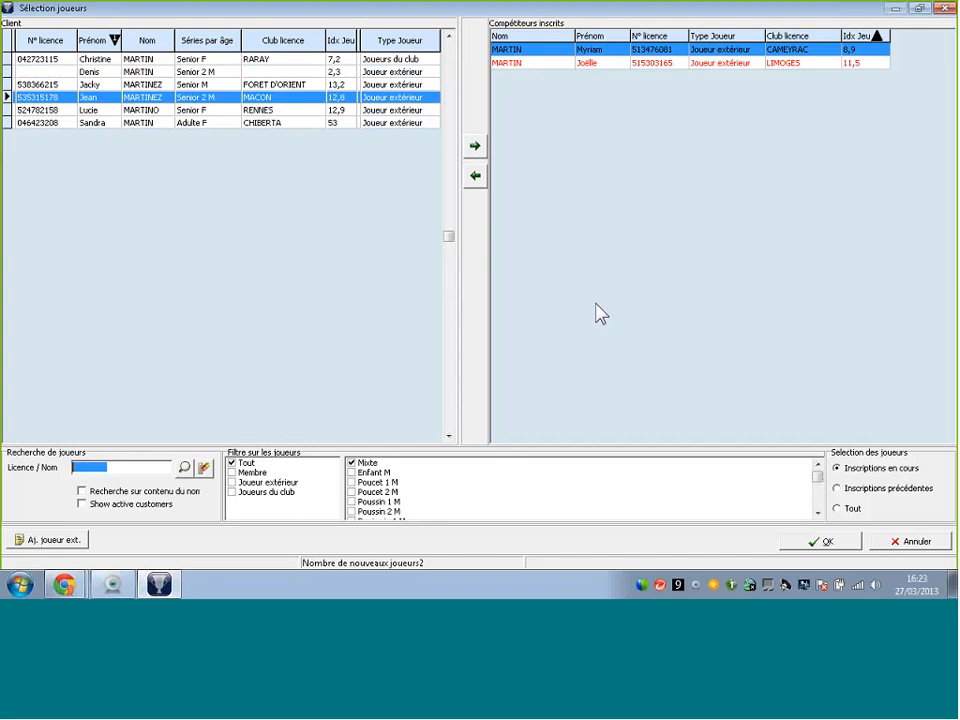
key(Up)
key(Up)
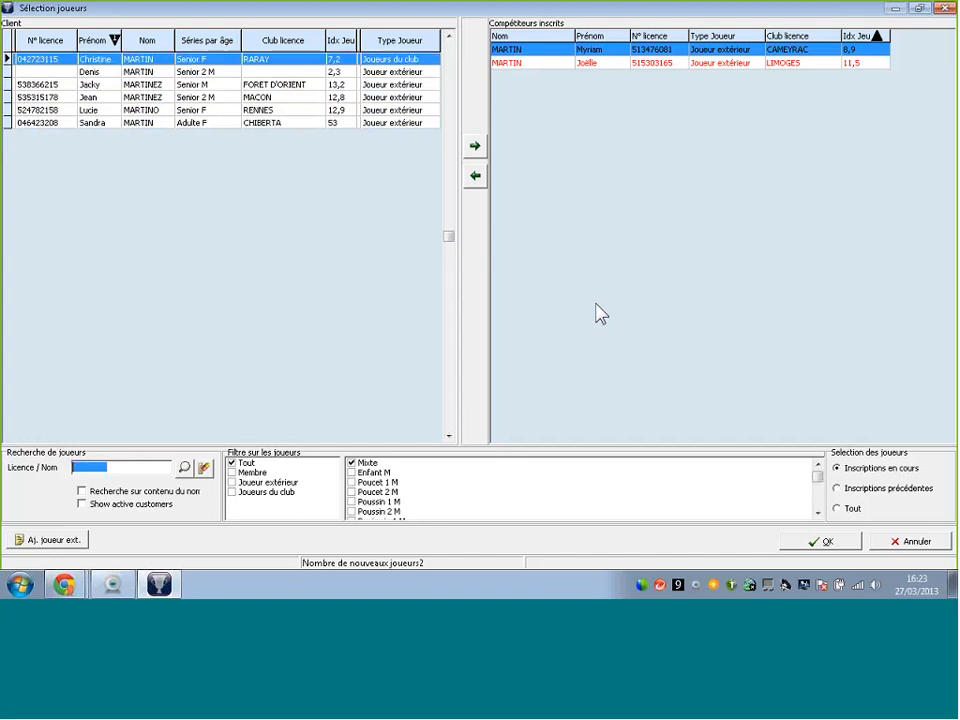
key(Down)
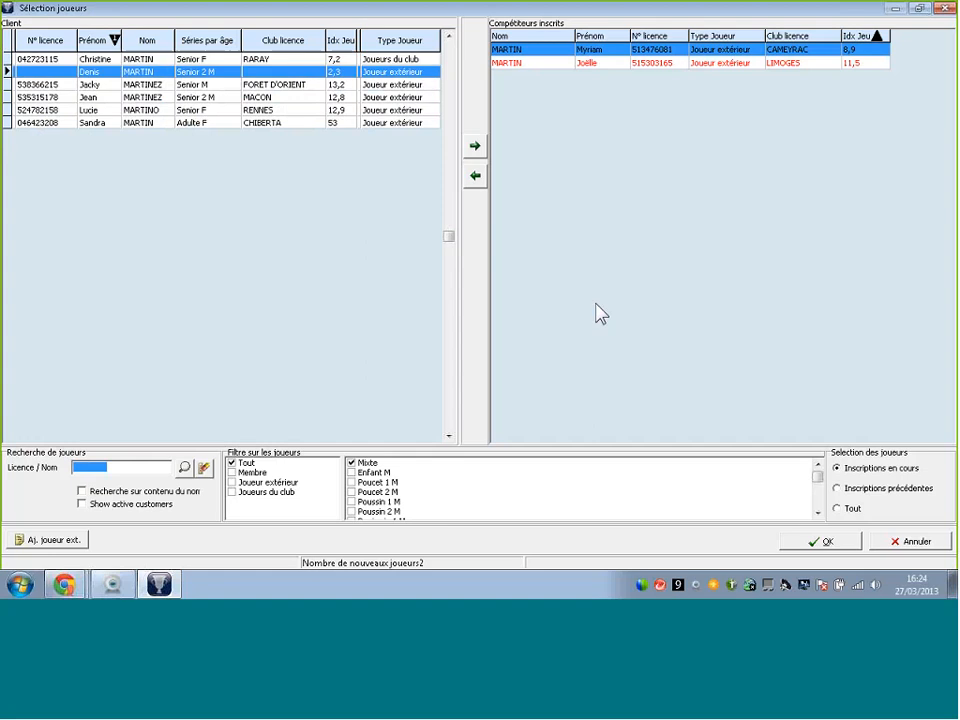
key(Up)
key(Down)
key(Up)
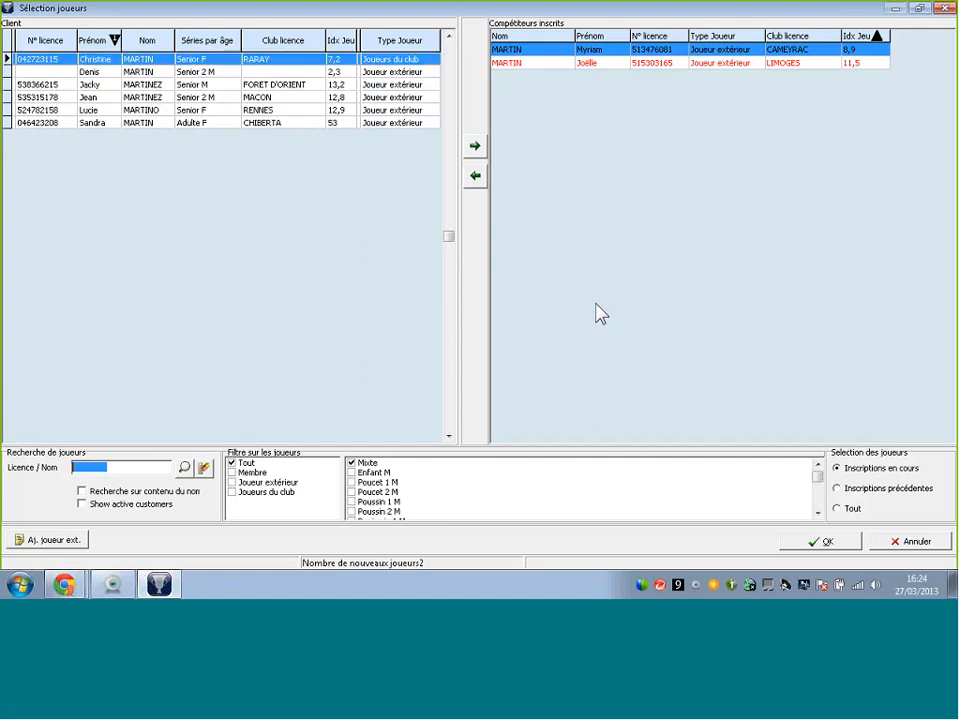
key(Down)
key(Up)
key(Return)
- Register the Senior 2 M external player who has no licence club, from the same search results
key(Down)
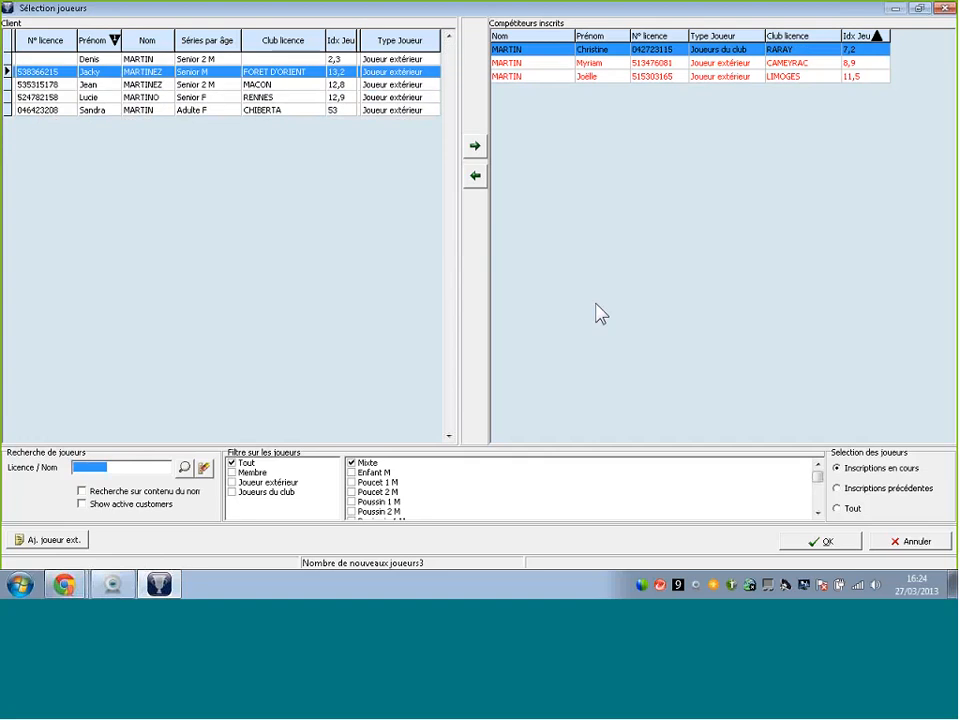
key(Up)
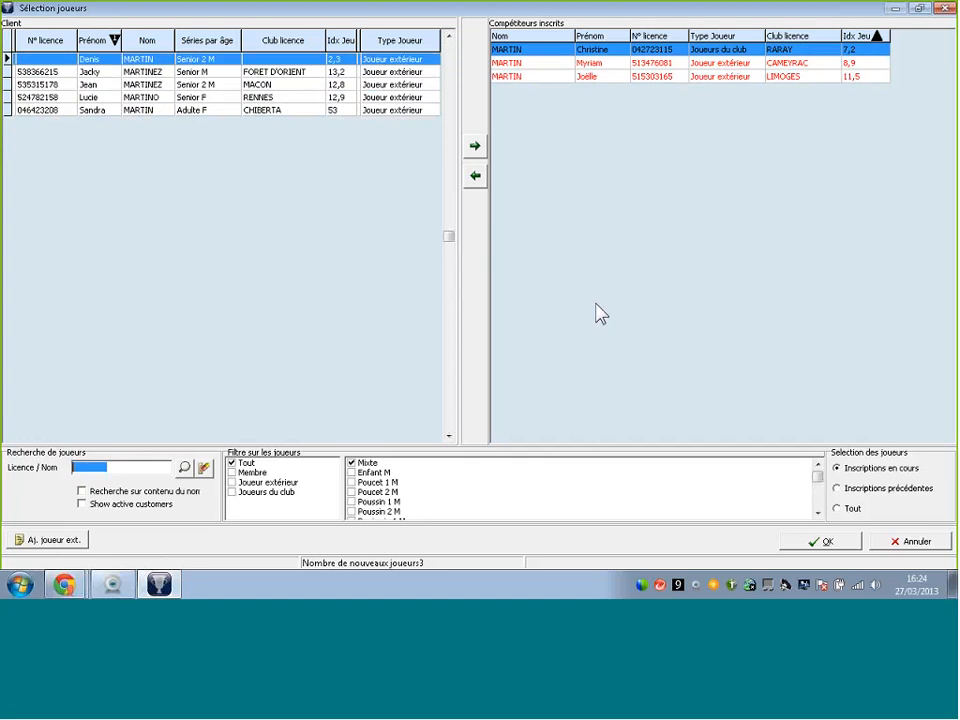
key(Return)
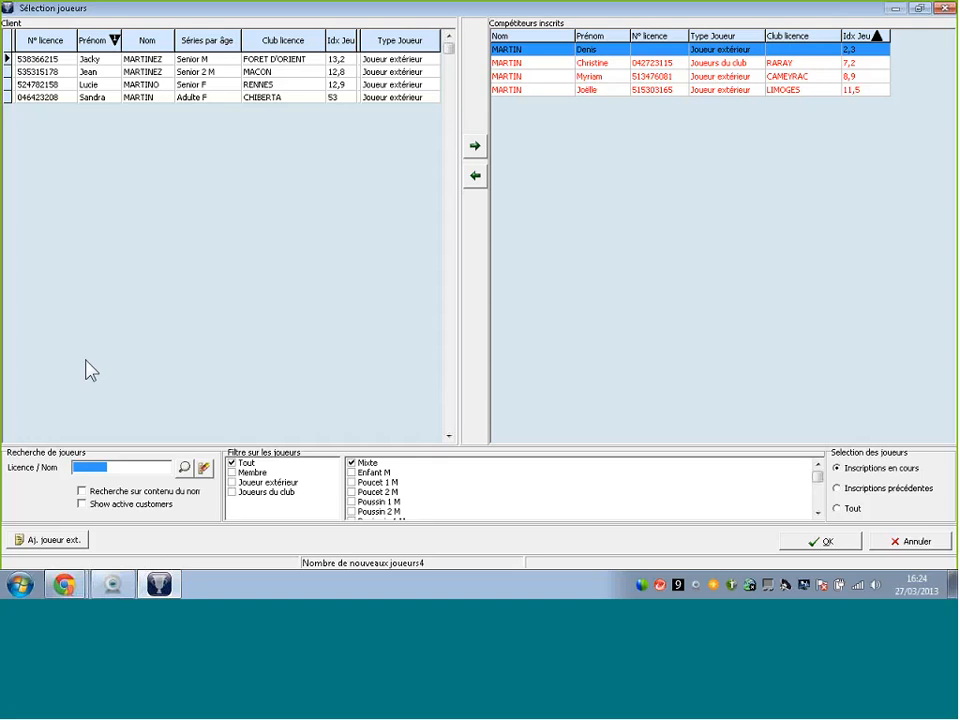
- Search the client list for another surname and register both matching women, from the RENNES and RARAY clubs
text(lefevre)
key(Return)
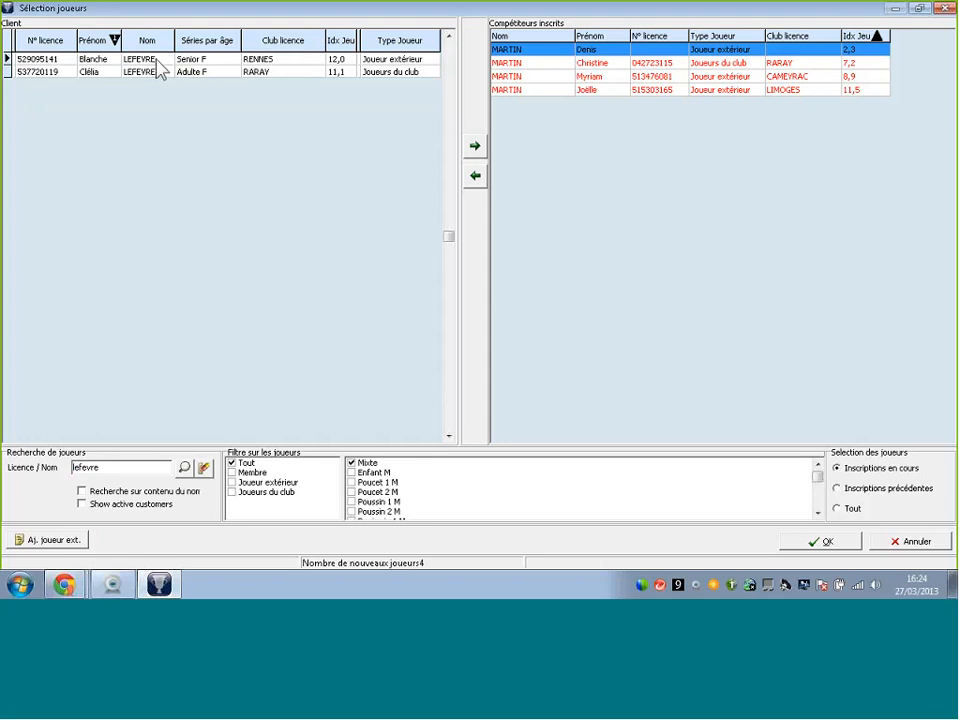
click(288, 60)
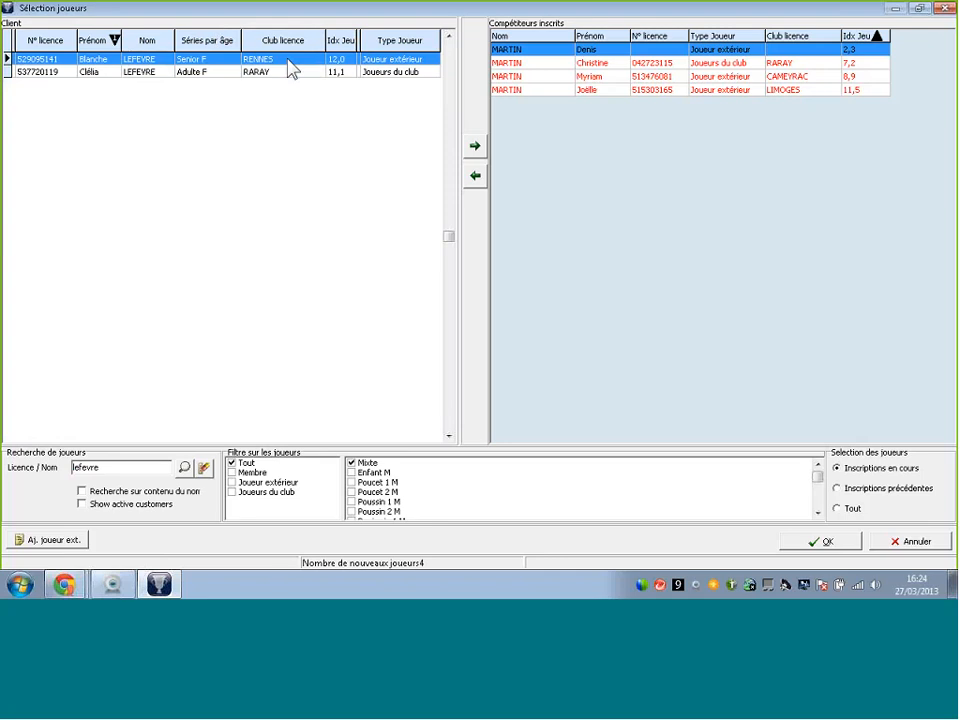
drag(288, 60, 590, 135)
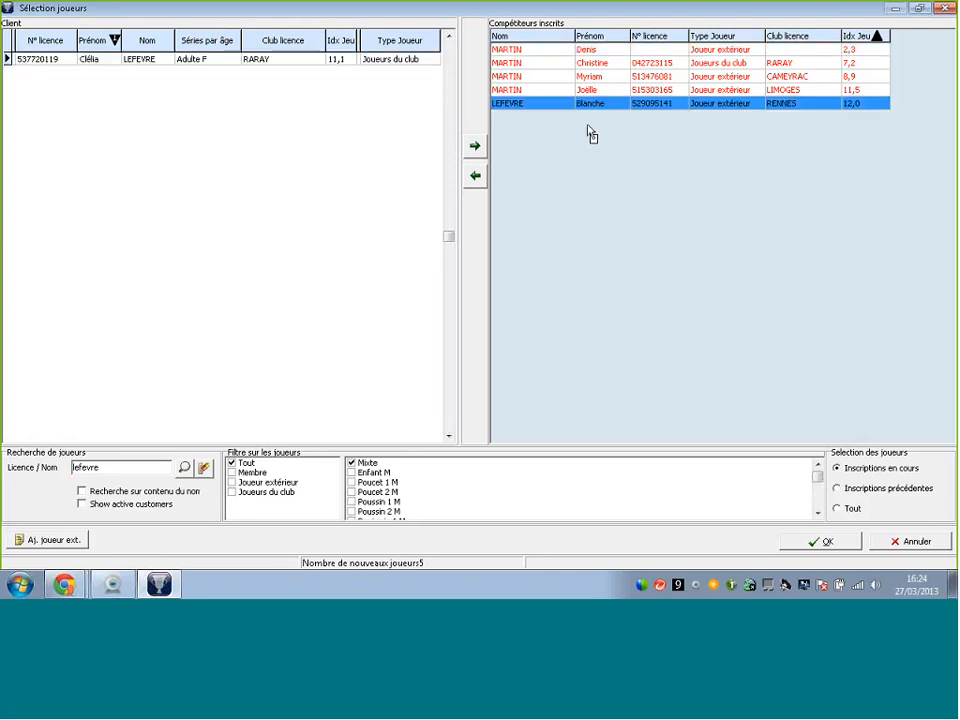
click(314, 60)
drag(314, 60, 629, 161)
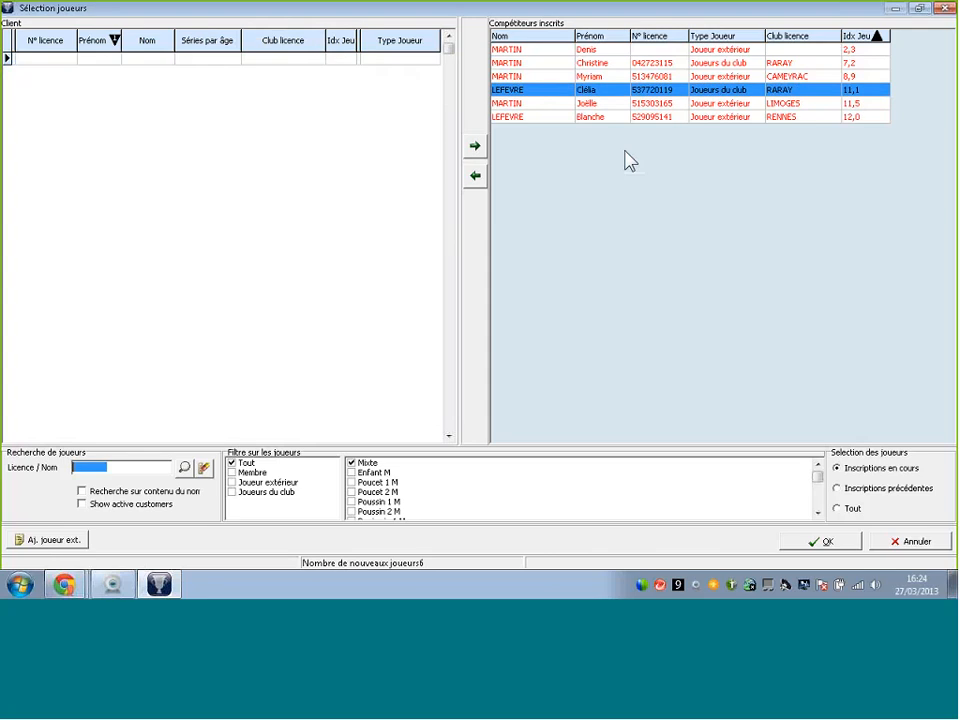
- List all clients without a search term and sort them by playing index (Idx Jeu)
click(184, 468)
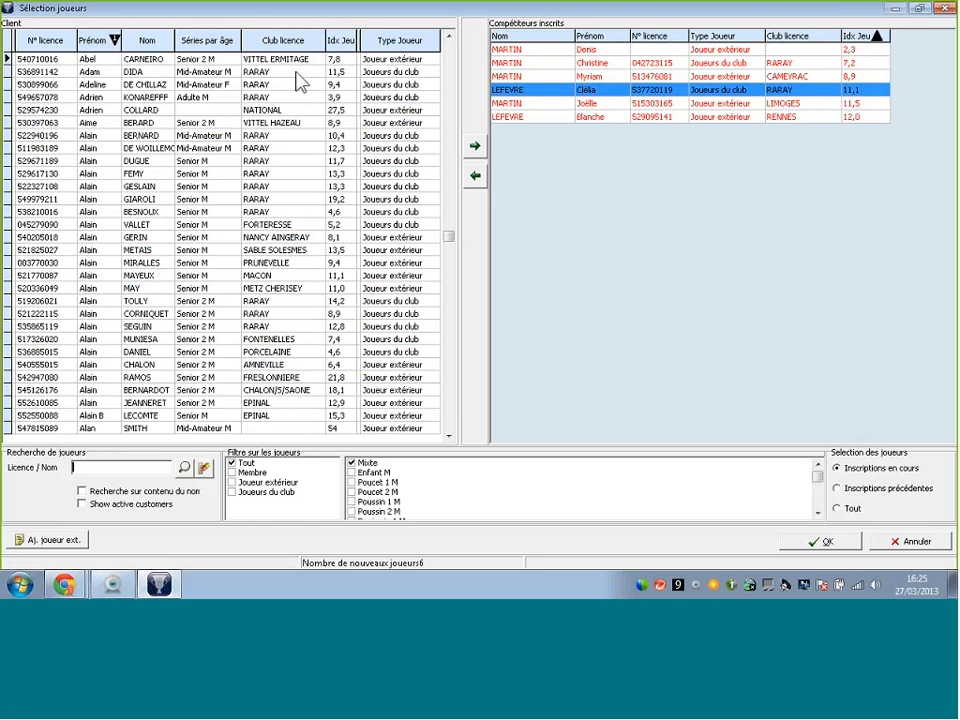
right_click(335, 46)
click(372, 102)
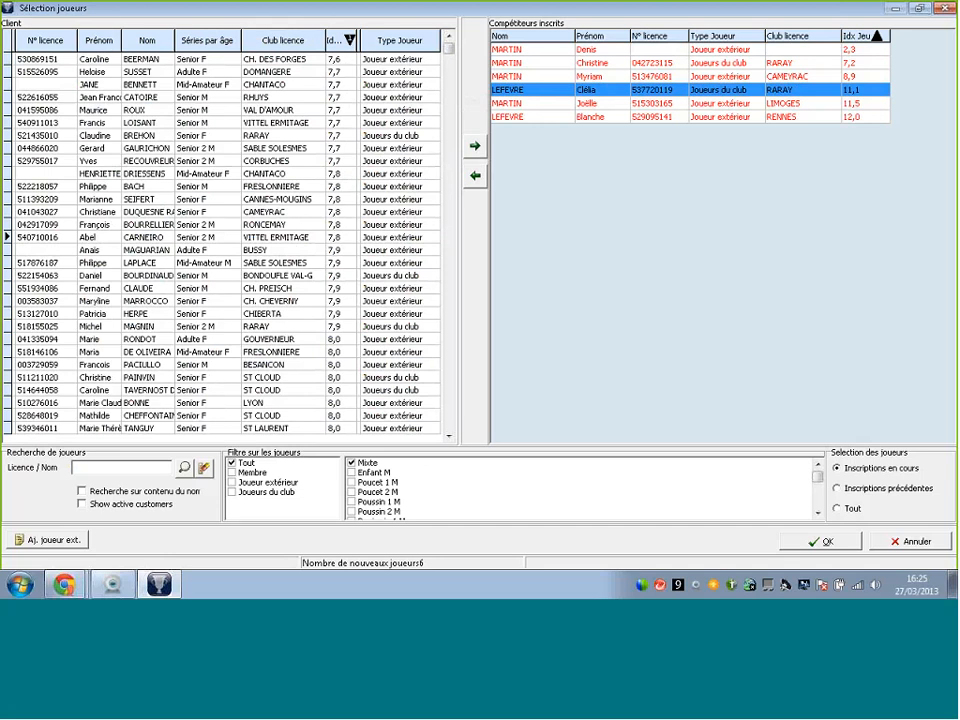
- Register the Senior M club player from RARAY with index 4,9 and the SABLE SOLESMES external player with index 5,7
drag(452, 48, 452, 42)
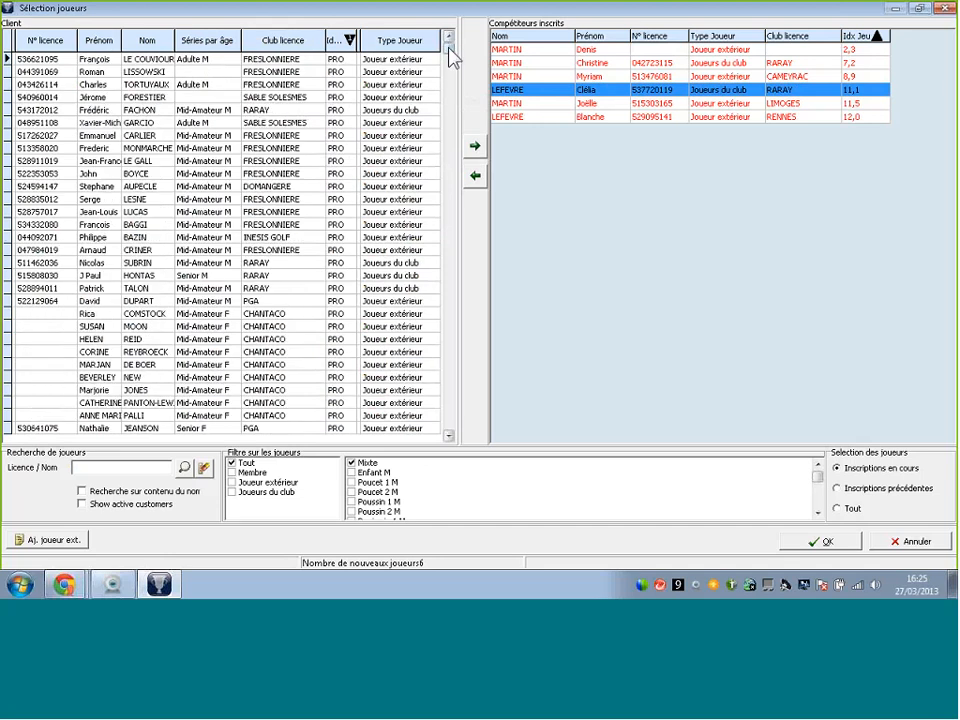
click(450, 431)
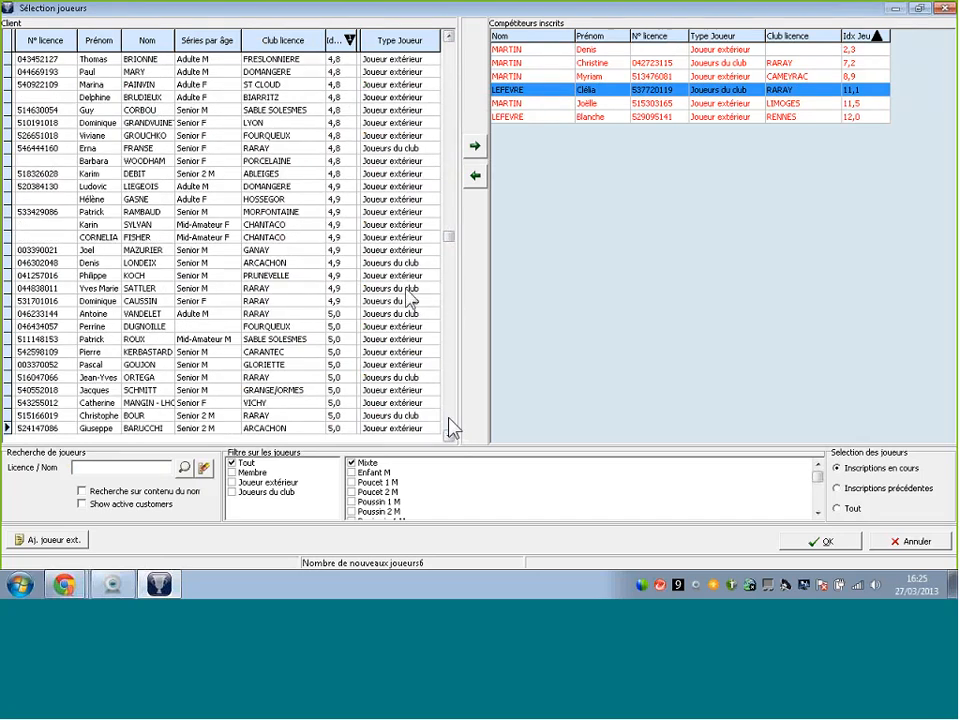
drag(245, 288, 514, 300)
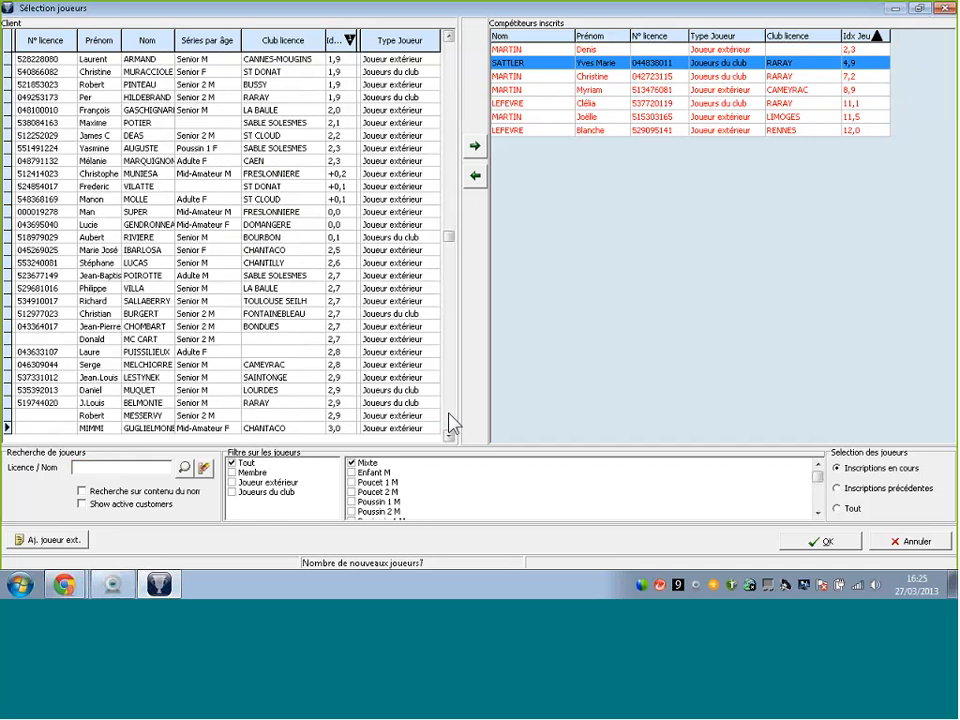
drag(394, 369, 536, 386)
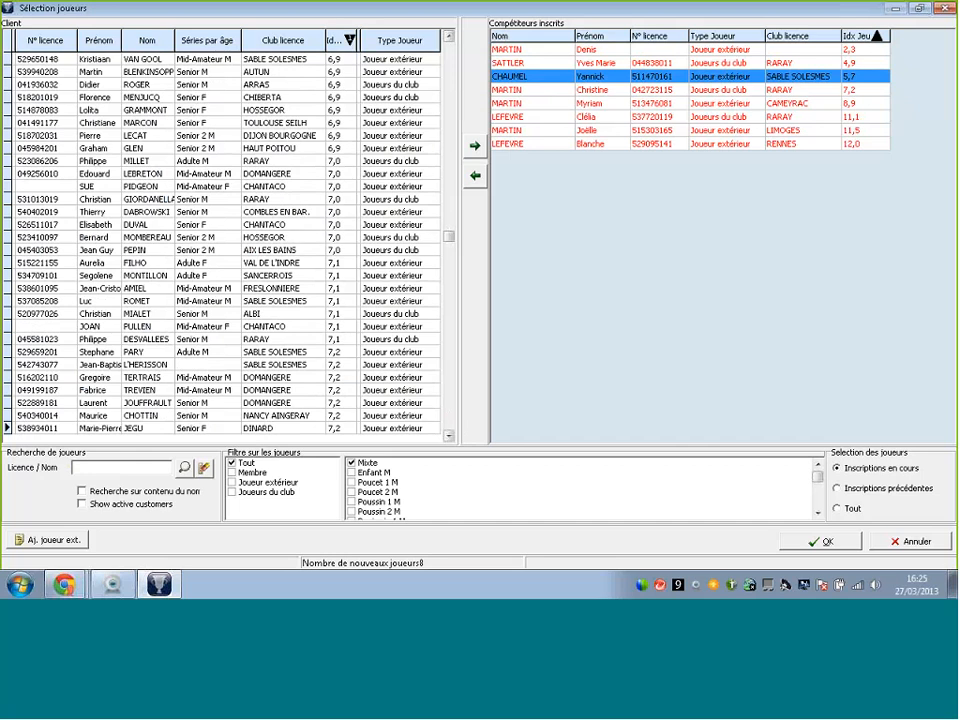
- Search the client list for a further player by surname
click(117, 473)
text(telleria)
key(Return)
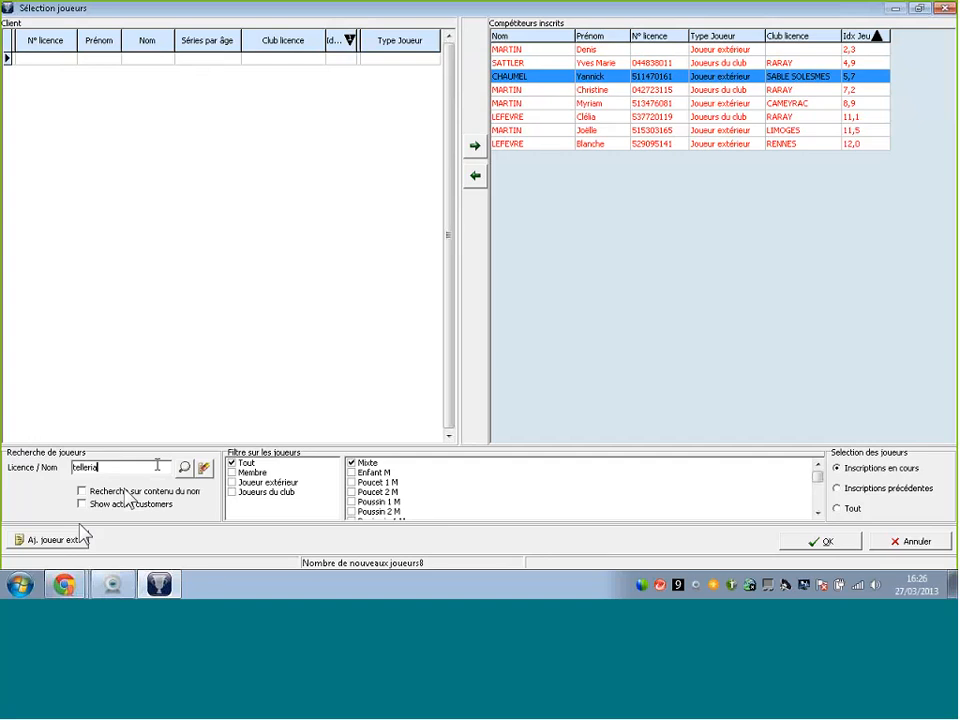
- Start adding a new external player under the searched surname and enter A as the first name
click(48, 546)
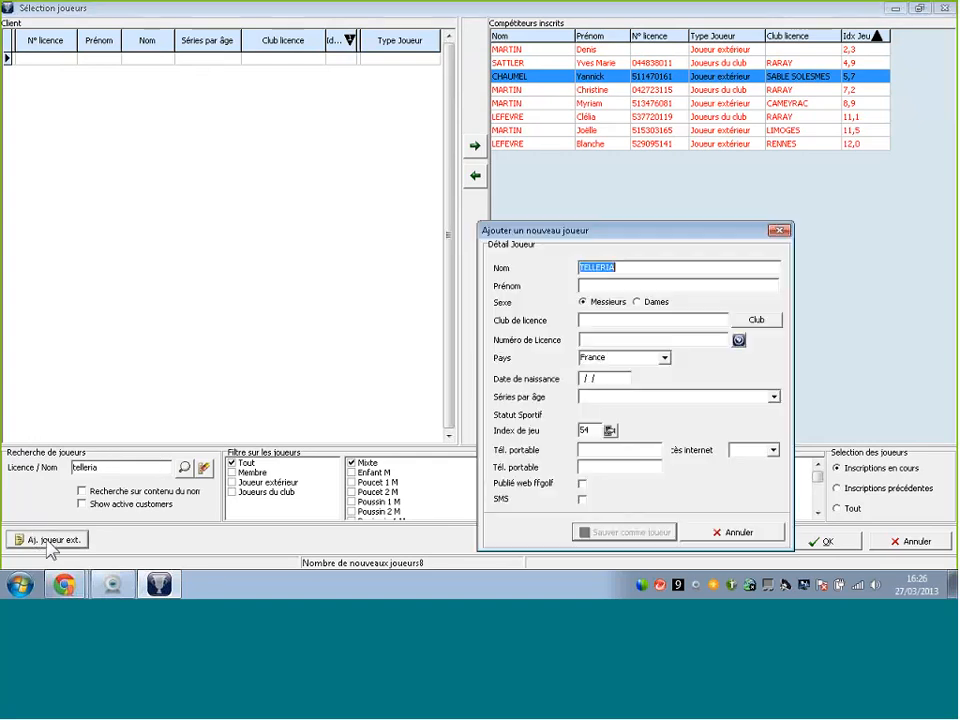
drag(607, 232, 440, 152)
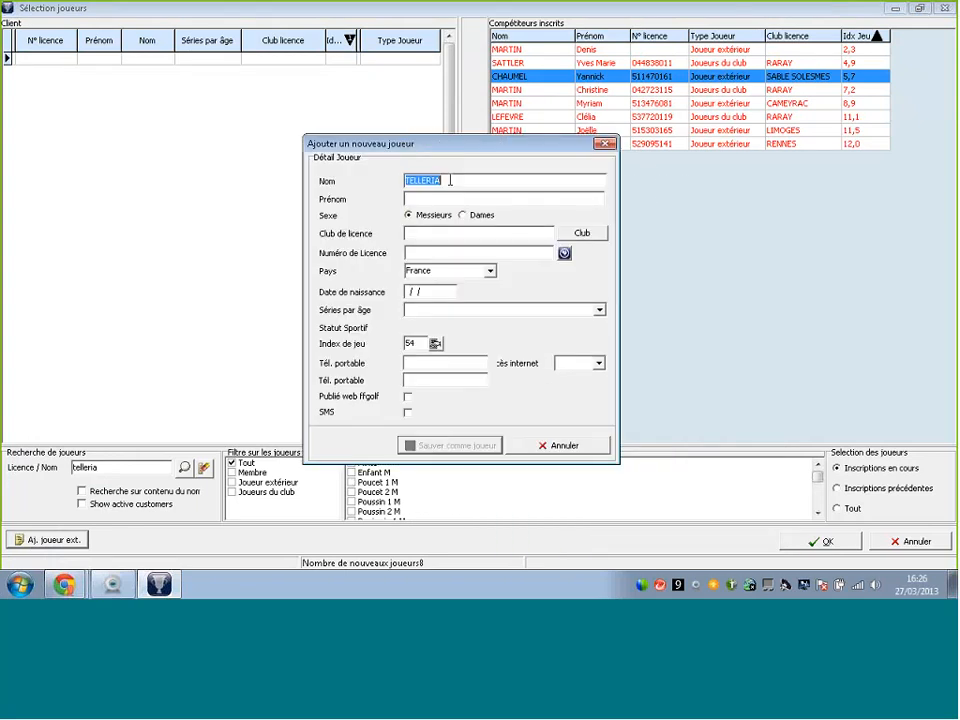
click(508, 180)
click(447, 200)
text(A)
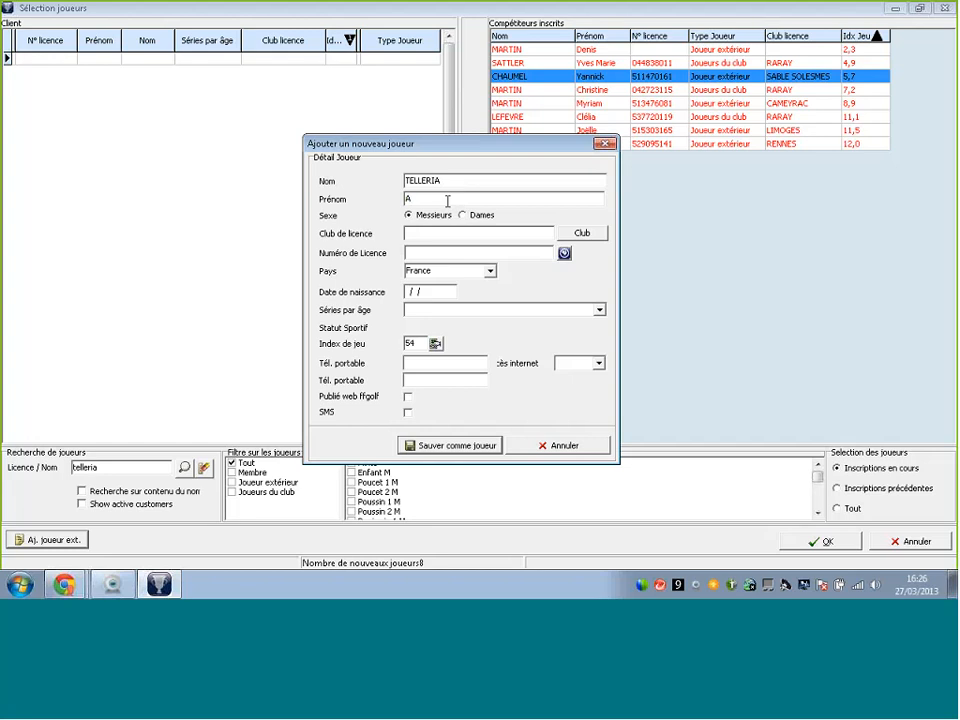
- Look up the player's licence online and fill the form with the Mademoiselle entry from GOLF DE CHANTACO
click(564, 255)
click(564, 255)
click(564, 254)
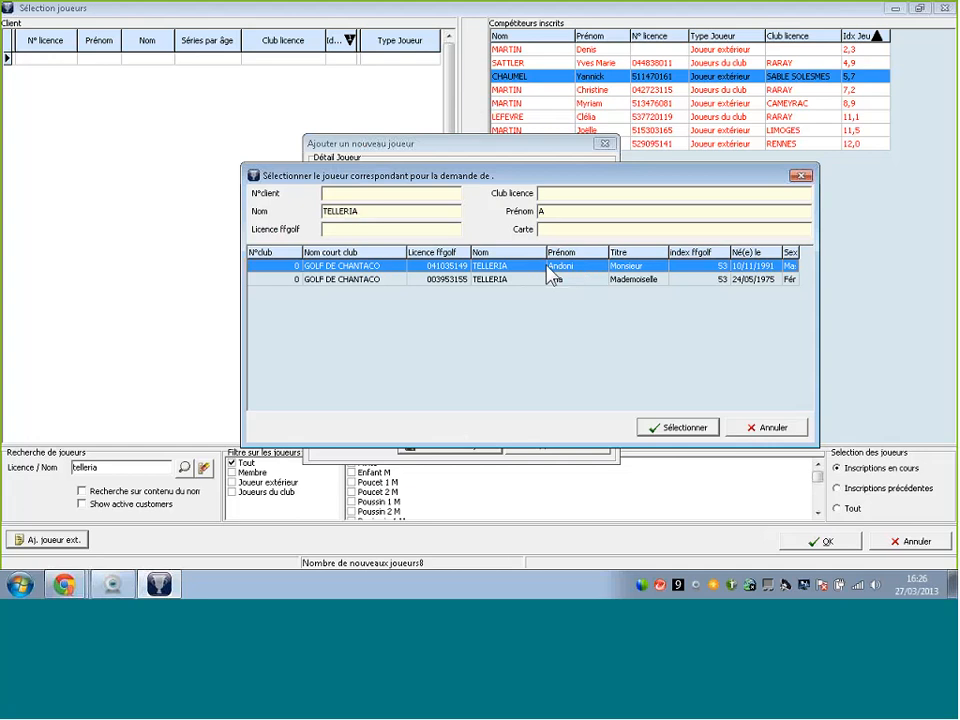
click(520, 280)
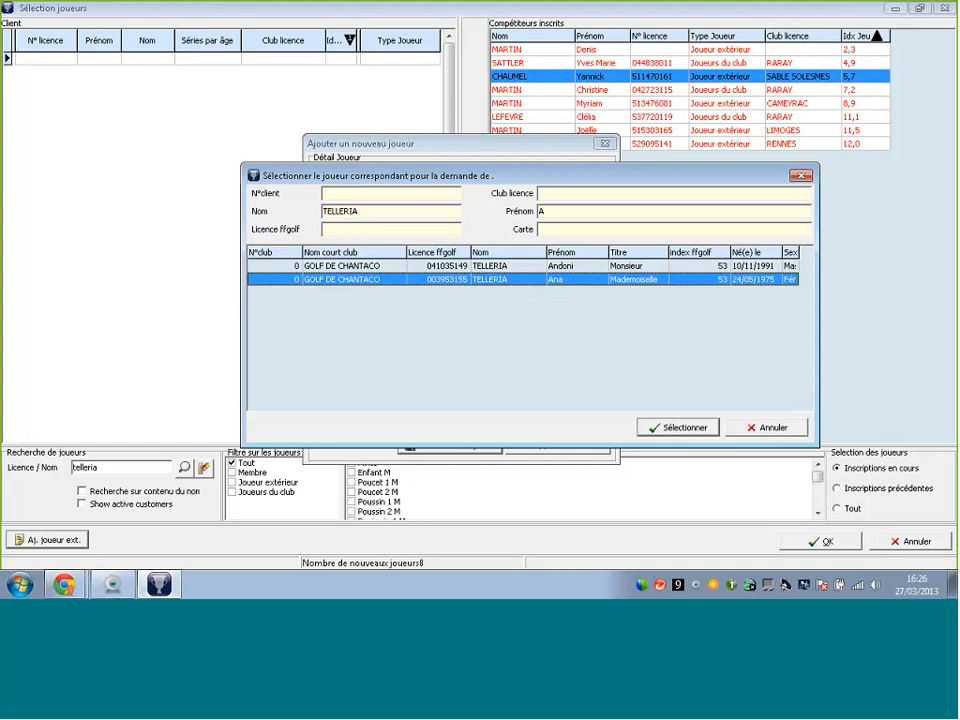
click(668, 428)
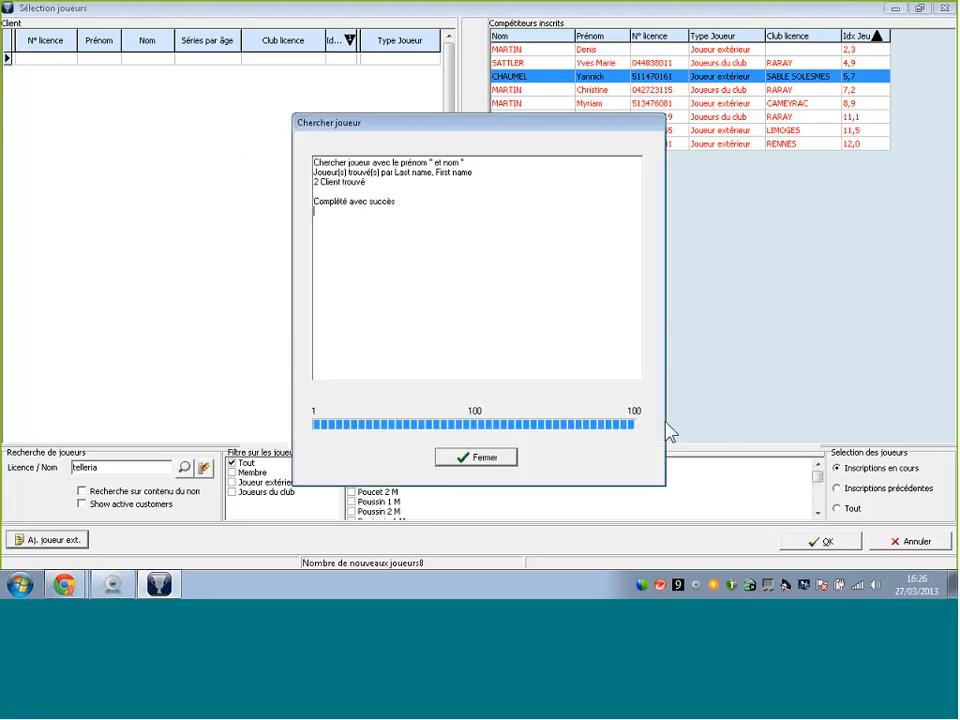
click(490, 457)
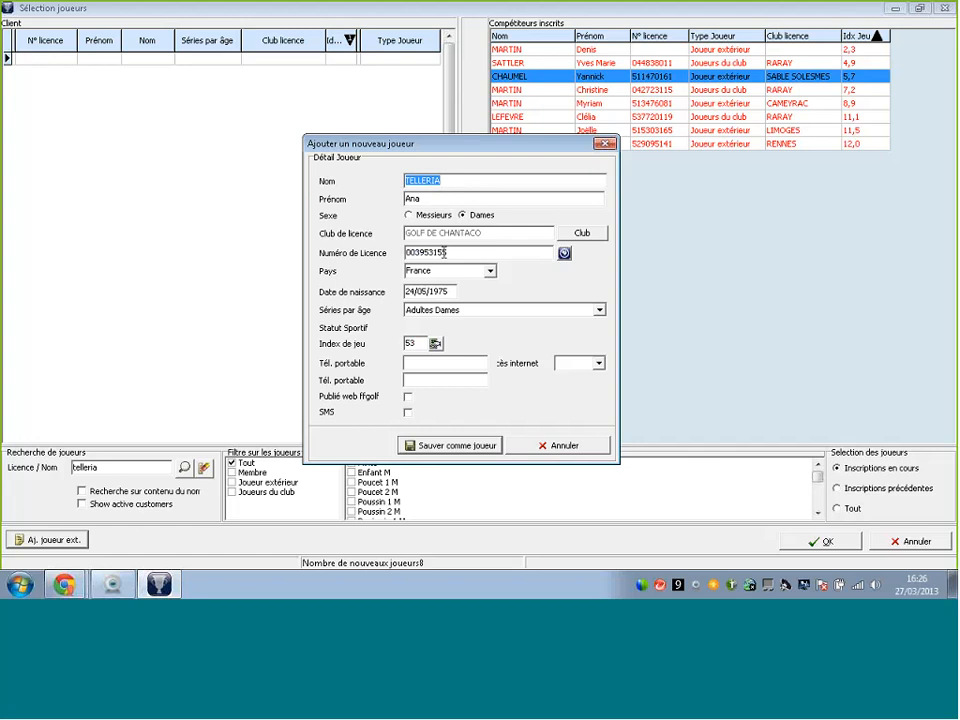
- Save the new player as type Joueur extérieur - Compétiteur and select her among the registered competitors
click(438, 446)
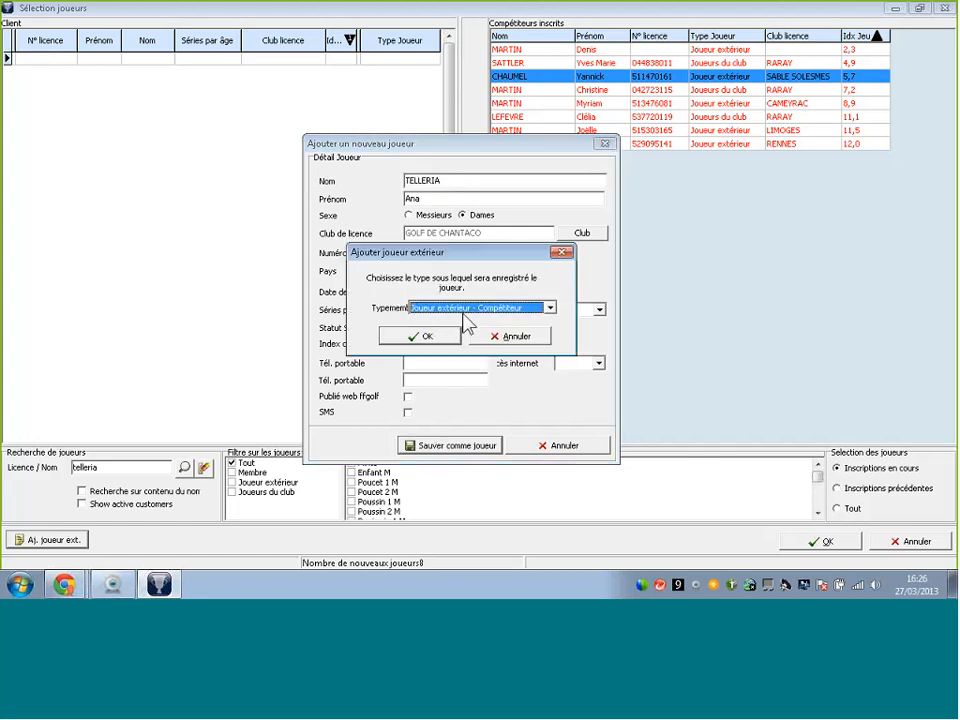
click(550, 310)
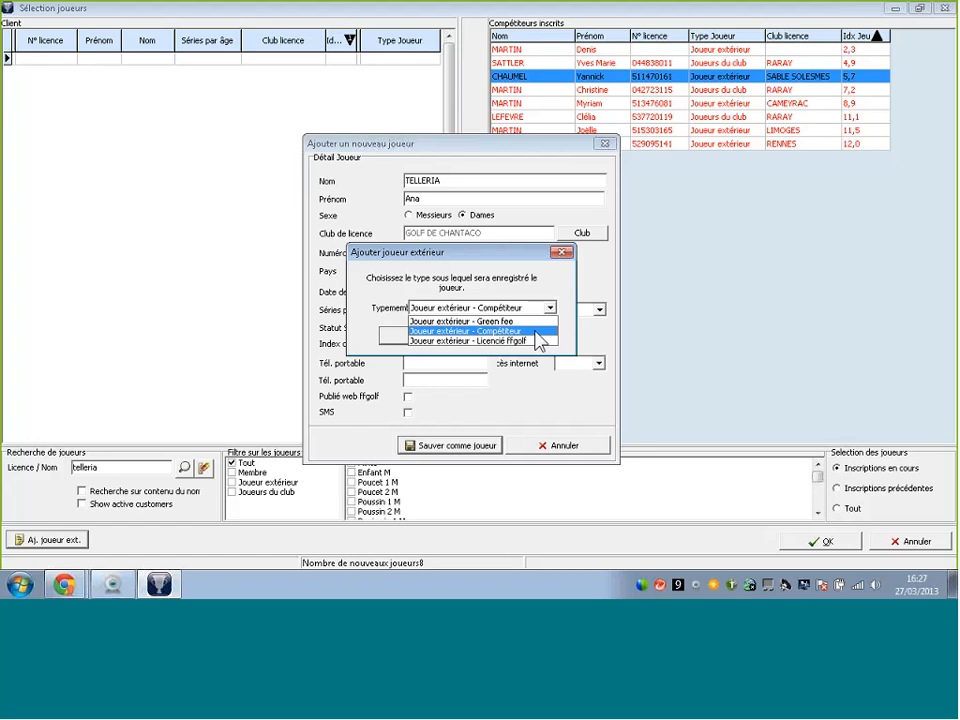
click(540, 331)
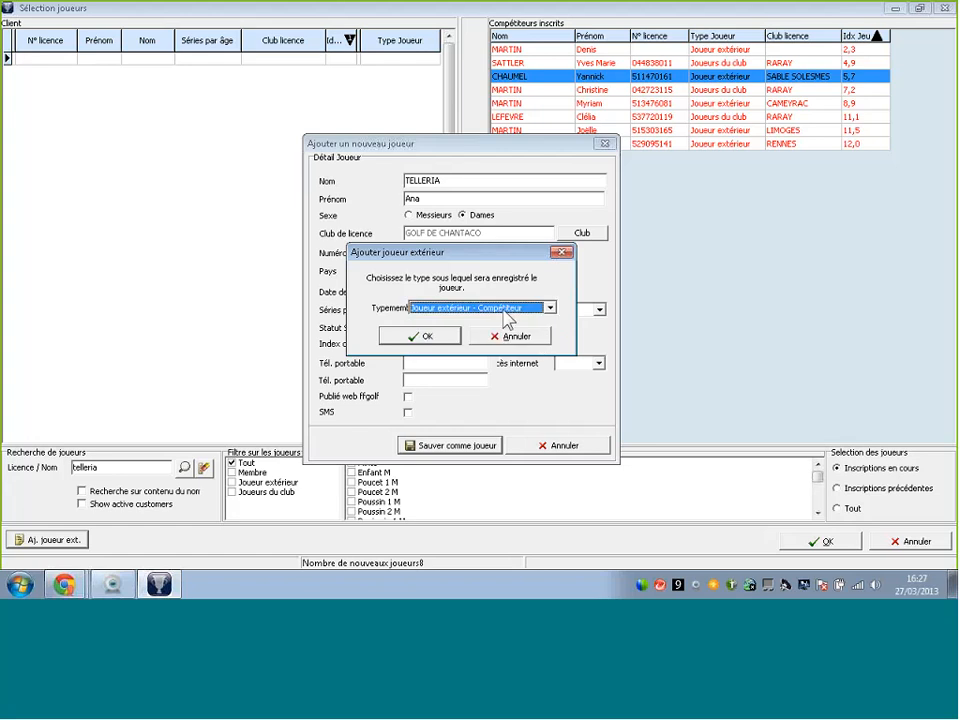
click(428, 336)
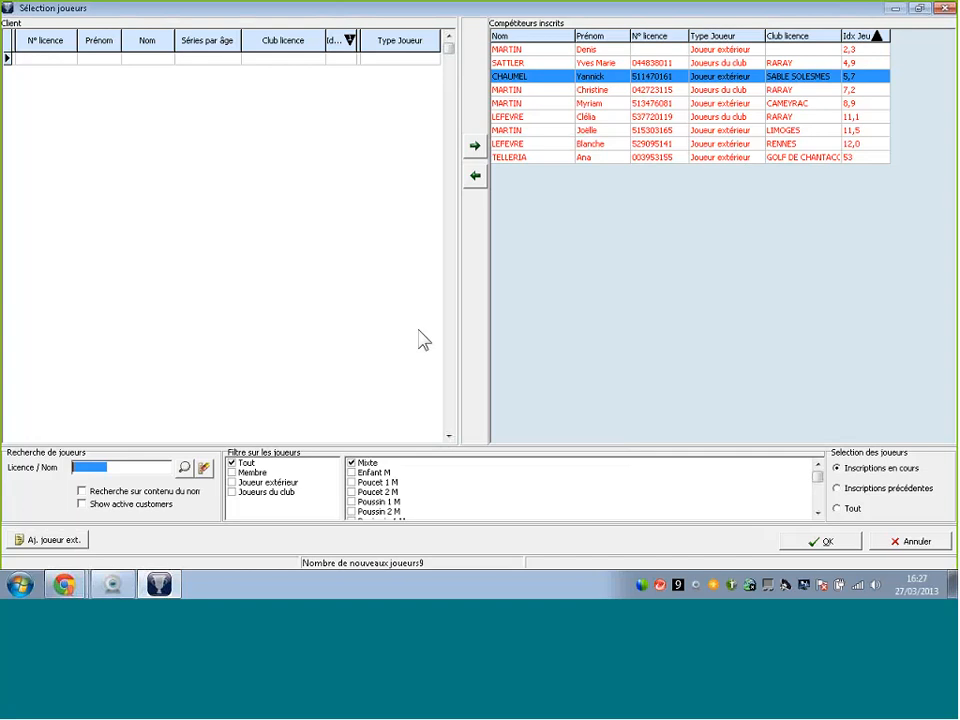
click(590, 158)
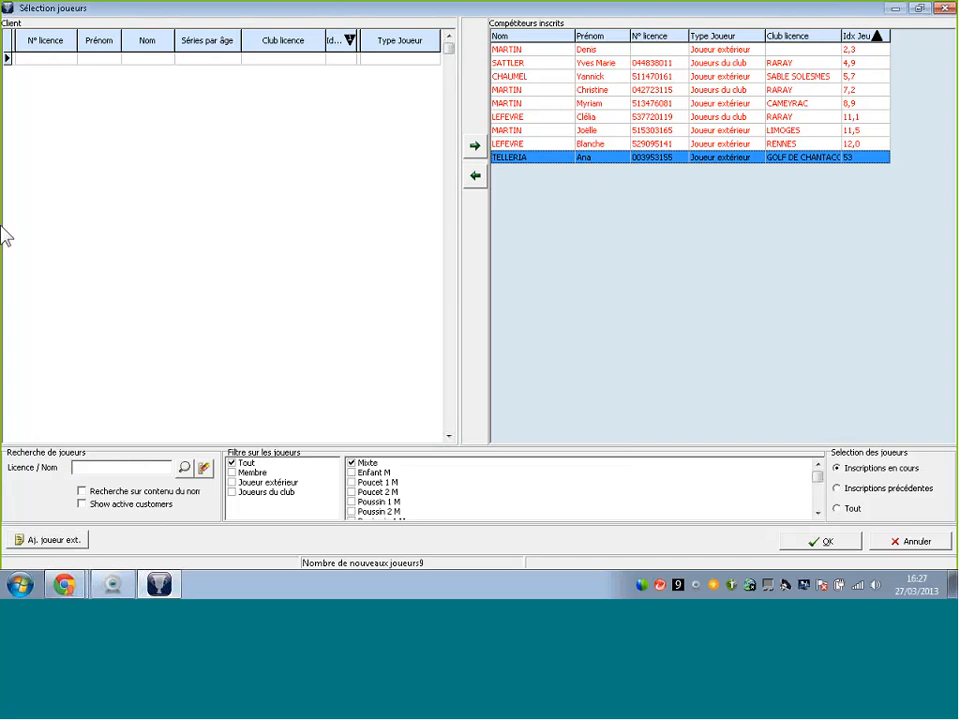
- Add another external player by looking up the pasted licence number online, and save the player as Joueur extérieur - Compétiteur
click(48, 541)
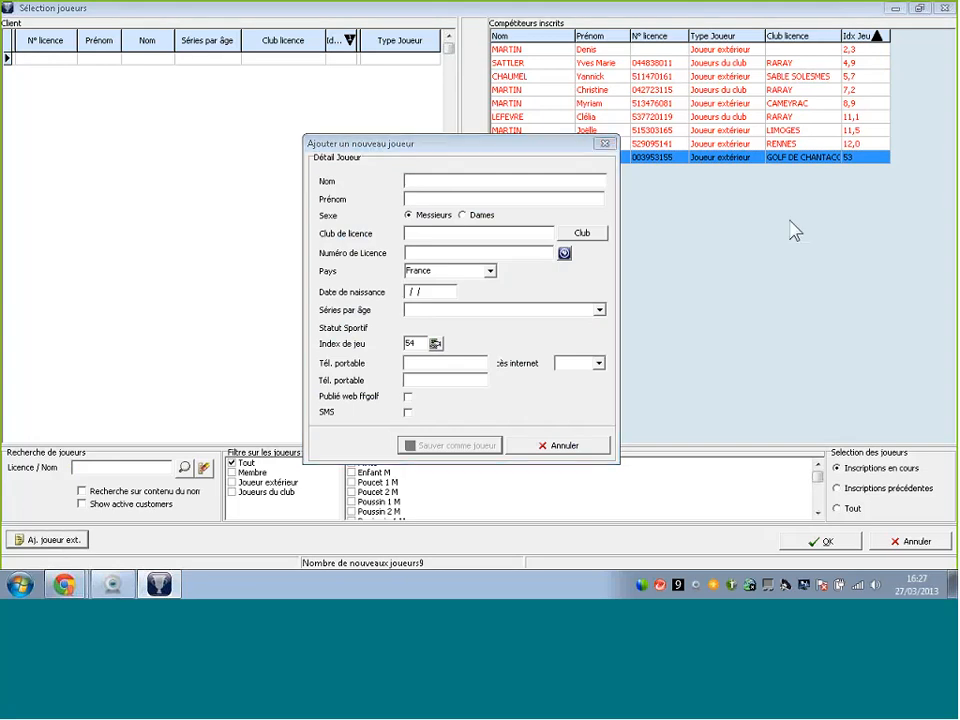
click(484, 253)
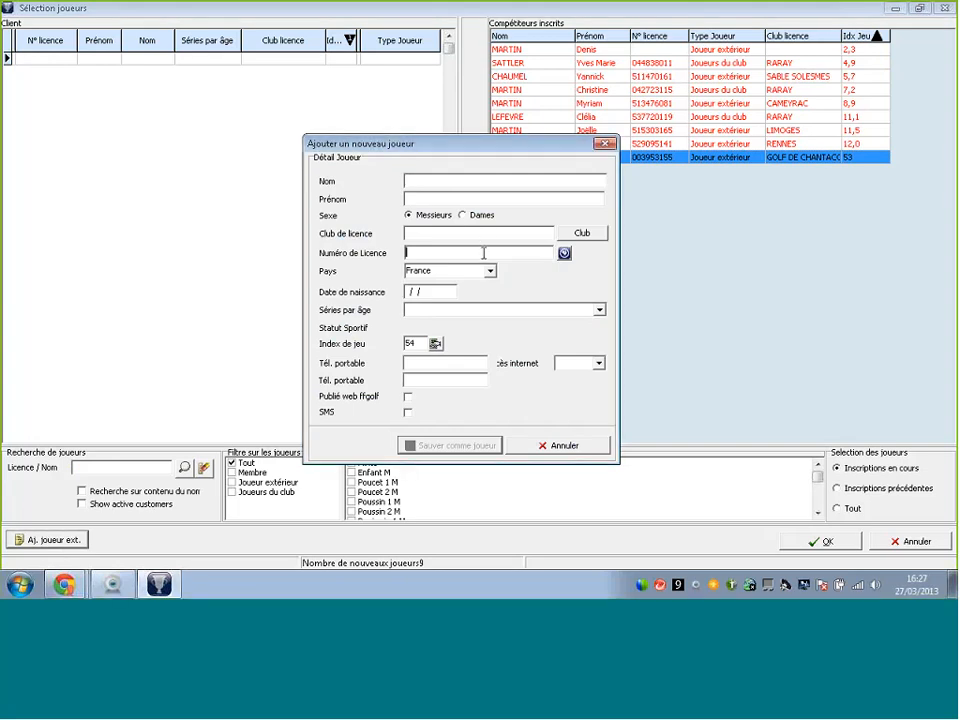
click(905, 298)
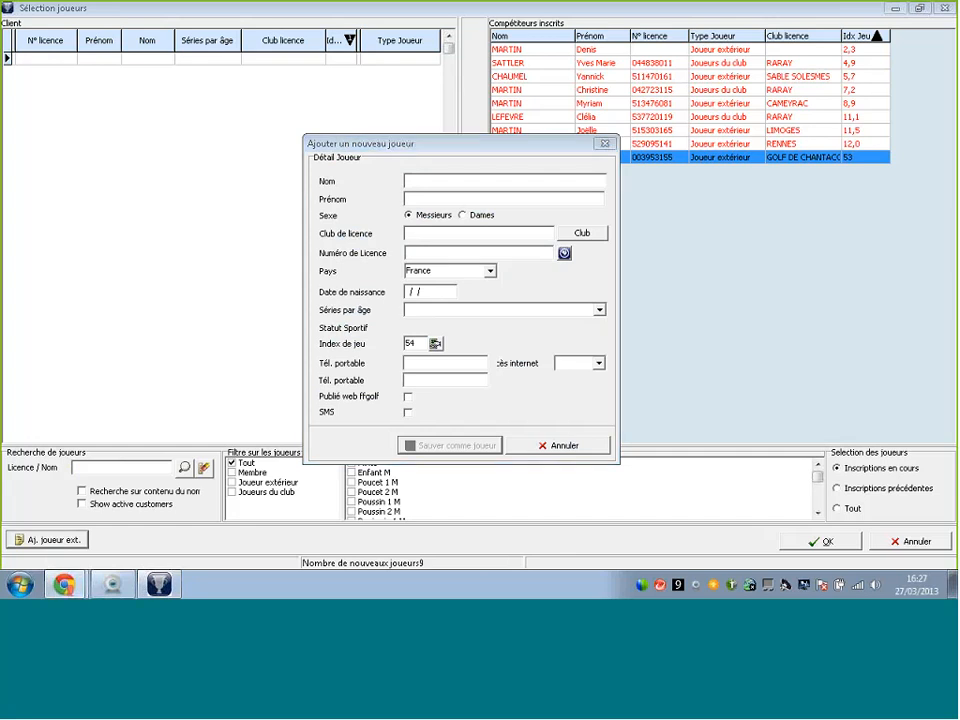
click(422, 251)
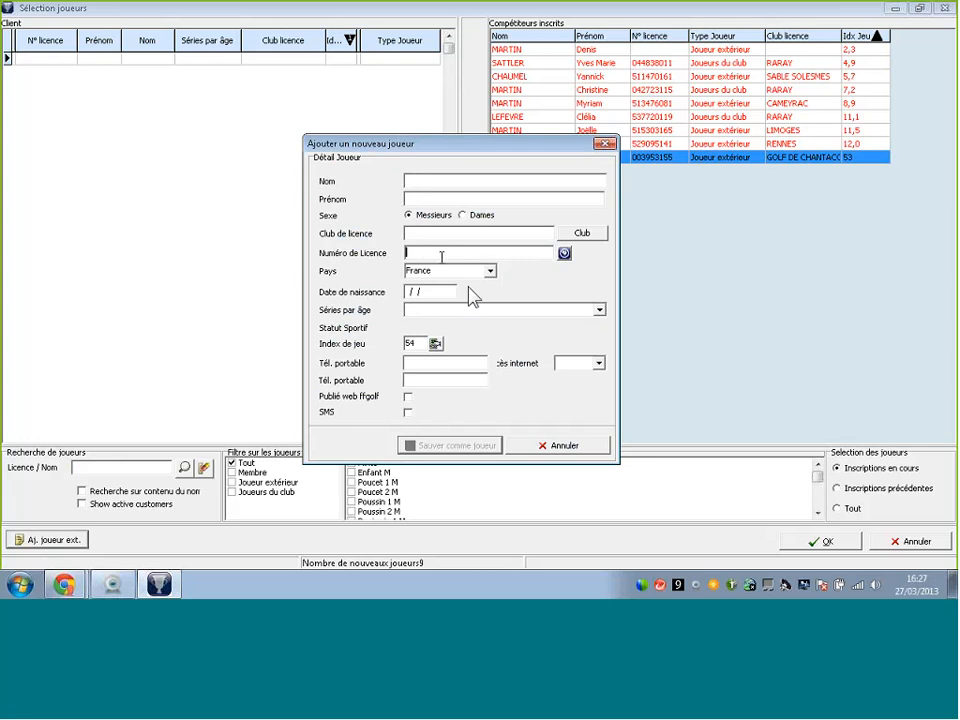
key(ctrl+v)
click(564, 253)
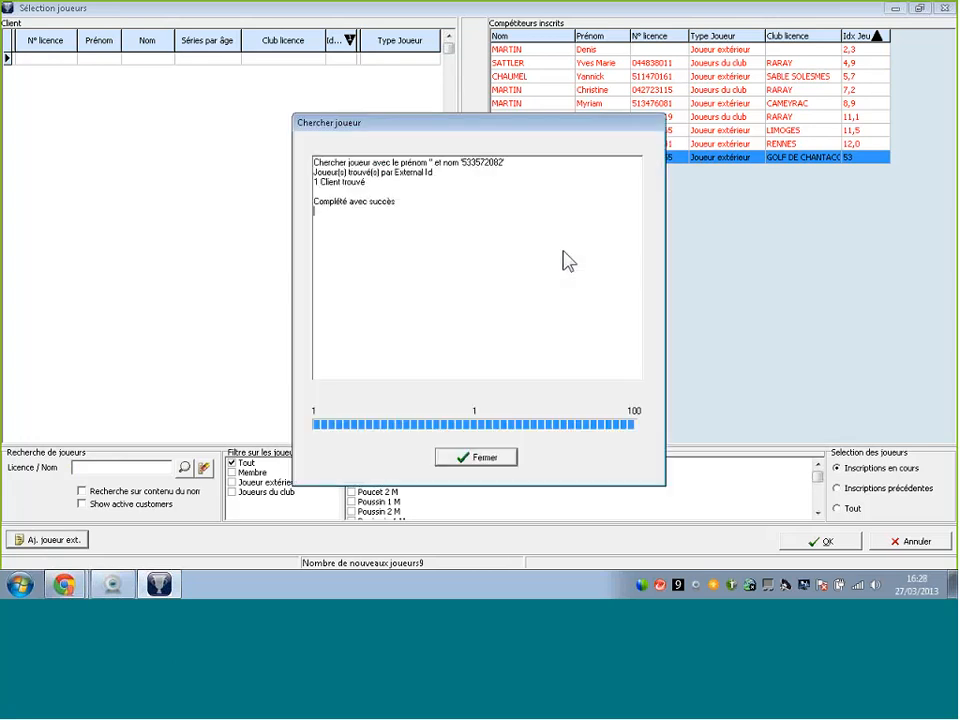
click(475, 460)
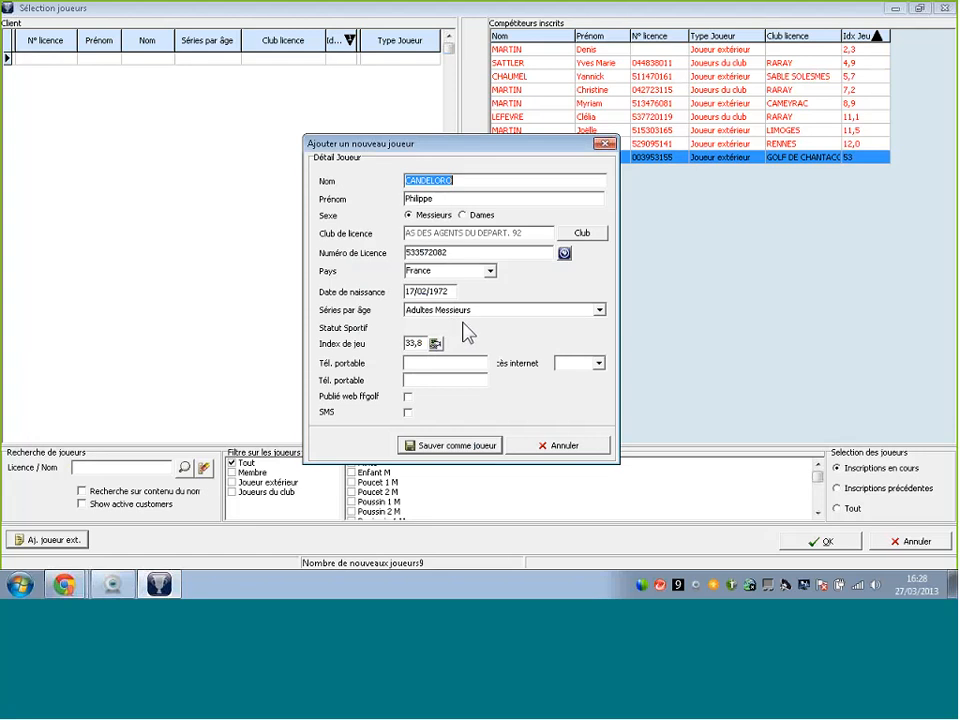
click(453, 446)
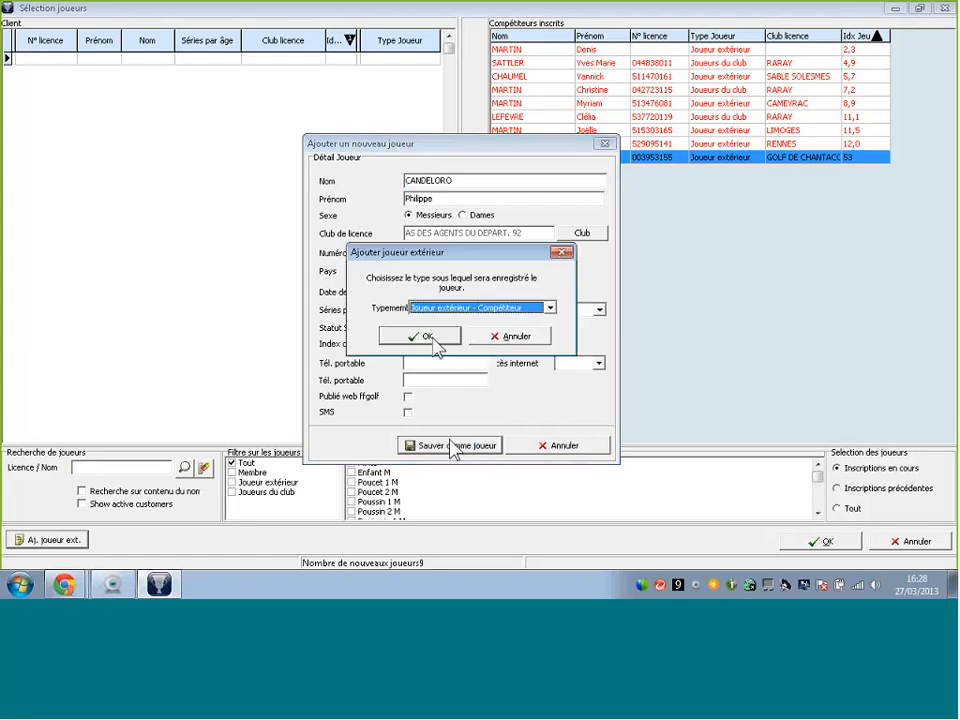
click(430, 340)
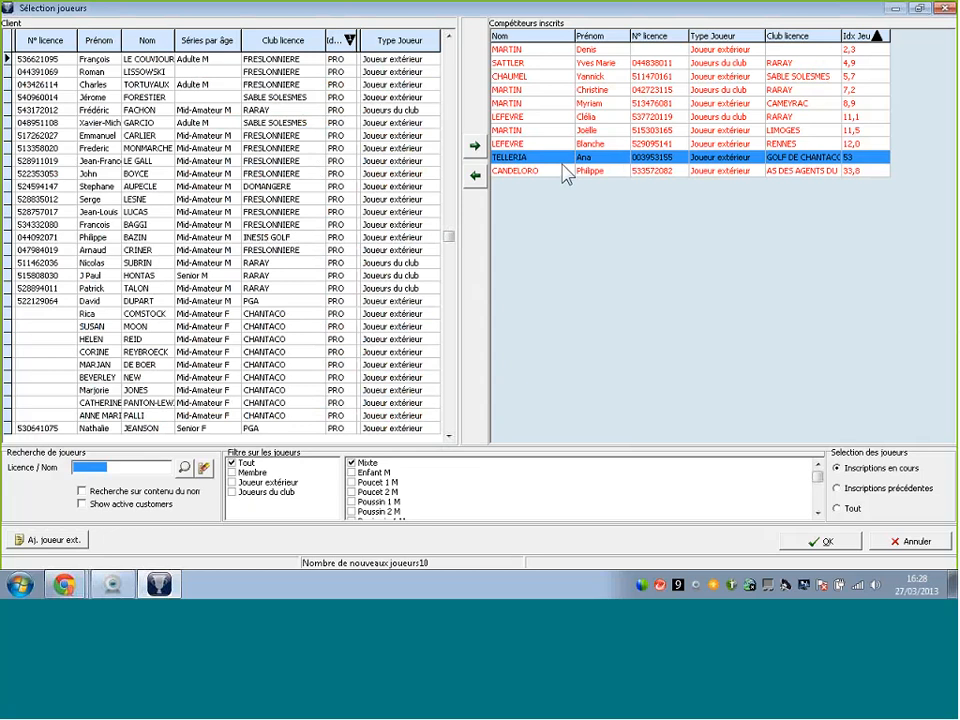
- Start a new external player named MC ILROY Rory and set the country to Irlande du Nord
click(62, 540)
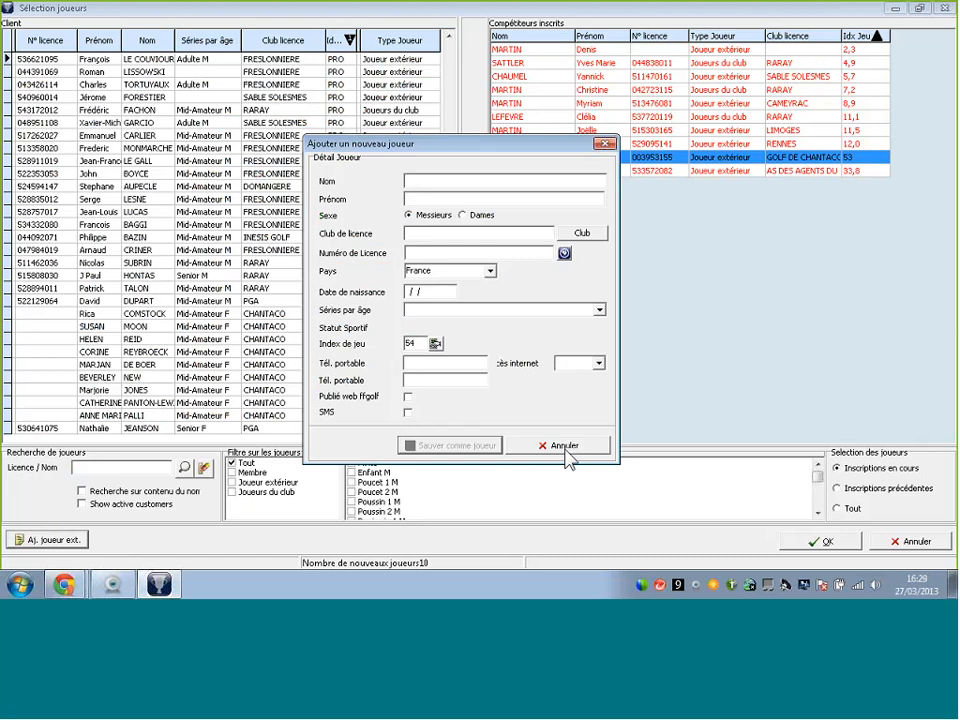
text(MC ILROY)
key(Tab)
text(Rory)
key(Tab)
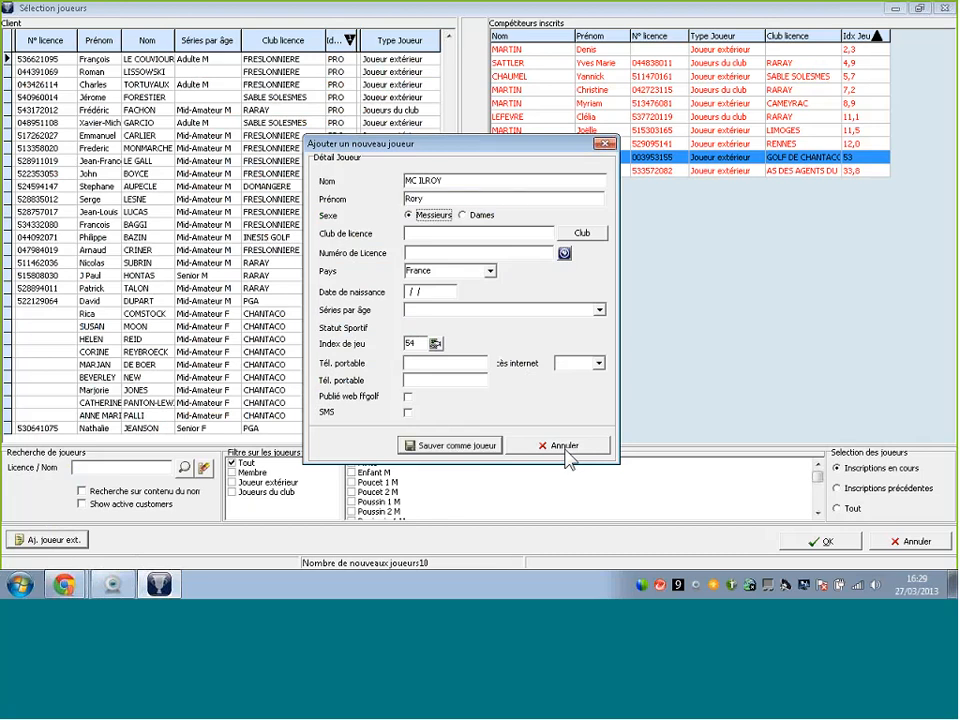
click(478, 254)
click(476, 270)
text(Irlande du Nord)
key(Down)
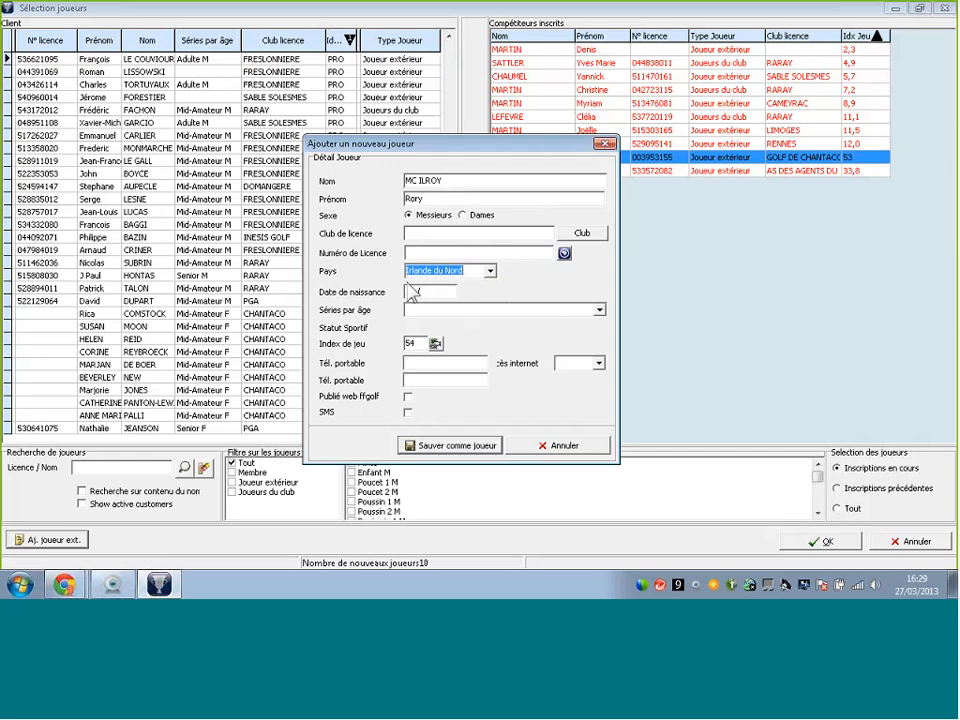
- Set the player's index to PRO, save as Joueur extérieur - Compétiteur, and validate the registration of the selected competitors
click(448, 295)
key(Tab)
key(Tab)
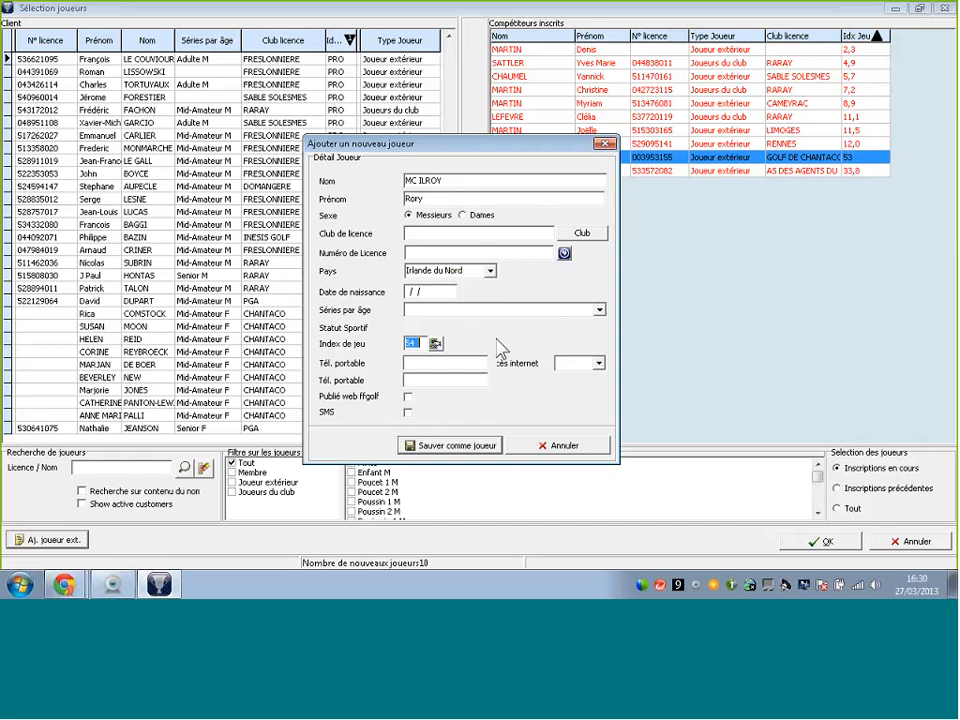
text(PRO)
key(Tab)
click(450, 445)
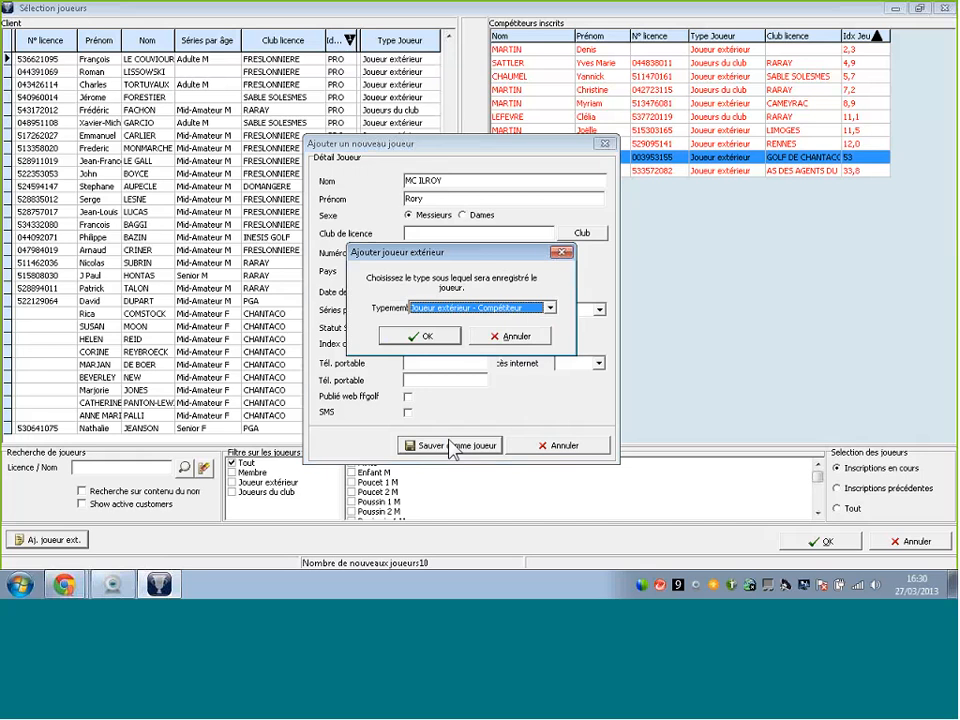
click(420, 337)
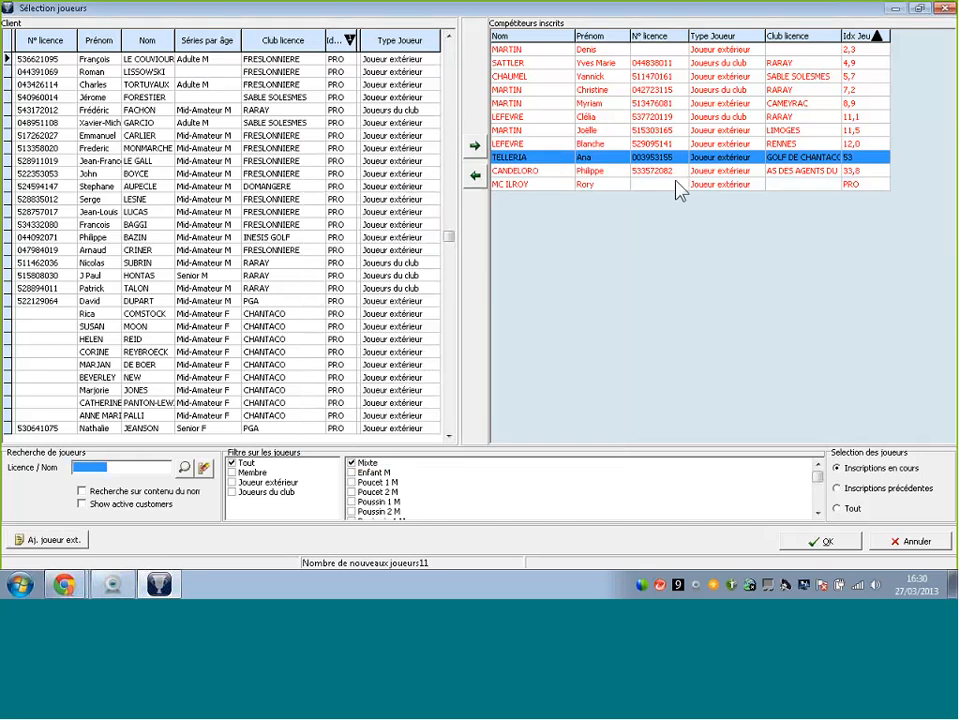
click(820, 542)
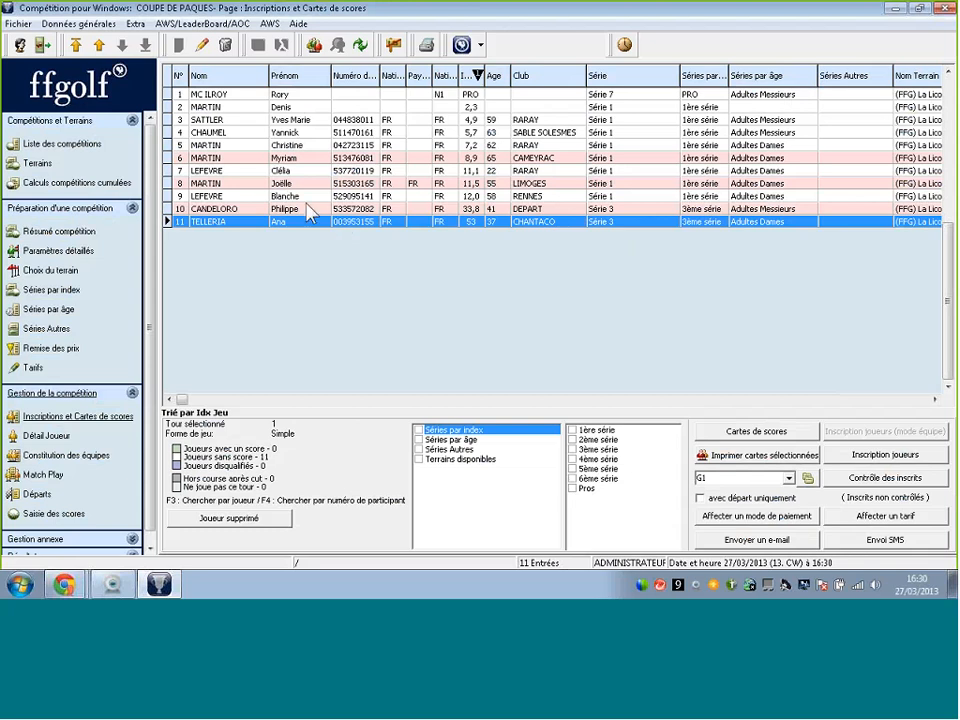
- Reopen the player registration, sort the client list by first name only, and add a batch of clients to the registered competitors
click(884, 454)
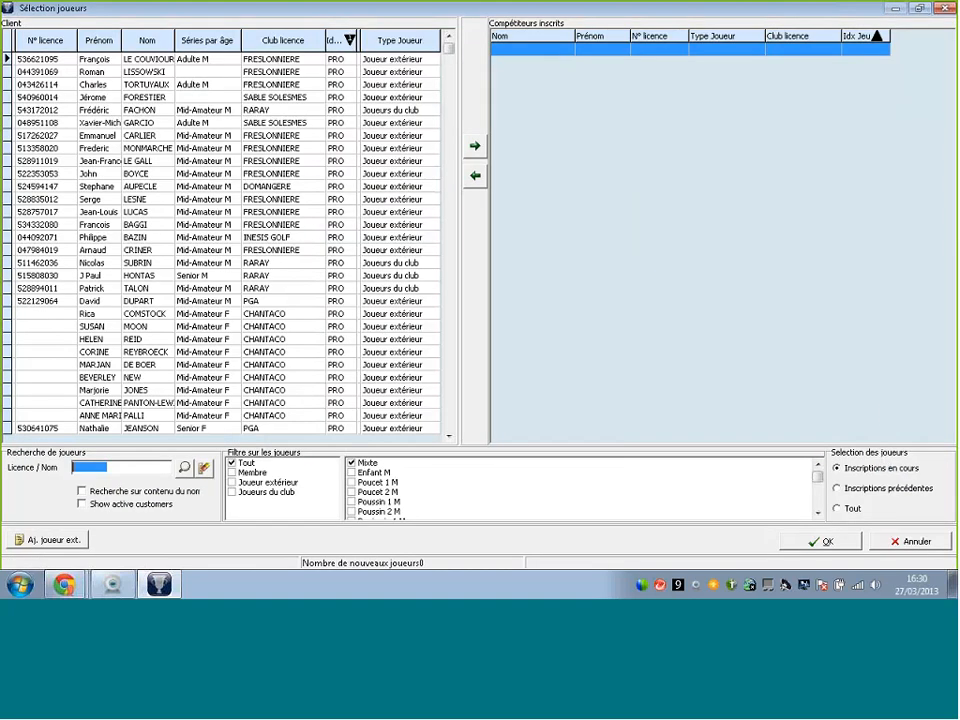
right_click(90, 42)
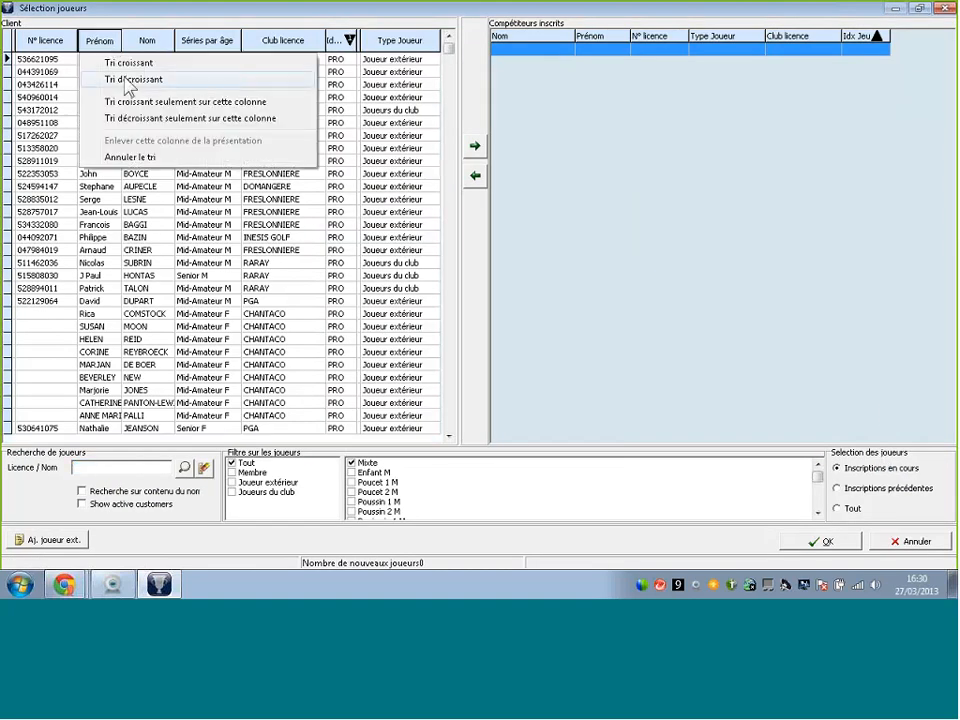
click(139, 120)
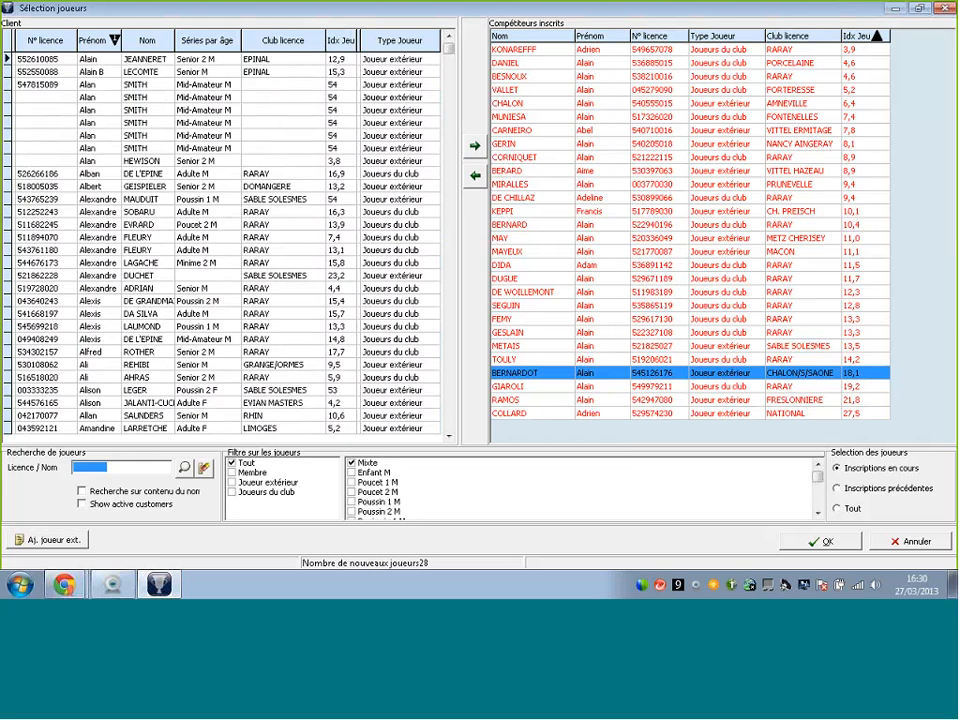
- Switch the registered list through Inscriptions en cours, Inscriptions précédentes and Tout, adding more clients, and validate the registrations
click(877, 474)
click(845, 490)
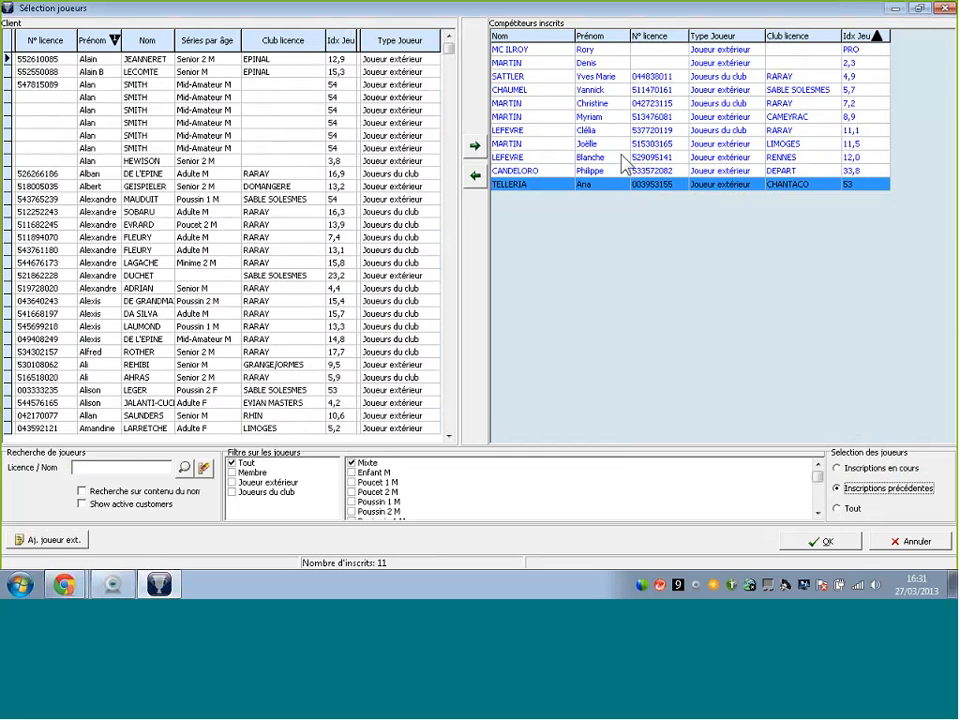
click(837, 508)
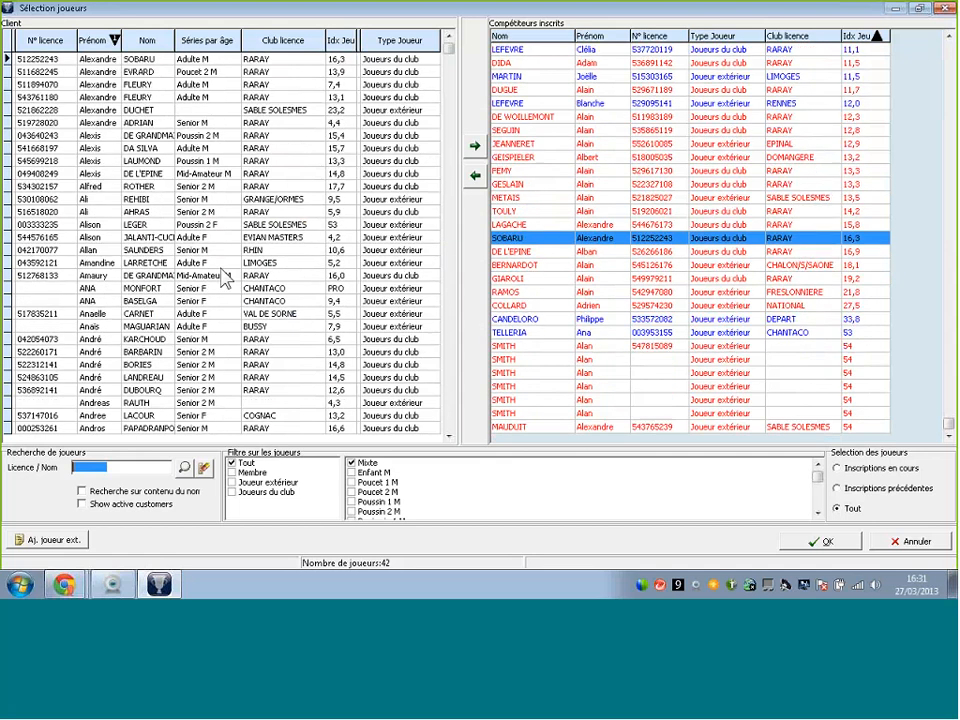
click(822, 541)
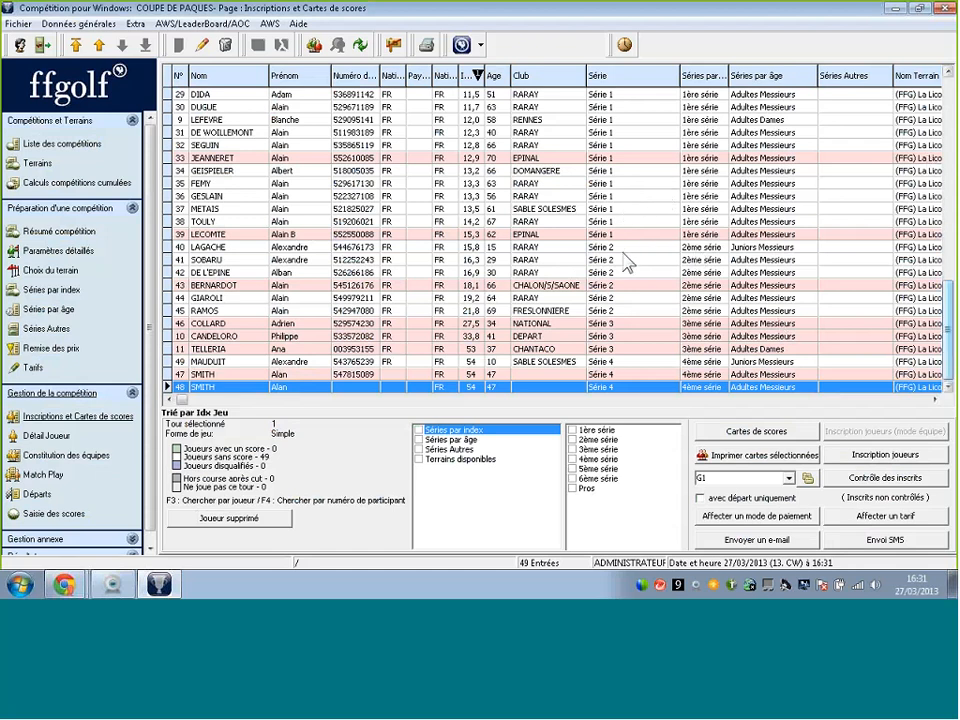
- Run the control of registered players with index date 27/03/2013 to update their sporting data, and close the resulting reports
click(891, 481)
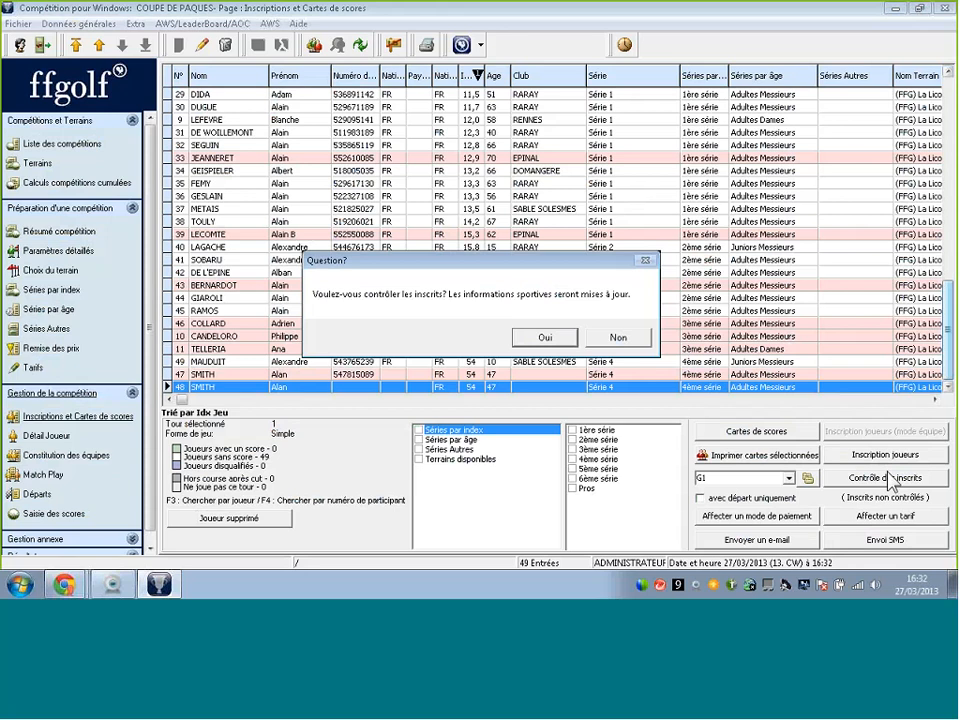
click(538, 336)
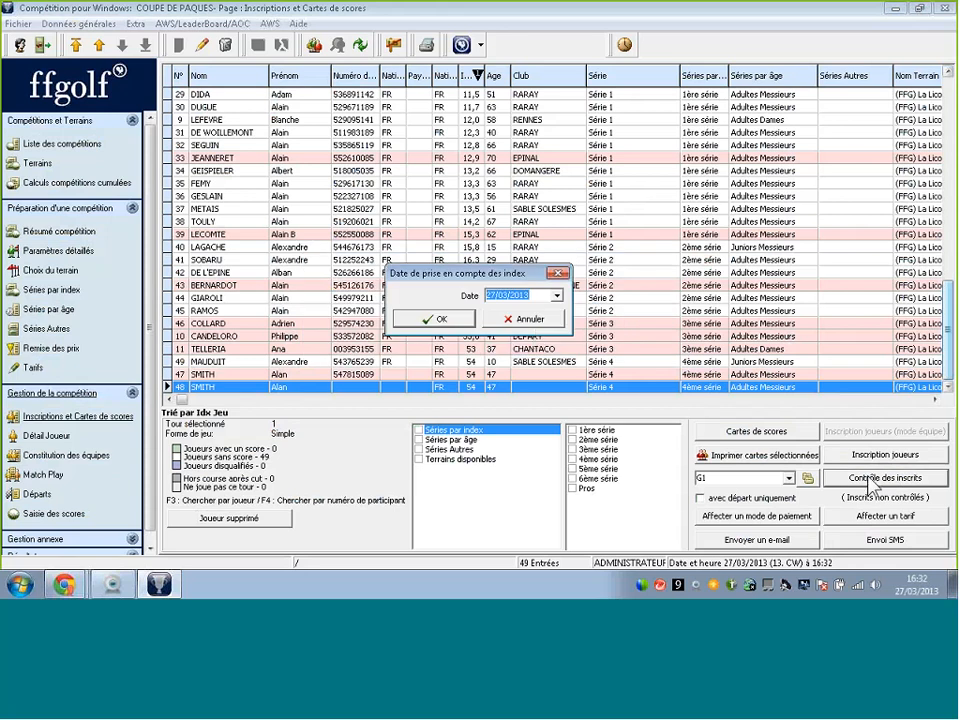
key(ctrl)
key(ctrl)
key(ctrl)
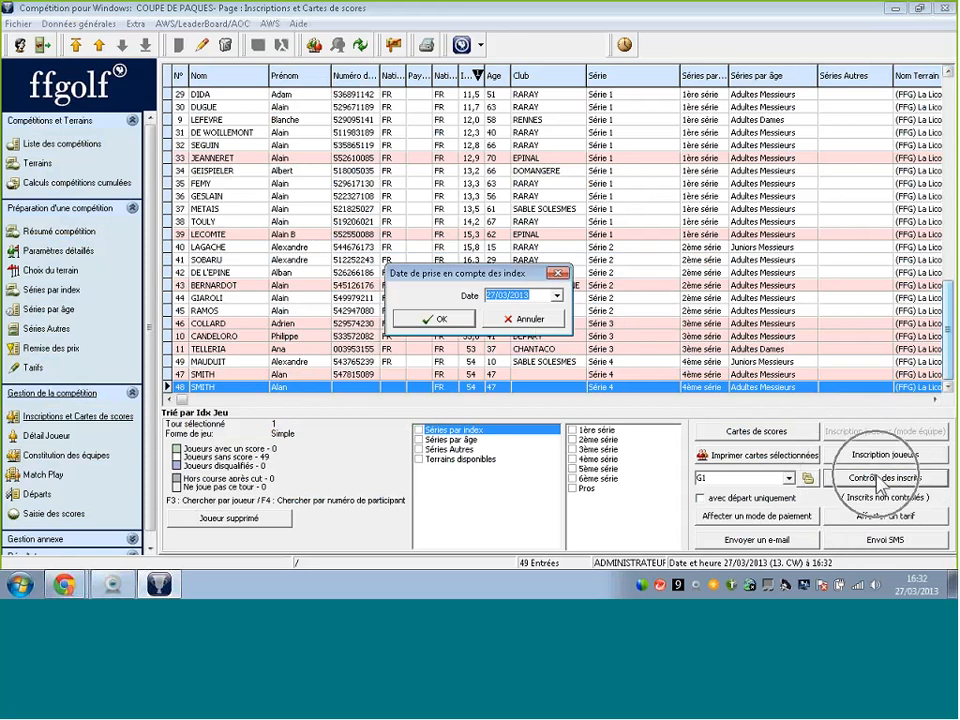
drag(430, 283, 438, 302)
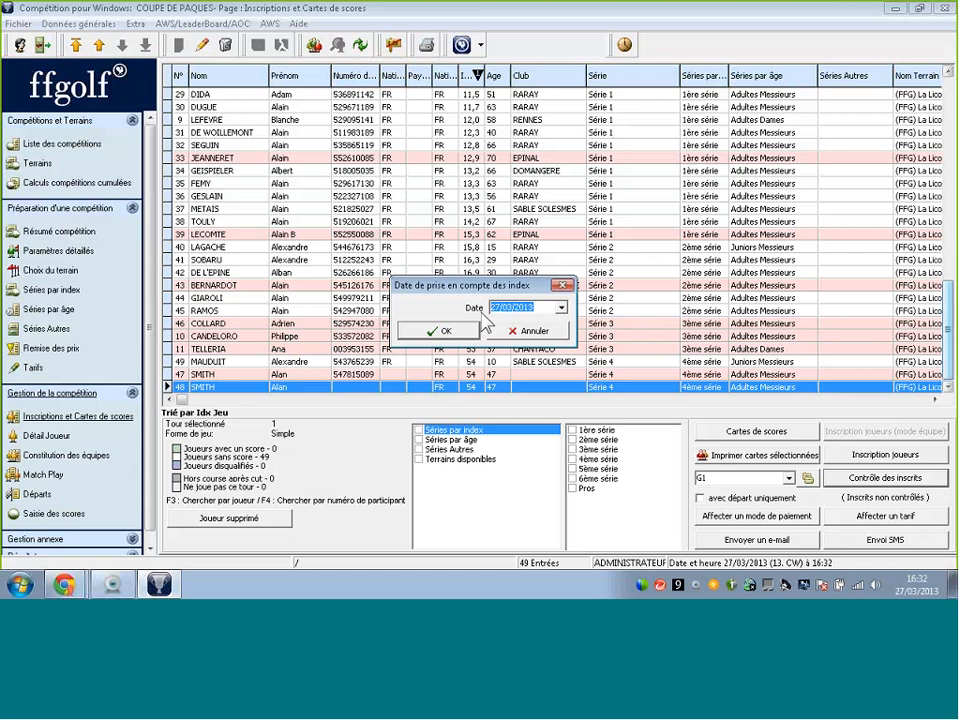
click(443, 332)
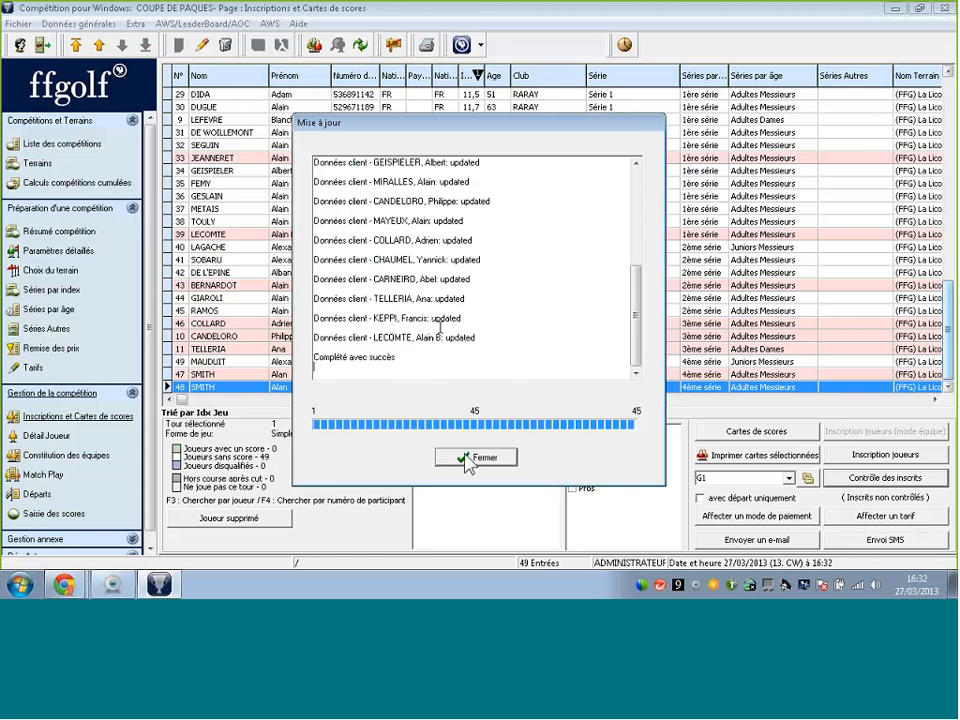
click(467, 462)
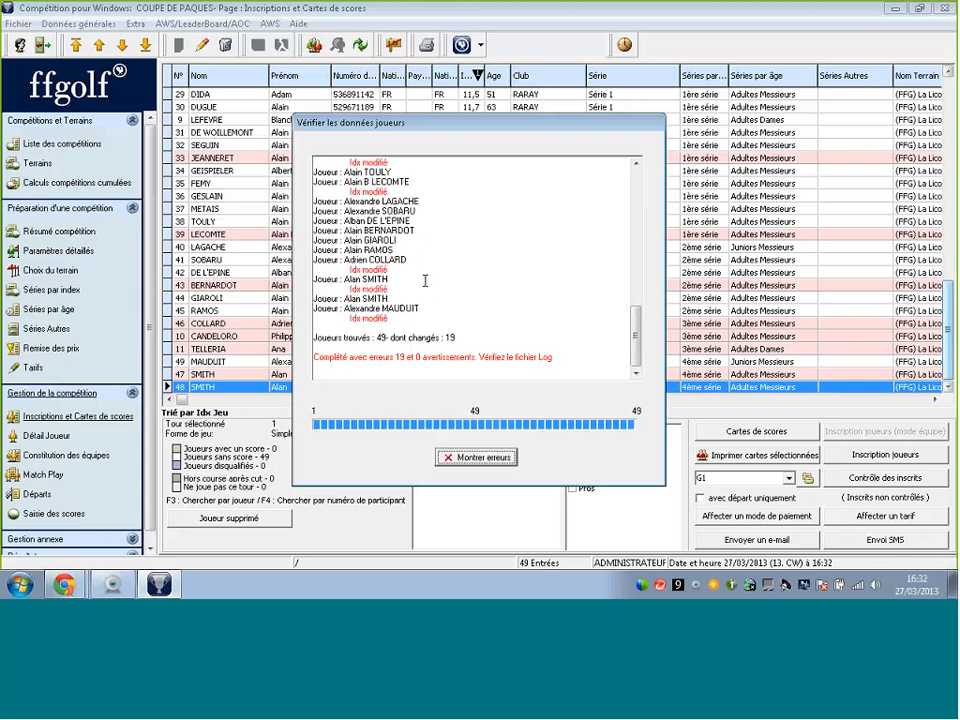
click(465, 460)
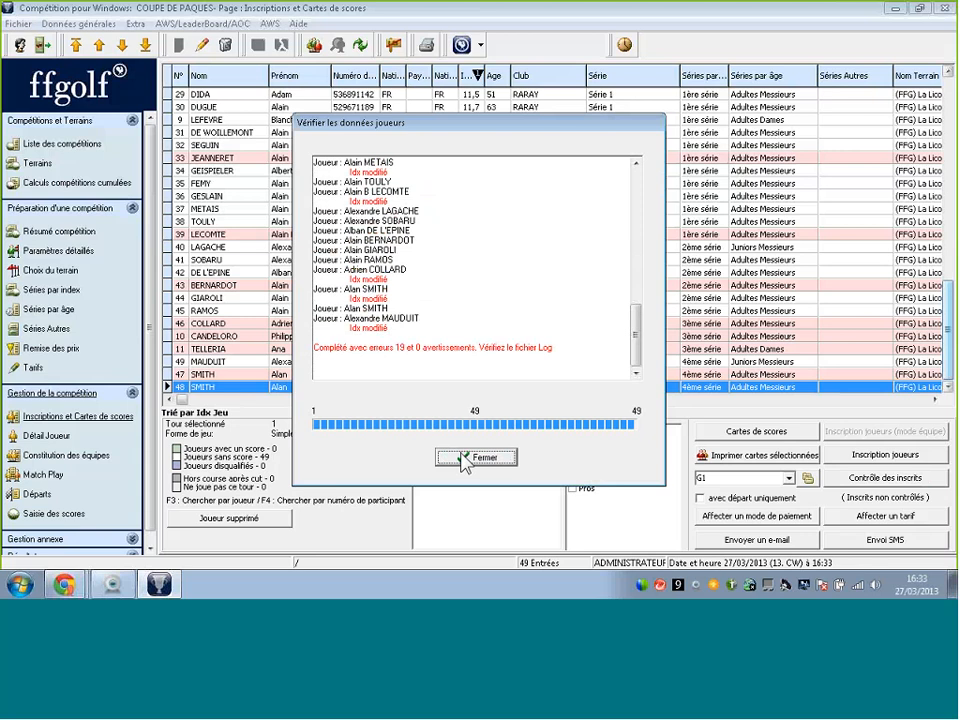
click(466, 459)
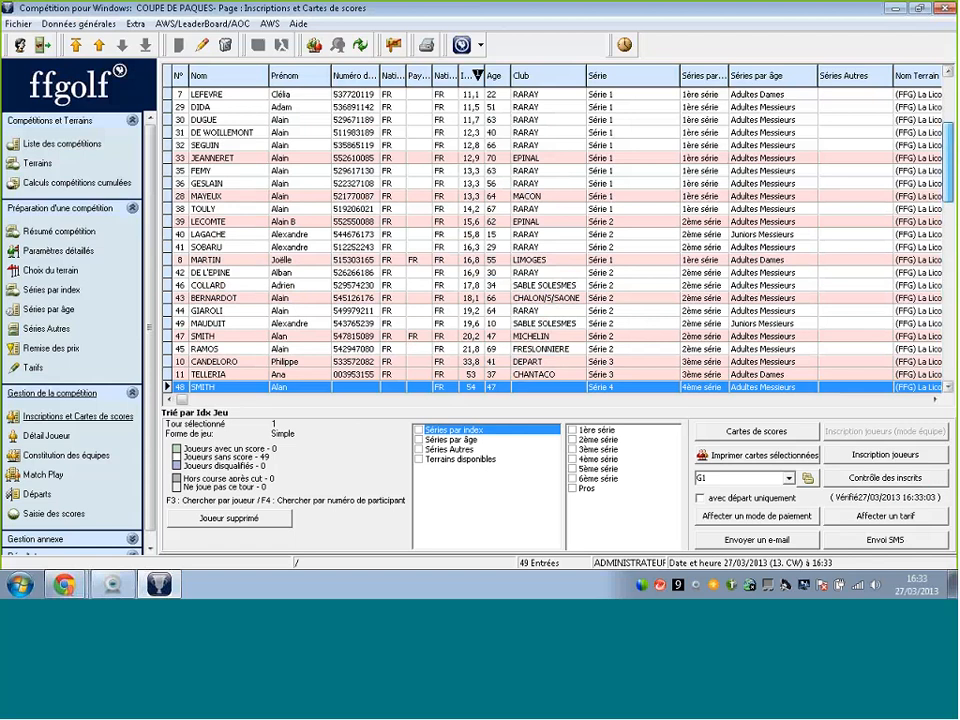
- Preview the player list report "3. Joueurs bloqués par contrôle d'inscrit (ffgolf).lst" and close the preview
drag(949, 120, 949, 322)
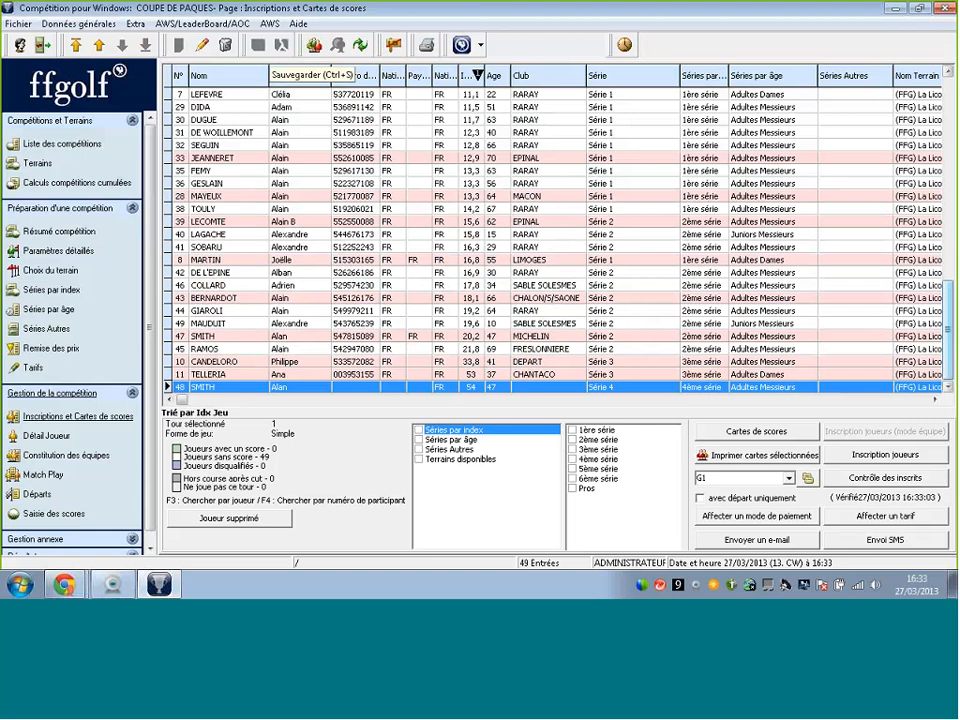
click(427, 48)
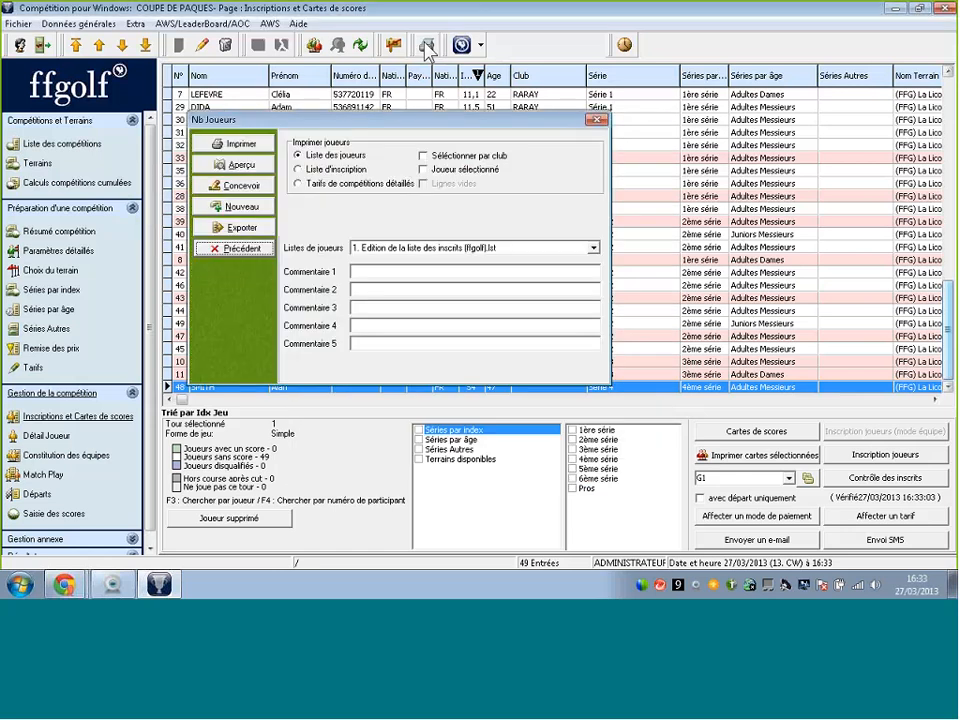
click(438, 248)
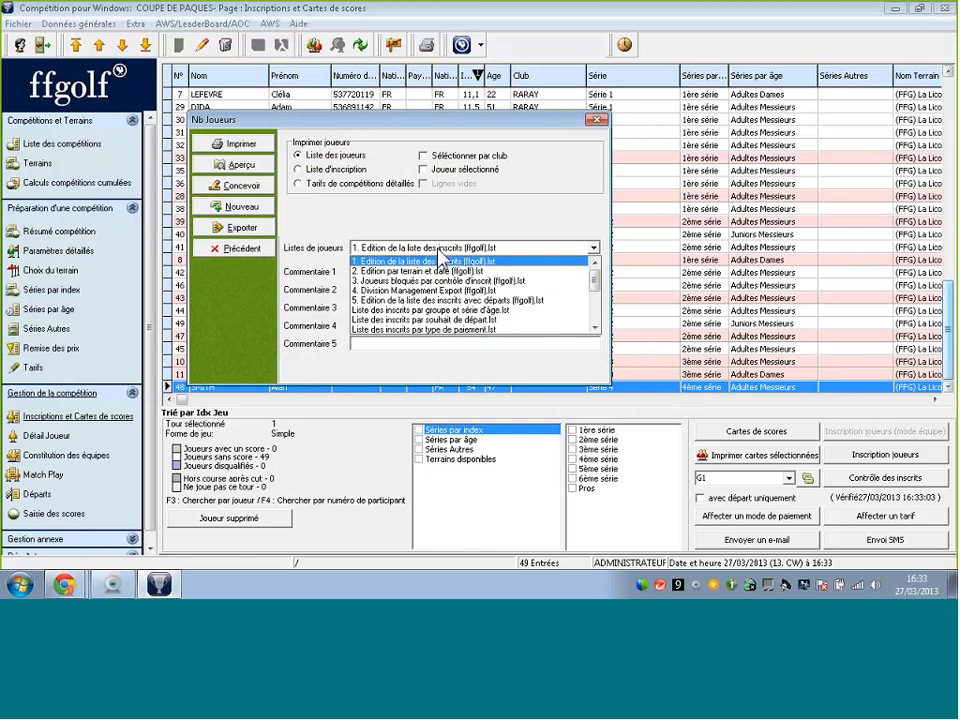
click(394, 282)
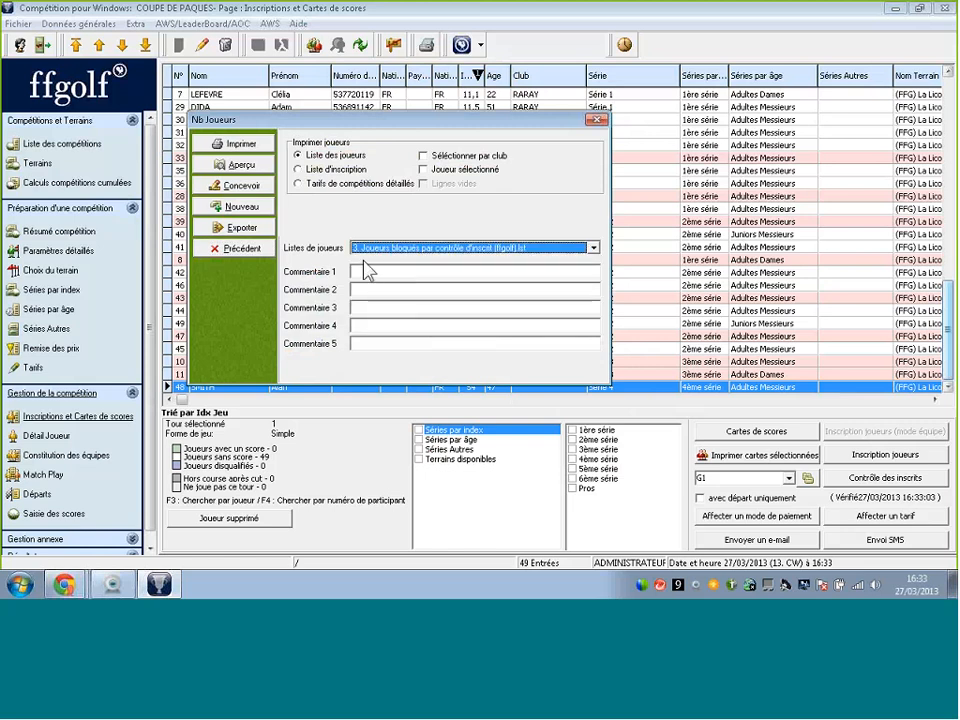
click(253, 166)
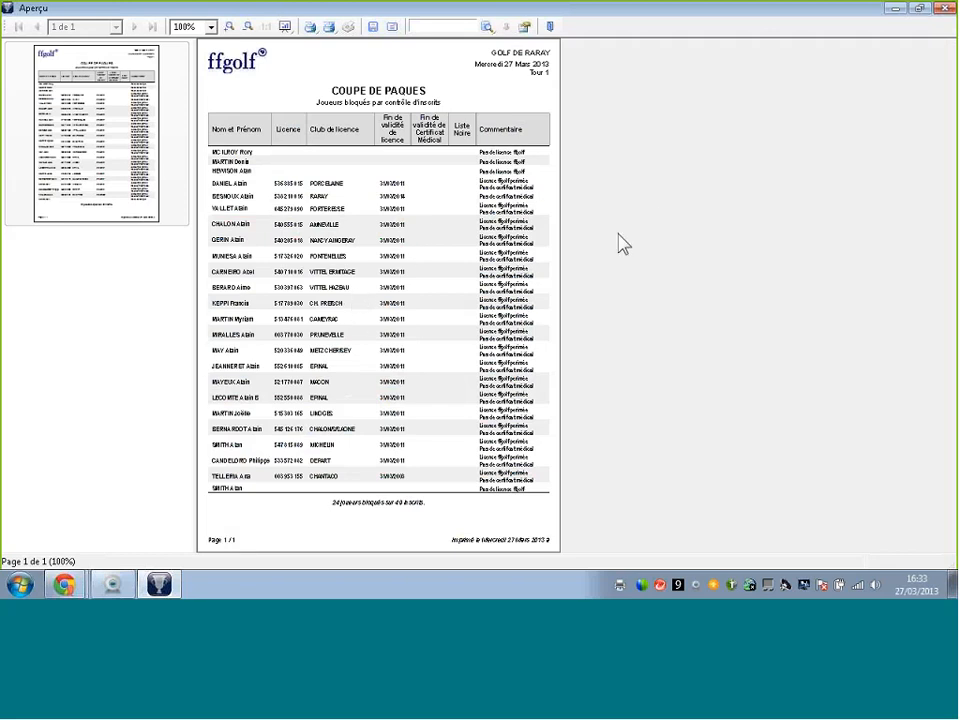
click(945, 10)
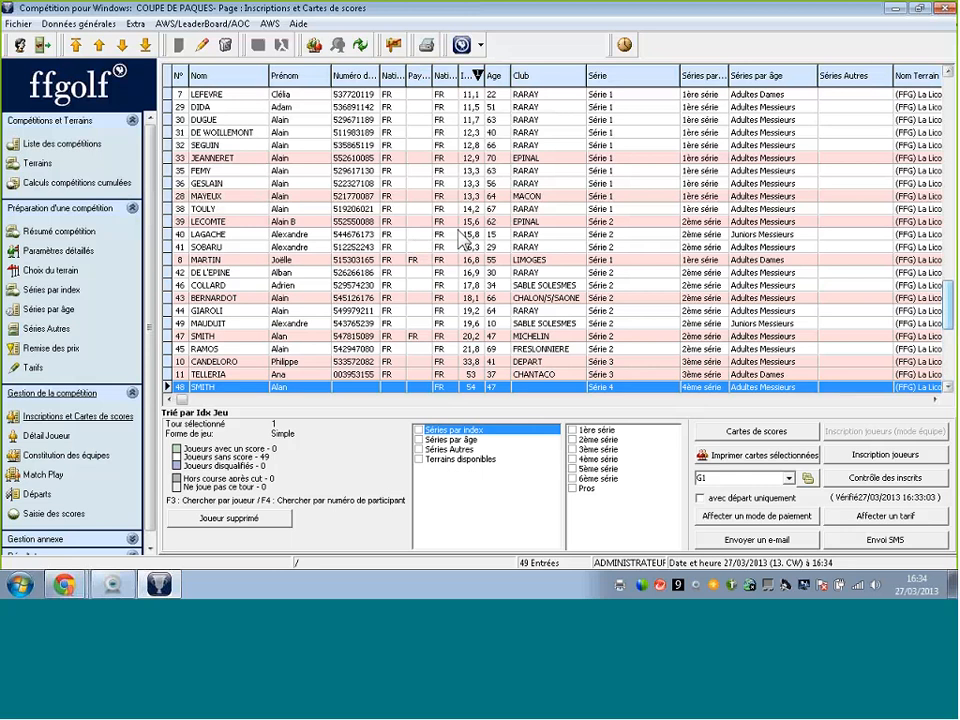
click(462, 236)
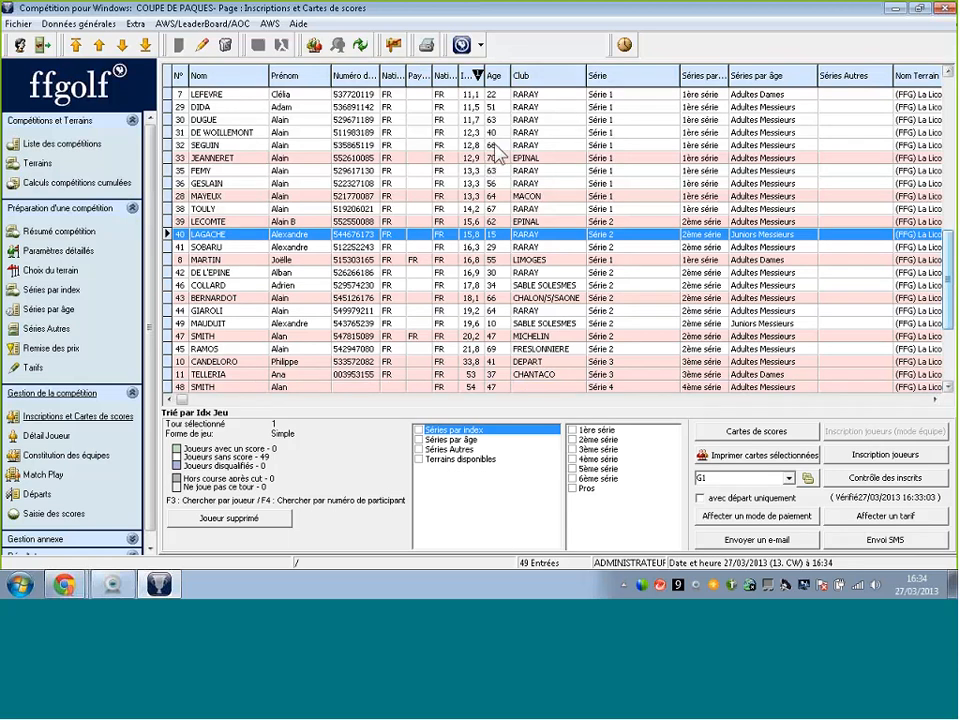
click(482, 47)
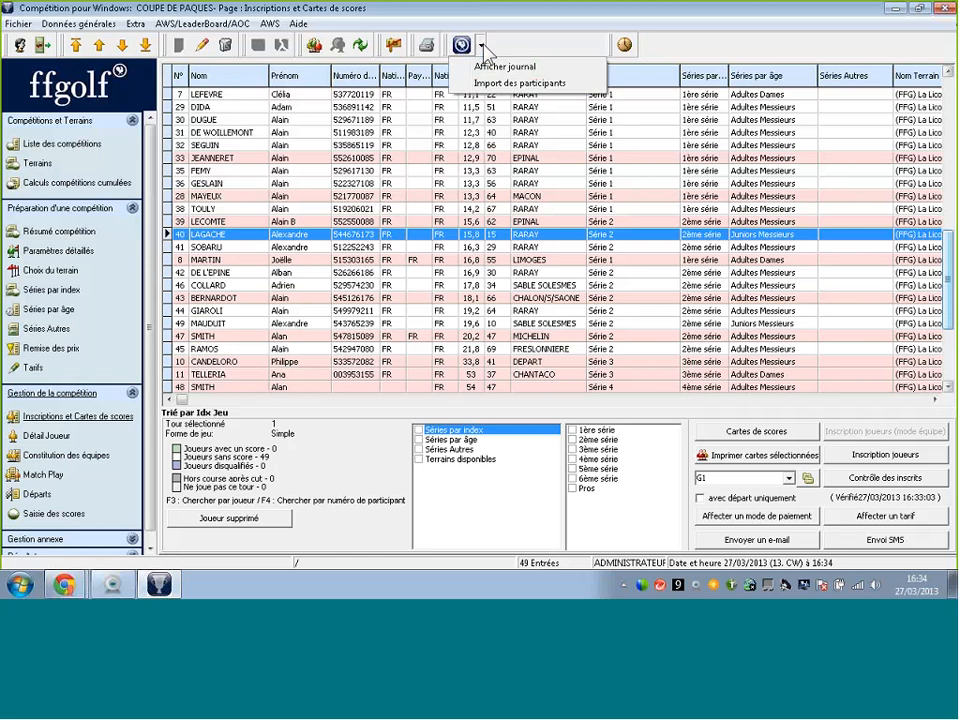
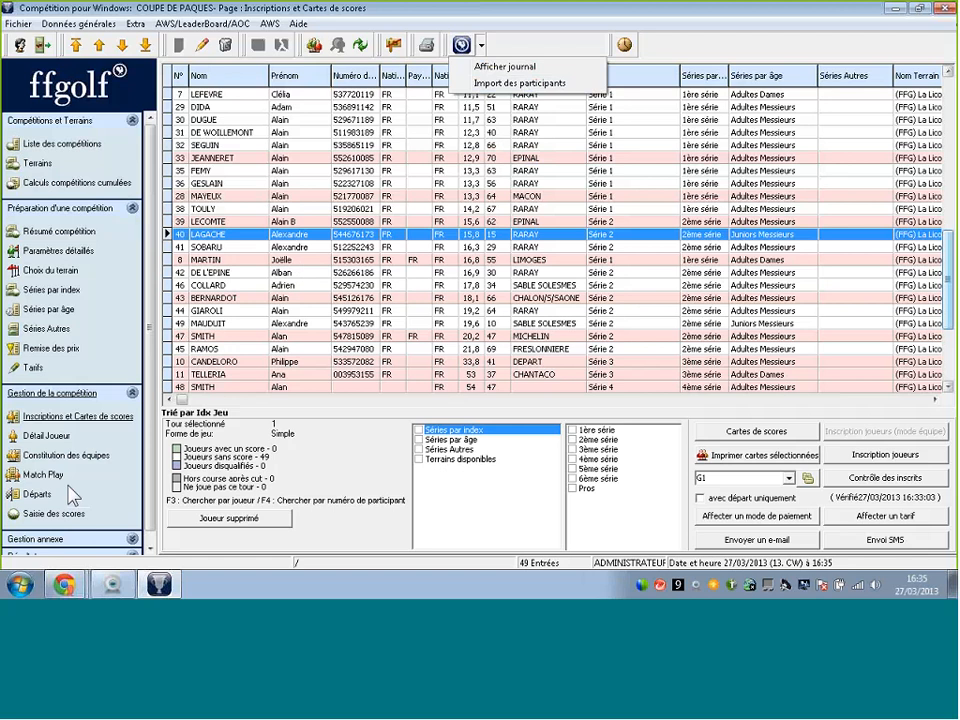
- Open the competition's start list for editing, set the first start to 08:00 and adjust all following start times
click(40, 497)
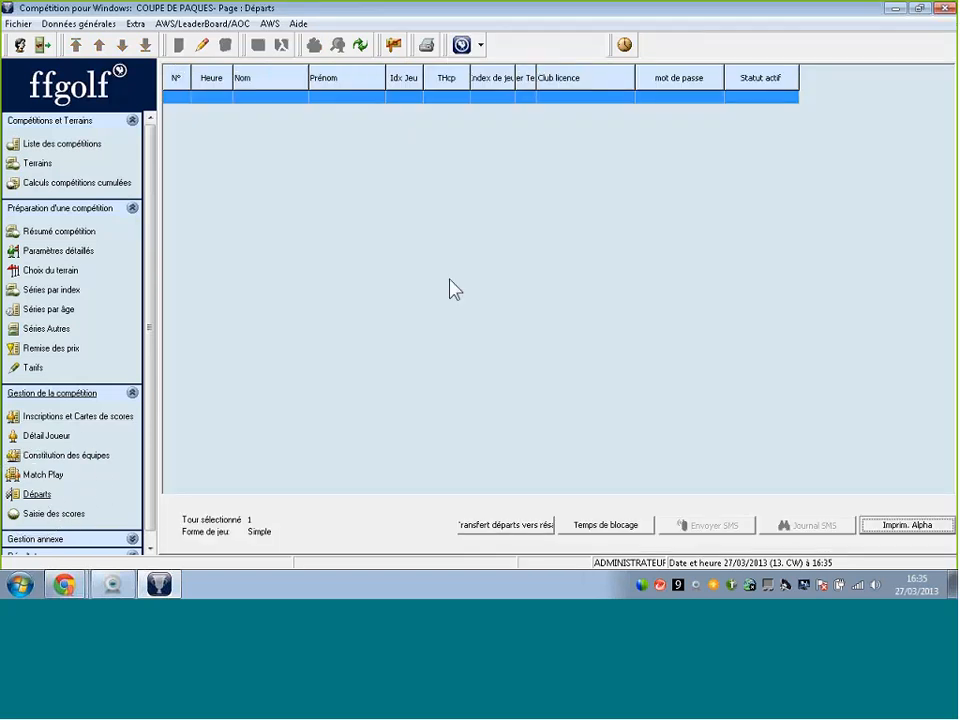
click(207, 49)
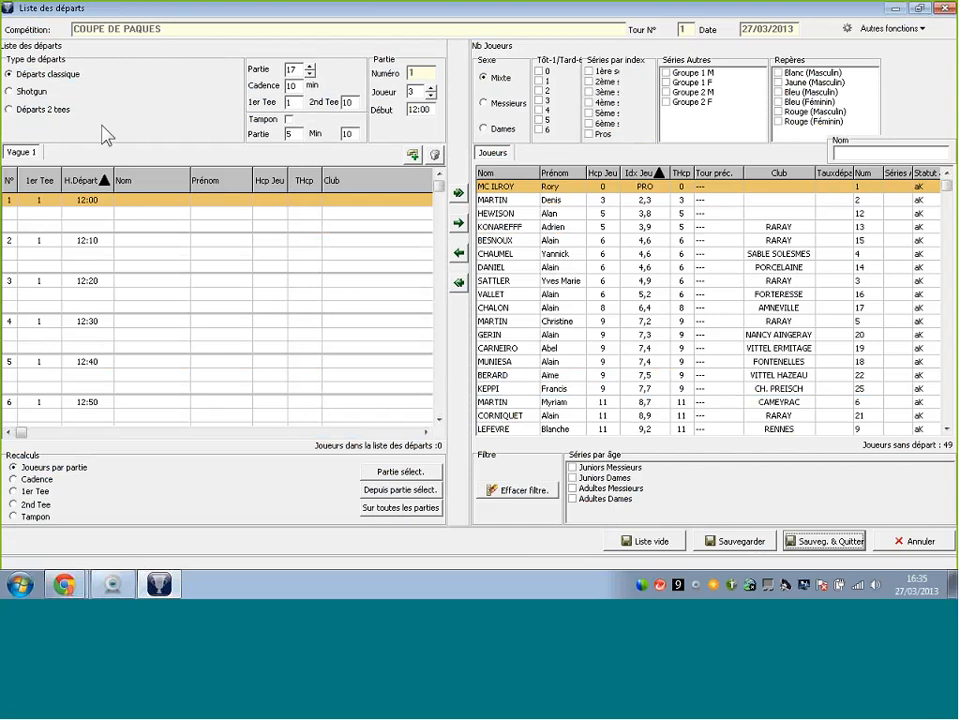
click(412, 109)
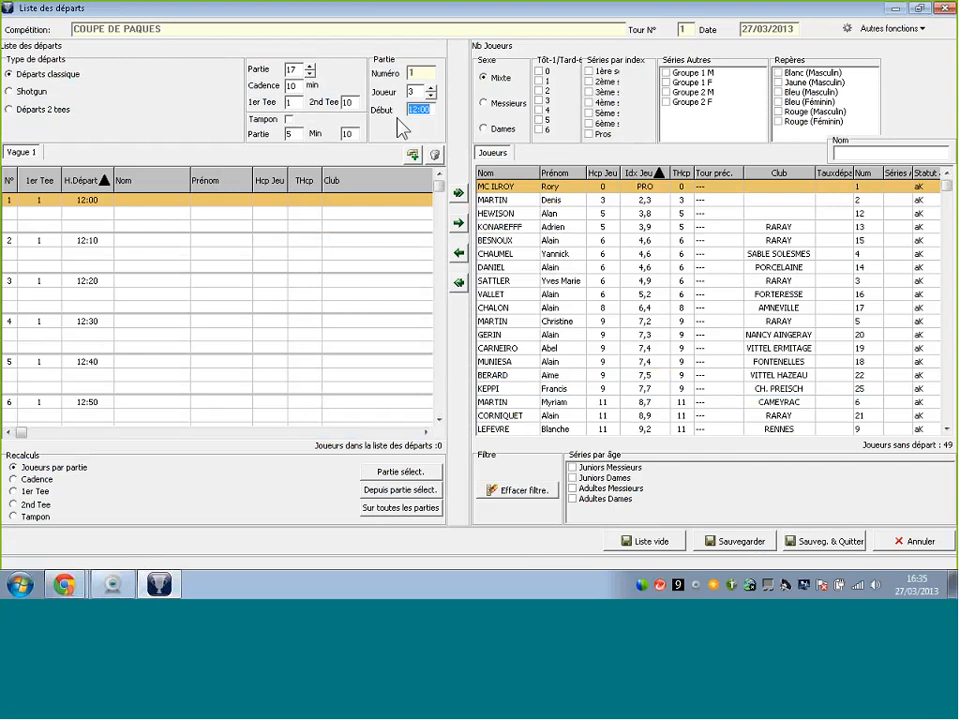
text(08:00)
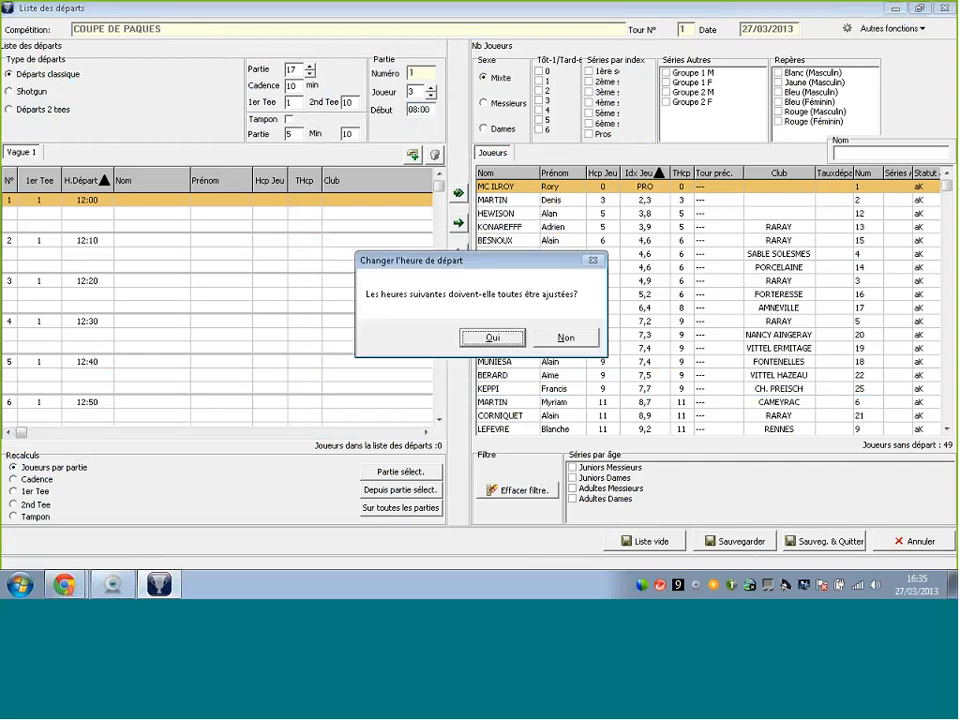
click(489, 339)
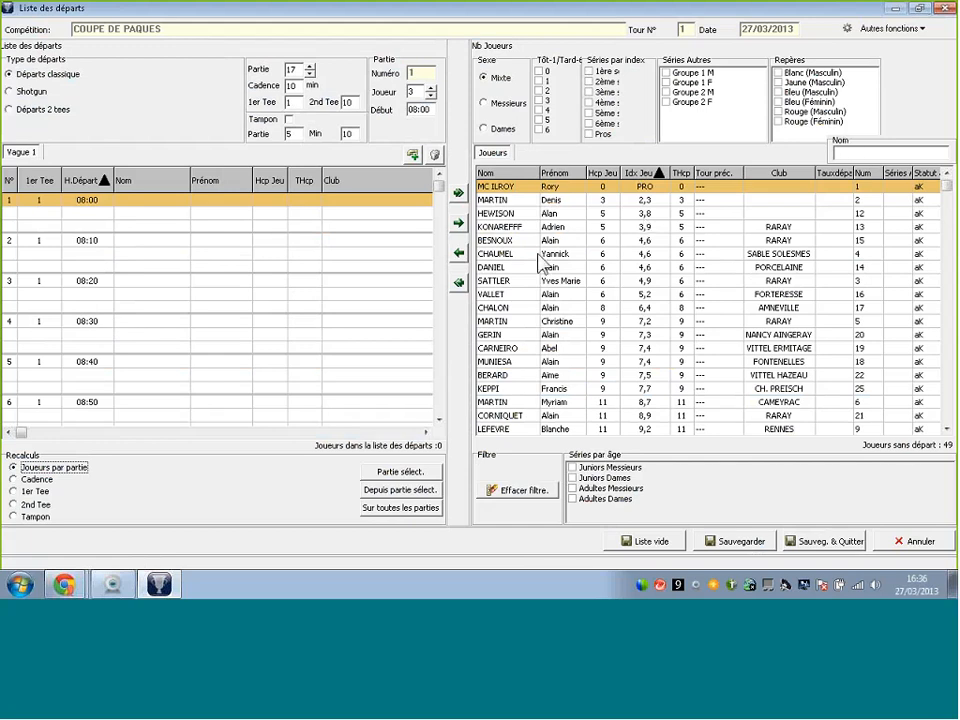
- Place several players individually into chosen slots of the 08:00, 08:10 and 08:30 games
click(604, 347)
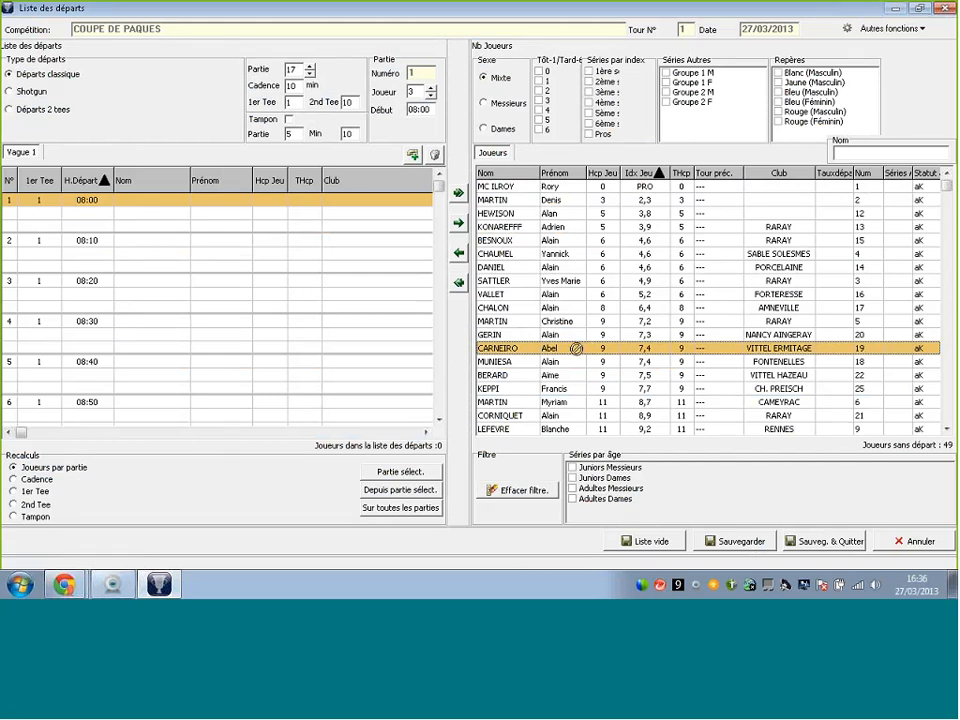
drag(576, 349, 162, 206)
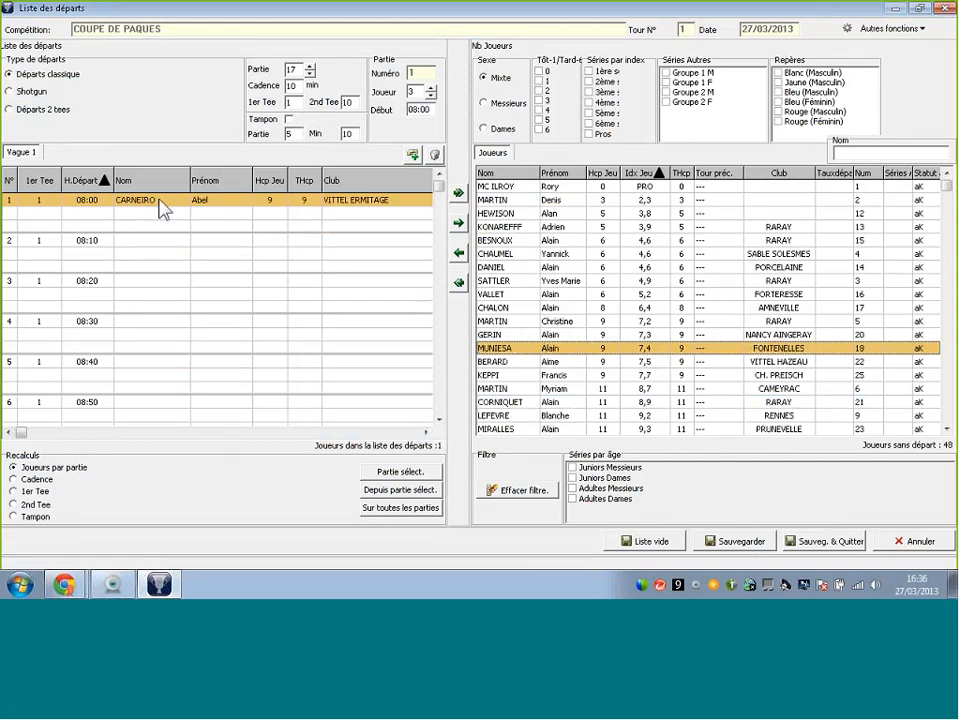
click(237, 266)
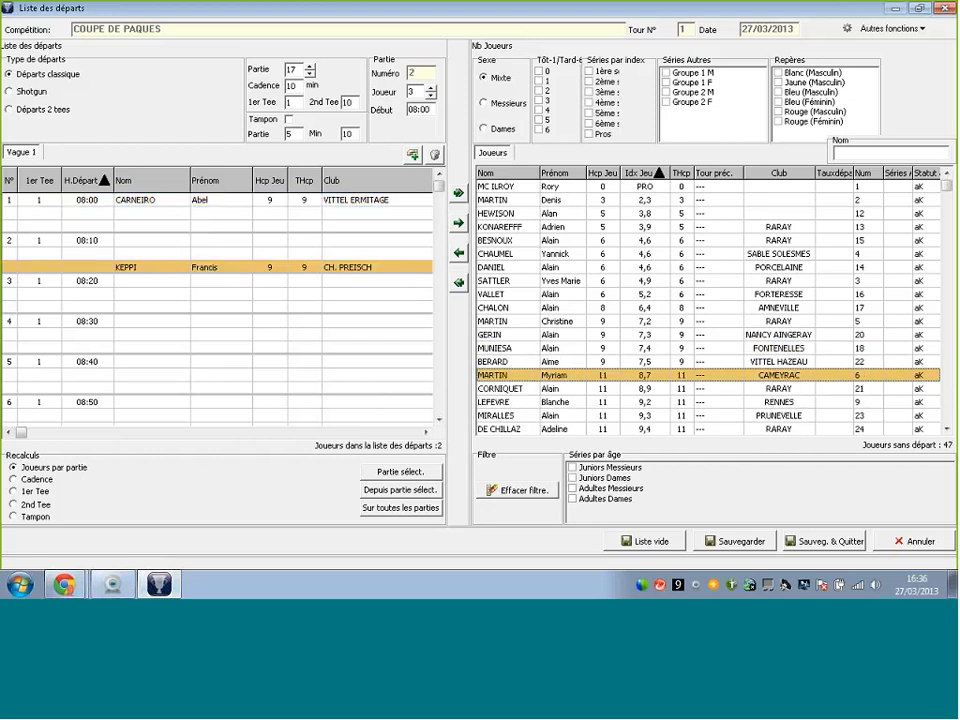
drag(323, 318, 273, 318)
drag(516, 308, 373, 241)
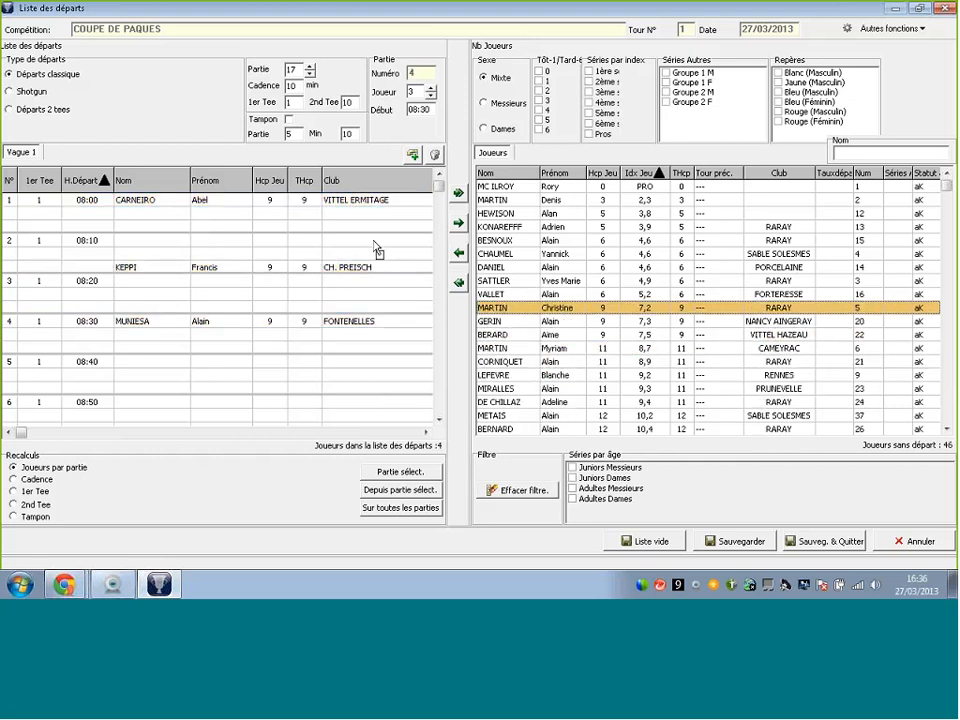
drag(567, 254, 330, 212)
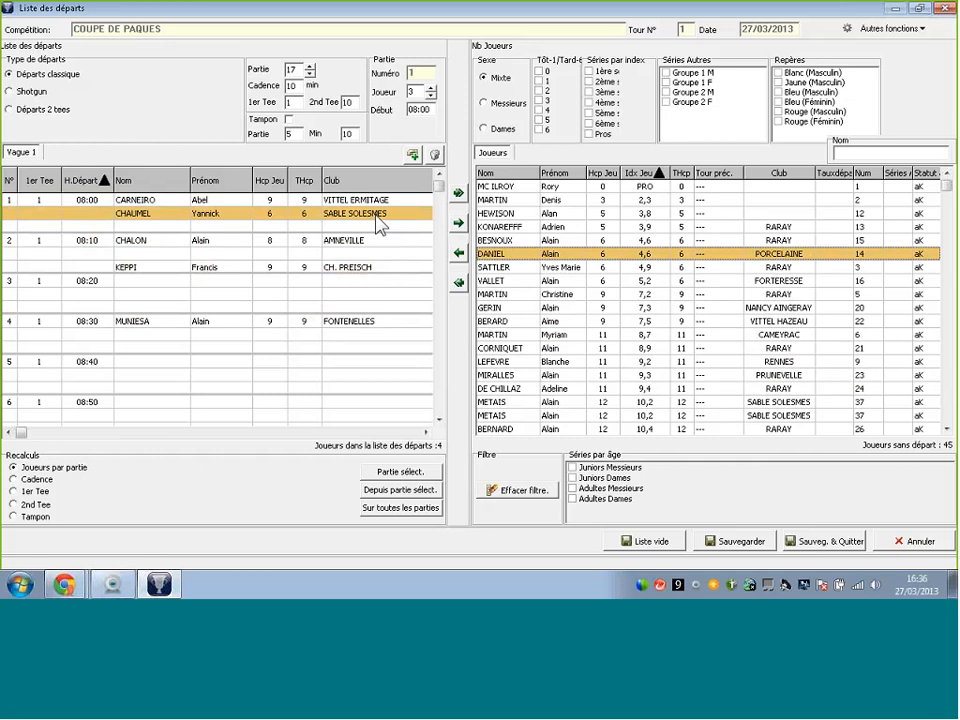
click(398, 234)
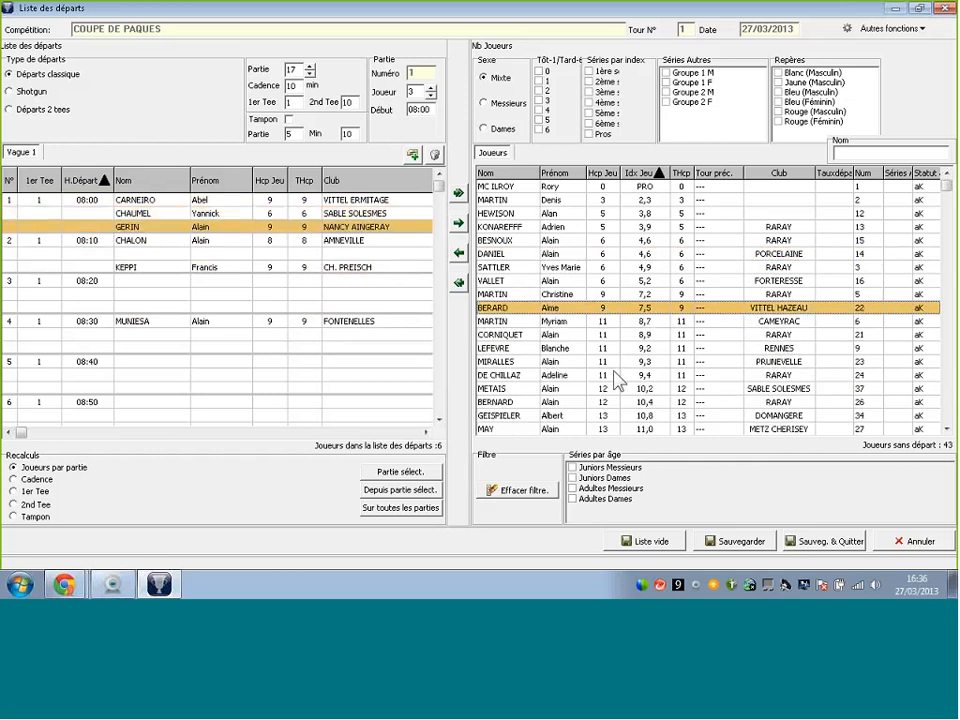
drag(624, 377, 400, 370)
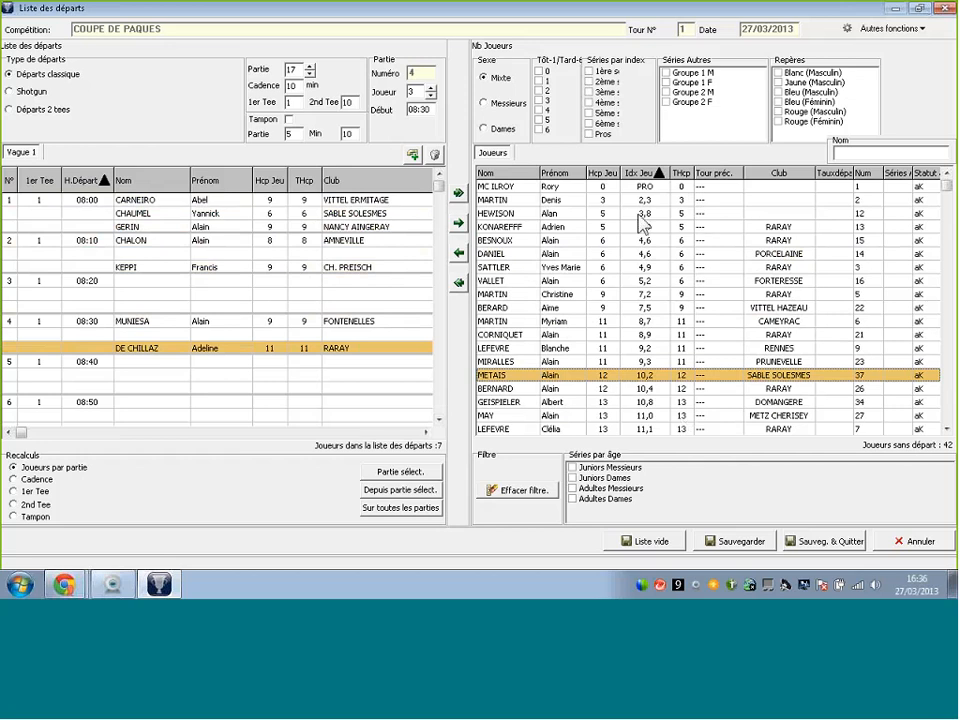
- Fill the remaining start slots with all unplaced players ordered by playing index, and check the list through the last game
click(642, 174)
click(459, 283)
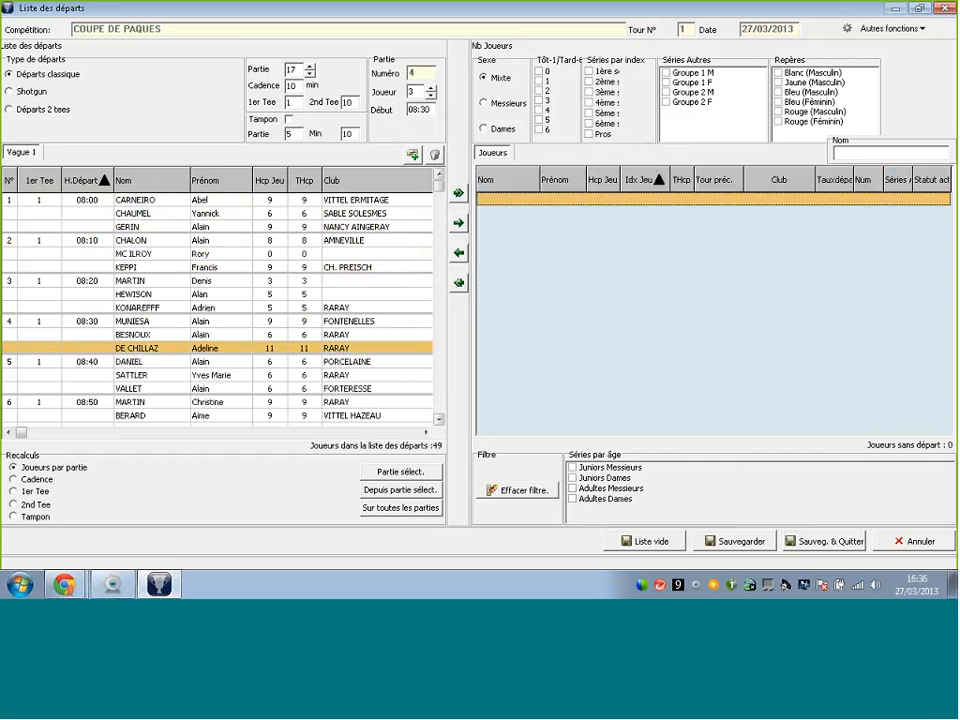
click(438, 419)
scroll(438, 419, down, 3)
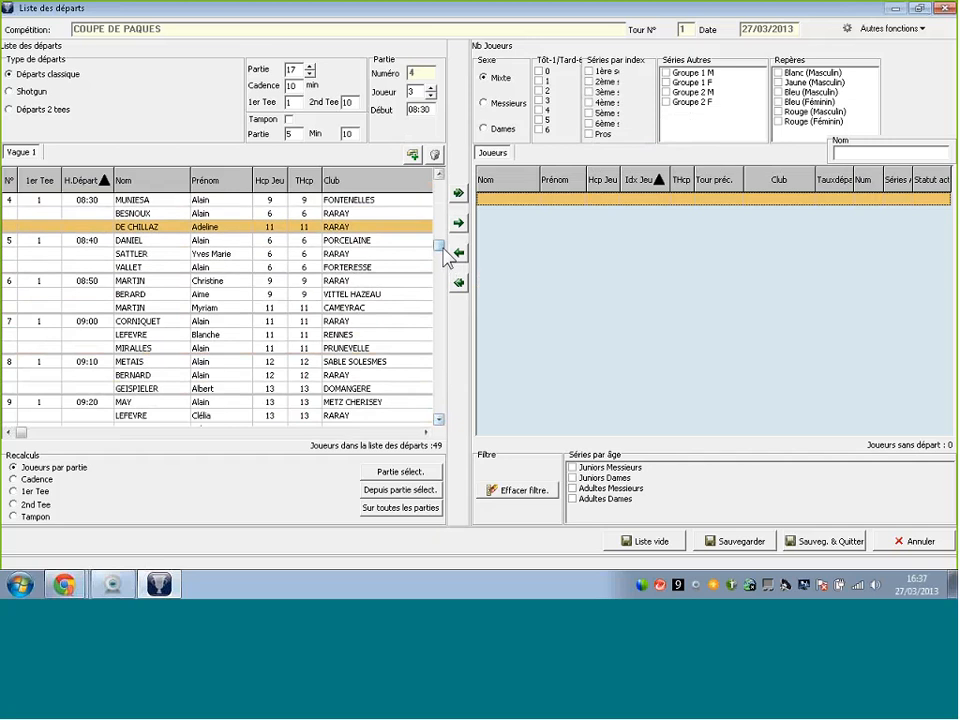
scroll(438, 419, down, 8)
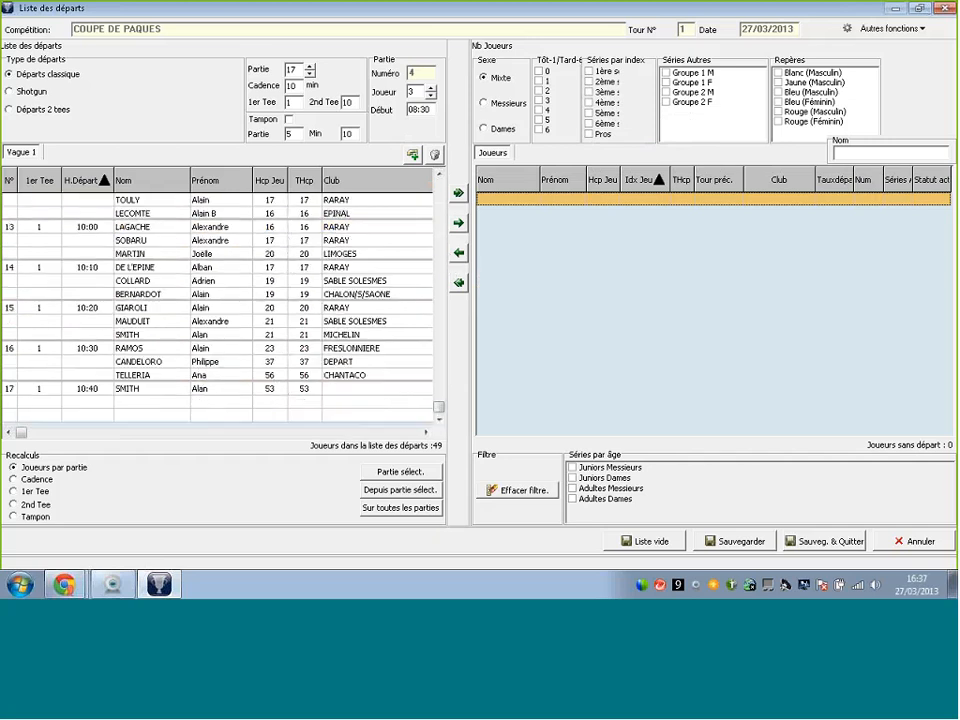
scroll(440, 197, up, 8)
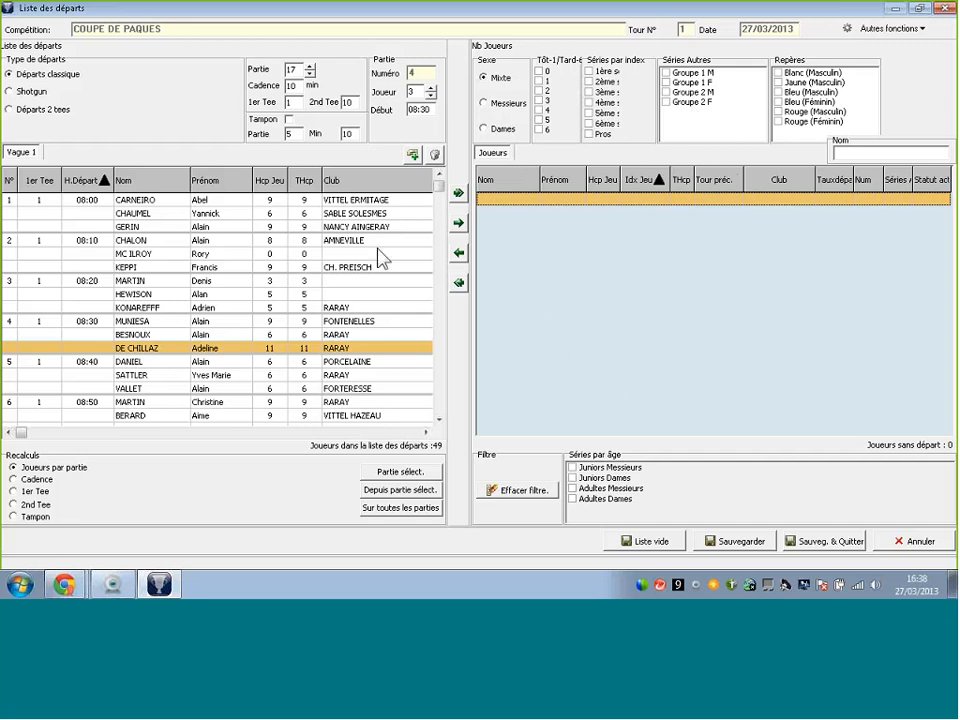
- Save and exit the start list, accepting the automatic recalculation of the player order within the games
click(800, 541)
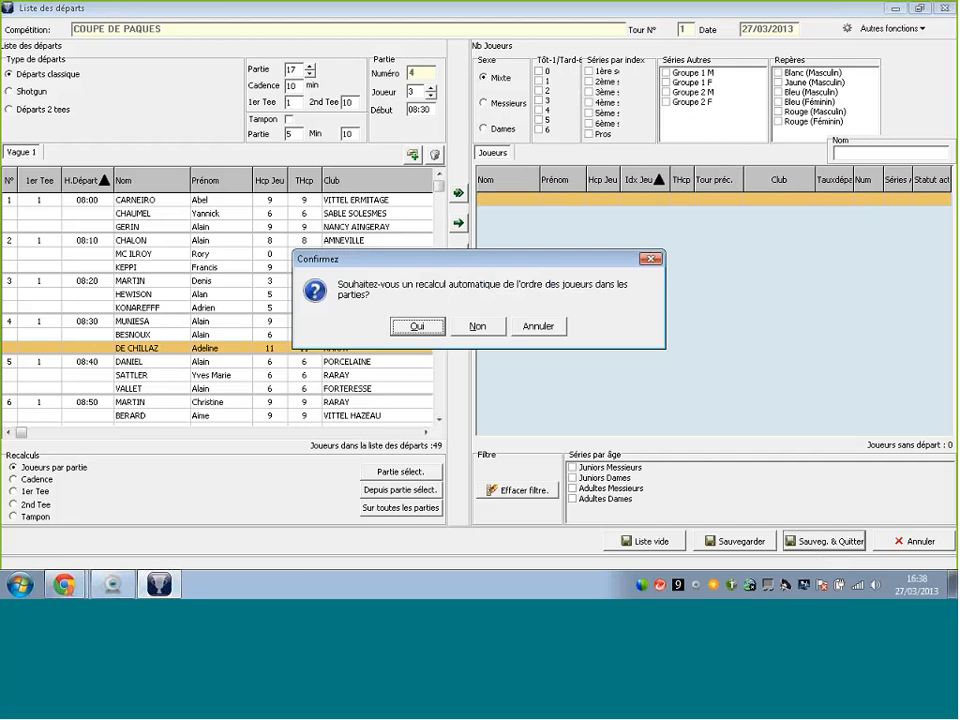
click(417, 327)
click(427, 335)
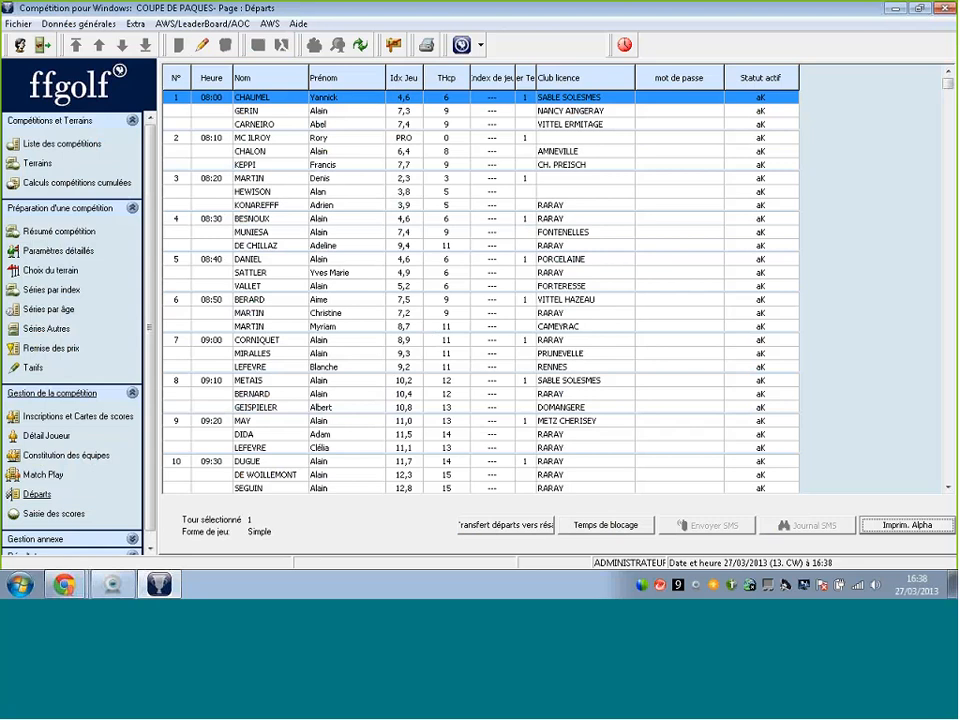
- Reopen the start list for editing and remove all players from it
click(201, 44)
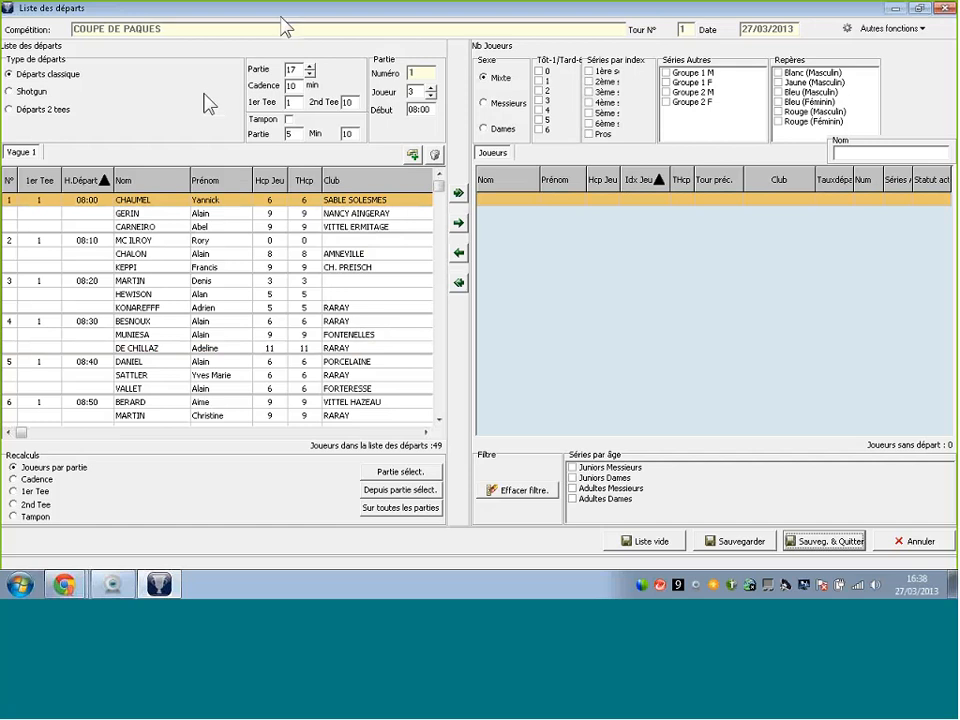
click(459, 193)
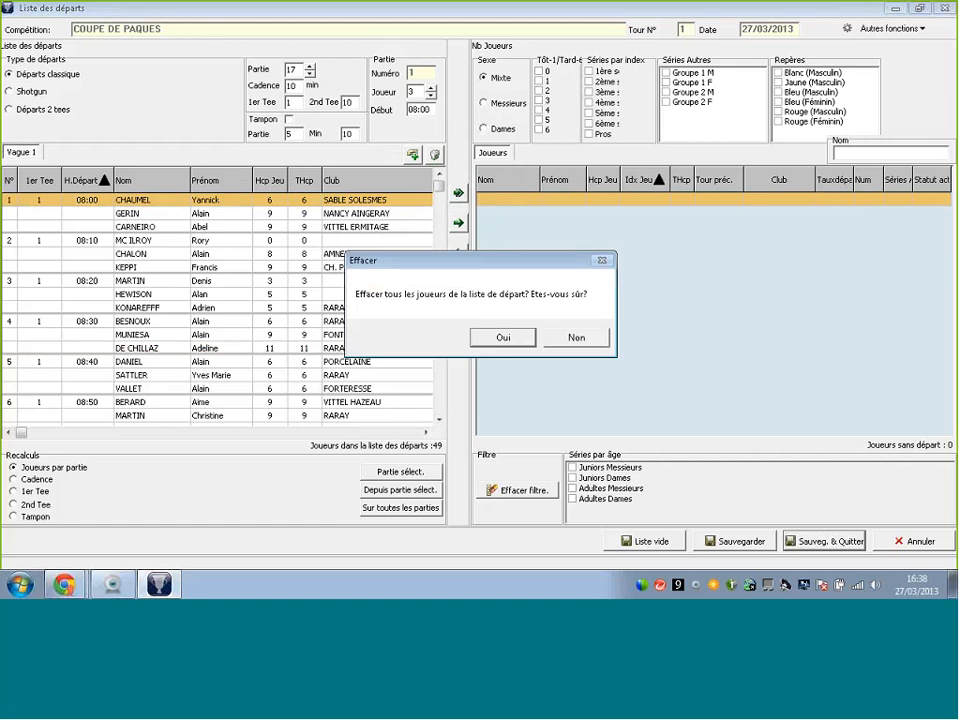
click(496, 337)
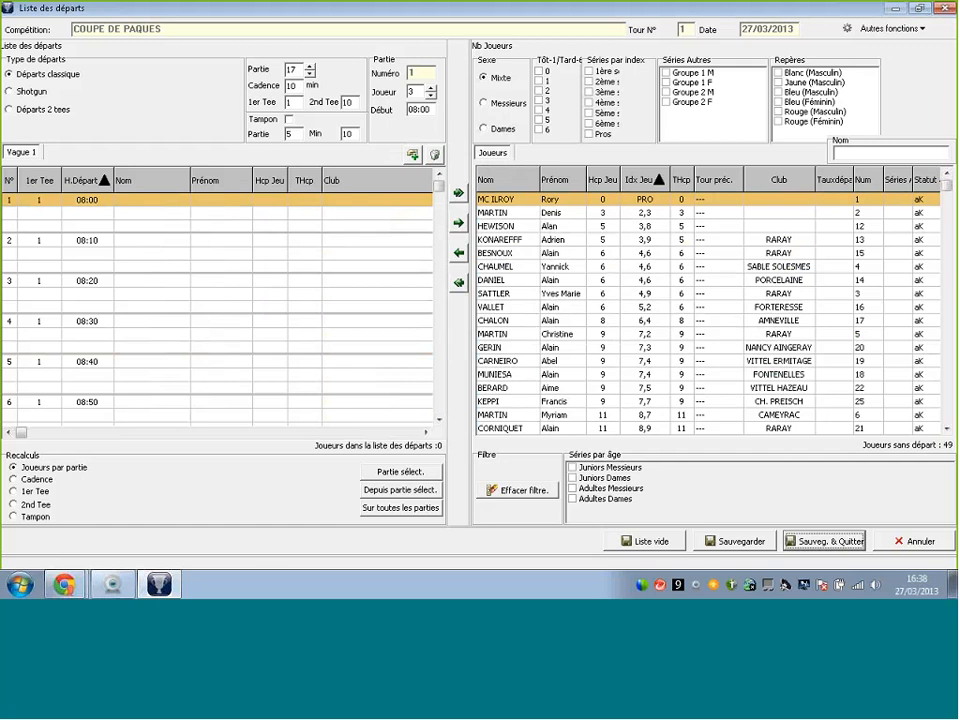
- Set the number of players to 4 for the 08:00 game only
click(387, 97)
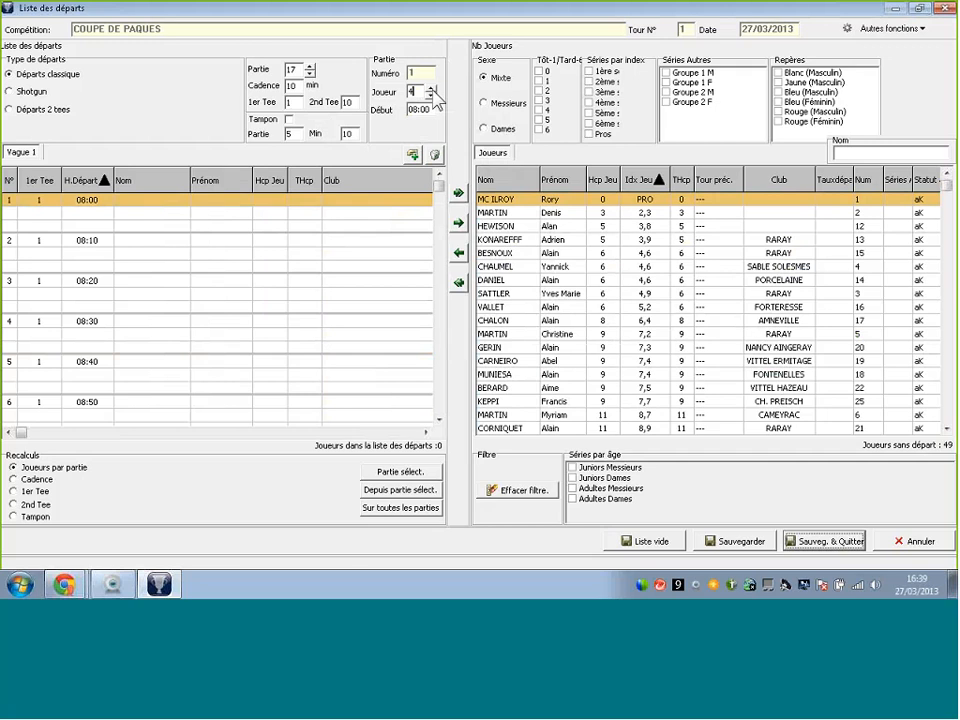
click(390, 473)
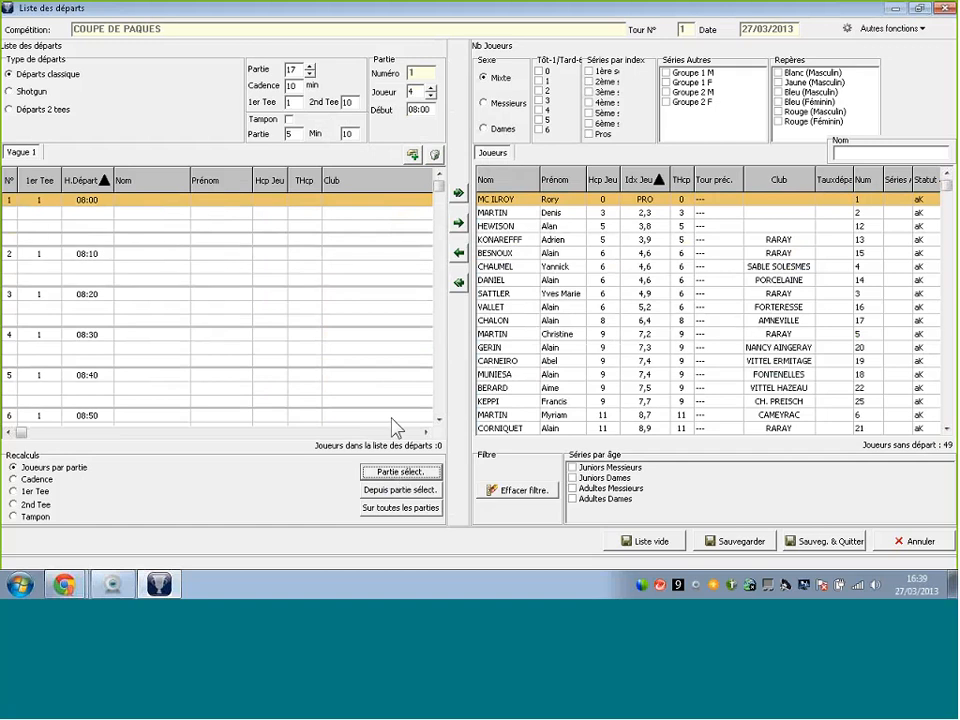
click(181, 229)
click(170, 240)
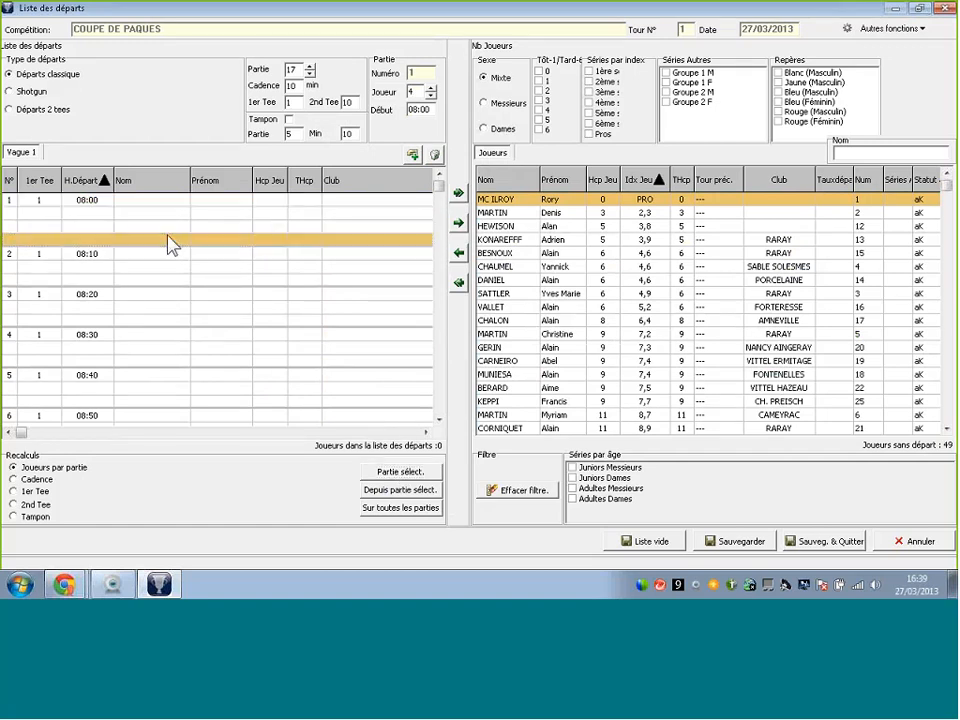
- Apply 4 players per game to all games and check the slots in the start list
click(193, 202)
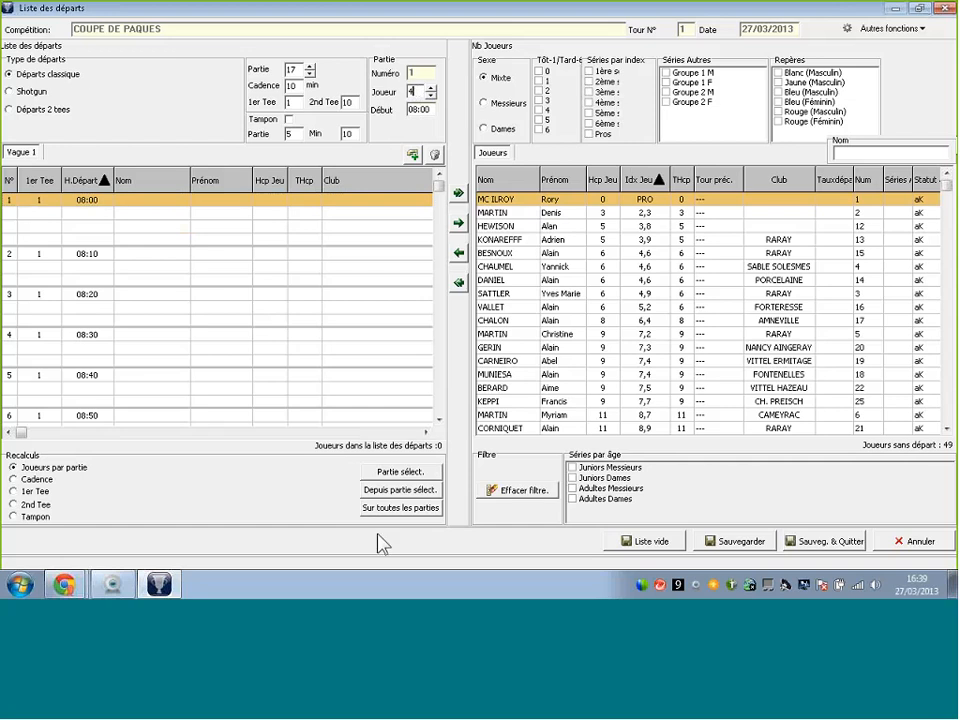
click(400, 510)
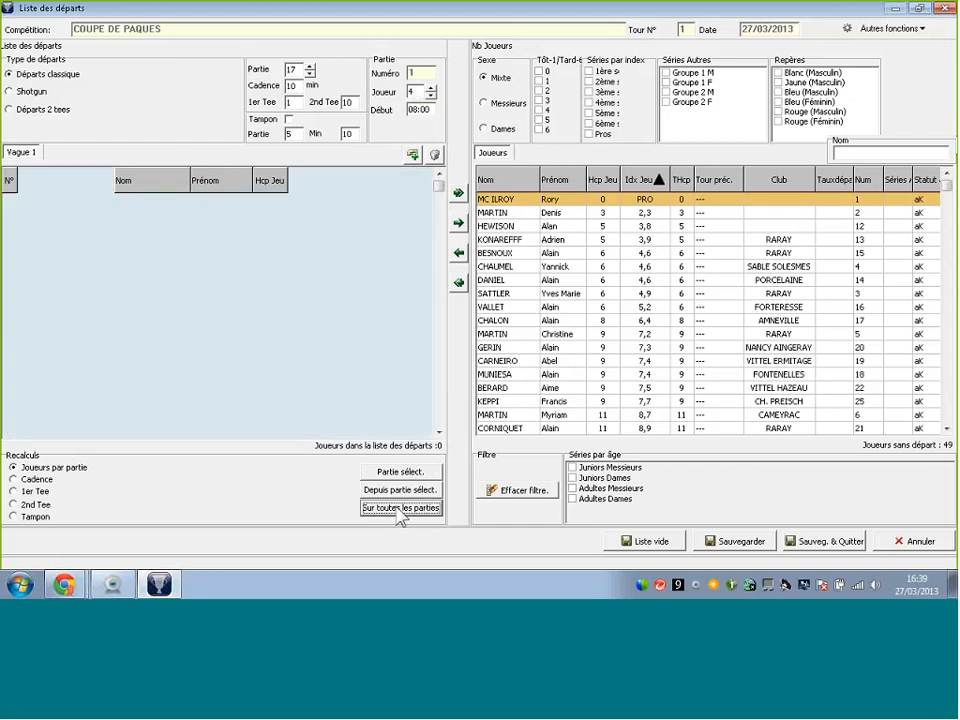
click(438, 420)
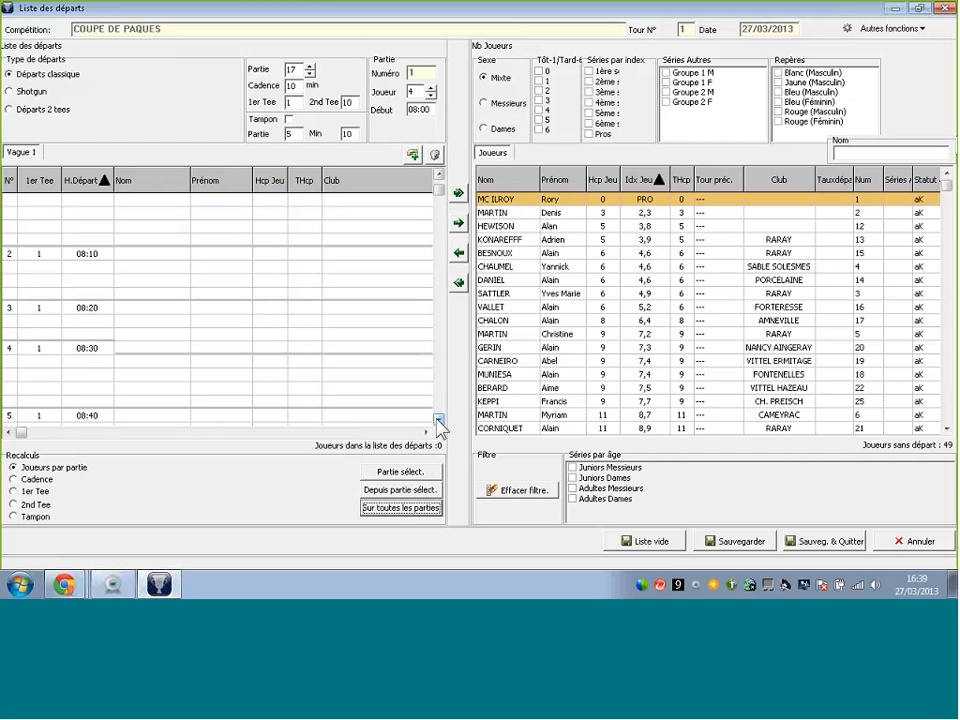
drag(438, 420, 438, 420)
drag(440, 200, 440, 188)
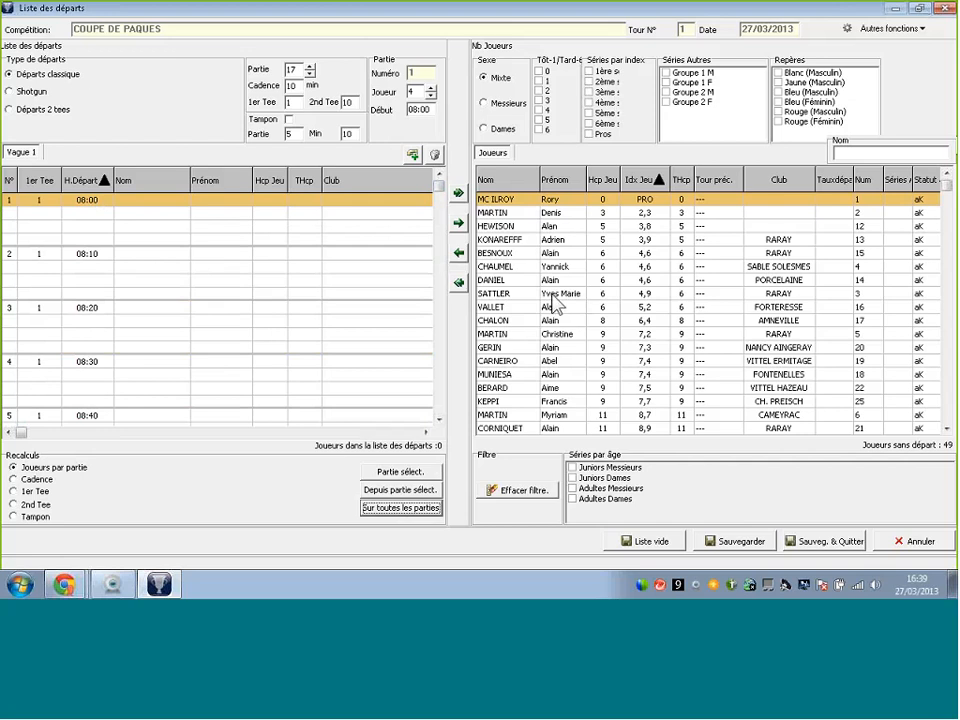
- Fill the four-player games with all unplaced players, and clear all players from the start list again
click(459, 283)
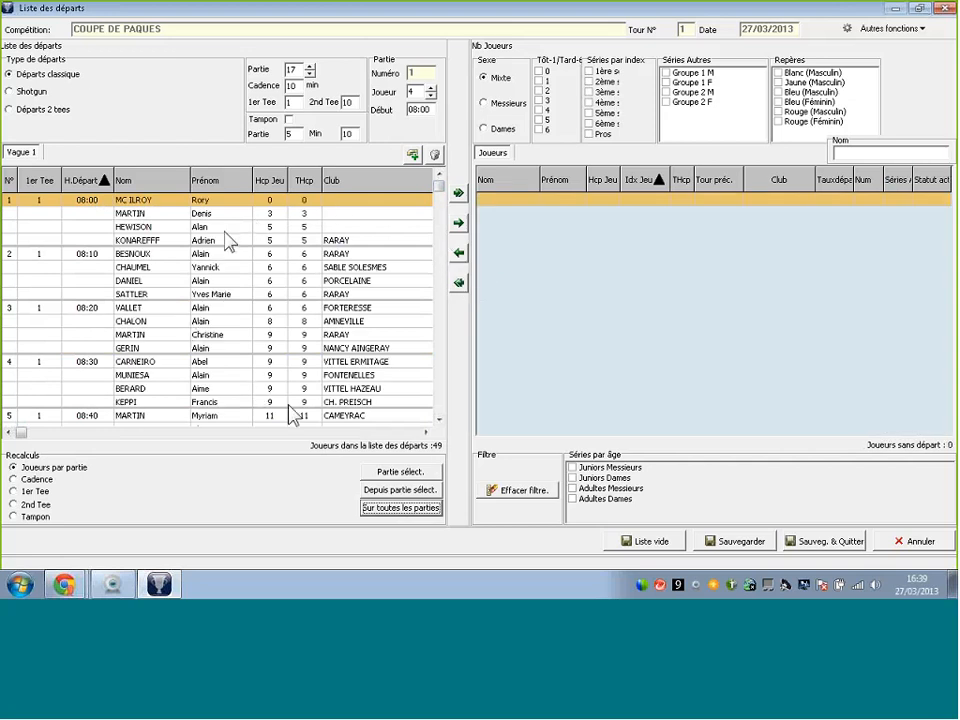
click(438, 419)
click(438, 419)
drag(438, 419, 438, 419)
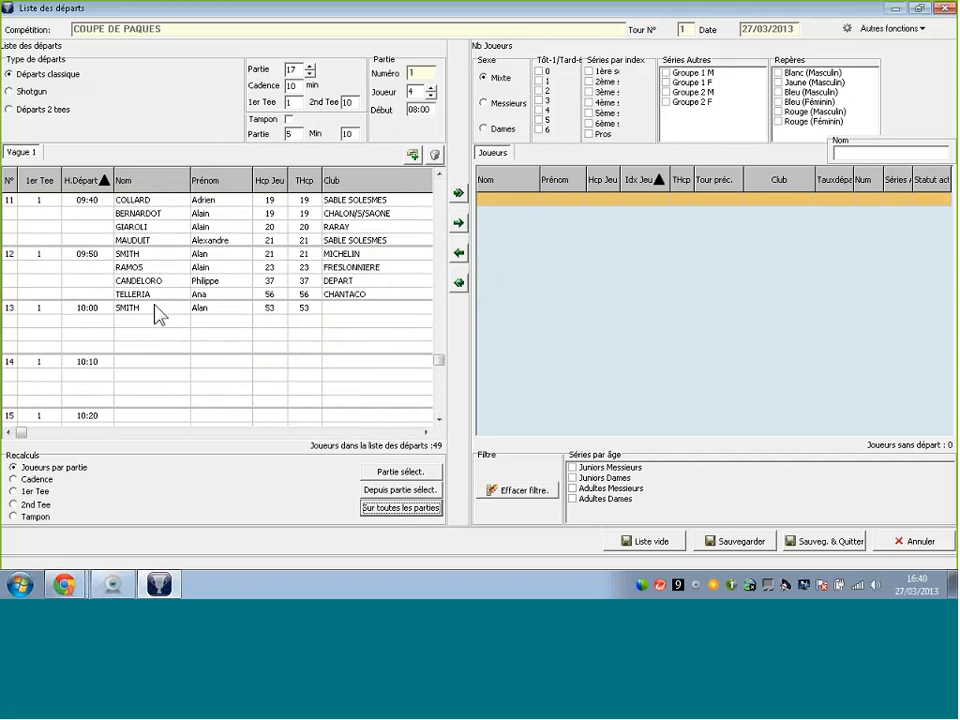
click(458, 282)
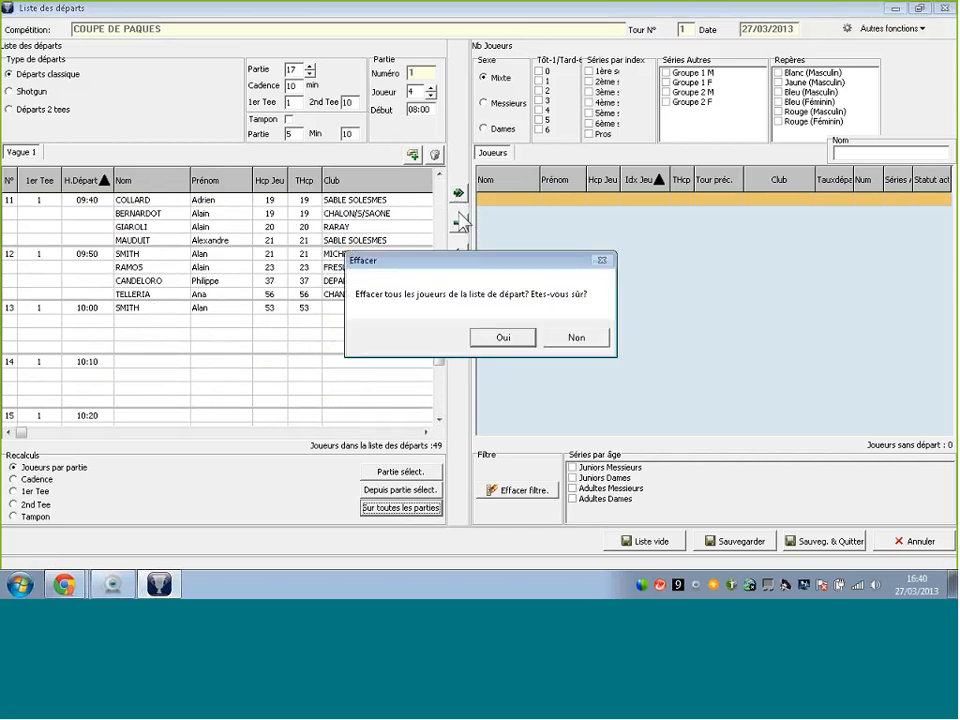
click(498, 336)
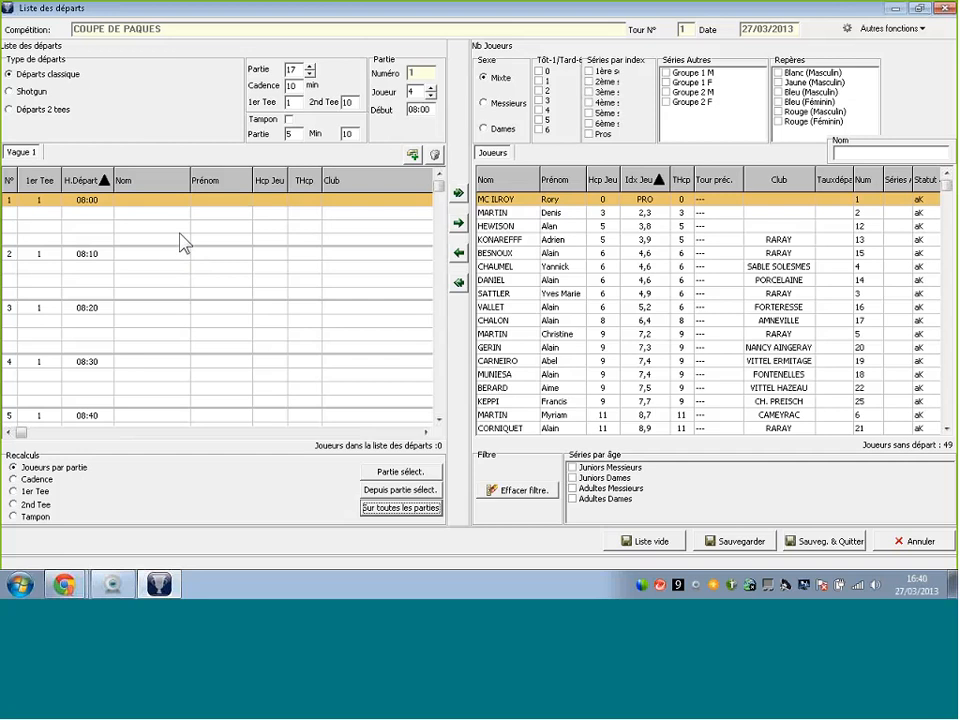
- Set the number of players to 3 for the 08:00 game and for the 08:10 game only
click(439, 420)
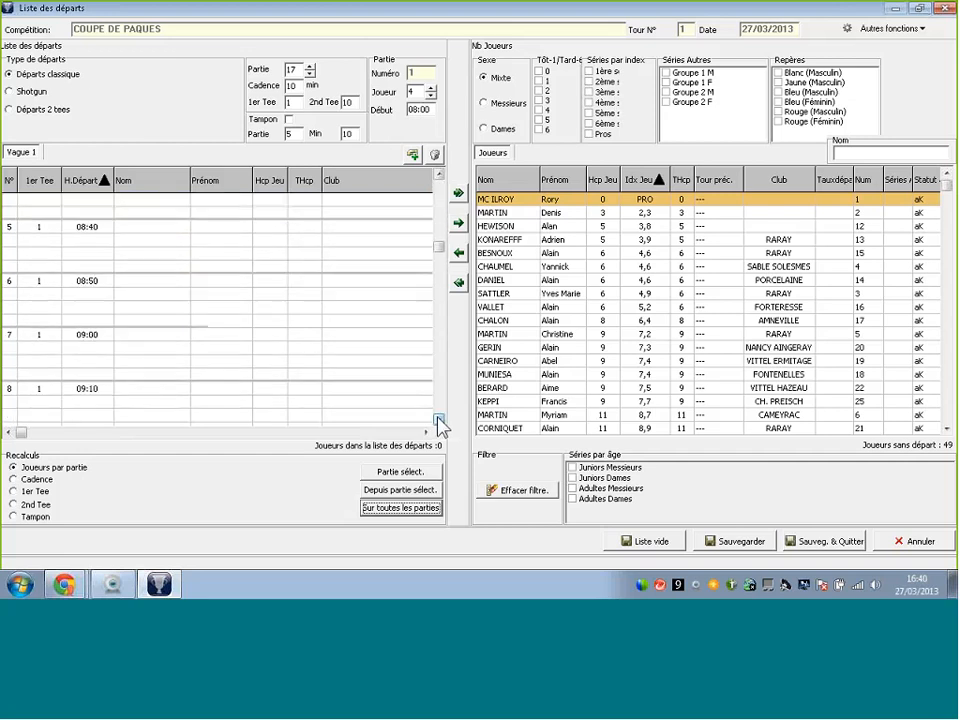
click(439, 175)
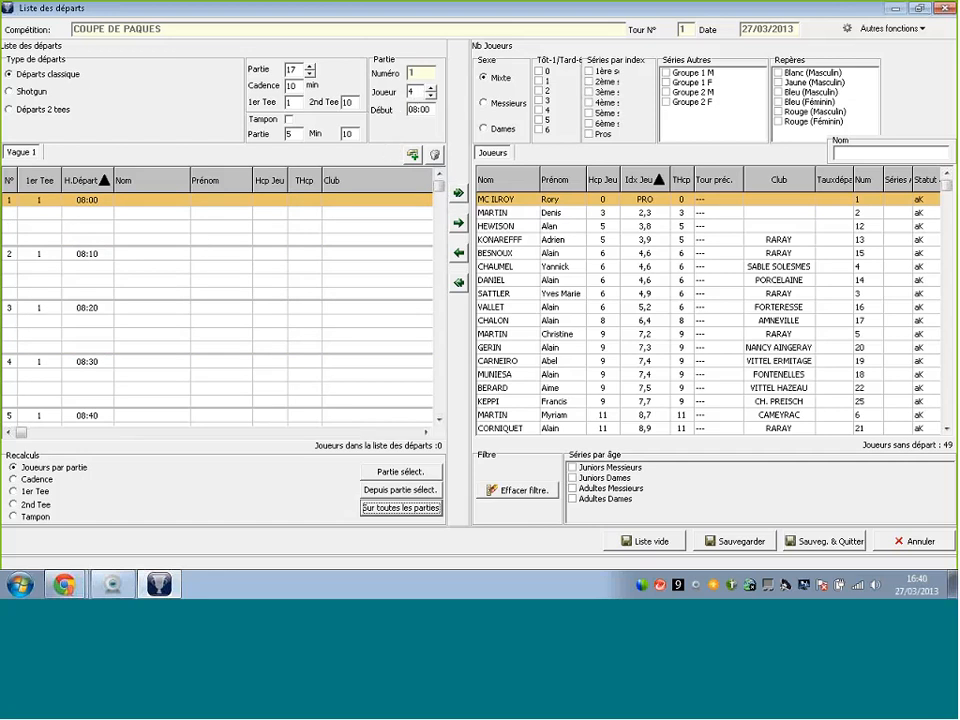
click(431, 96)
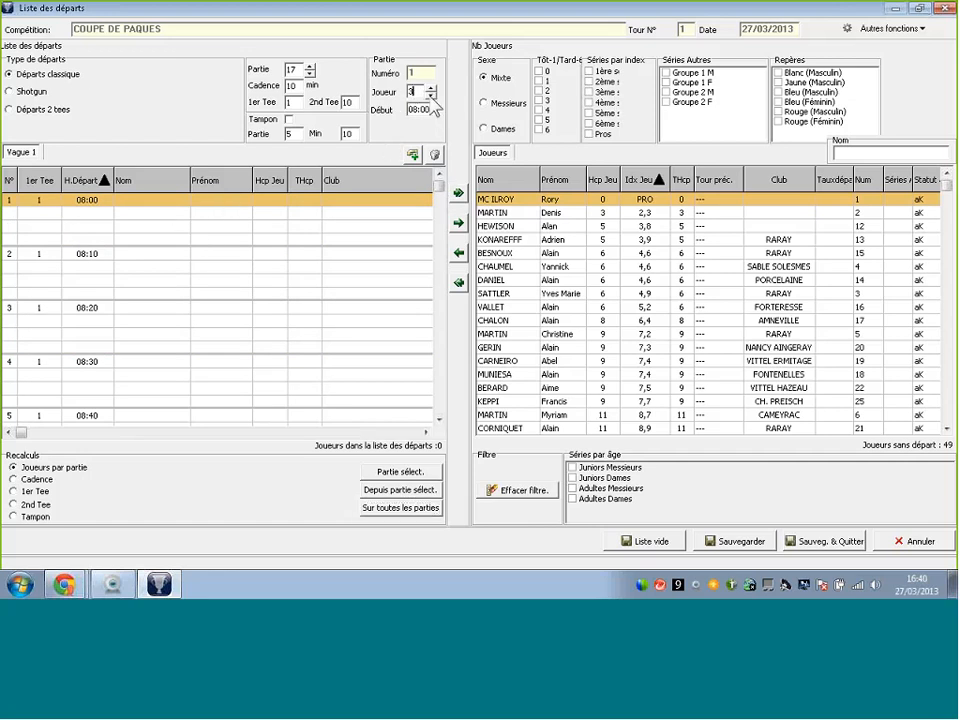
click(381, 469)
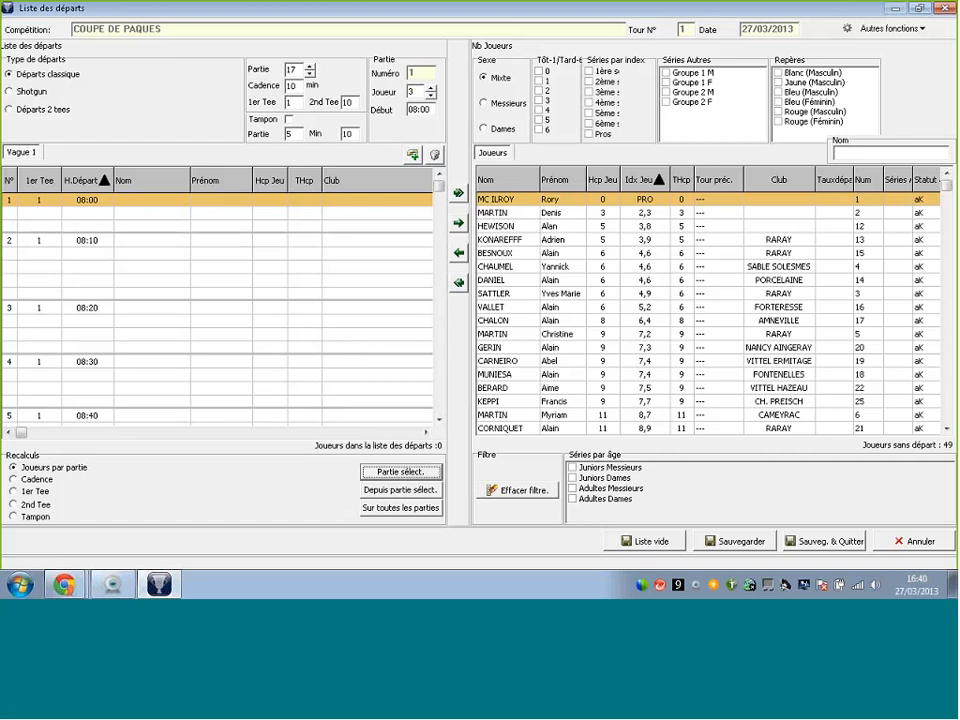
click(212, 240)
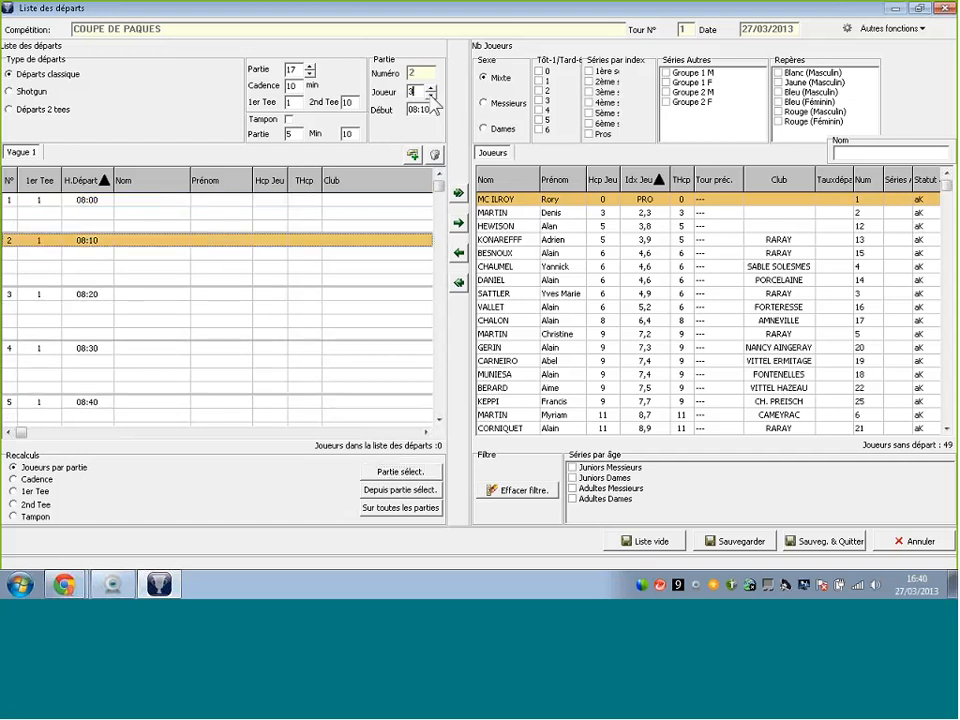
click(388, 471)
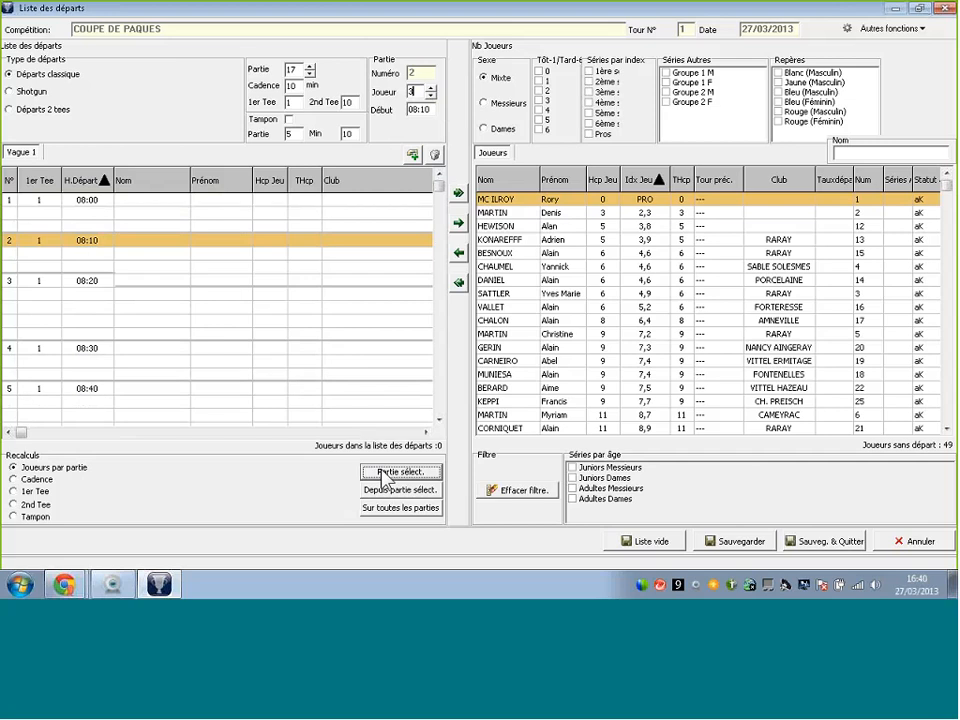
- Place all unplaced players in the start list and check how the games are filled down to the last ones
click(459, 282)
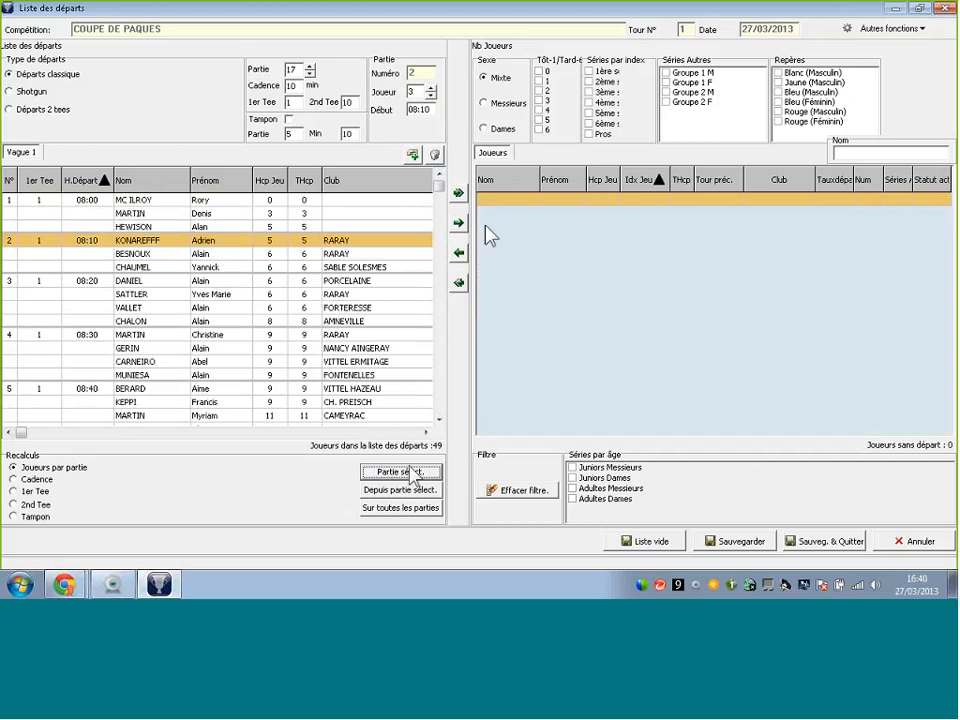
click(438, 419)
click(440, 419)
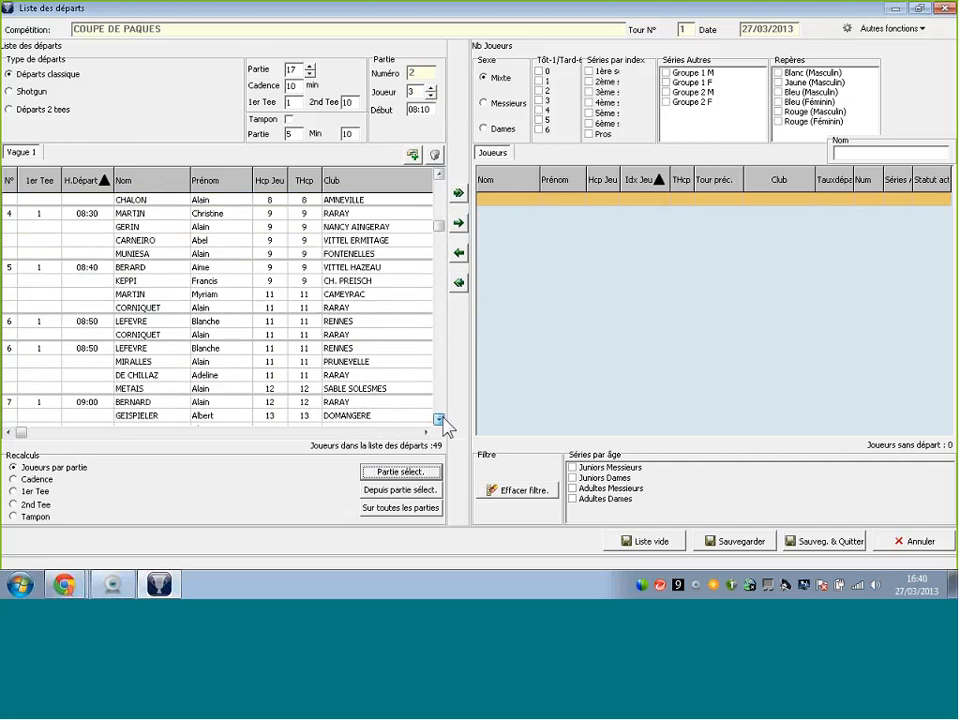
click(440, 419)
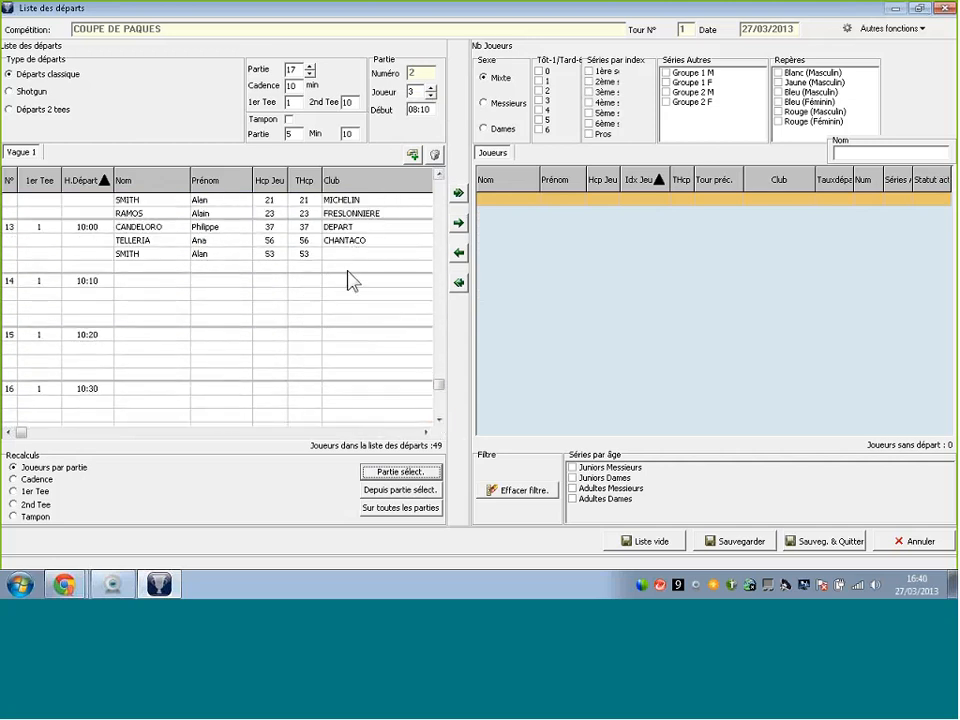
click(438, 176)
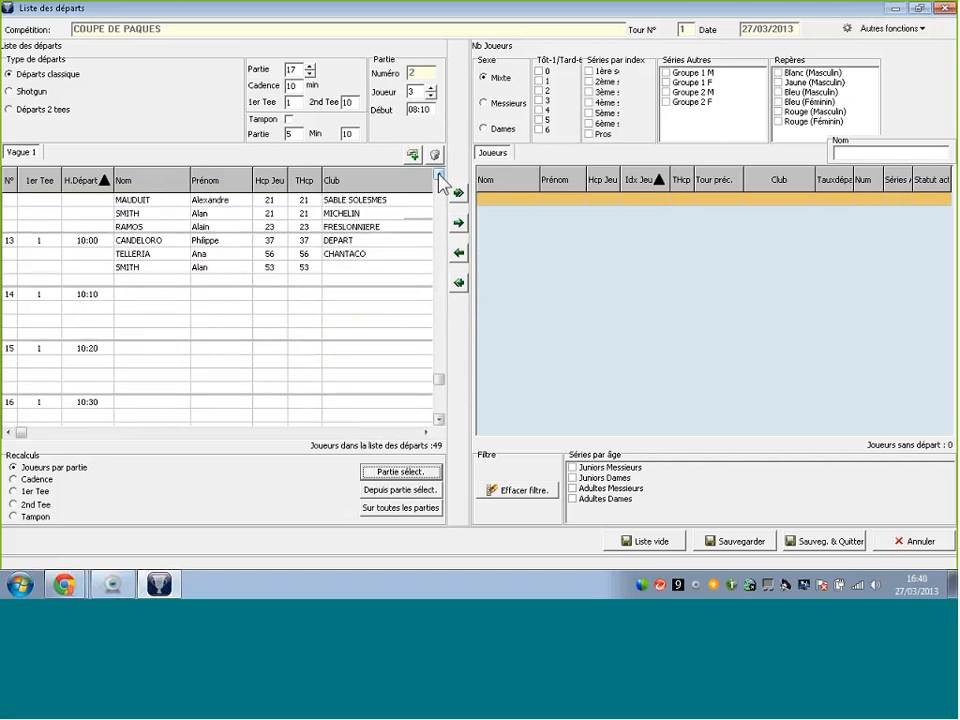
click(438, 176)
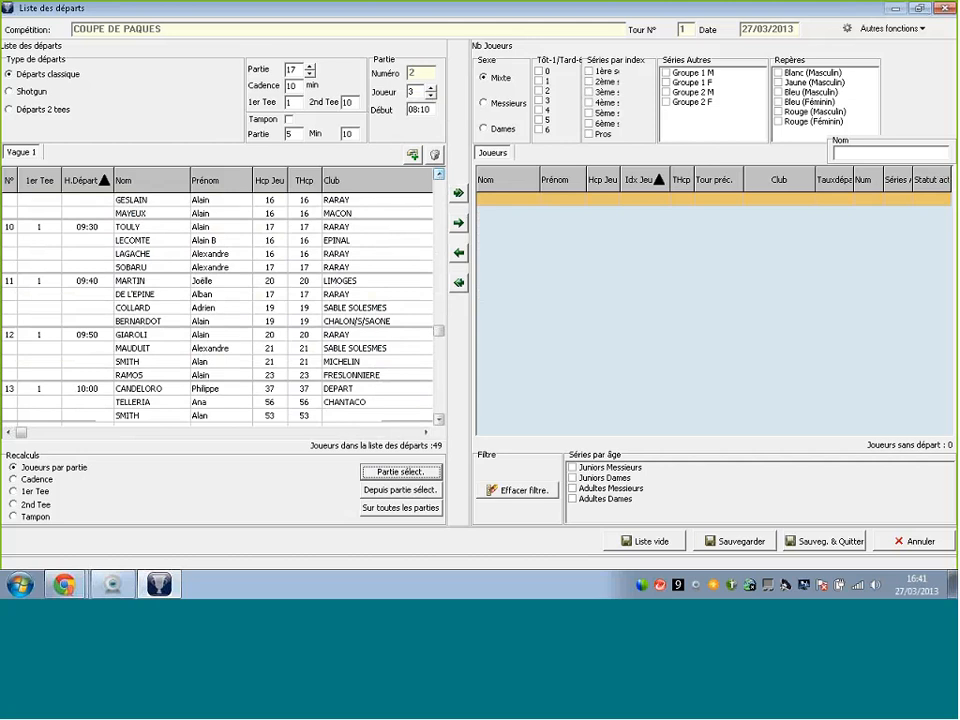
click(438, 419)
click(438, 419)
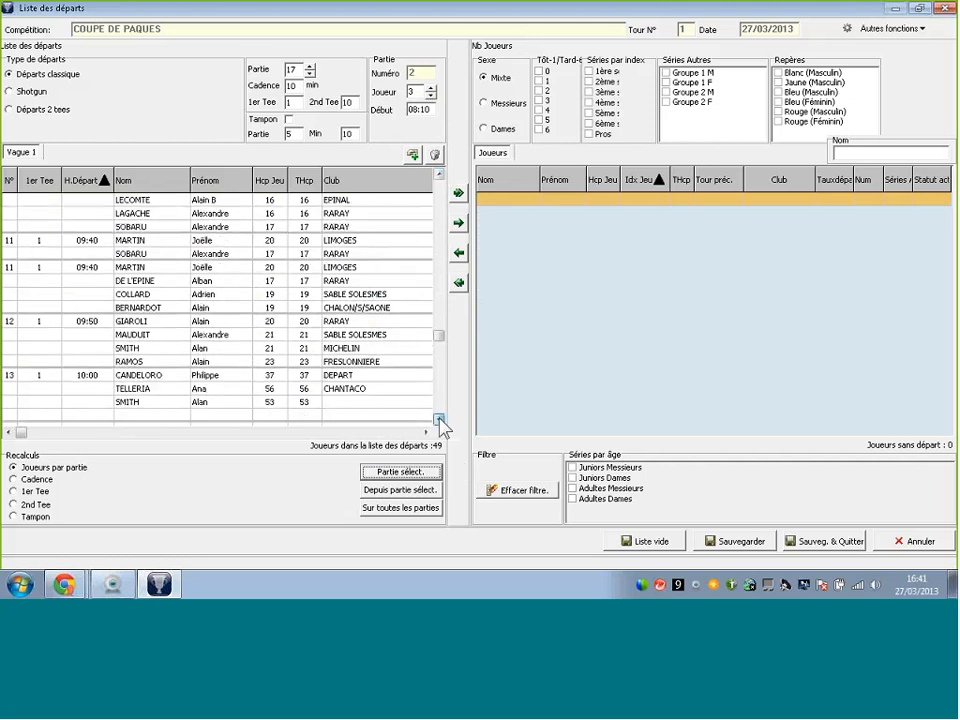
click(438, 419)
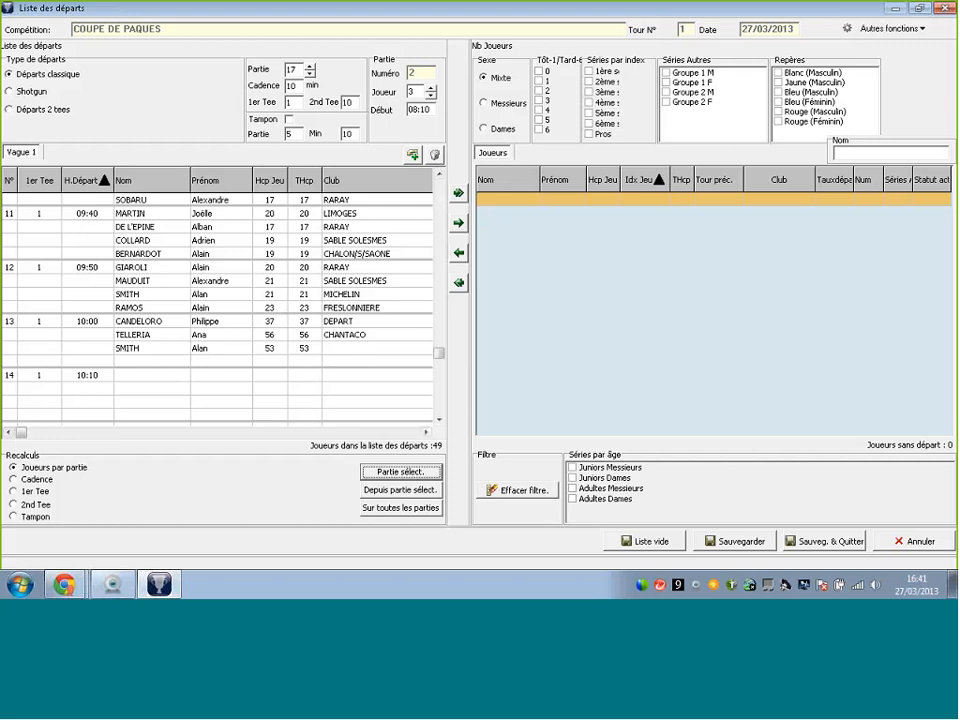
- Change the start type to Shotgun, accept the list modification and continue the assistant with 3 players per game
click(18, 93)
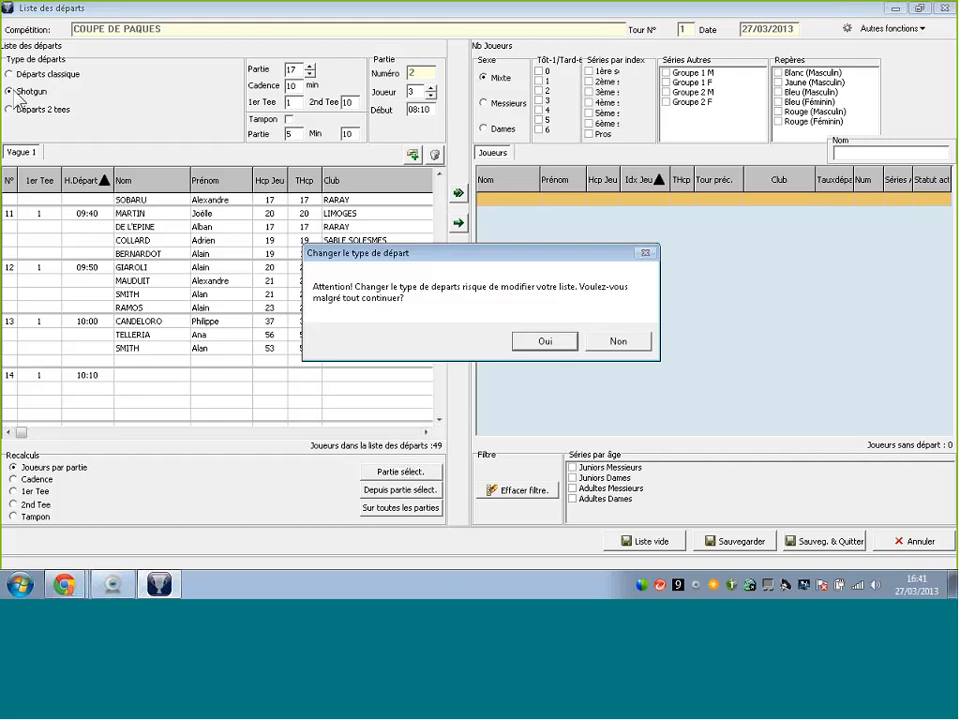
click(543, 343)
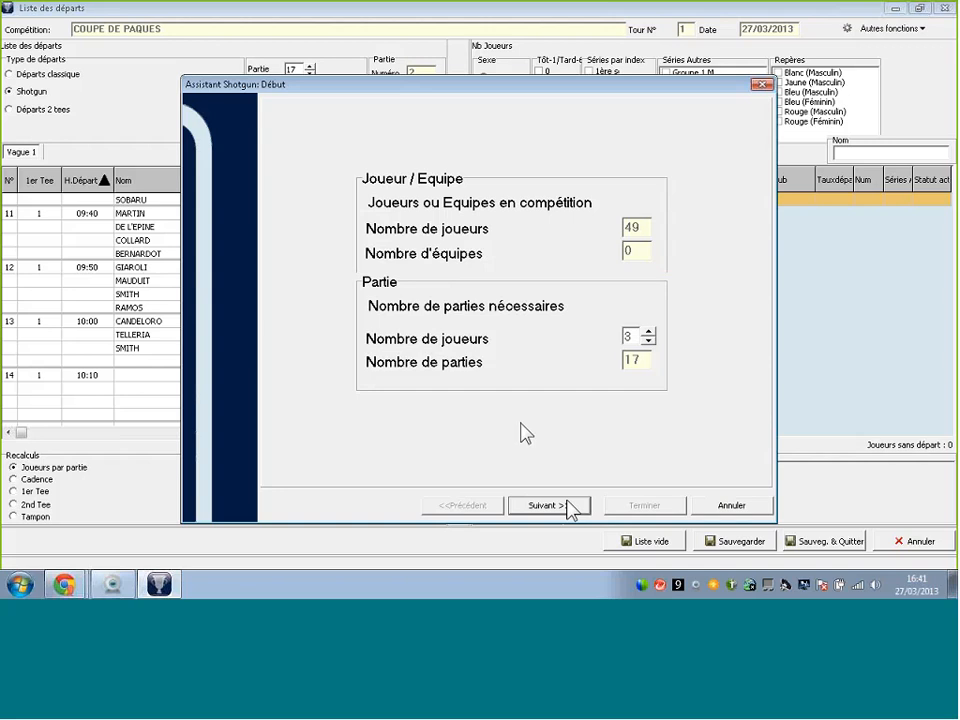
click(632, 336)
click(562, 508)
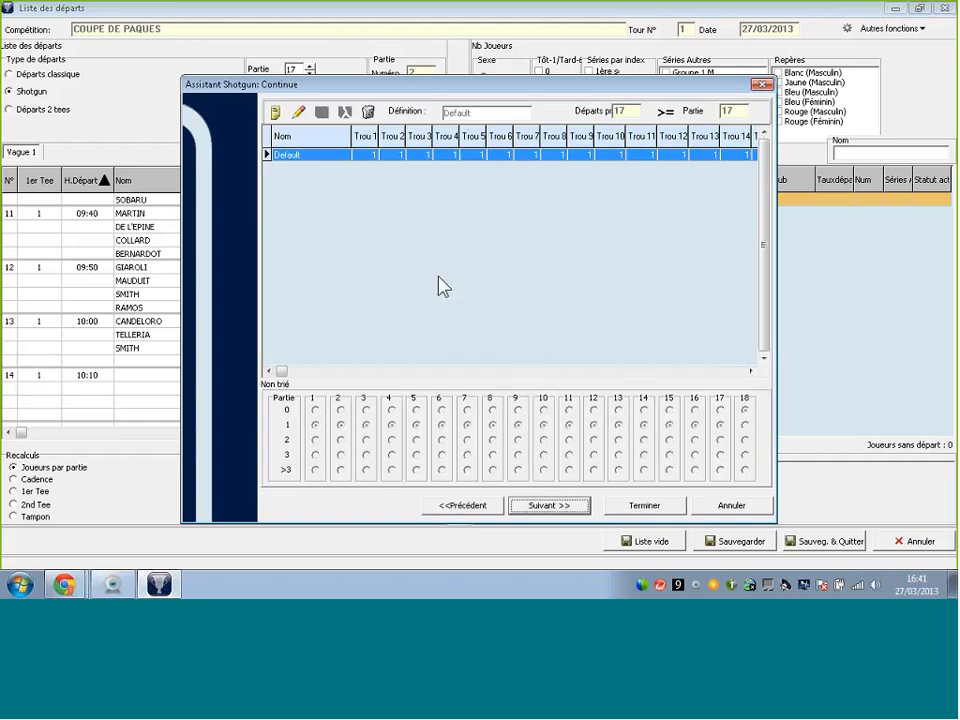
- Edit the Default shotgun definition to 1 game on hole 18, none on holes 3 and 4, and 2 on hole 5, and finish the assistant
click(299, 113)
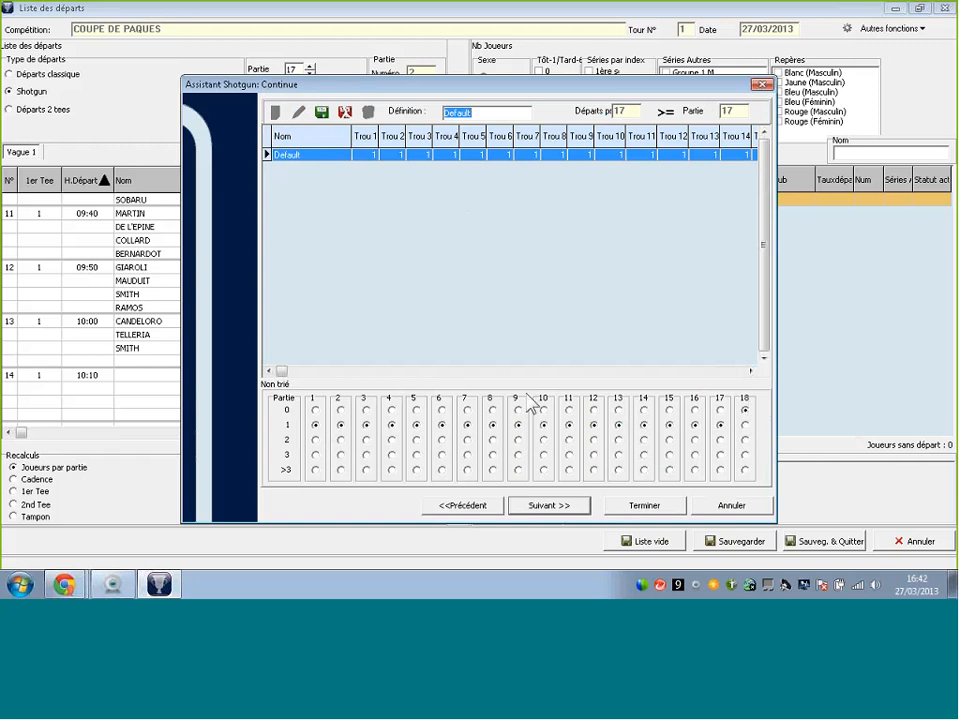
click(745, 427)
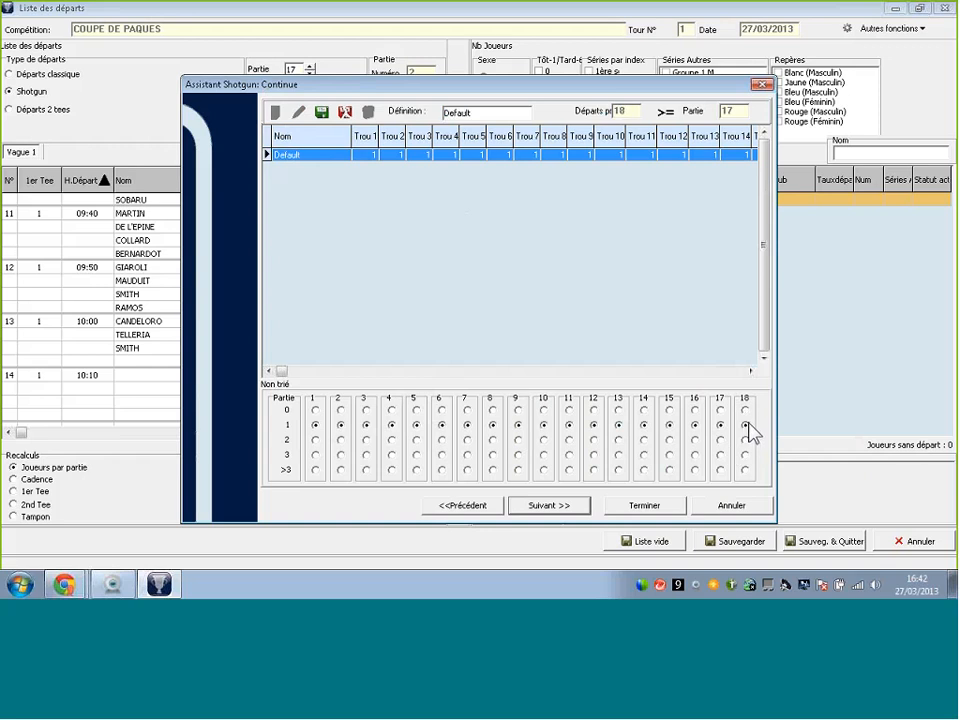
click(366, 410)
click(372, 432)
click(390, 410)
click(417, 440)
click(643, 505)
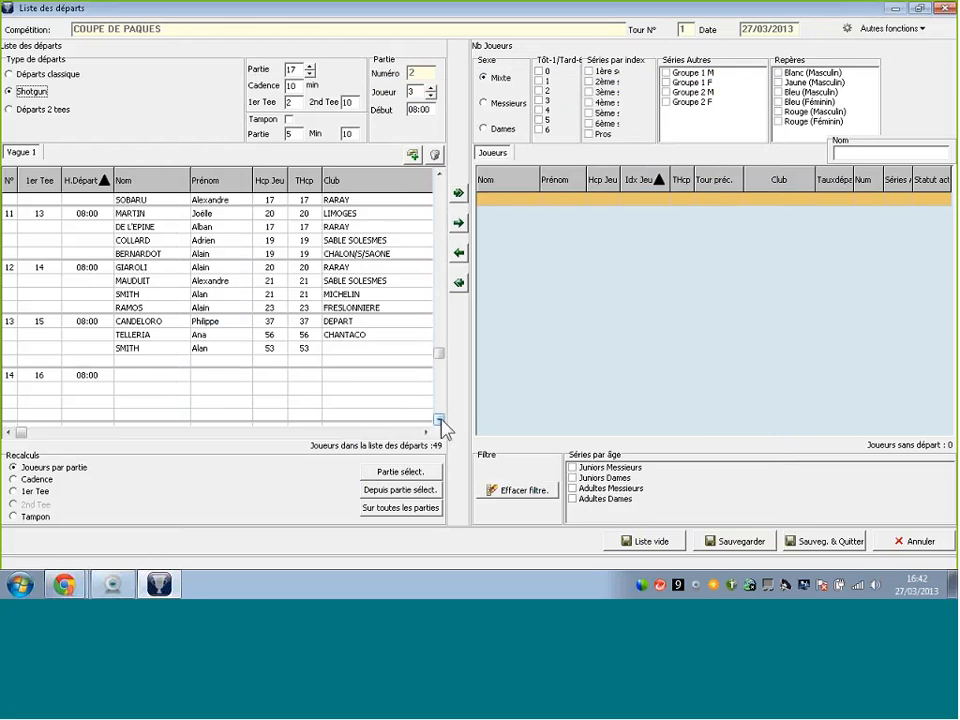
- Return to the first game of the shotgun start list and sort the games by starting tee
scroll(222, 318, up, 5)
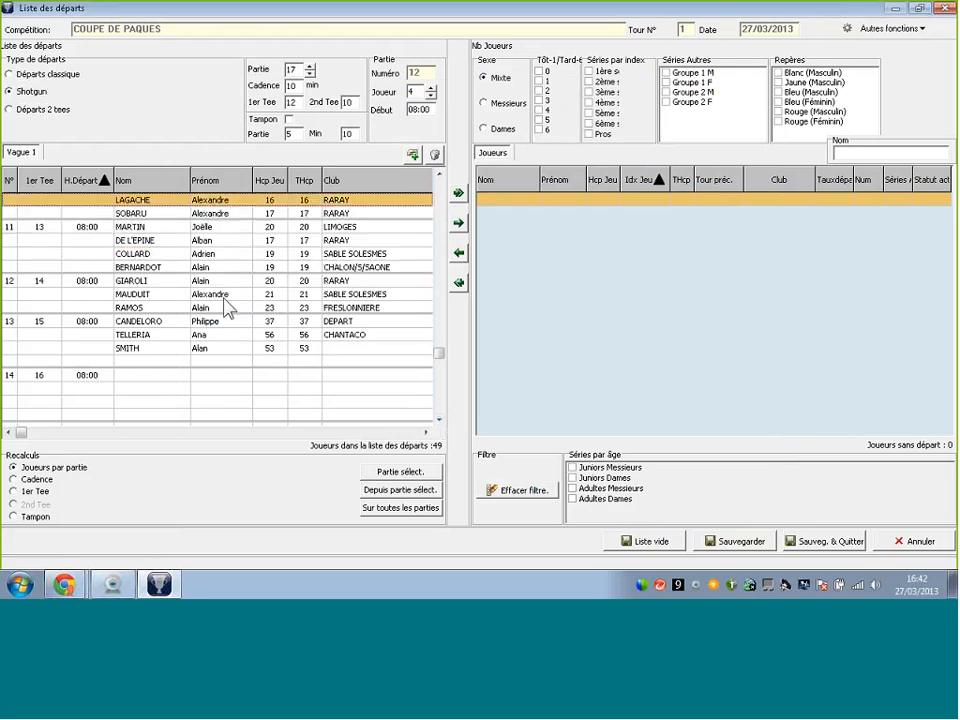
scroll(225, 308, up, 8)
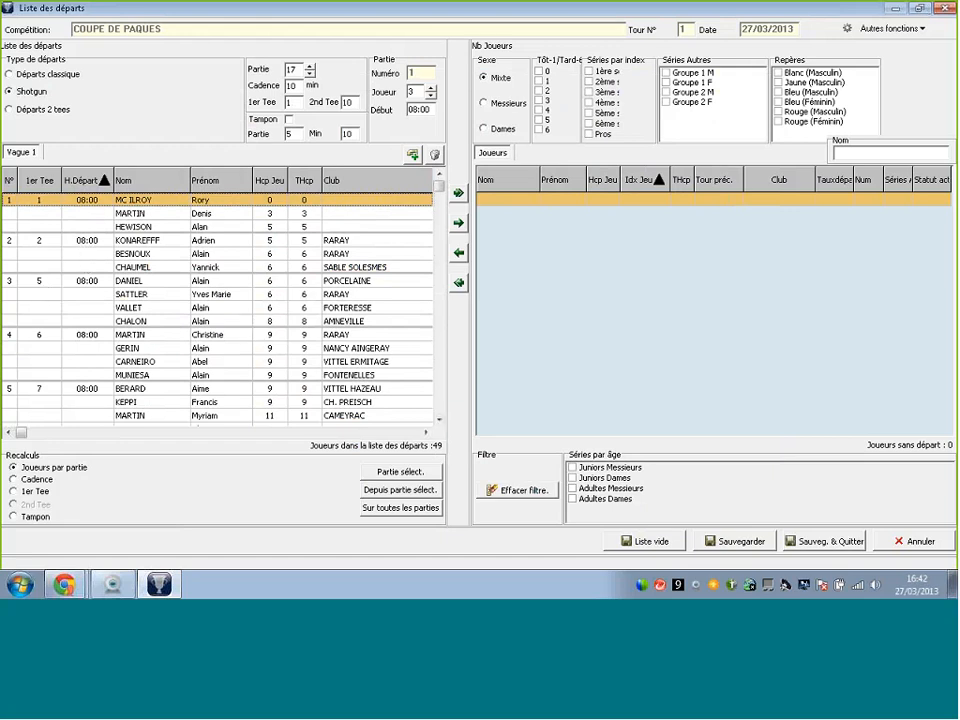
click(51, 188)
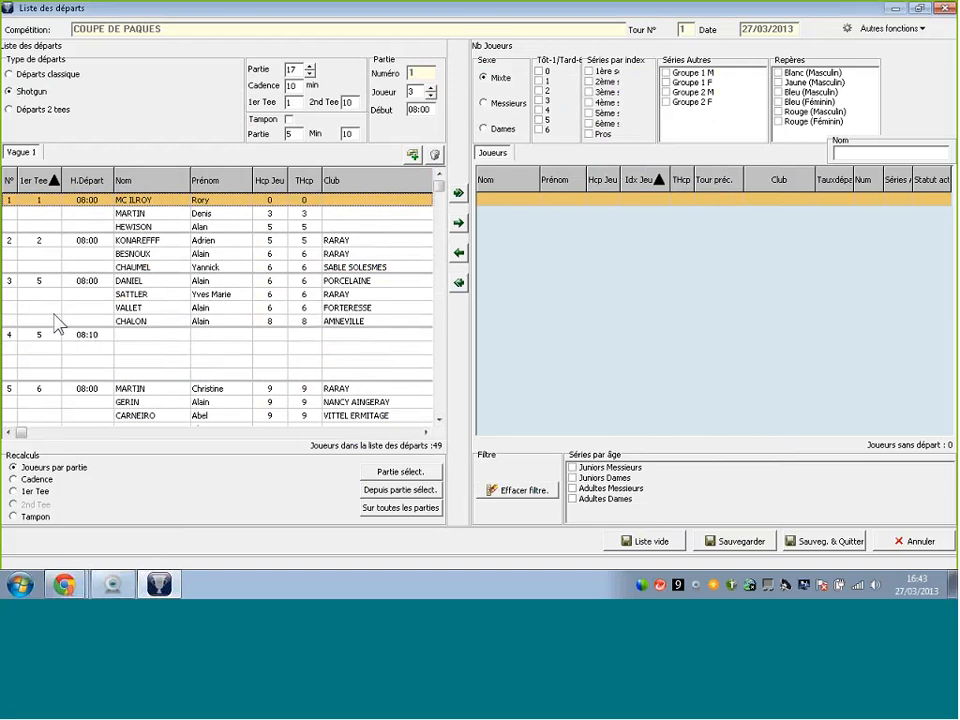
- Examine the whole shotgun start list to see how games and players are distributed over the starting holes
click(438, 420)
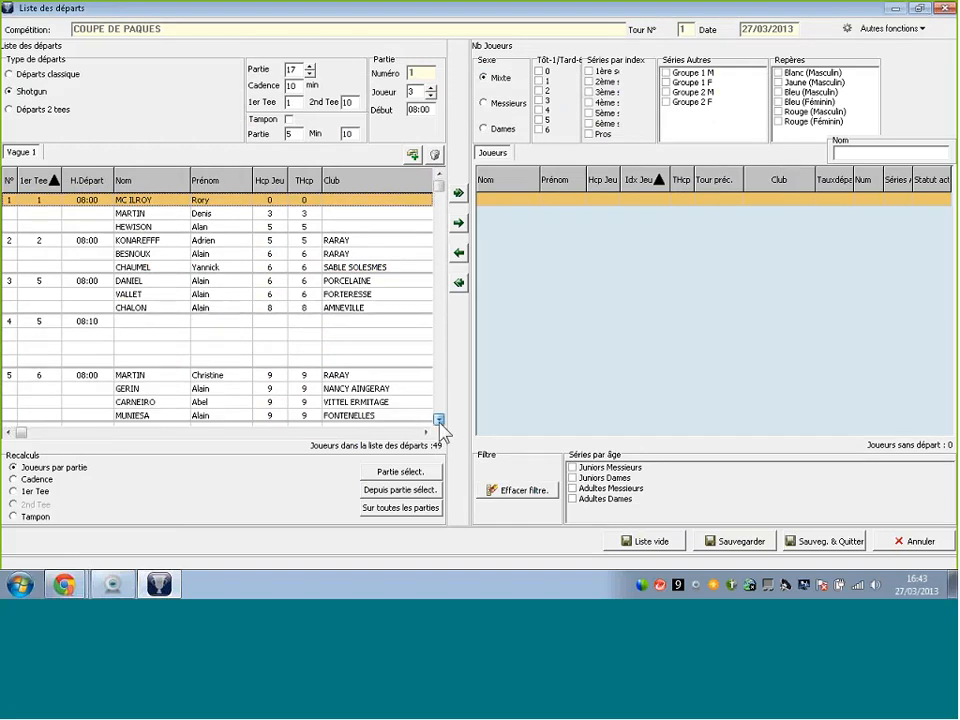
click(438, 420)
click(438, 420)
click(438, 420)
click(438, 420)
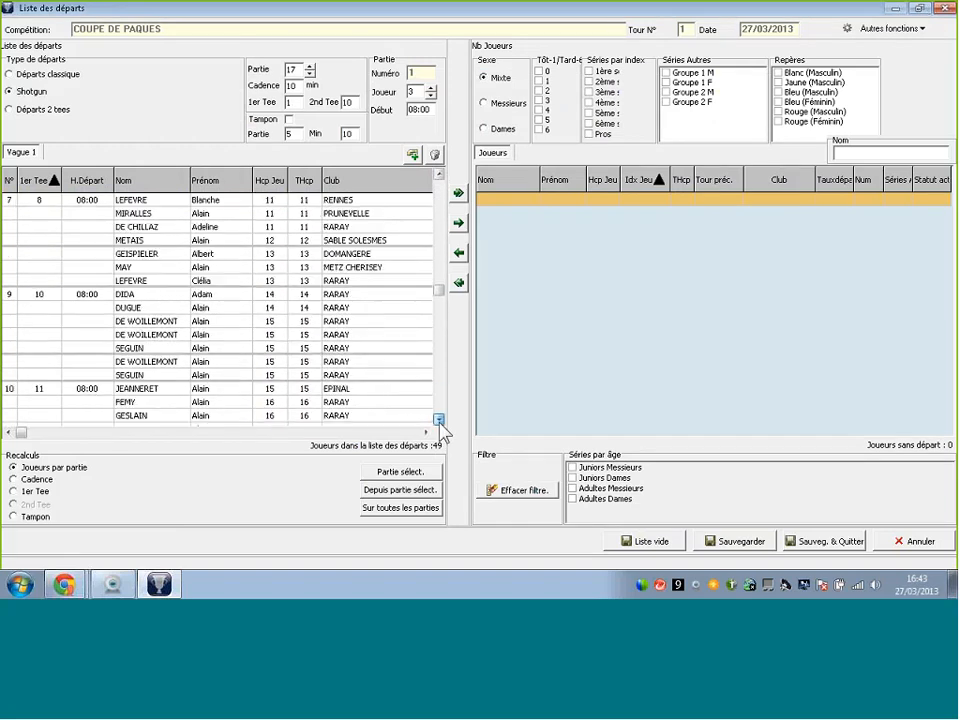
click(438, 420)
click(438, 420)
click(438, 420)
click(438, 420)
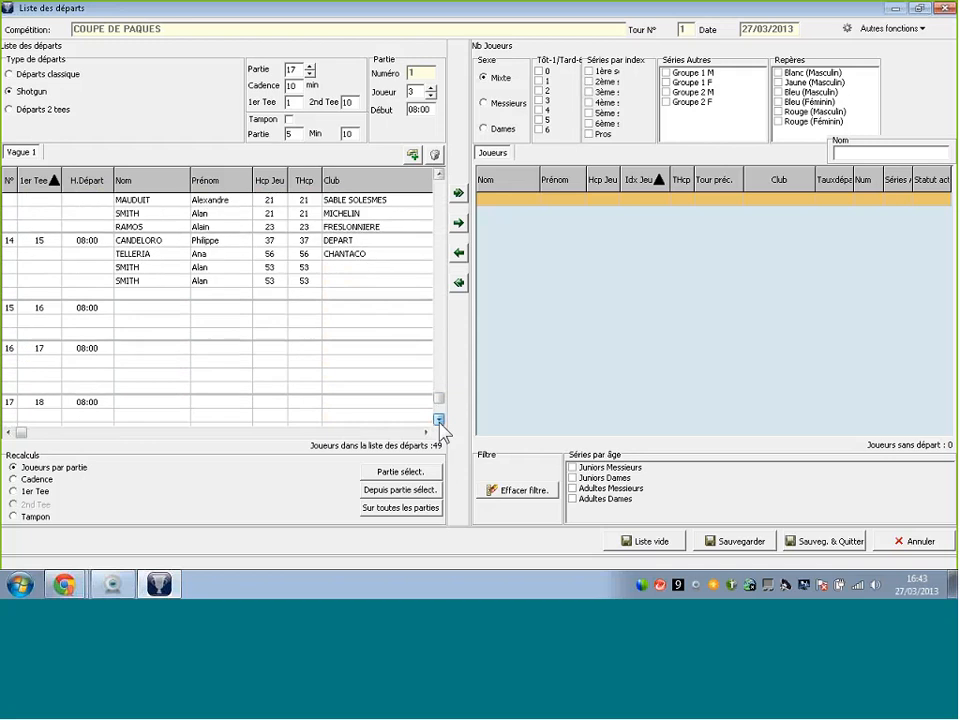
click(438, 420)
scroll(441, 193, up, 15)
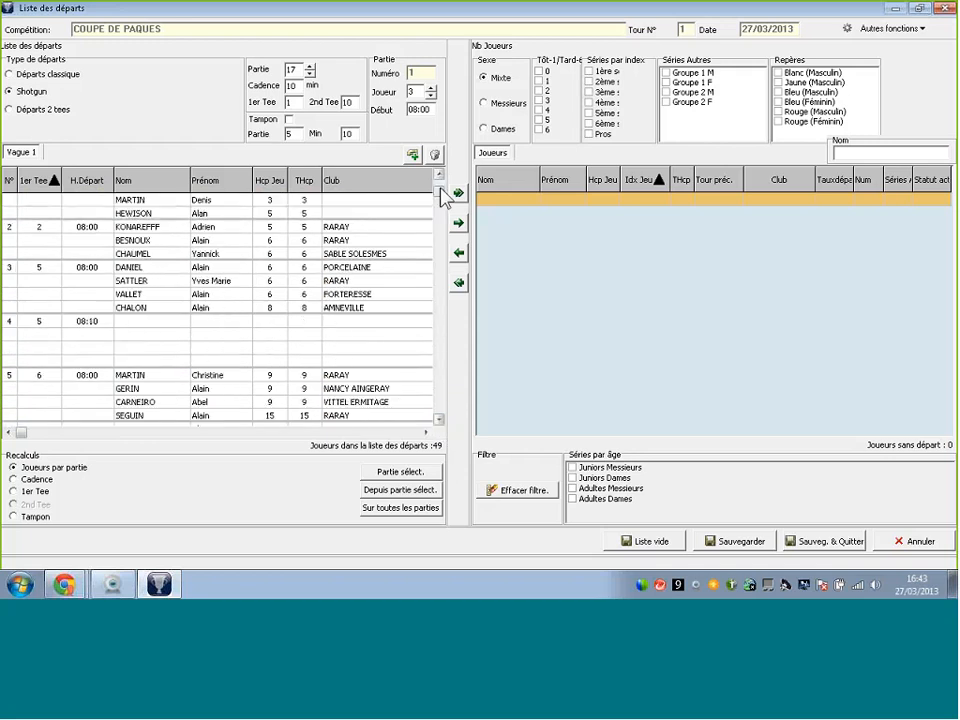
scroll(443, 193, up, 1)
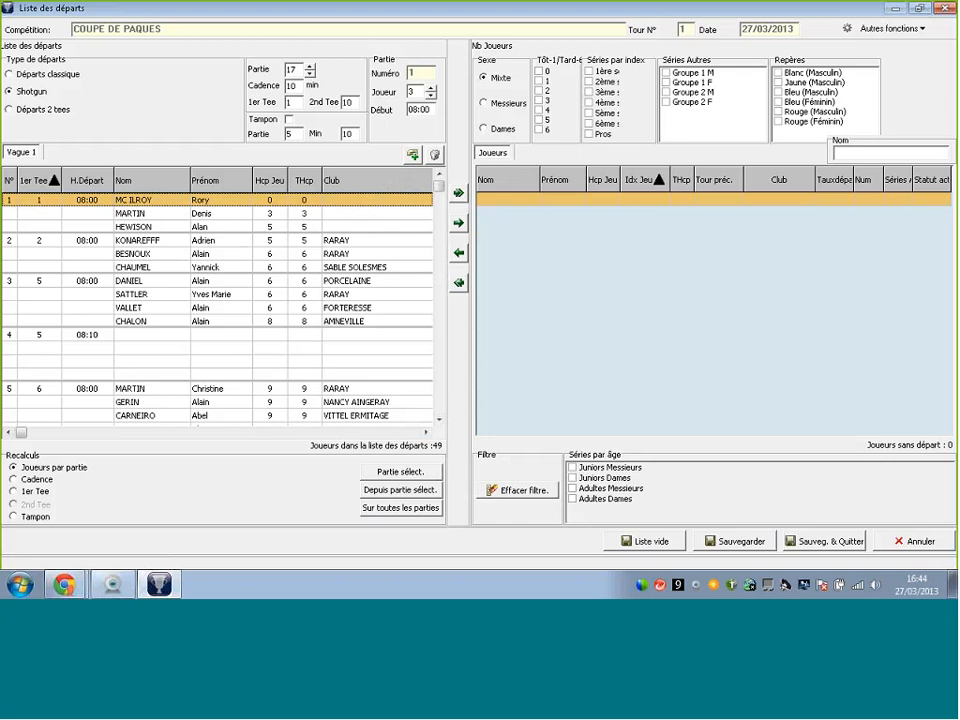
- Save and exit the start list, and preview the ffgolf report of departures by time
click(818, 545)
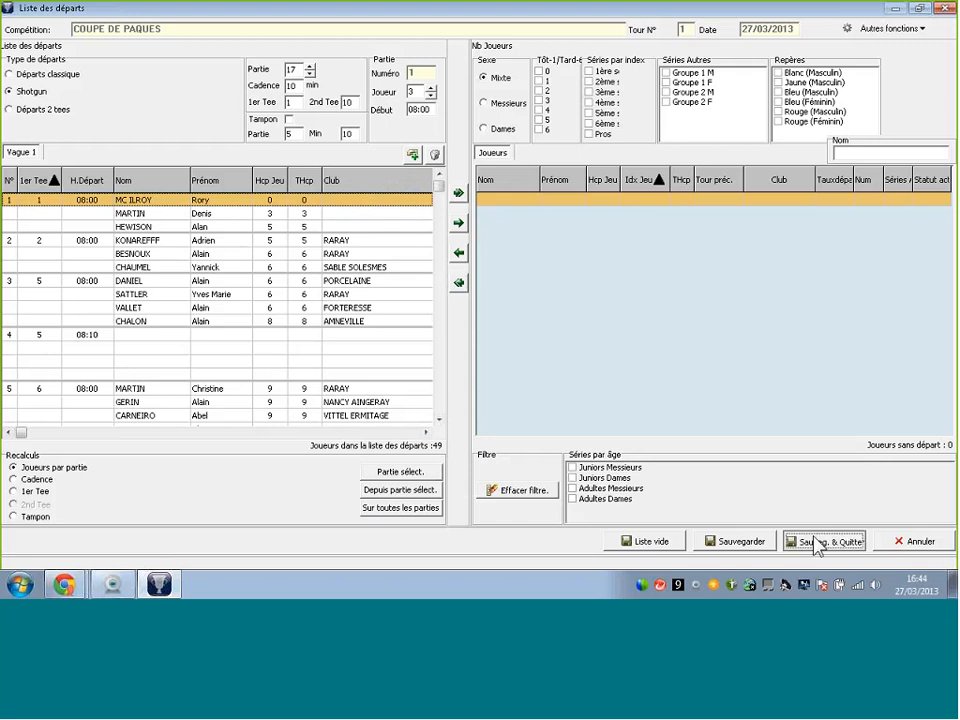
click(407, 325)
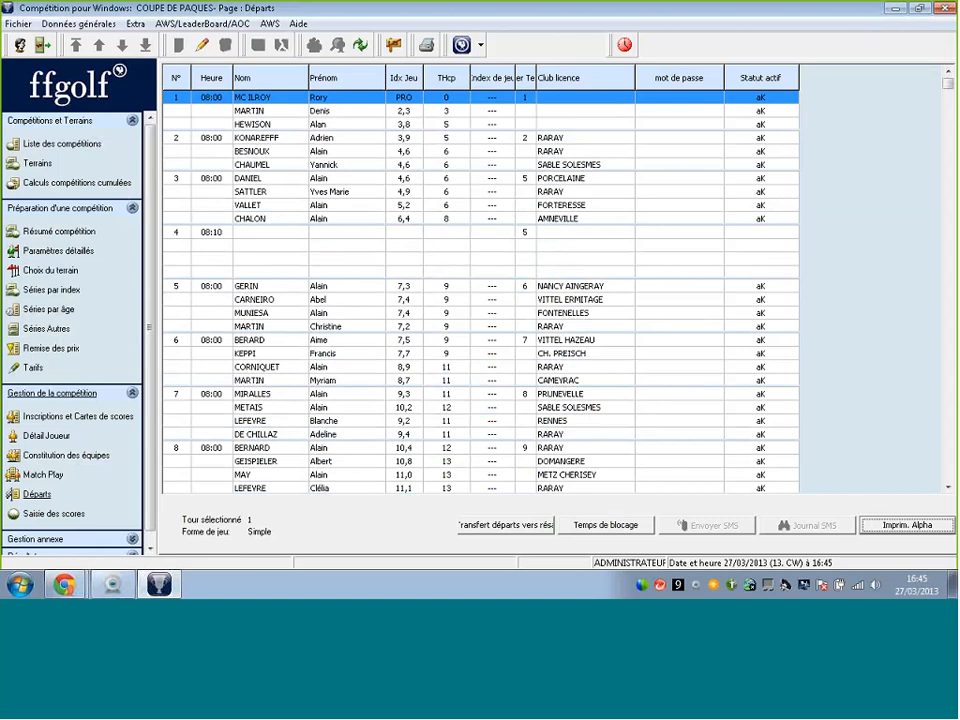
click(426, 46)
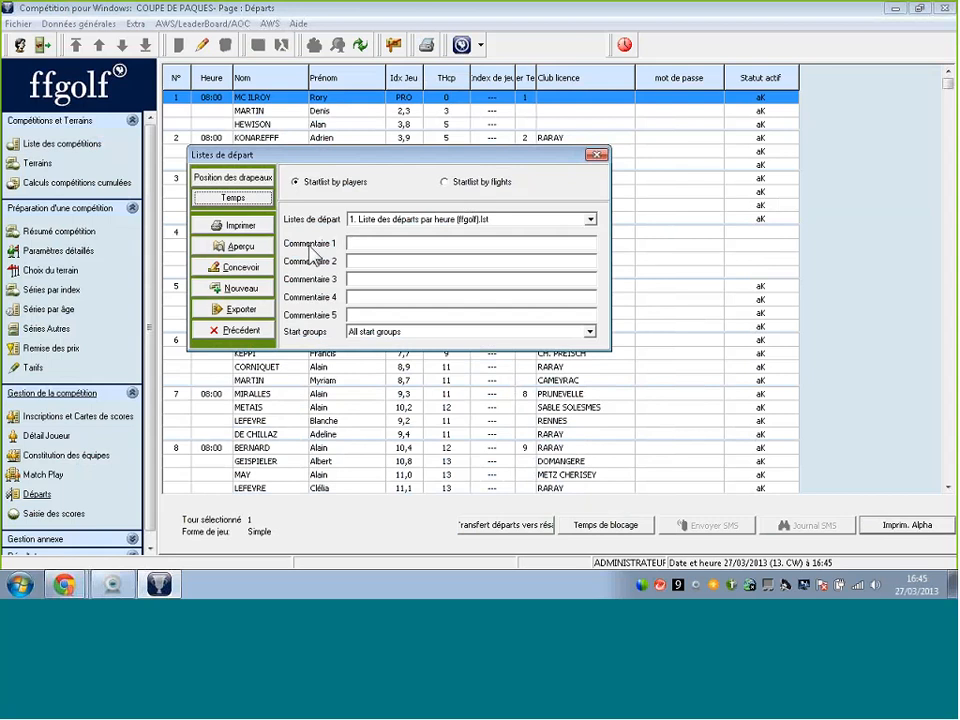
click(266, 249)
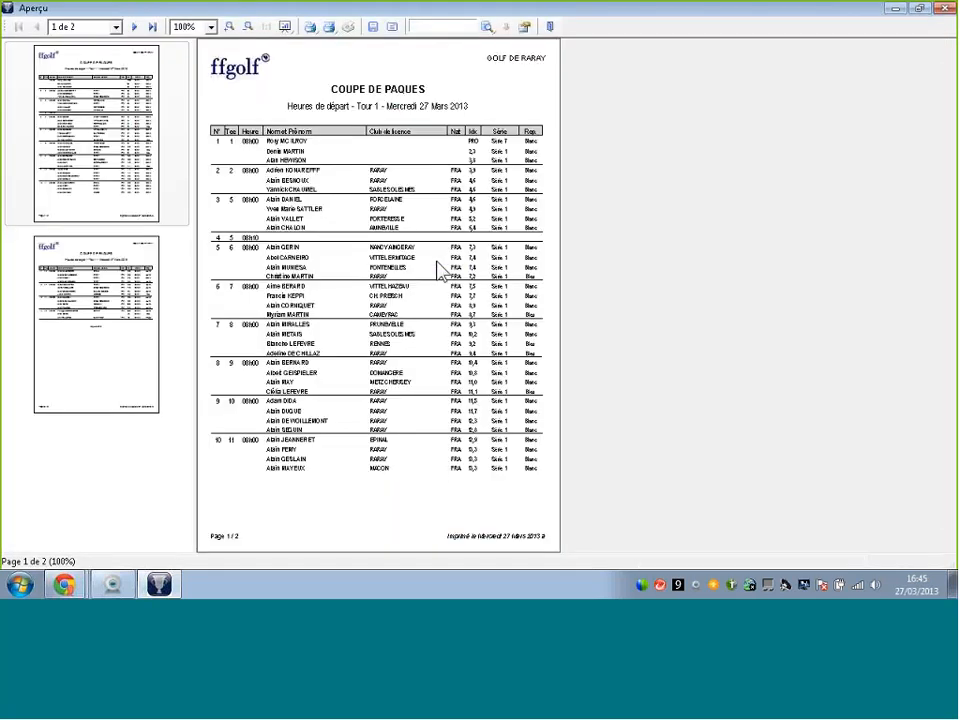
click(945, 8)
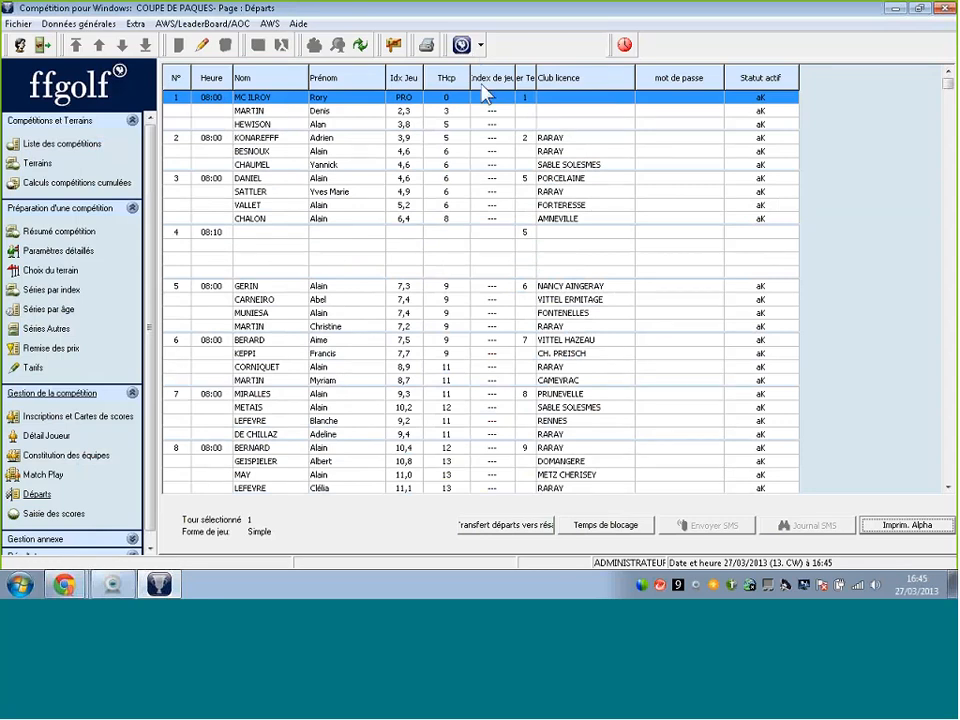
- Transfer the round 1 start list to the federation and close the transfer window
click(465, 45)
click(465, 45)
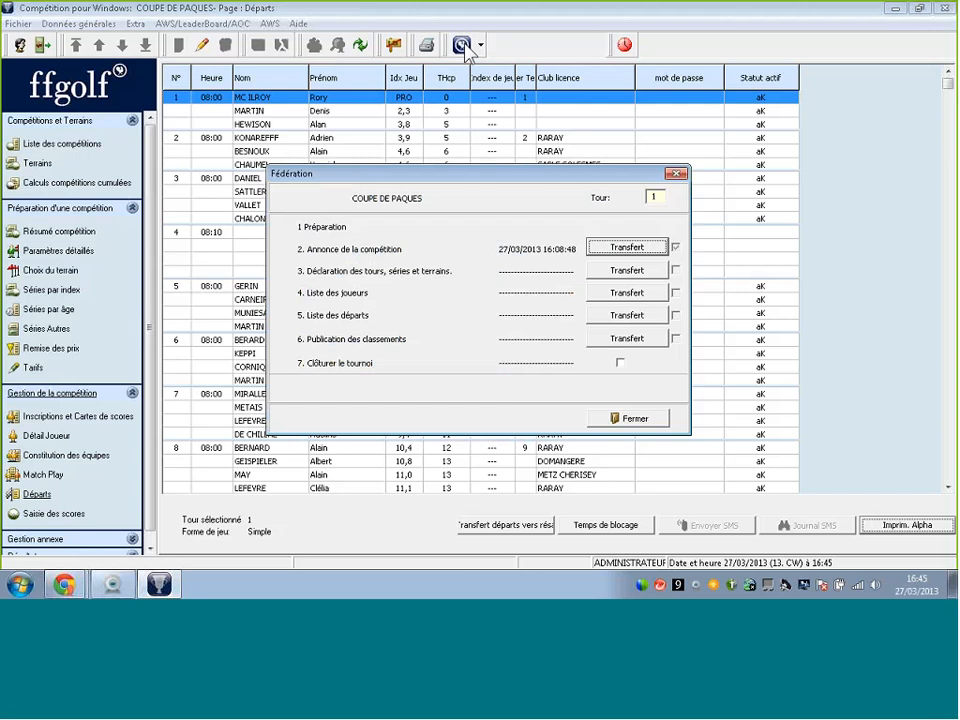
click(620, 314)
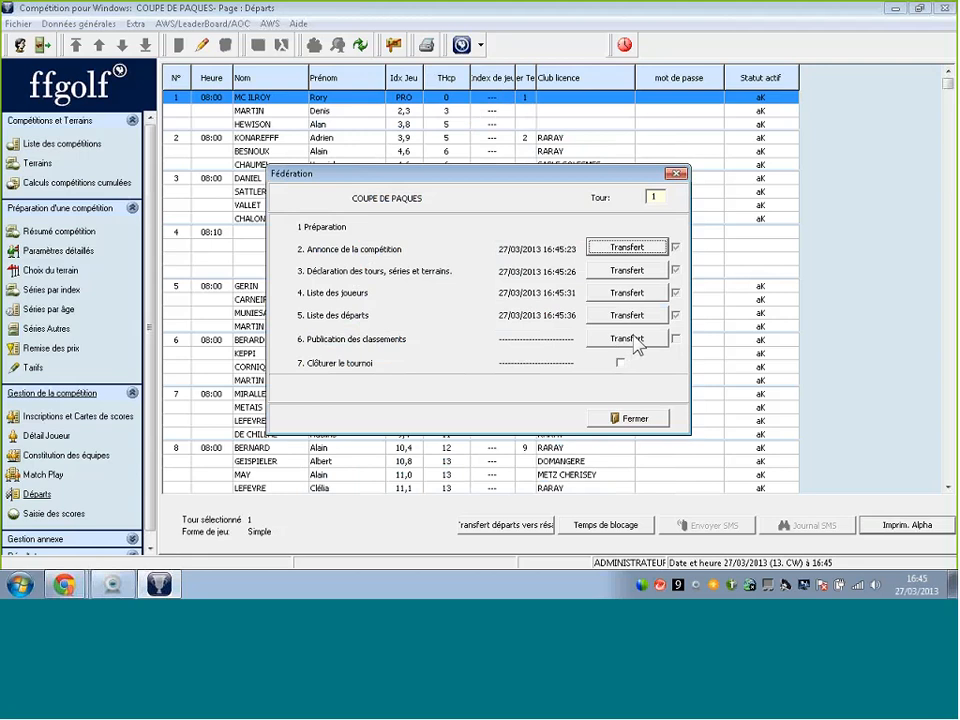
click(630, 419)
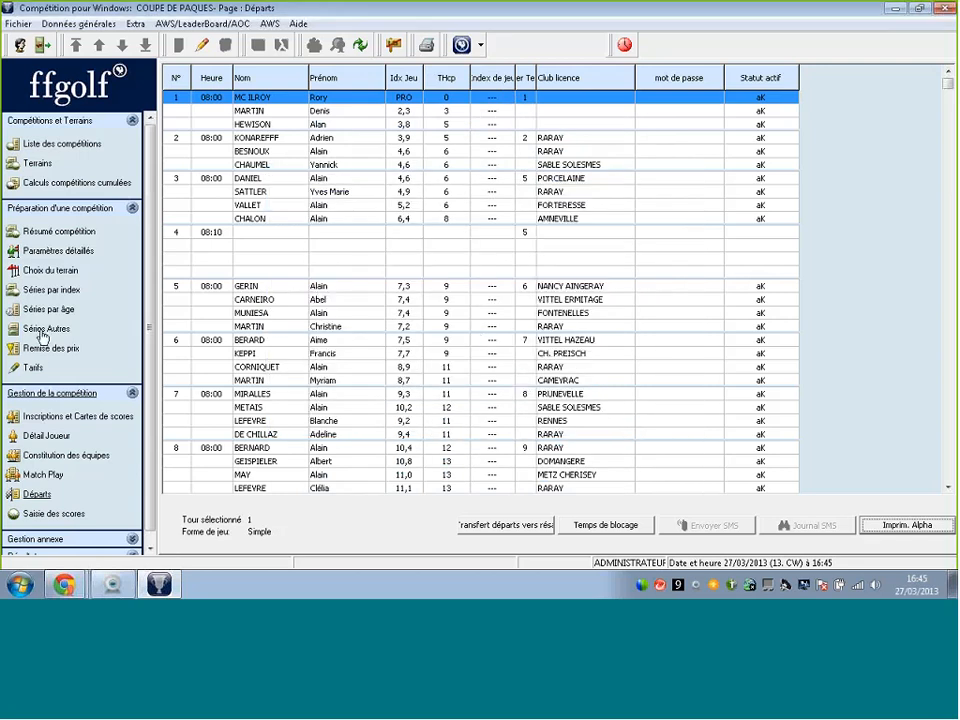
- Preview the registered players' score cards with the model "1. Carte de scores avec marqueur (ffgolf).lbl" and close the preview
click(72, 418)
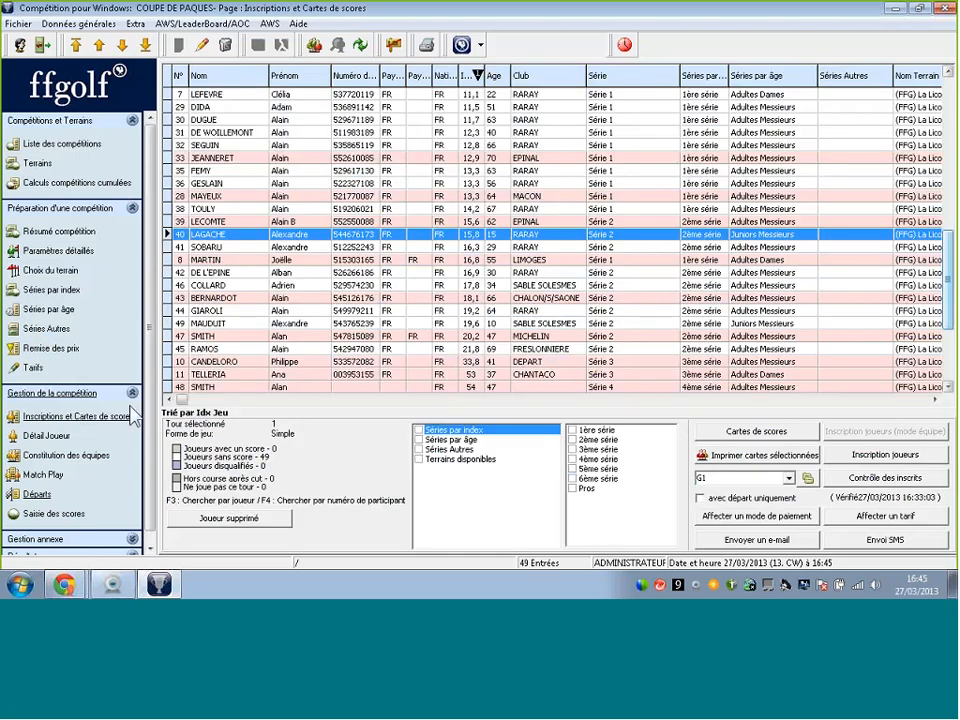
click(774, 438)
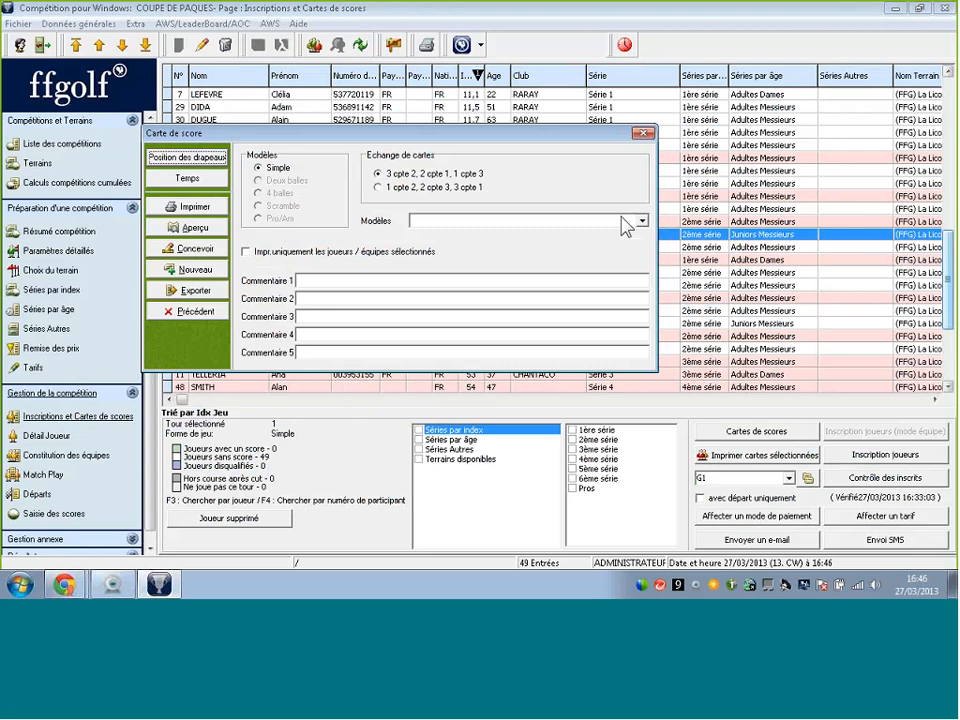
click(563, 221)
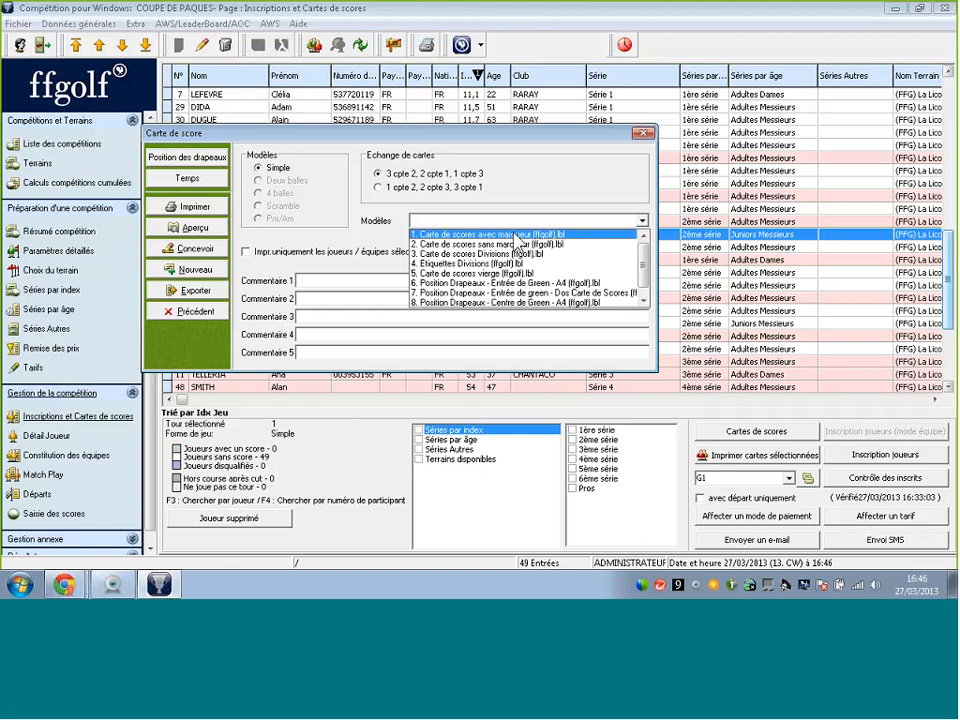
click(516, 238)
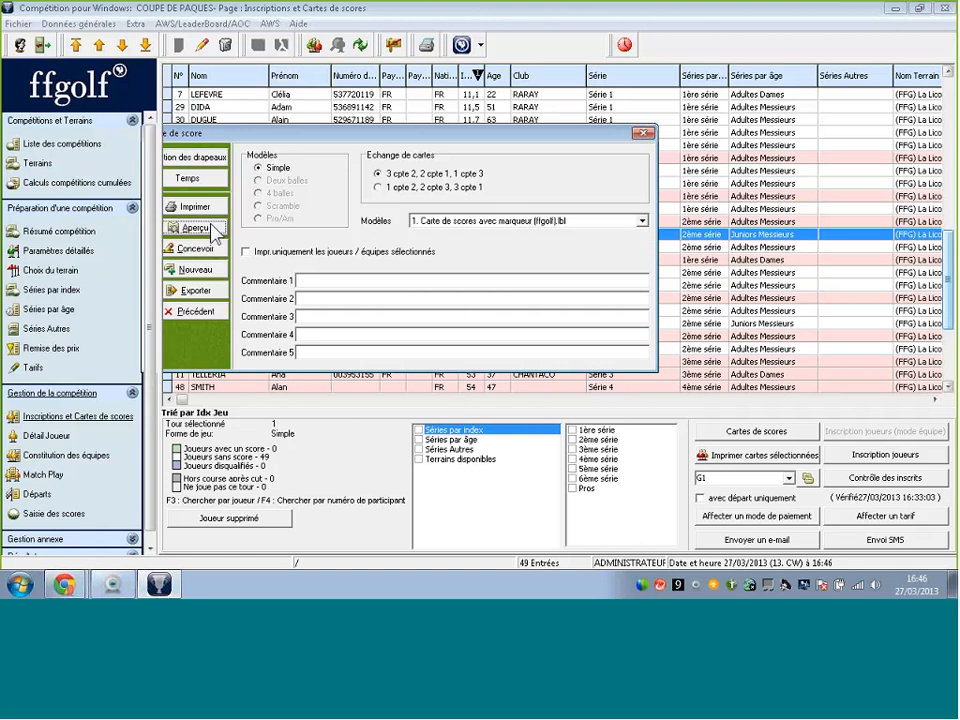
click(194, 229)
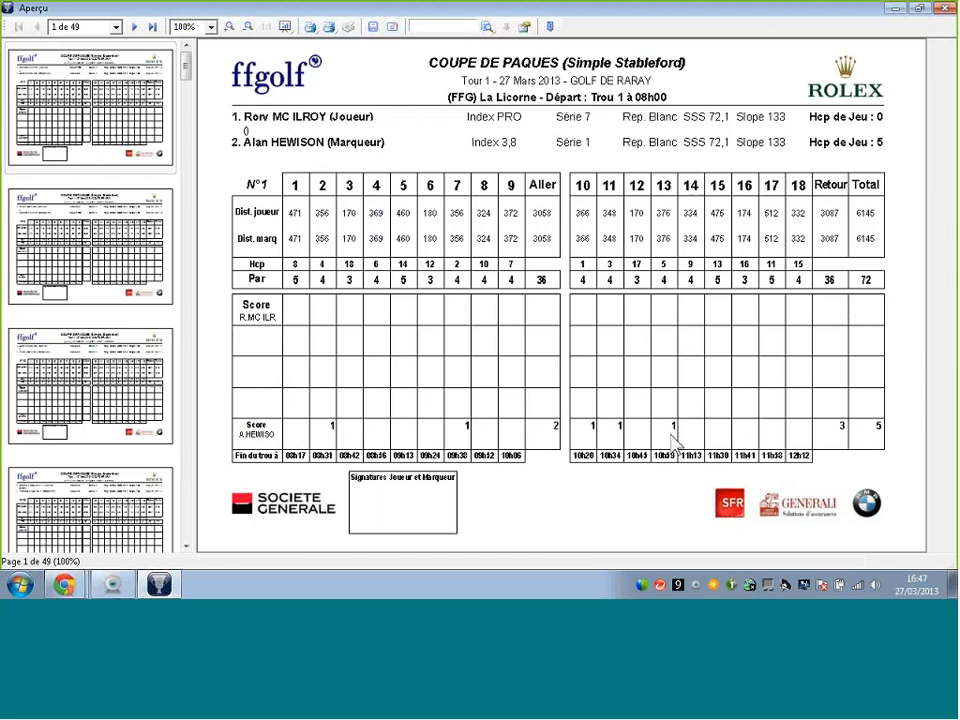
click(945, 10)
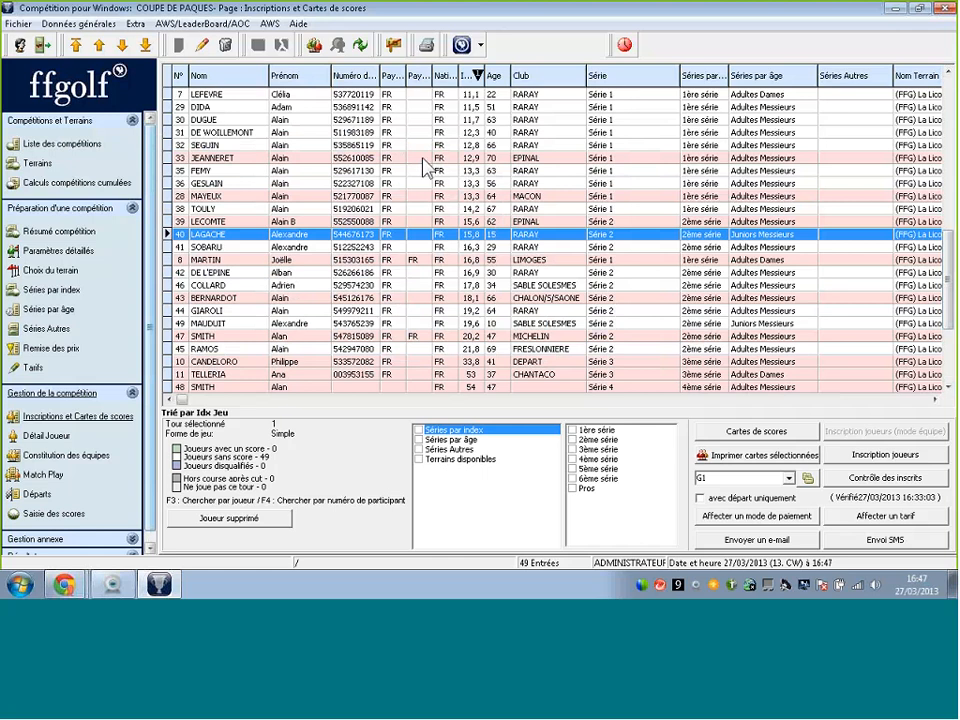
- Examine the flag positions table of type Entrée de green for the 18 holes in the score card settings, and leave it without edits
click(764, 428)
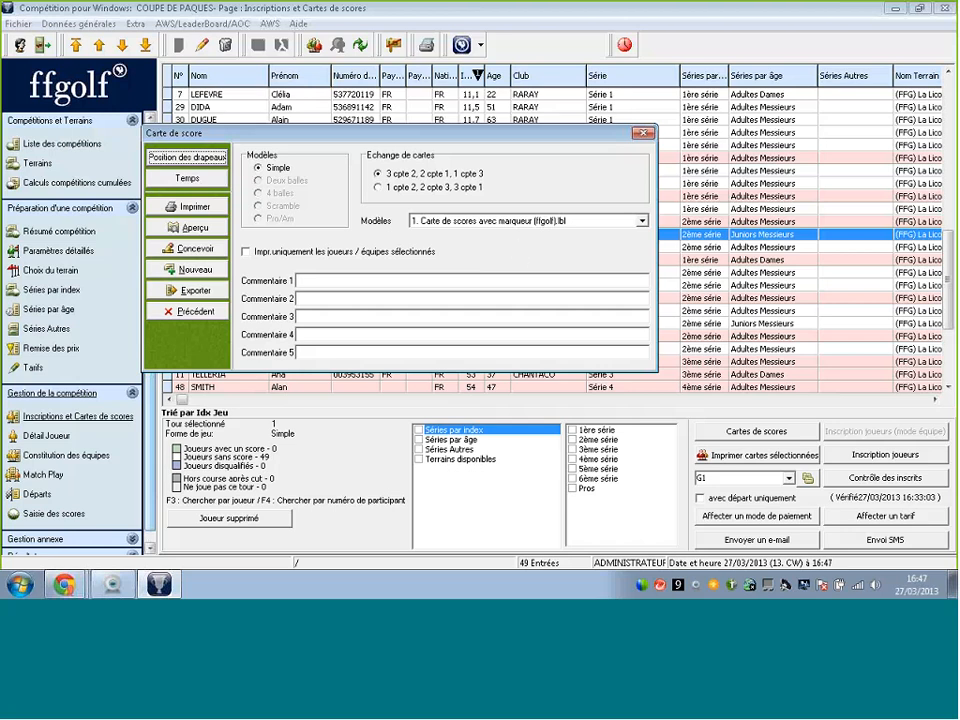
click(203, 160)
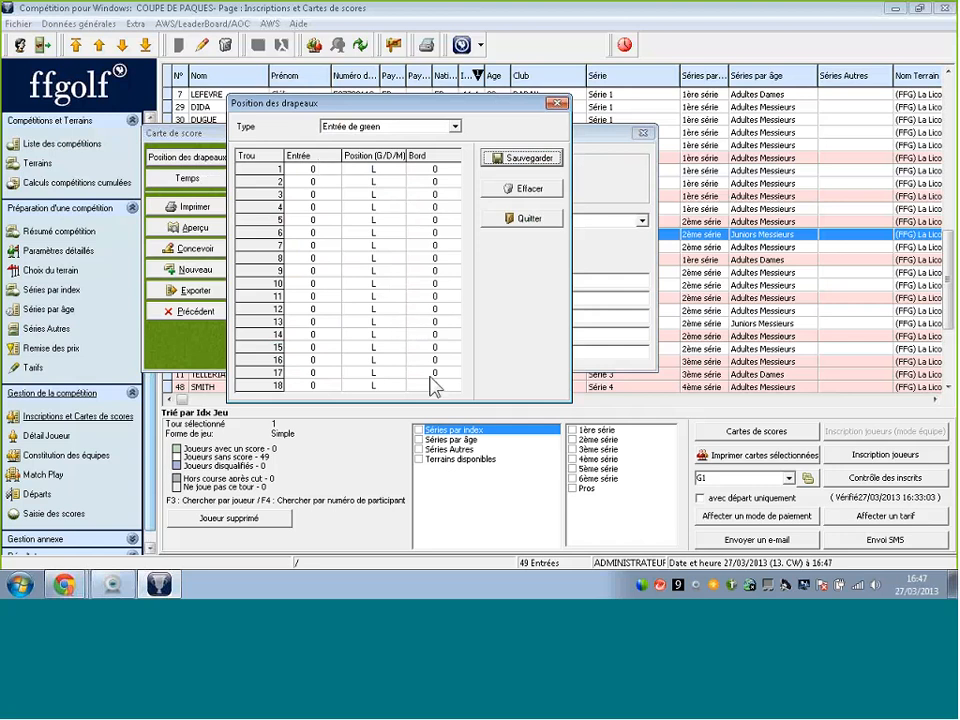
click(557, 104)
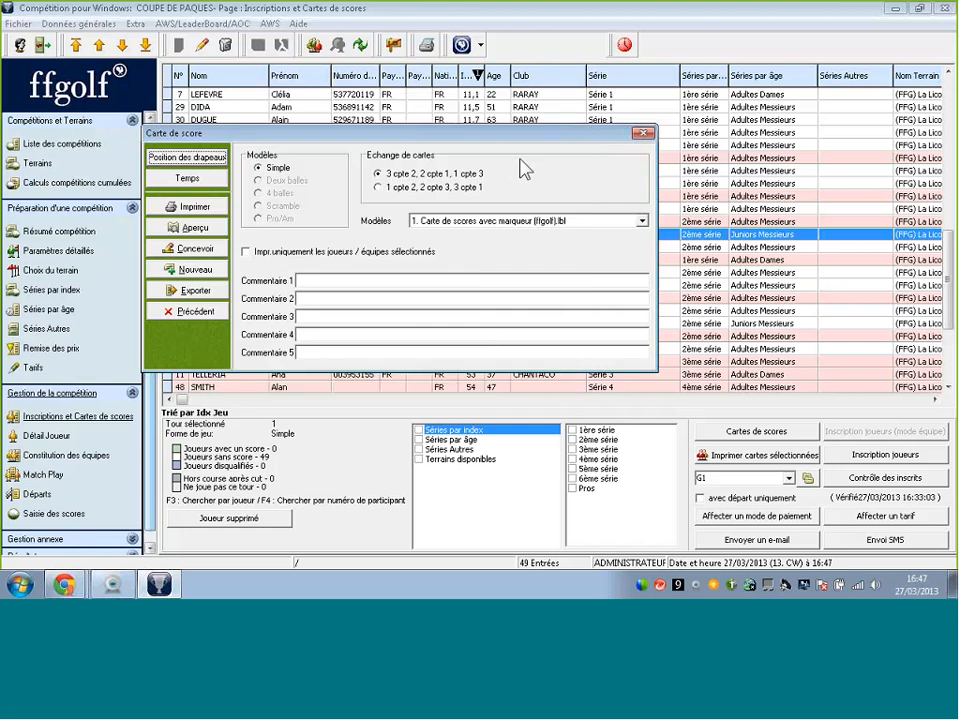
click(195, 160)
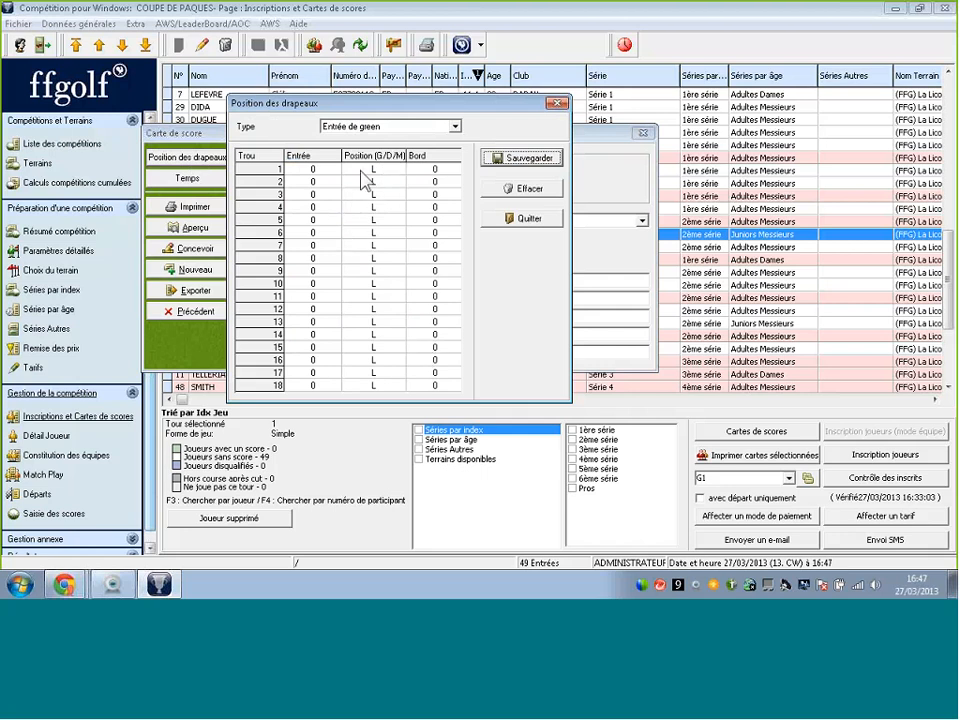
click(522, 218)
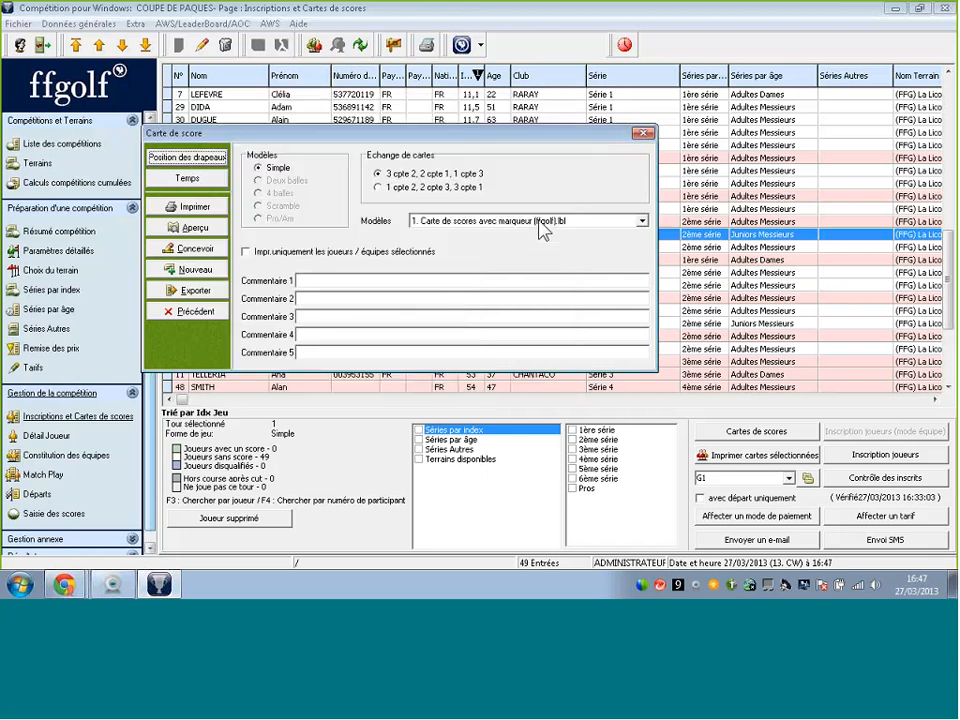
- Preview the flag position sheets with the model "6. Position Drapeaux - Entrée de Green - A4 (ffgolf).lbl" and close the preview
click(542, 222)
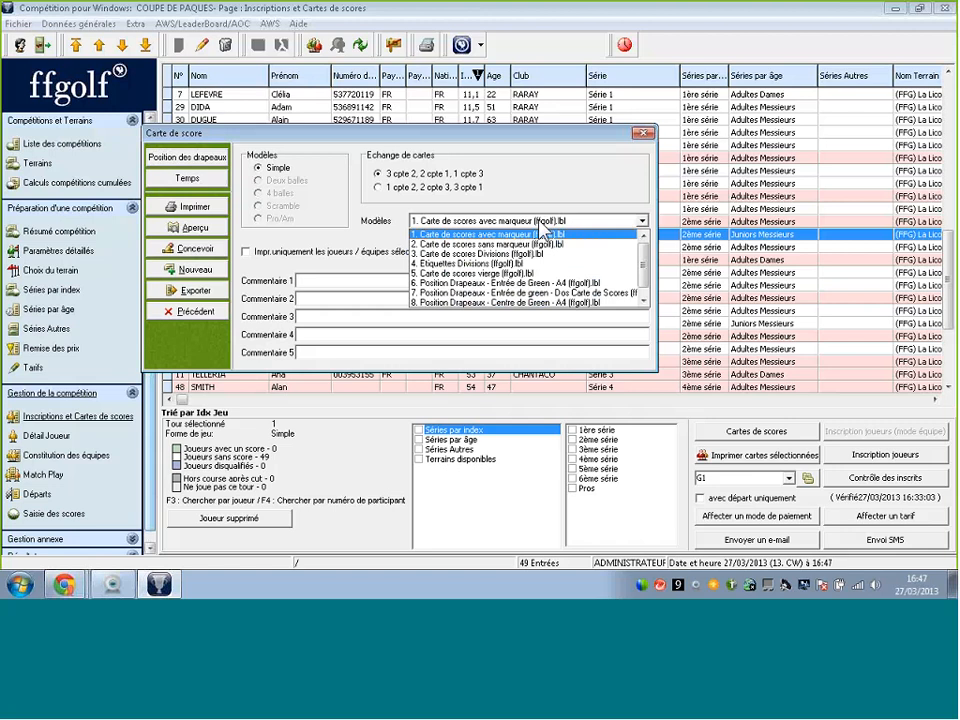
click(493, 285)
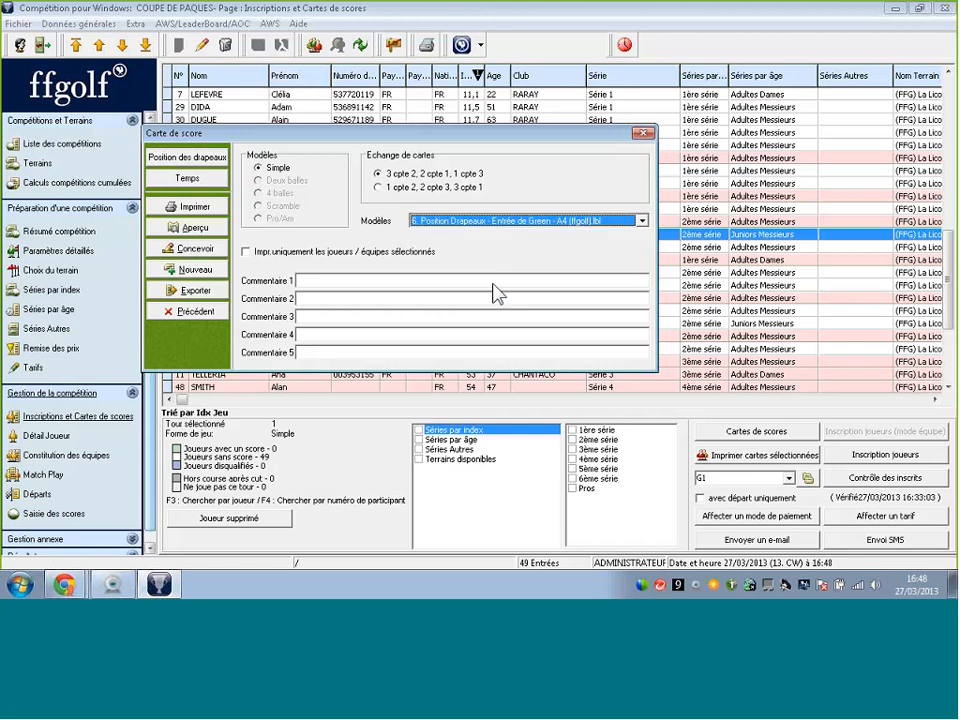
click(160, 206)
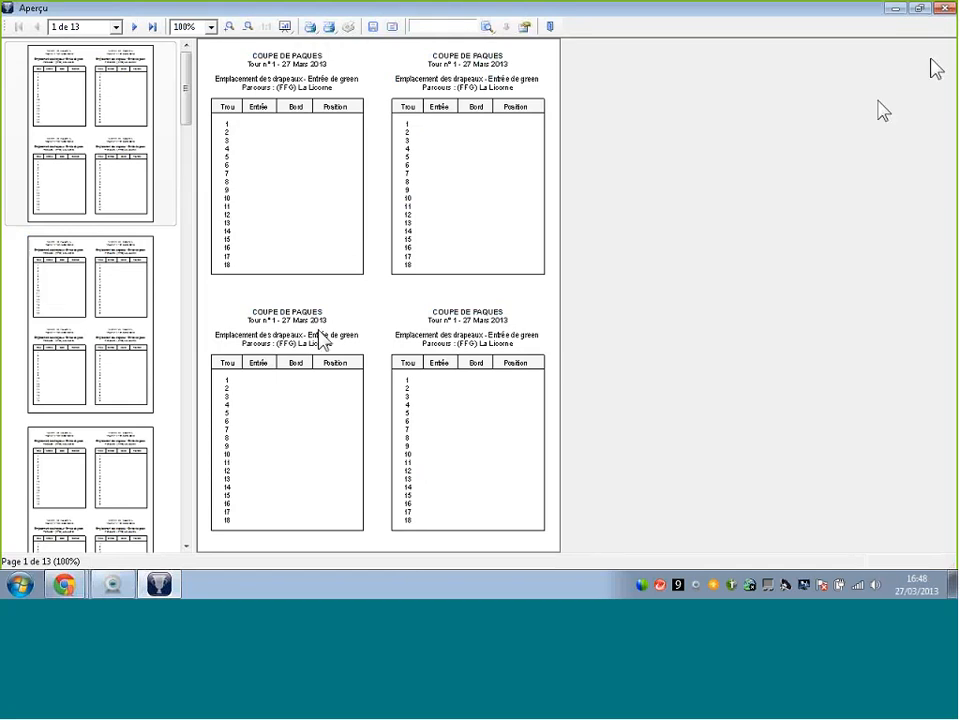
click(944, 8)
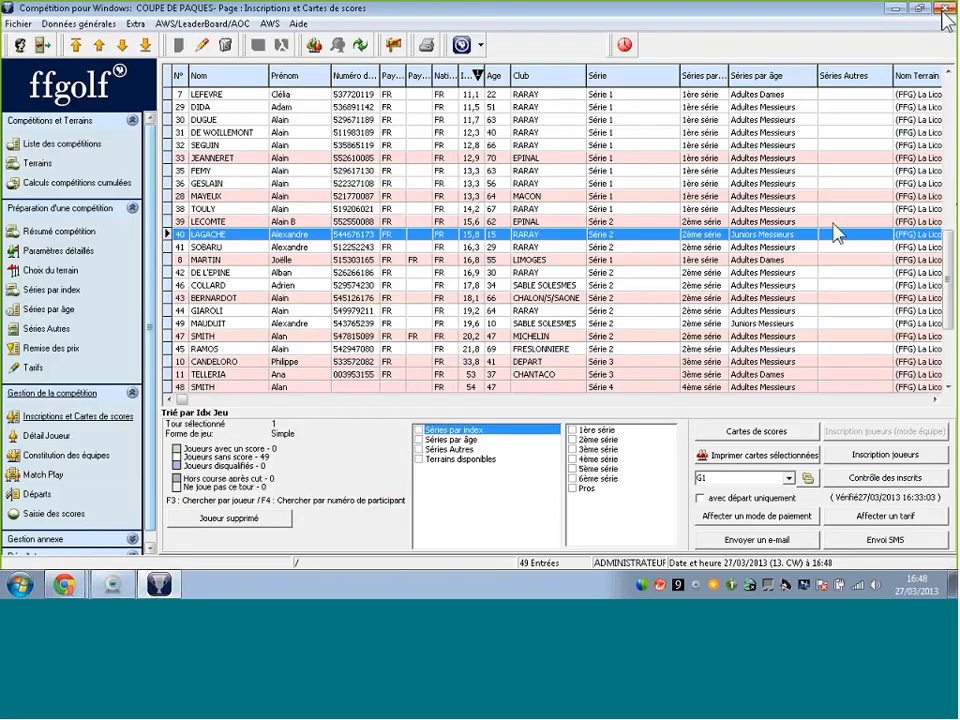
- Preview the flag positions for the back of the score cards with model 7, "Position Drapeaux - Entrée de green - Dos Carte de Scores"
click(740, 430)
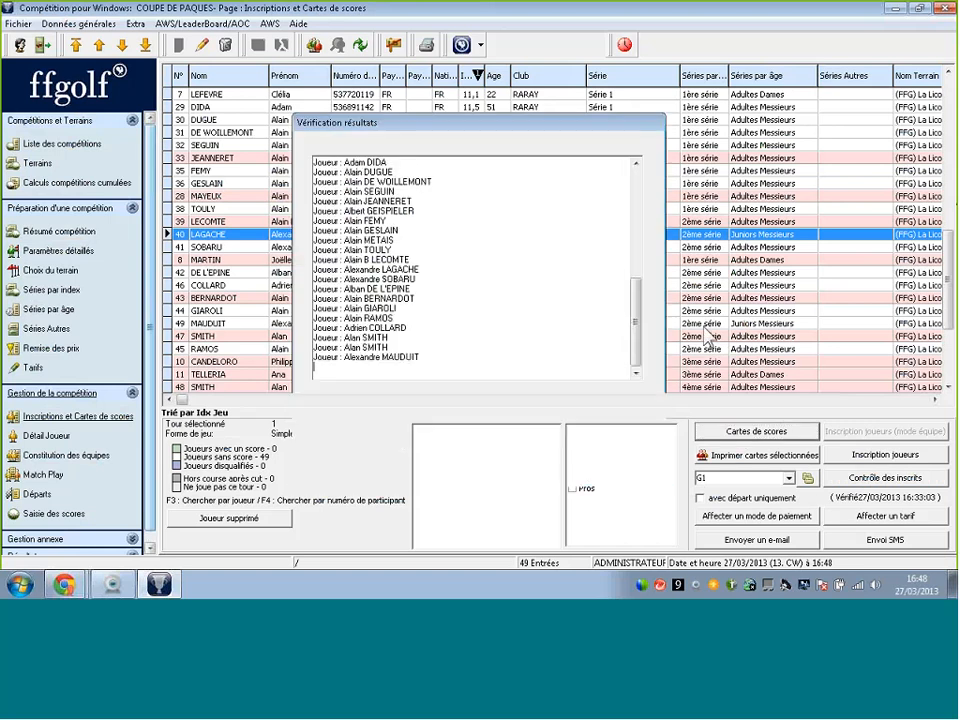
click(480, 220)
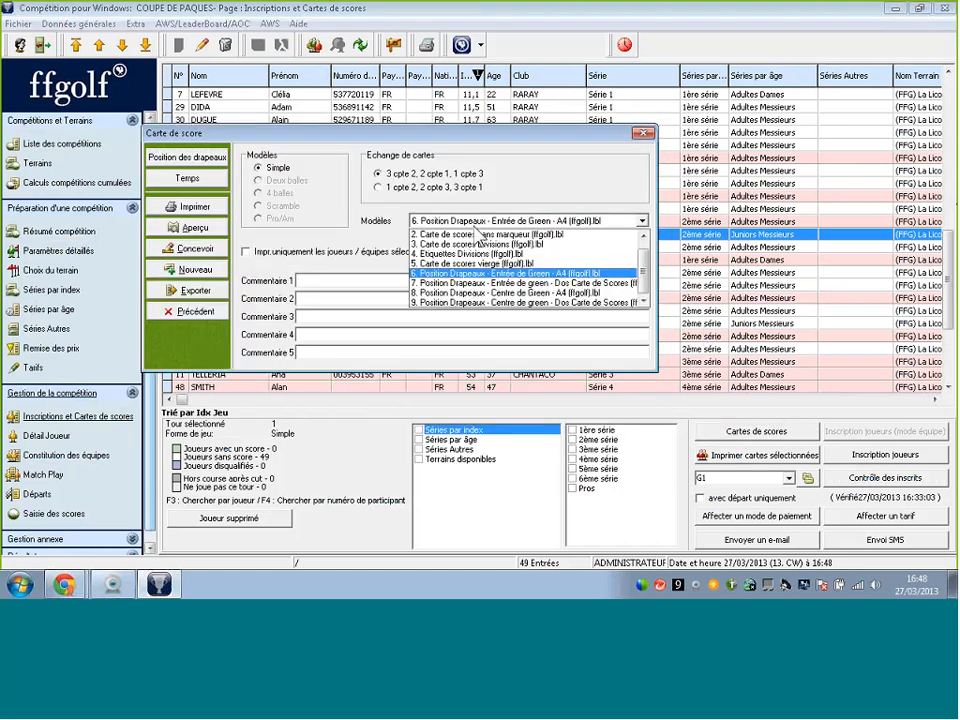
click(490, 283)
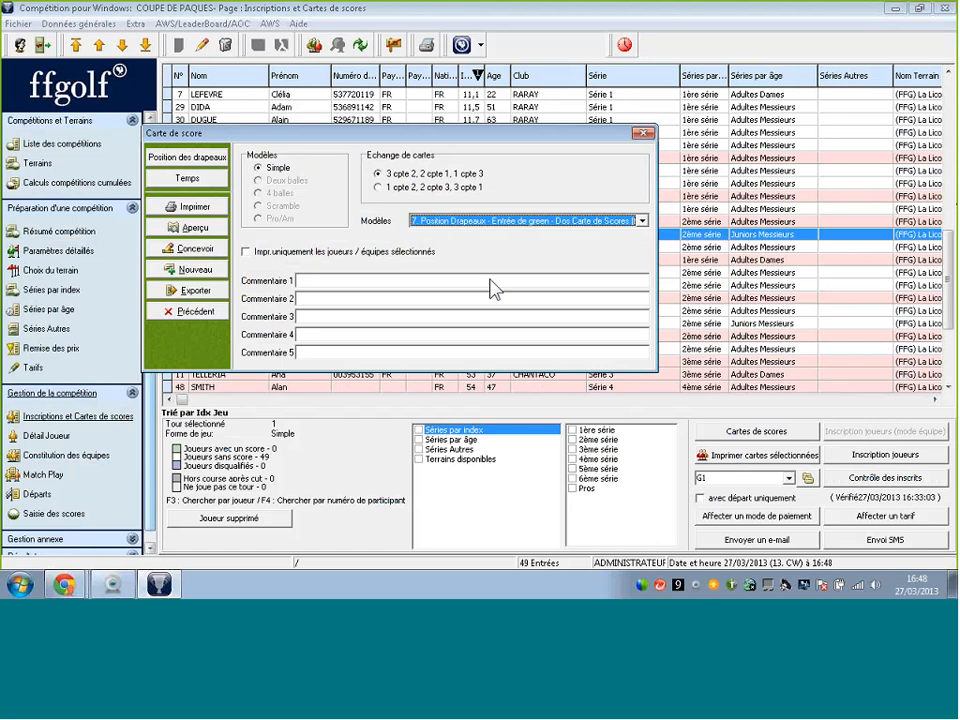
click(196, 228)
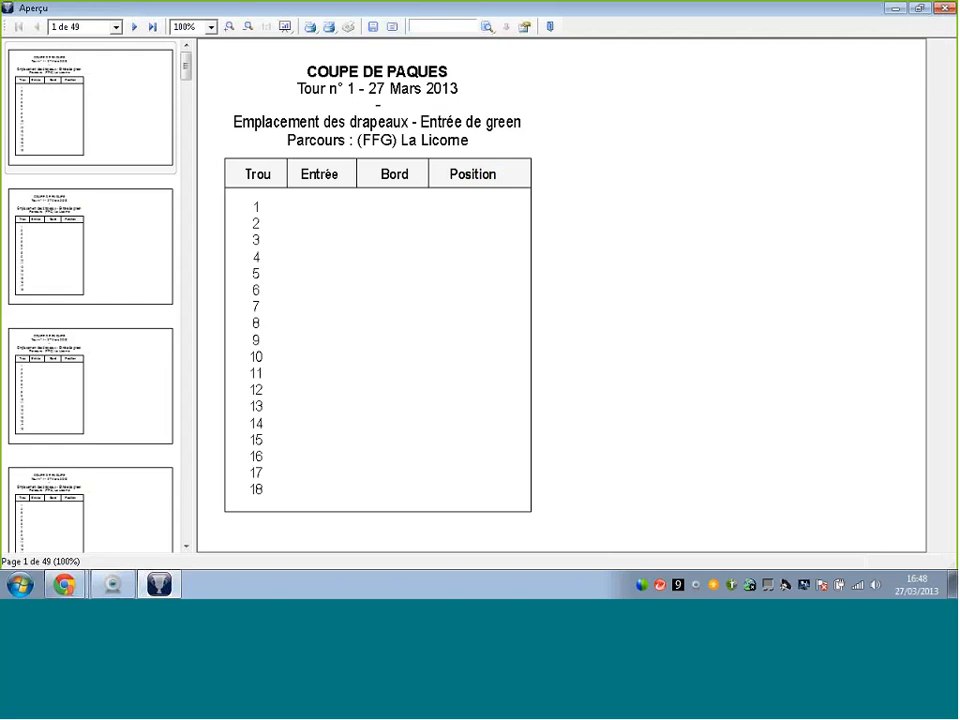
click(944, 9)
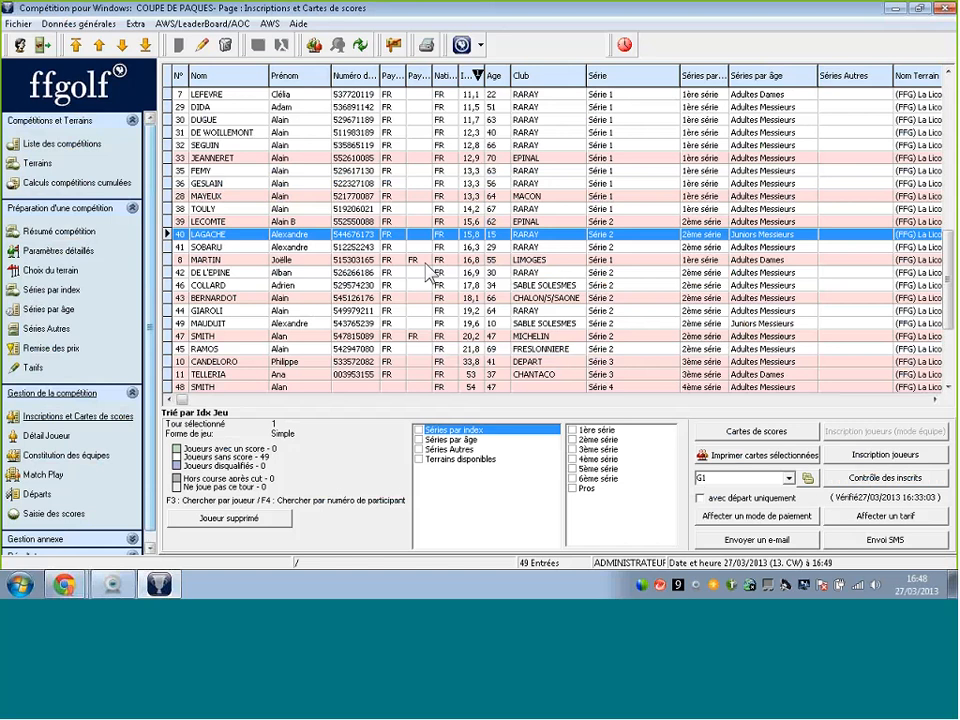
- Preview the score cards with the model "2. Carte de scores sans marqueur (ffgolf).lbl"
click(728, 428)
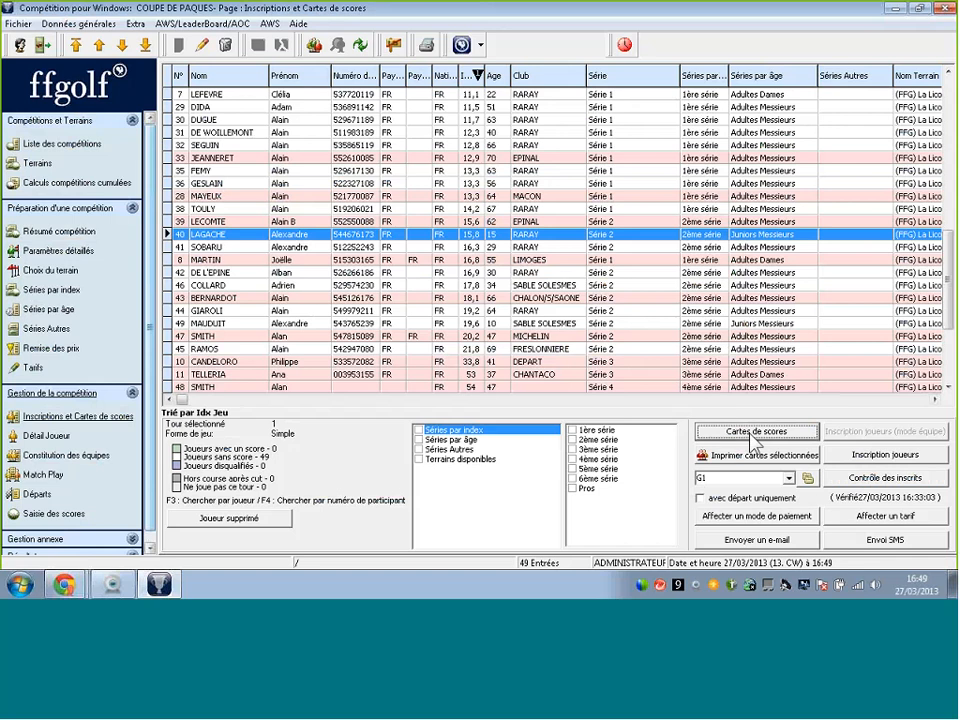
click(510, 220)
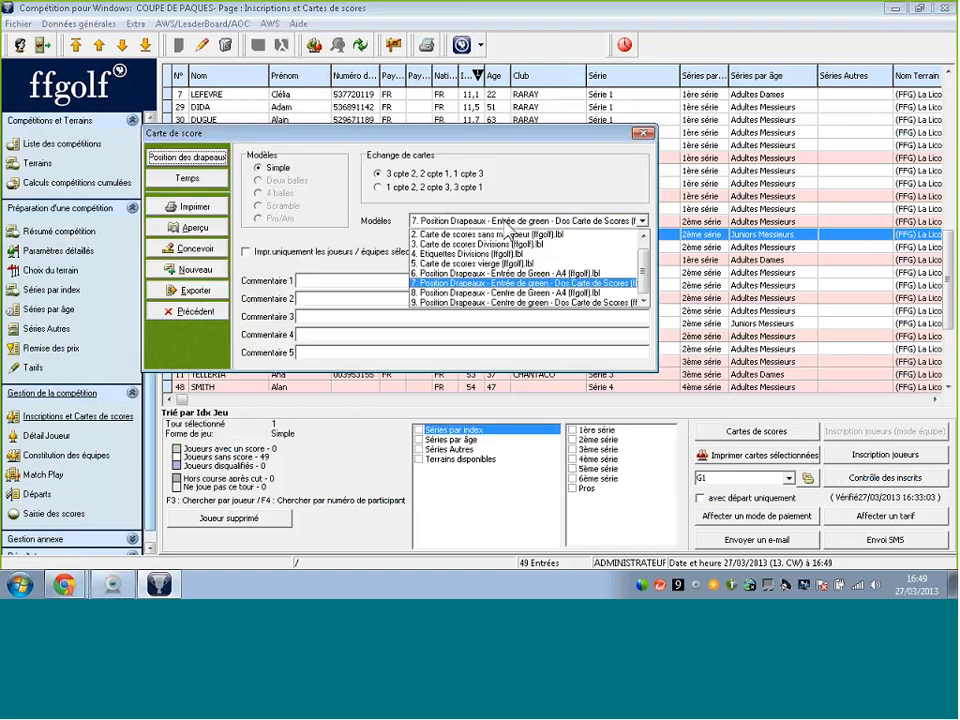
scroll(570, 250, up, 1)
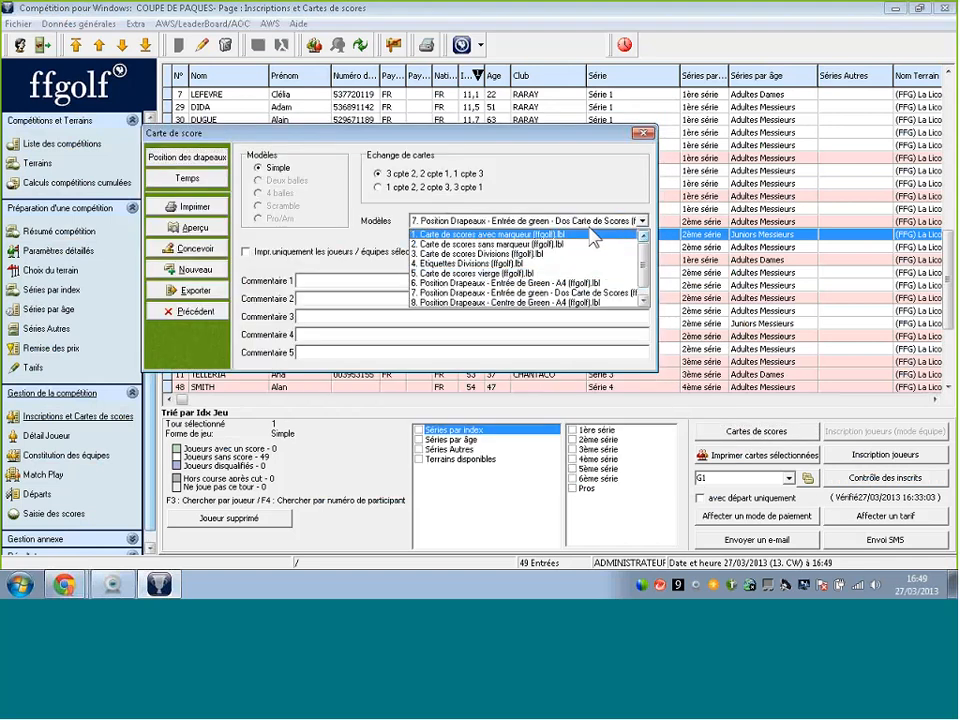
click(585, 244)
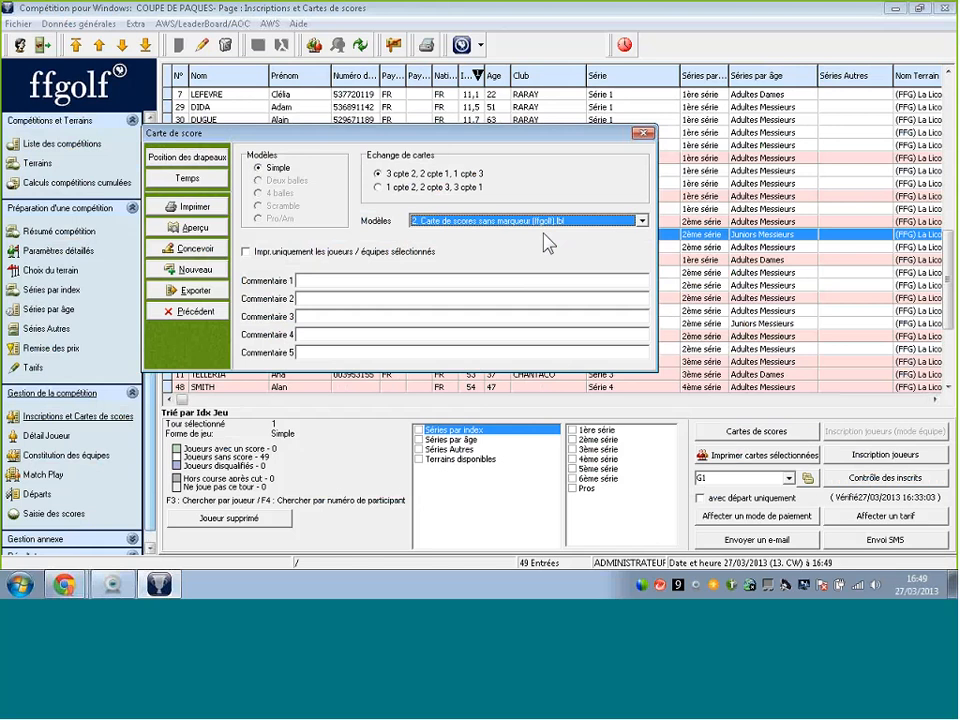
click(196, 228)
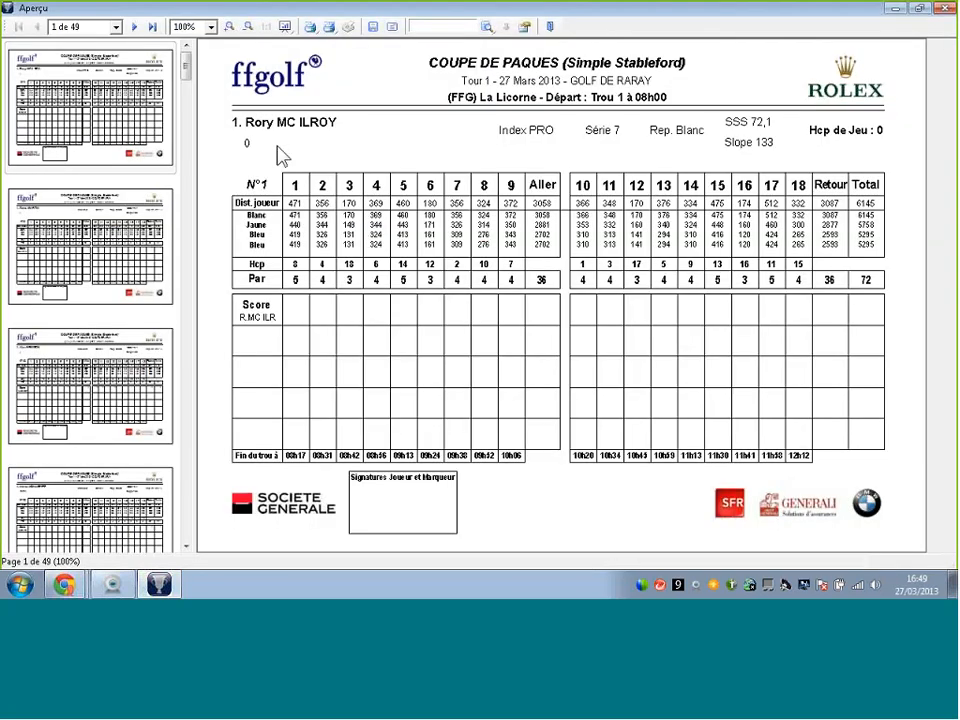
- View the score card on page 5 of the preview and close the preview
click(187, 549)
click(187, 549)
click(187, 549)
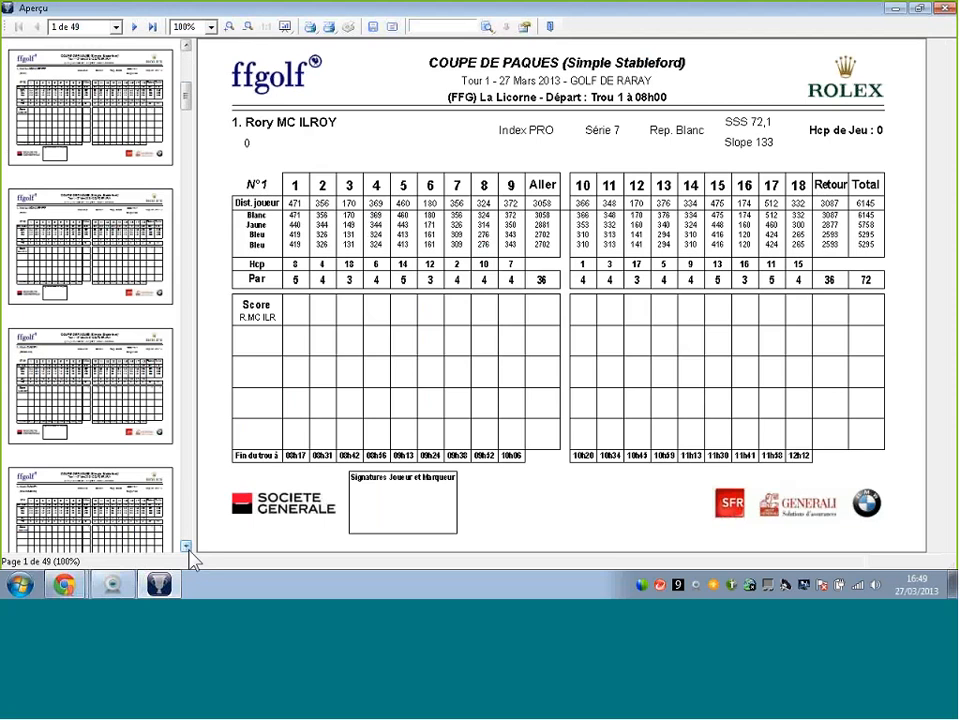
click(80, 198)
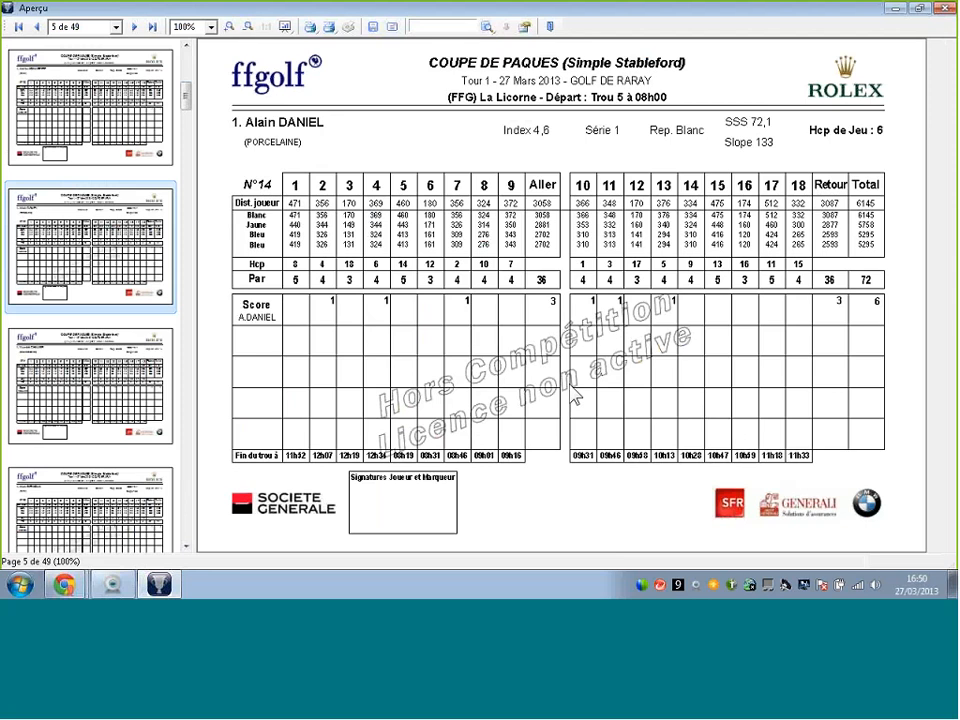
click(943, 9)
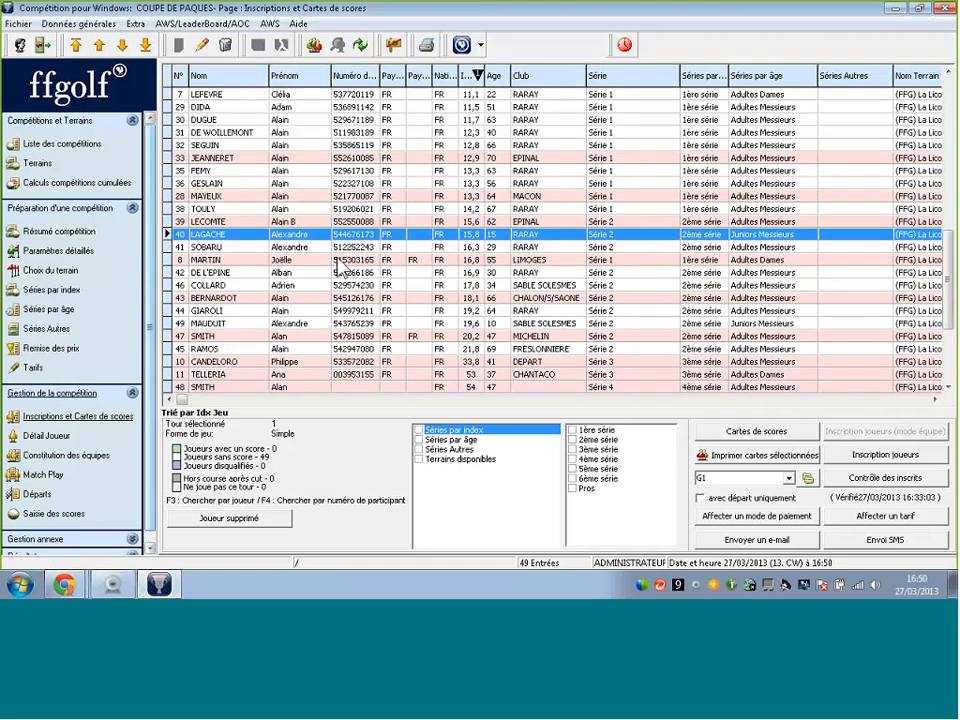
- In score entry, enter 6-5-4-6-5-4-6-4-6 out and 4-6-4-6-5-4-6-4-6 in for the RARAY player with index 15,8, and save the scores
click(52, 515)
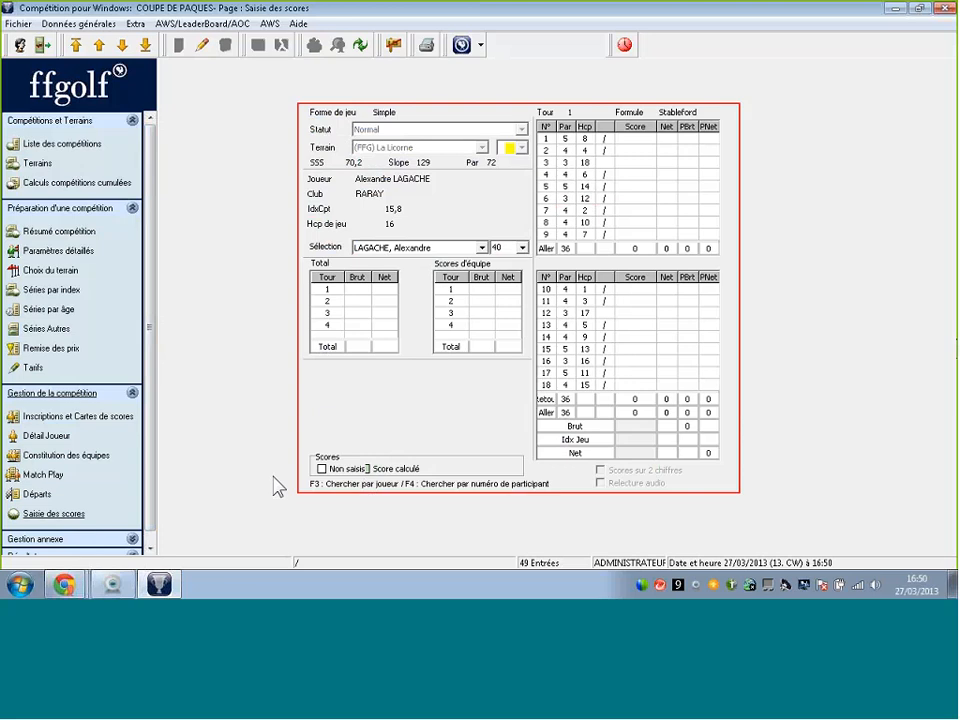
click(637, 140)
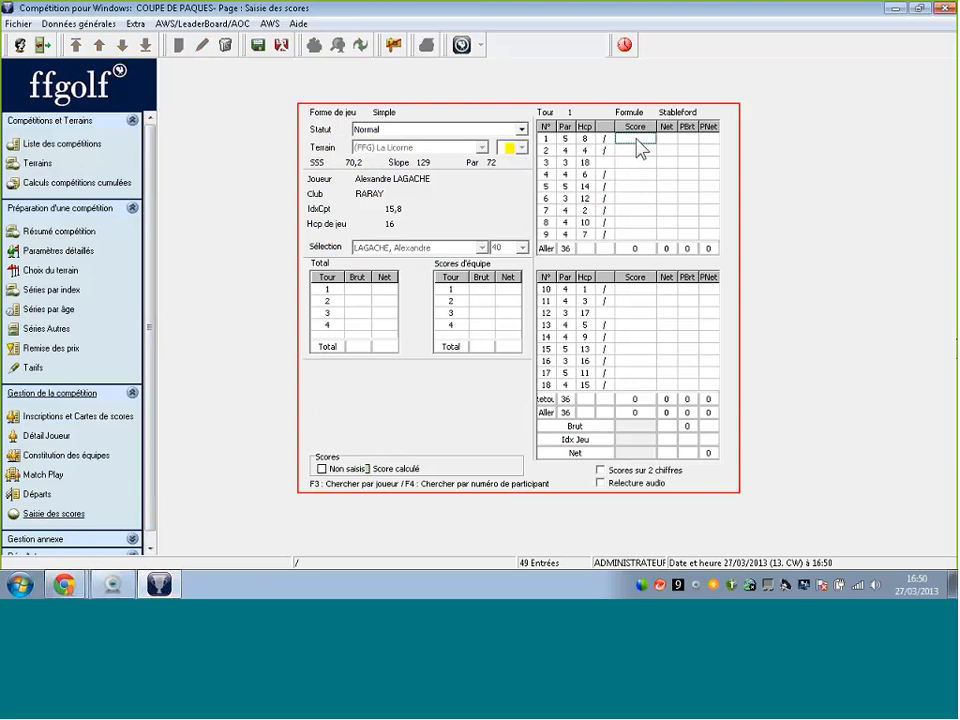
text(6446546464)
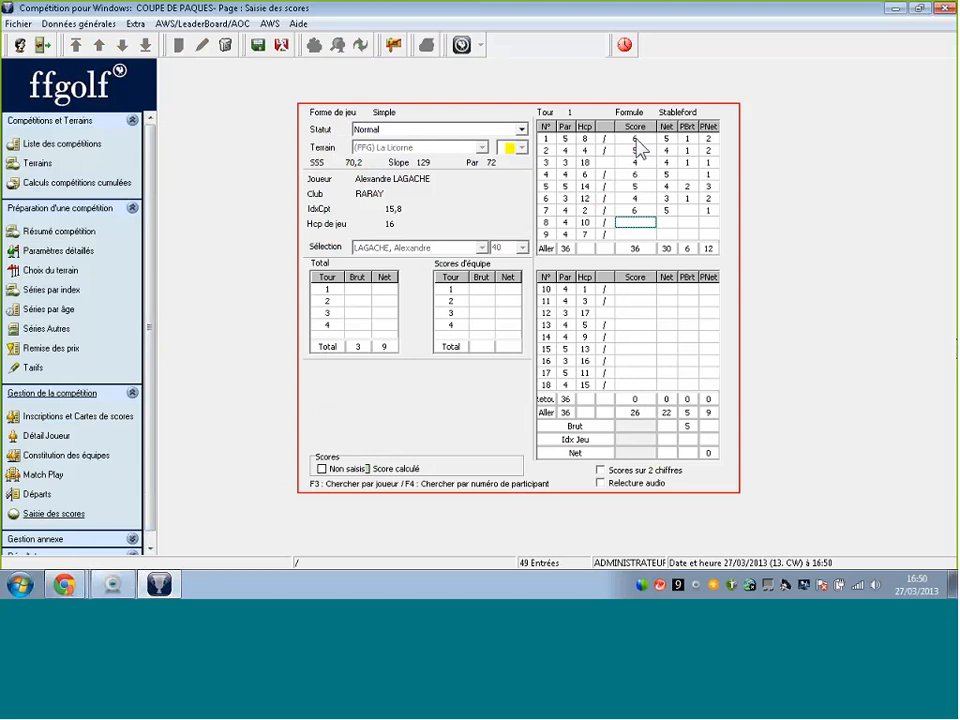
text(64654646)
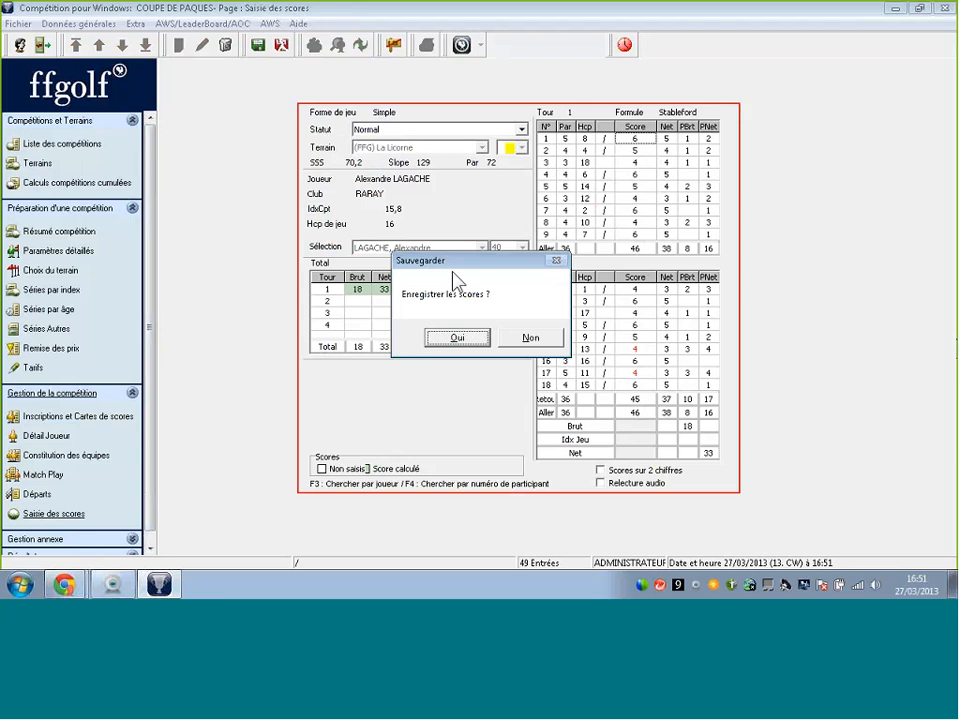
drag(456, 279, 471, 371)
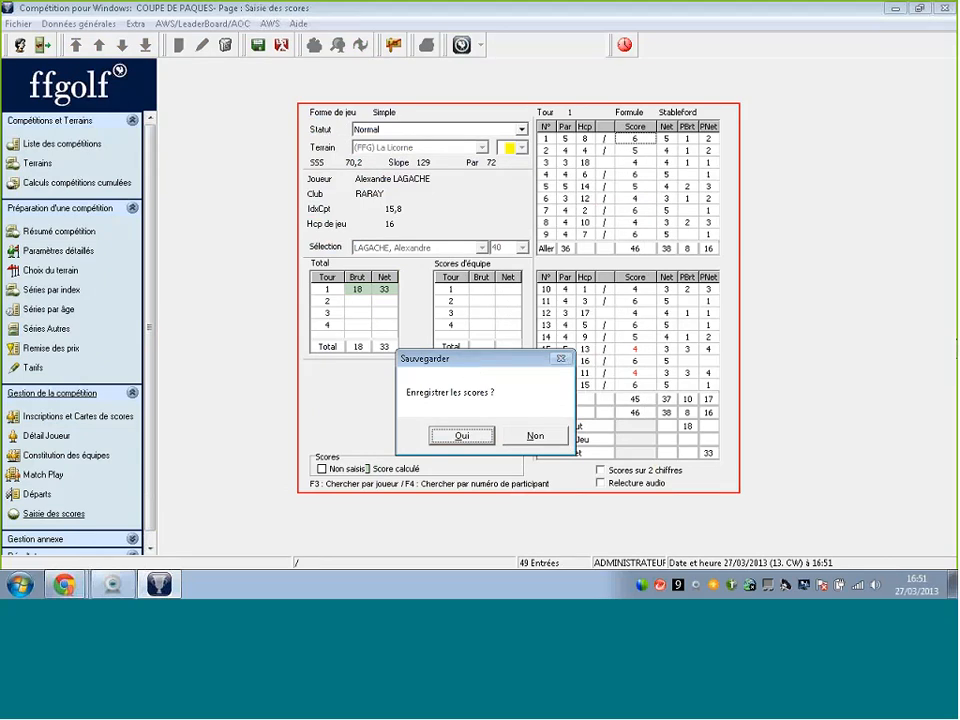
click(465, 438)
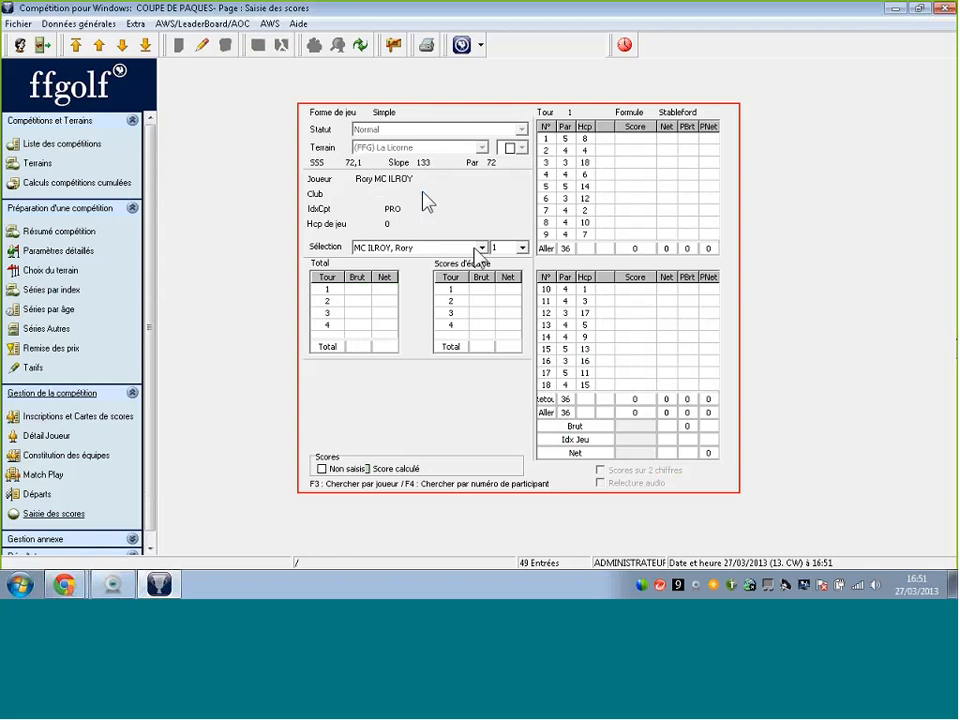
- Look through the list of players available for selection in score entry
click(482, 248)
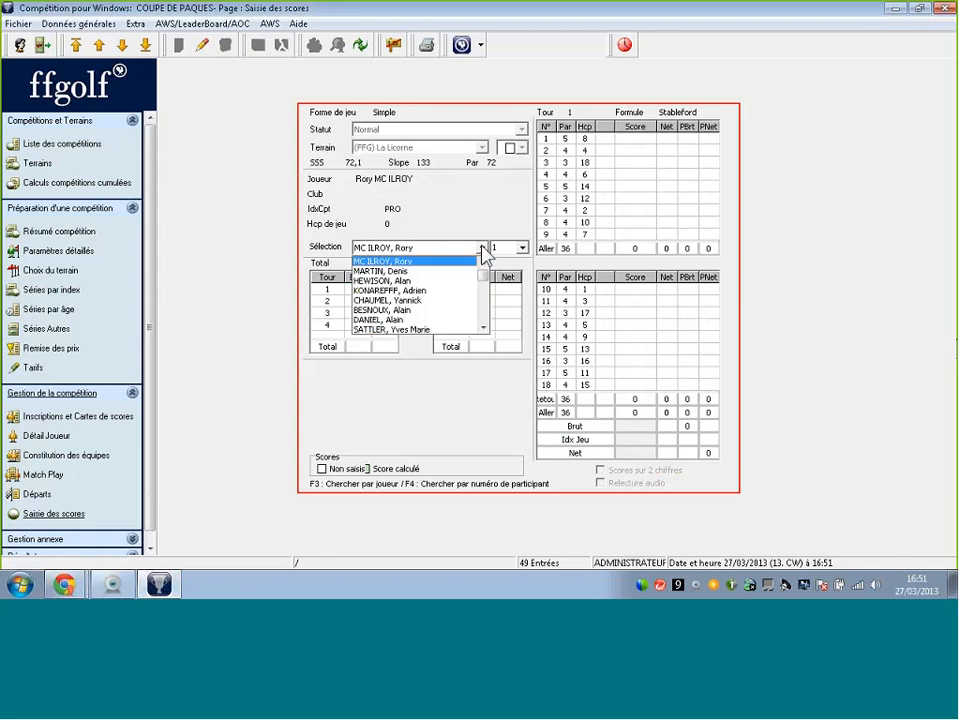
mouse_move(485, 283)
mouse_down()
mouse_move(486, 322)
mouse_move(485, 268)
mouse_up()
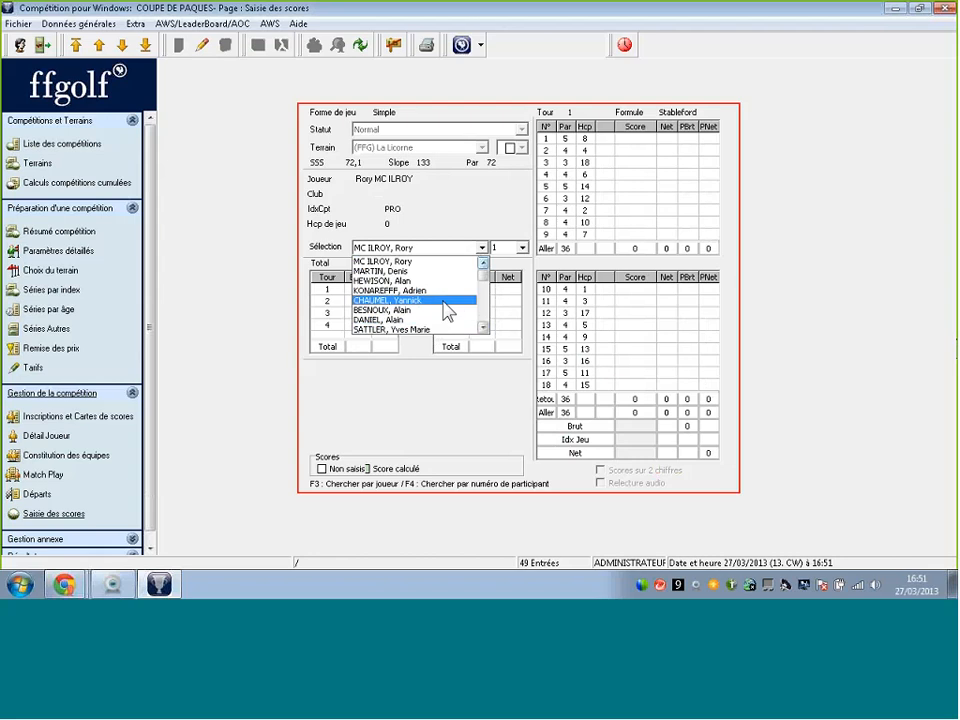
scroll(490, 290, down, 2)
scroll(489, 282, up, 2)
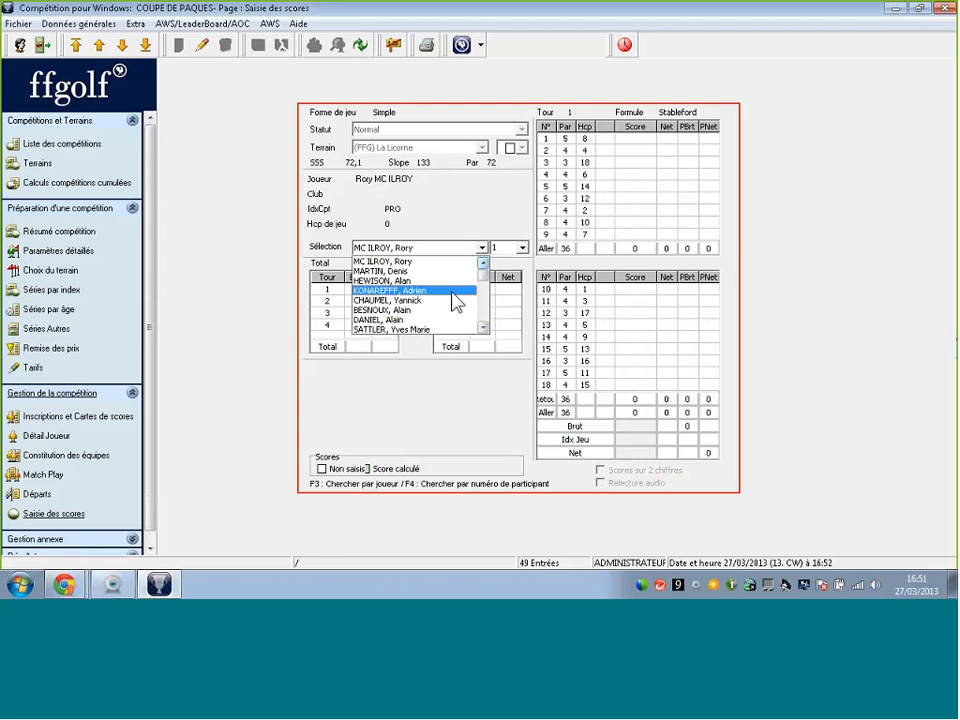
click(469, 226)
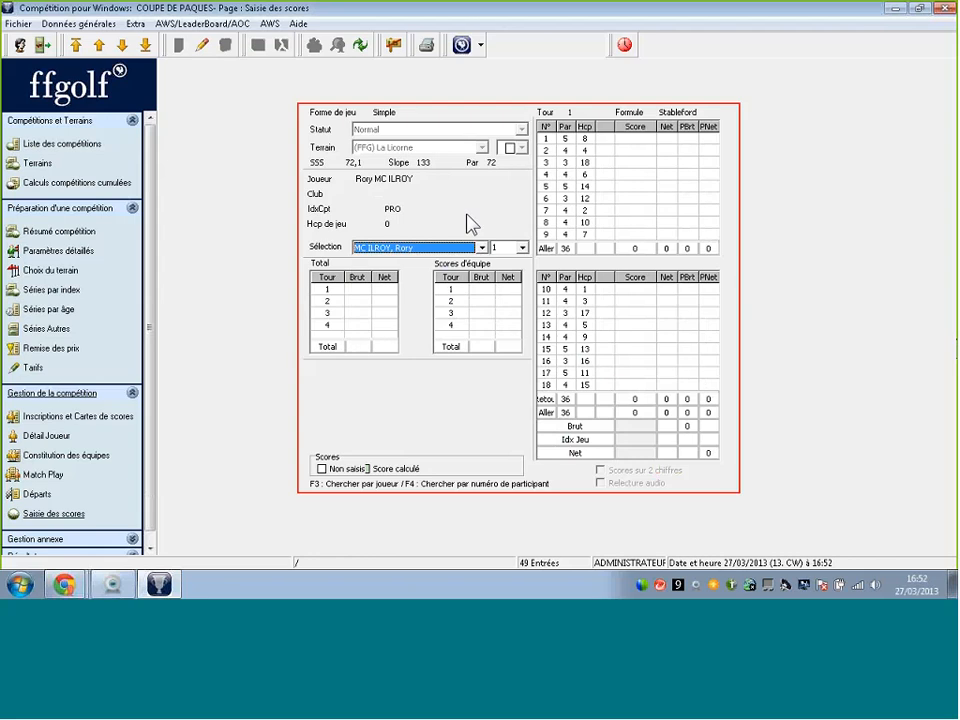
- Search the players by the first letters of the surname and load the DEPART club player with index 33,8
key(F3)
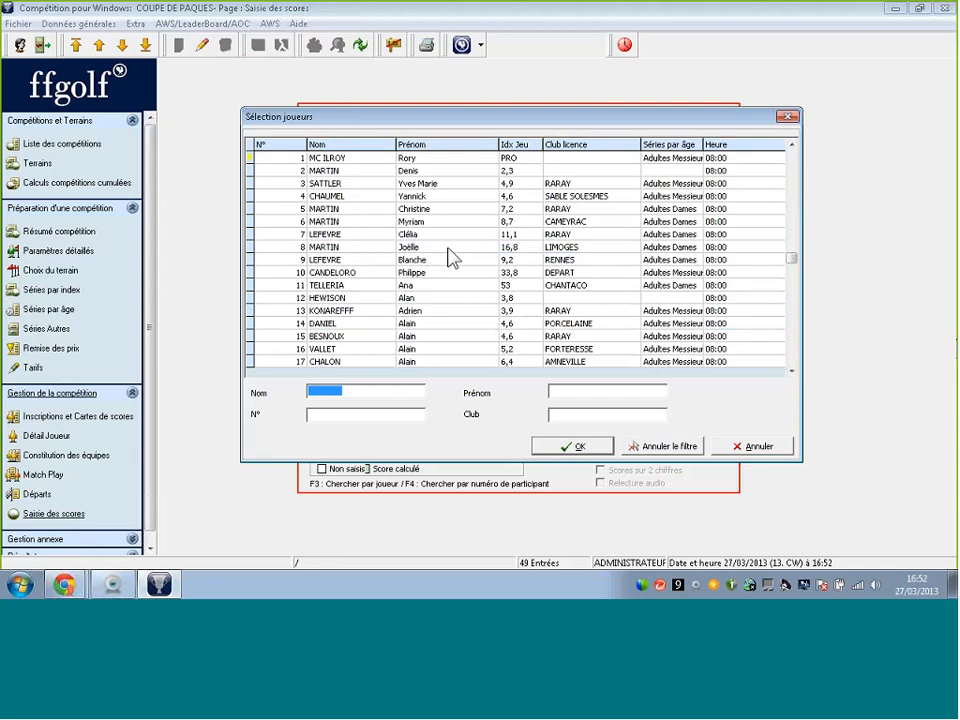
text(can)
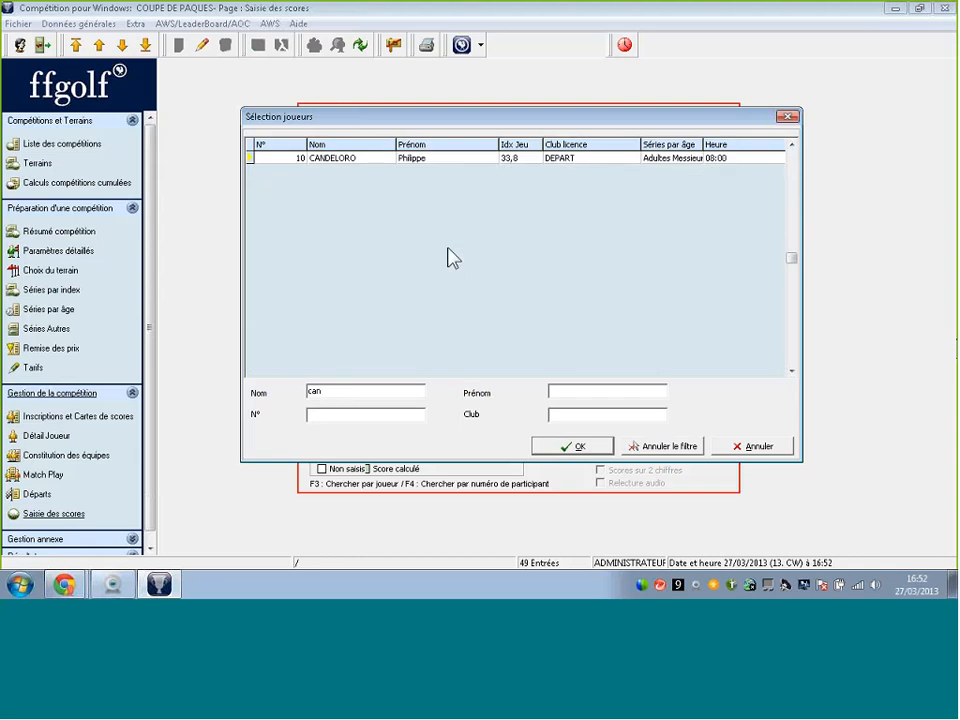
key(Return)
key(Return)
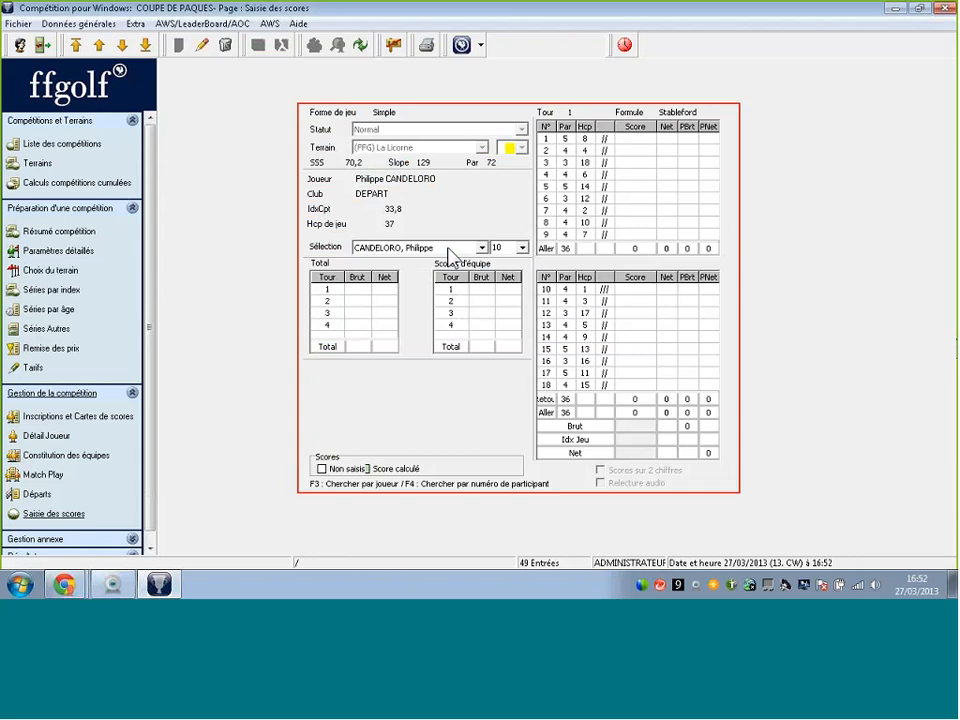
- Find the player with index 2,3 by surname and enter the scores 4-5-6-5-4 for holes 1 to 5
key(F3)
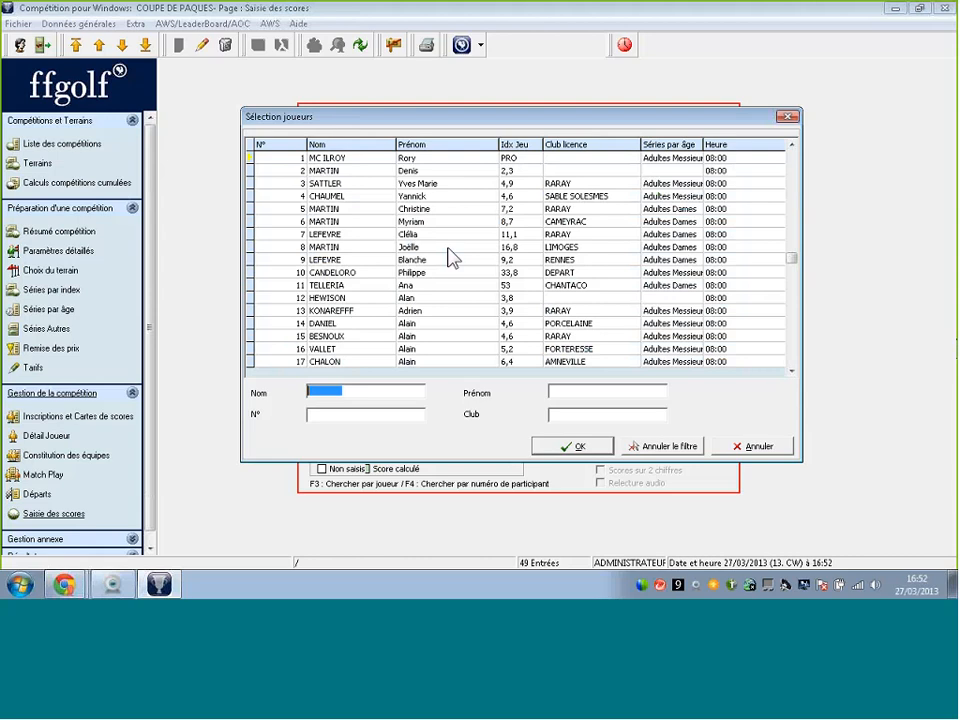
text(martin)
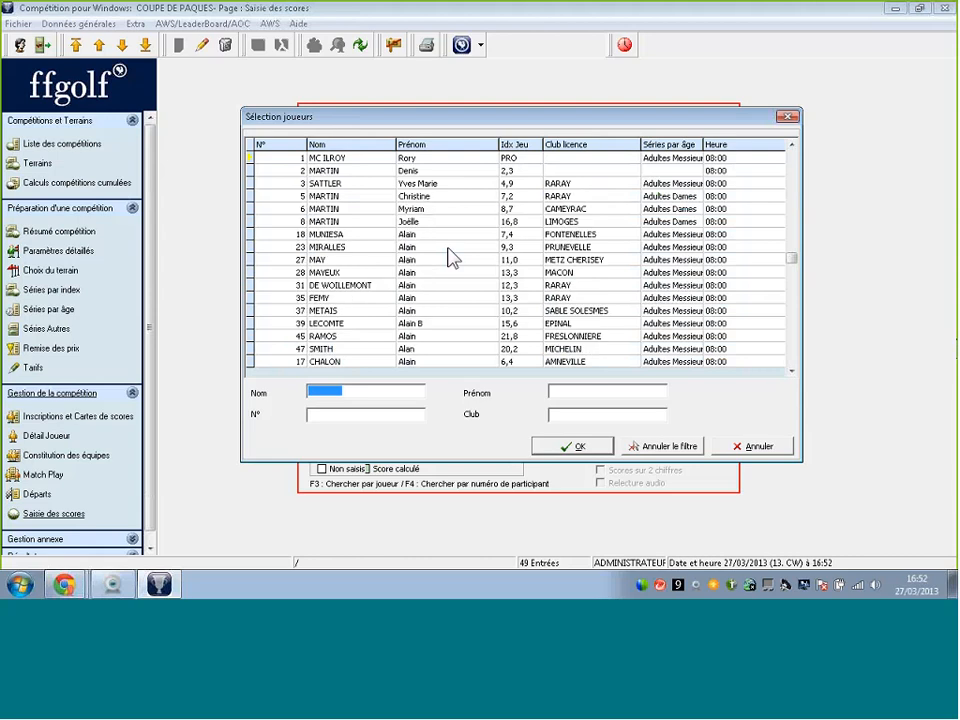
key(Return)
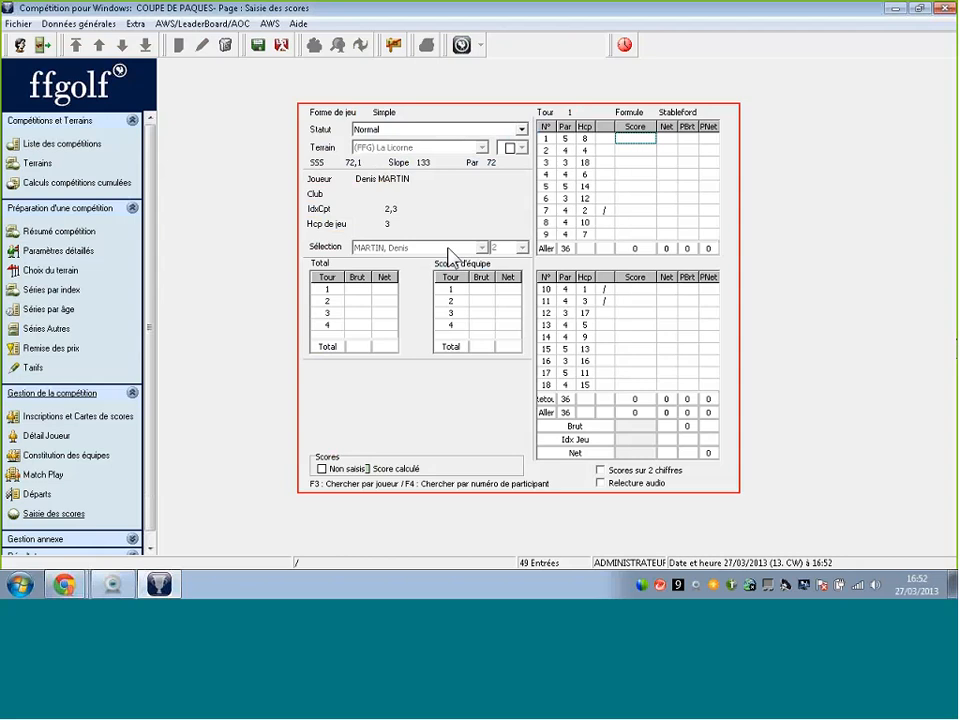
text(4)
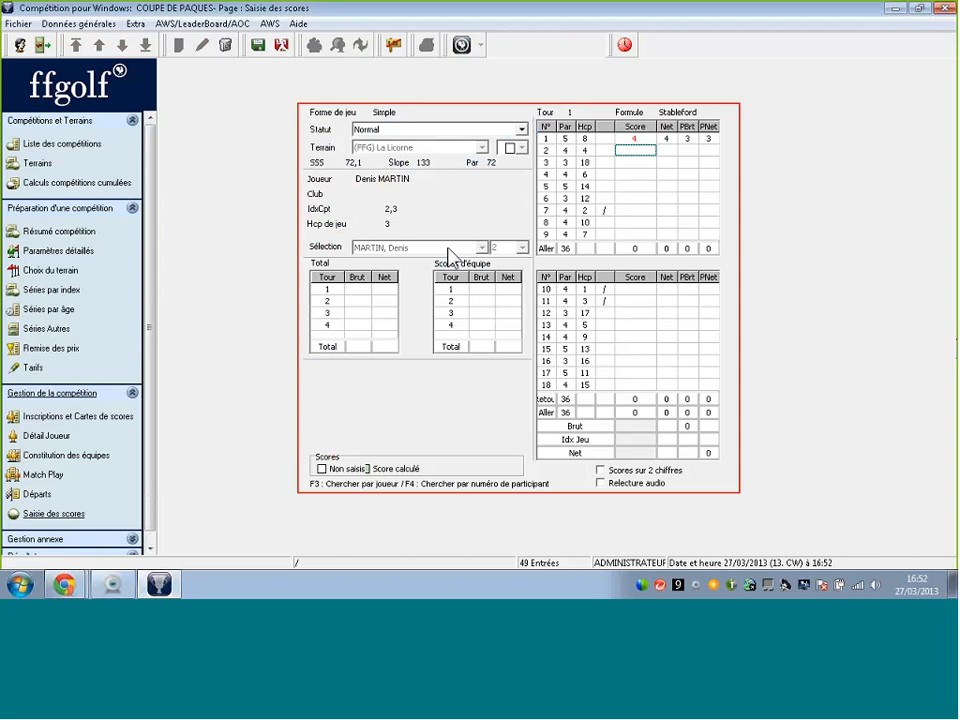
text(5654)
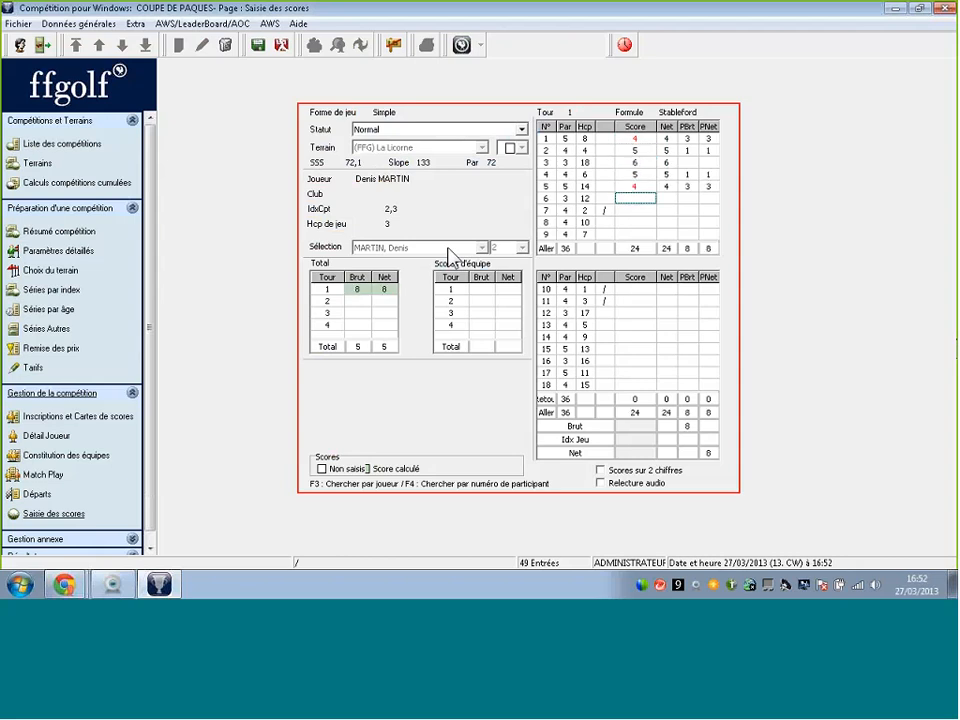
- Leave holes 6 to 8 empty and enter the scores 6-5-4 for holes 9 to 11
key(Down)
key(Down)
key(Down)
text(654)
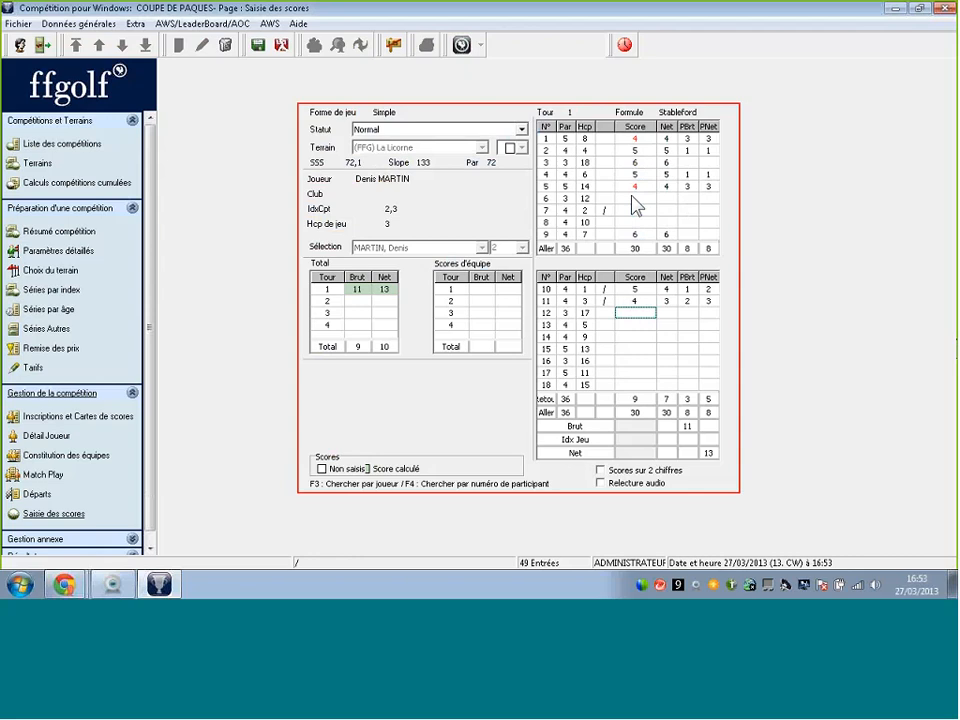
- Enter the scores 12, 13, 1 and 2 for holes 12 to 15
text(1)
text(2)
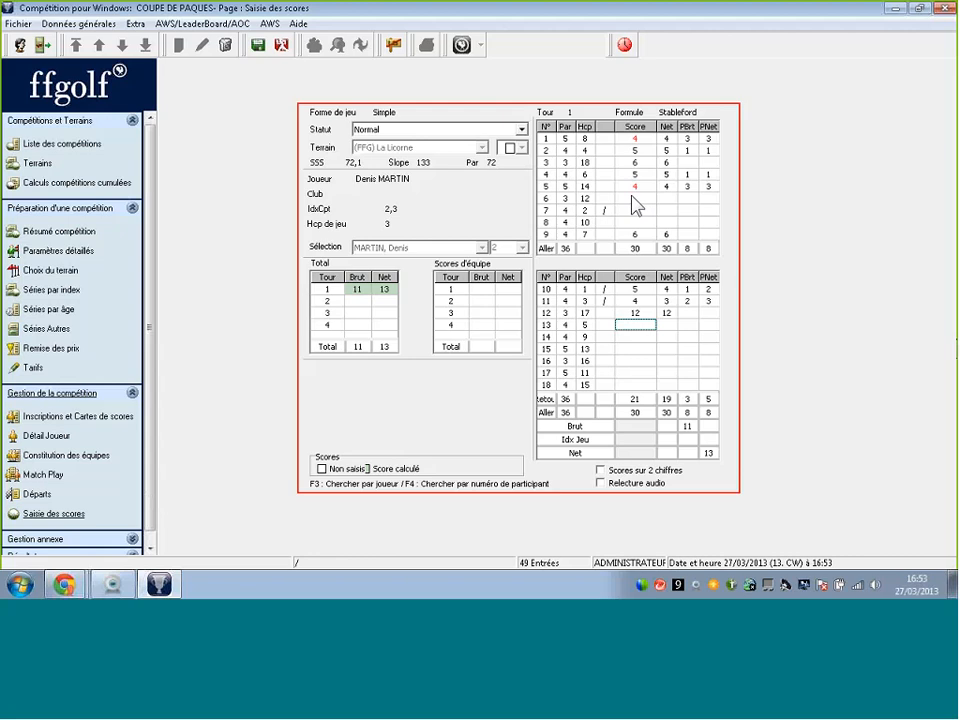
text(13)
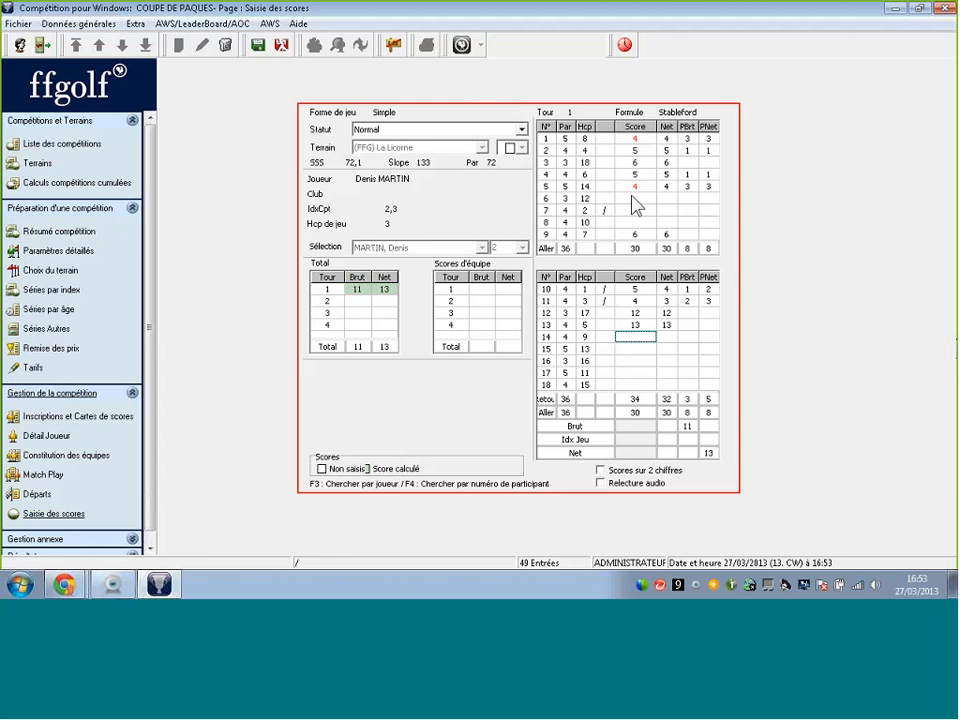
text(1)
key(Return)
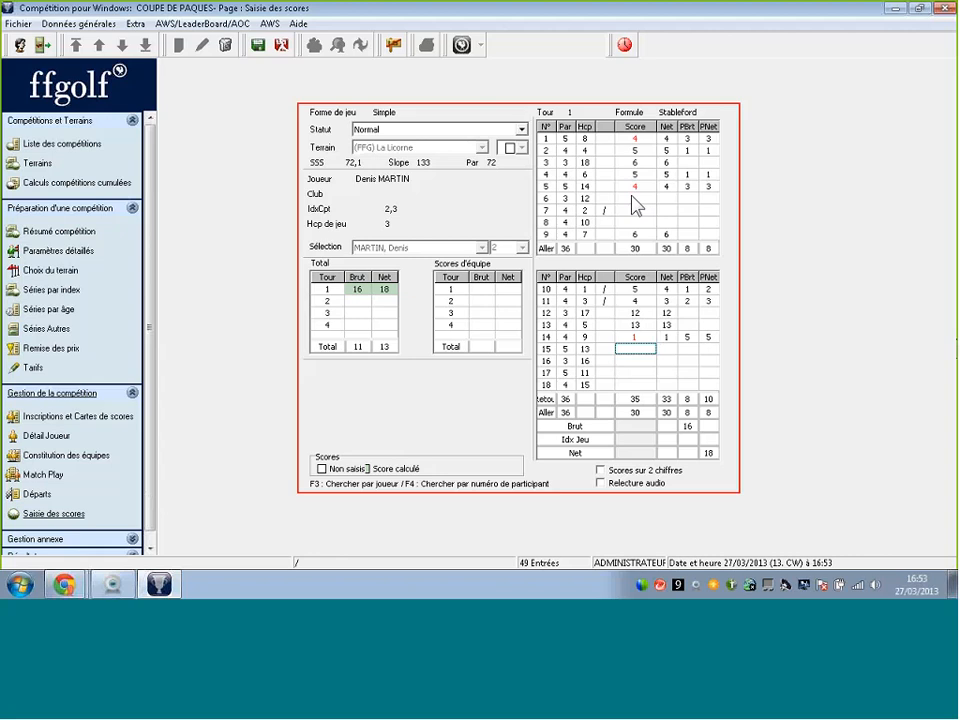
text(2)
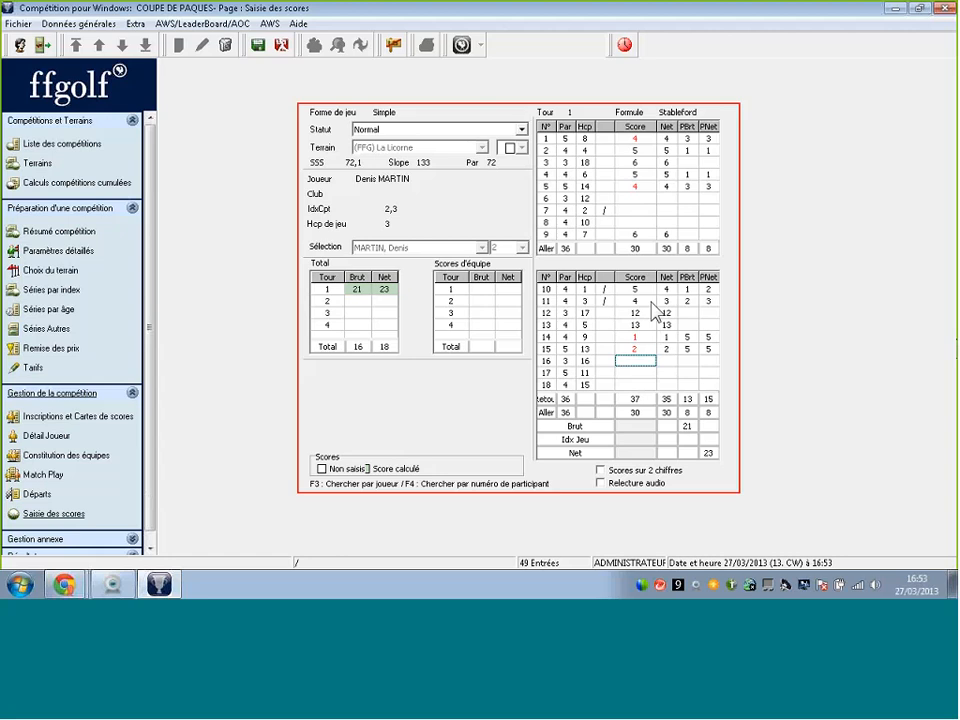
- Enter 21 for hole 16 with "Scores sur 2 chiffres" enabled, and disable that option again
click(605, 472)
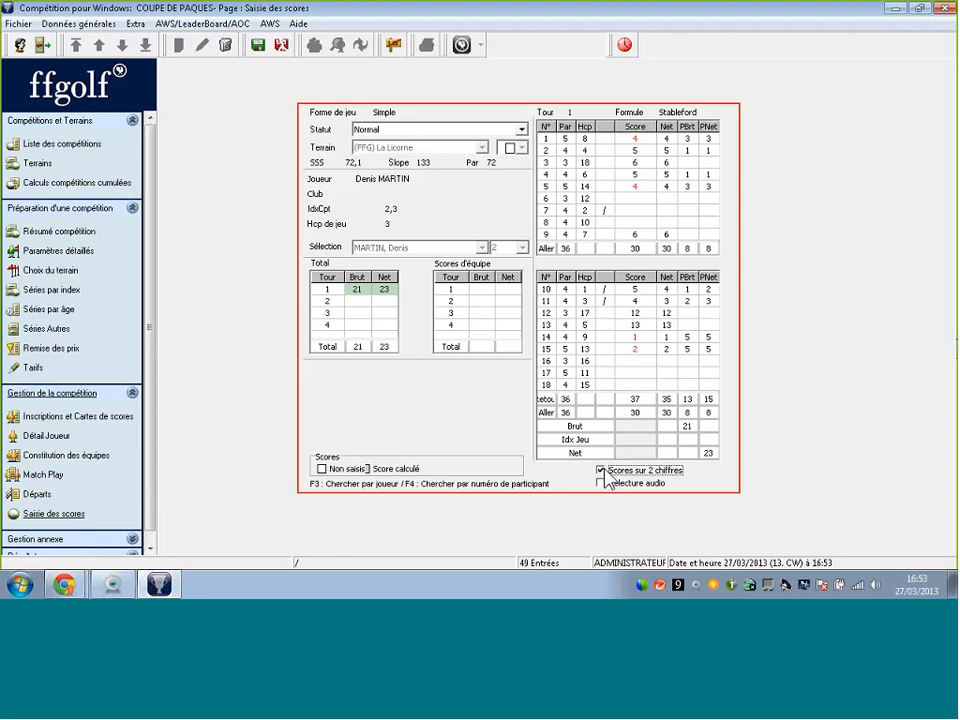
click(630, 361)
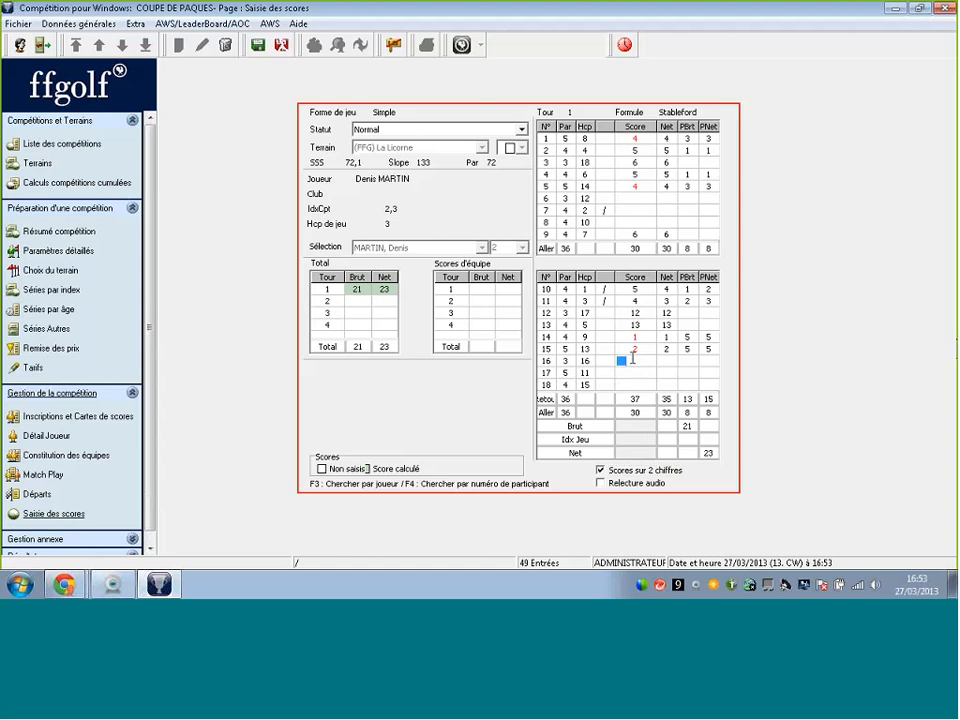
text(21)
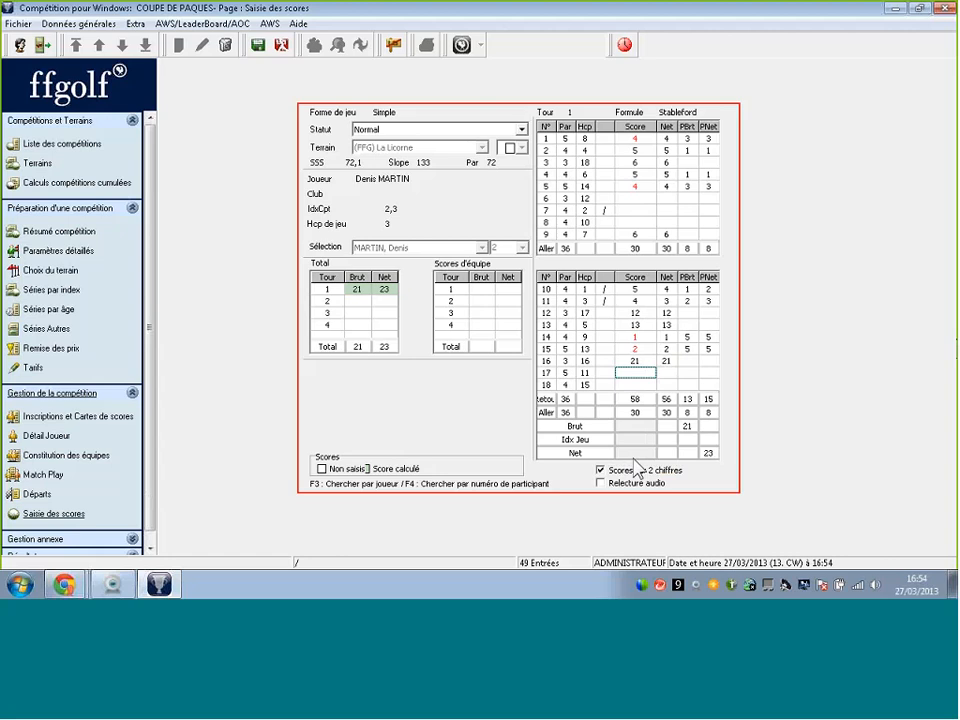
click(602, 470)
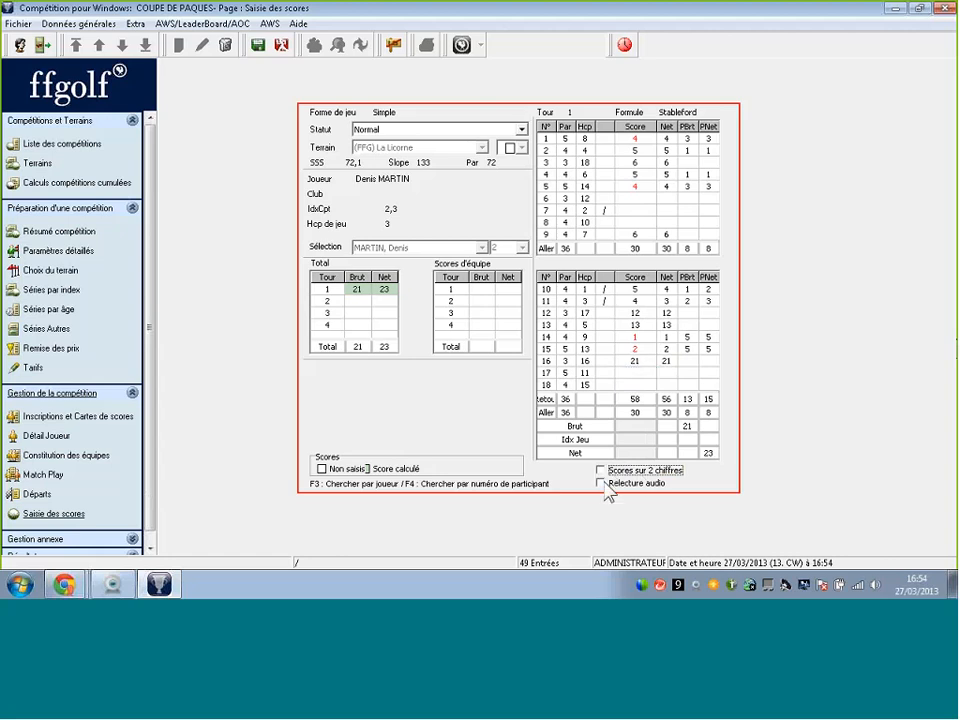
- Turn "Relecture audio" on and off again, enter 5 and 4 for holes 17 and 18, and save the scores
click(601, 483)
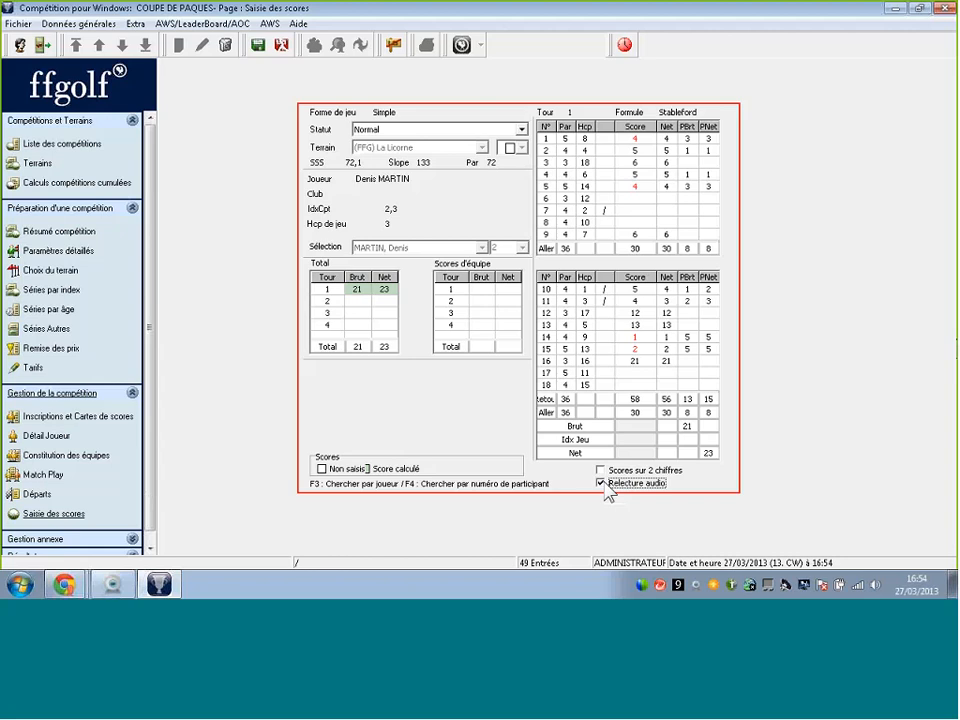
click(605, 486)
click(645, 372)
text(54)
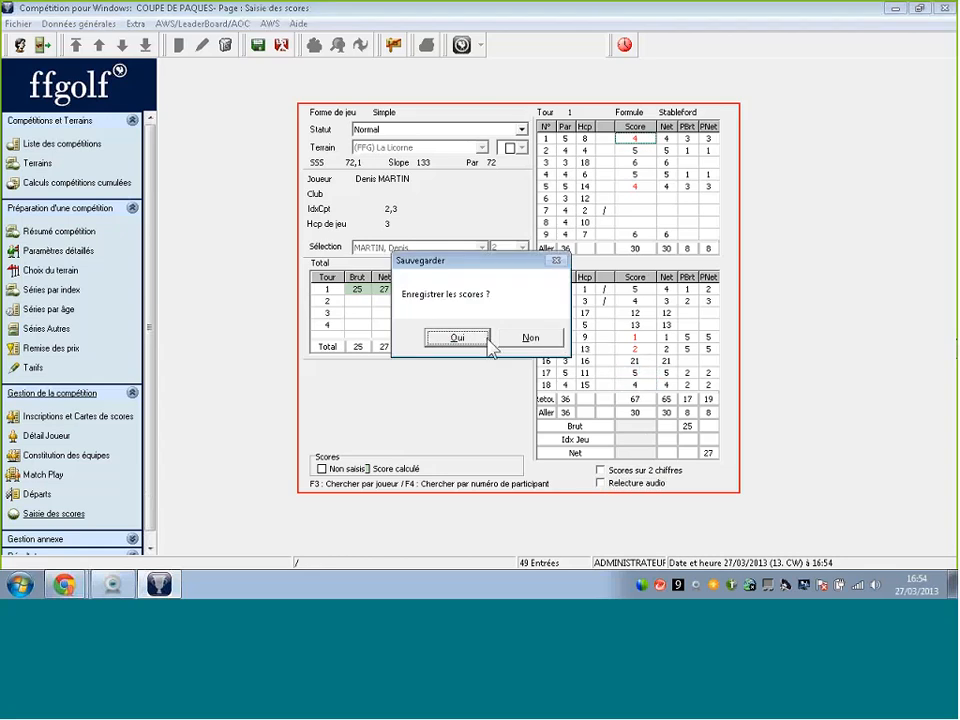
click(480, 341)
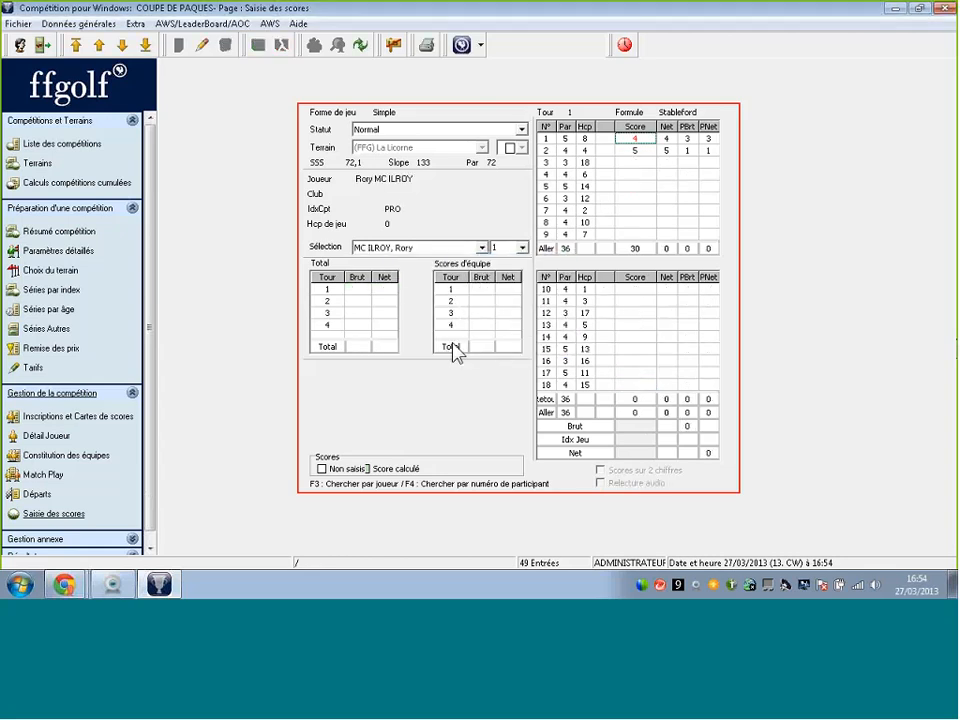
- View the registrations and score cards list, and reconnect as user FFGolf with the account password
click(75, 420)
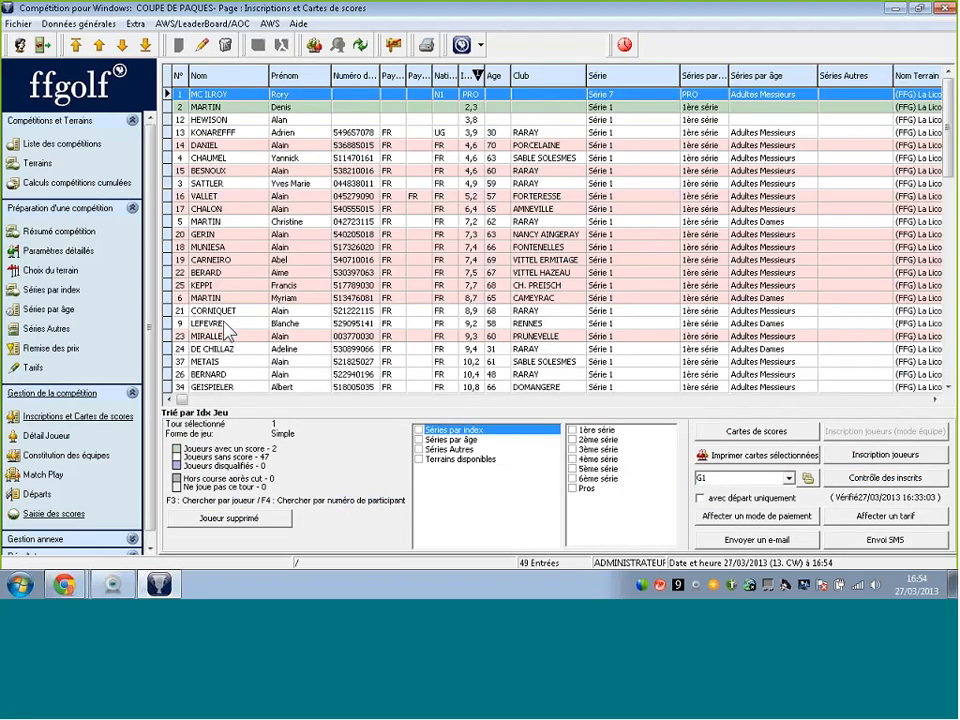
click(19, 46)
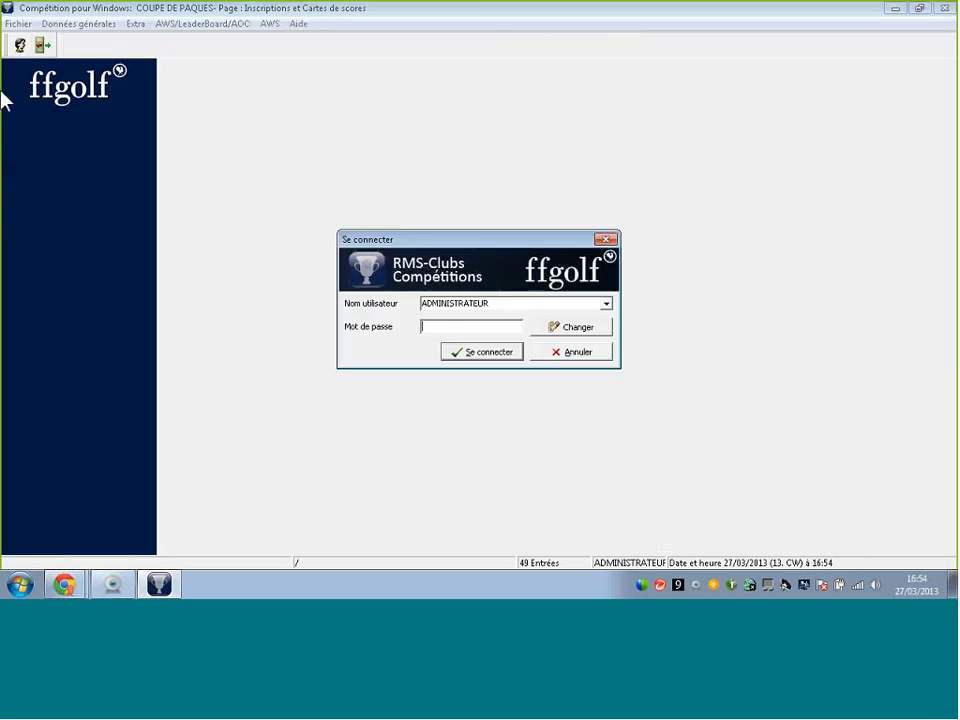
click(607, 307)
click(482, 337)
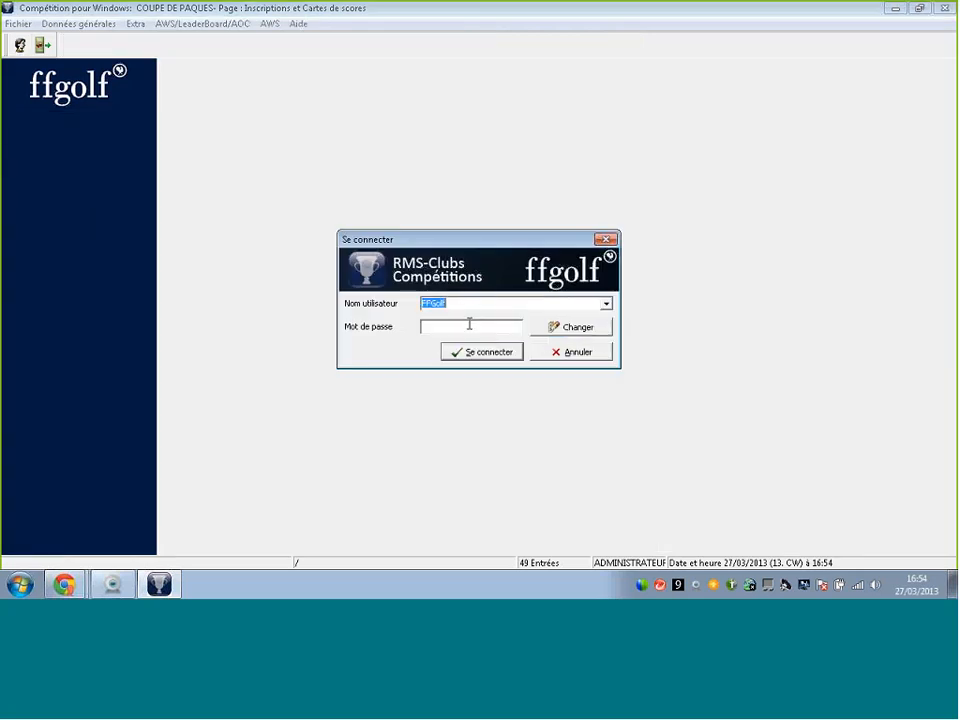
click(469, 324)
text(****)
text(*****)
click(492, 354)
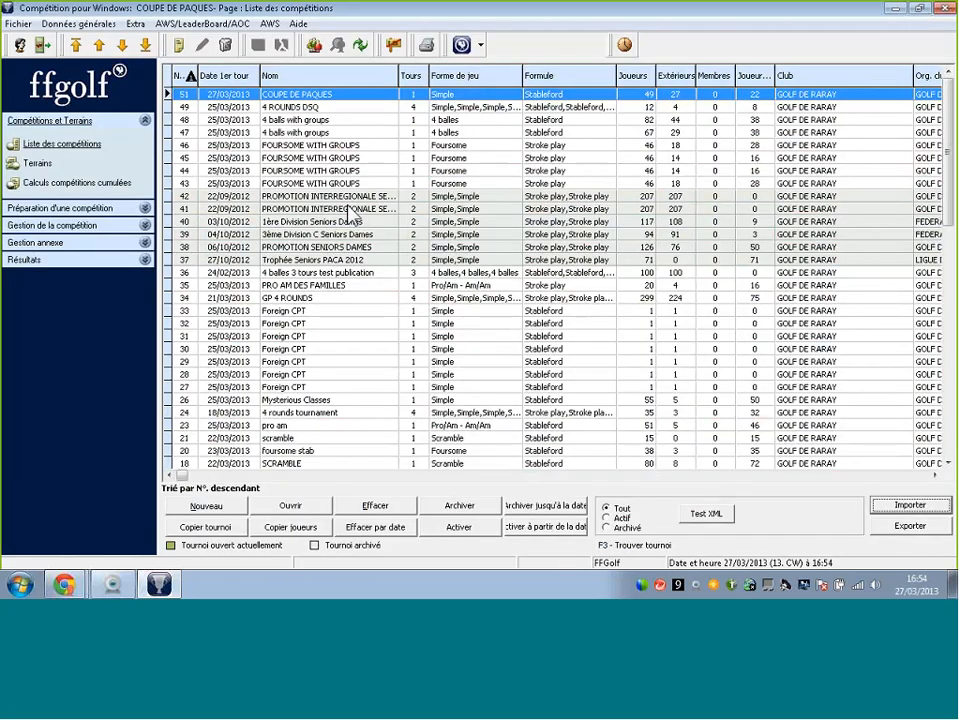
- Open the COUPE DE PAQUES competition's registrations and generate random test results for the players
double_click(295, 94)
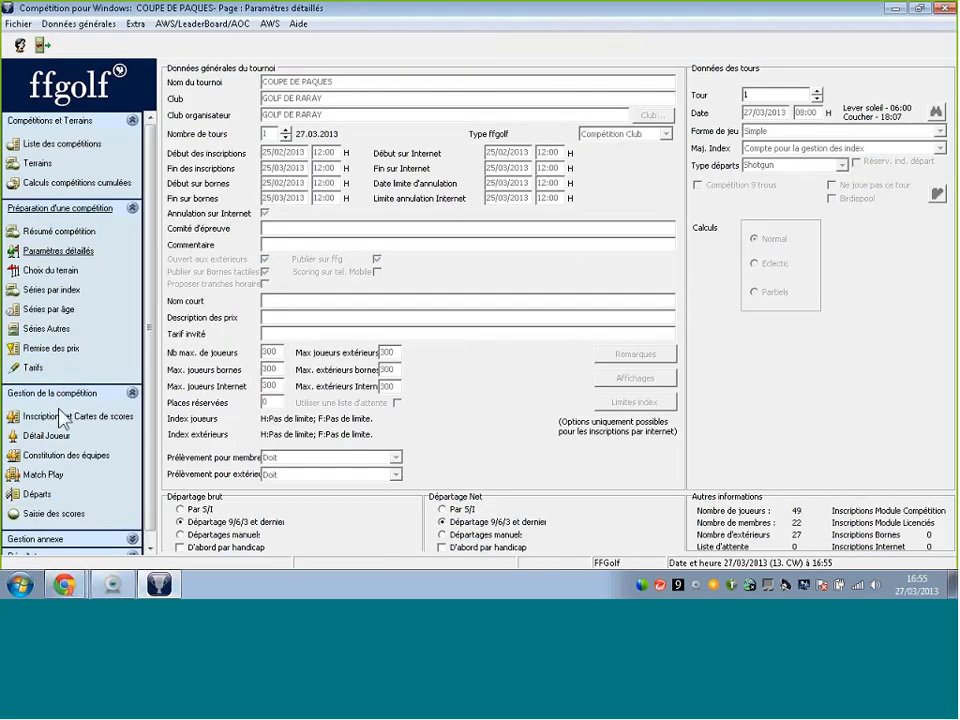
click(58, 418)
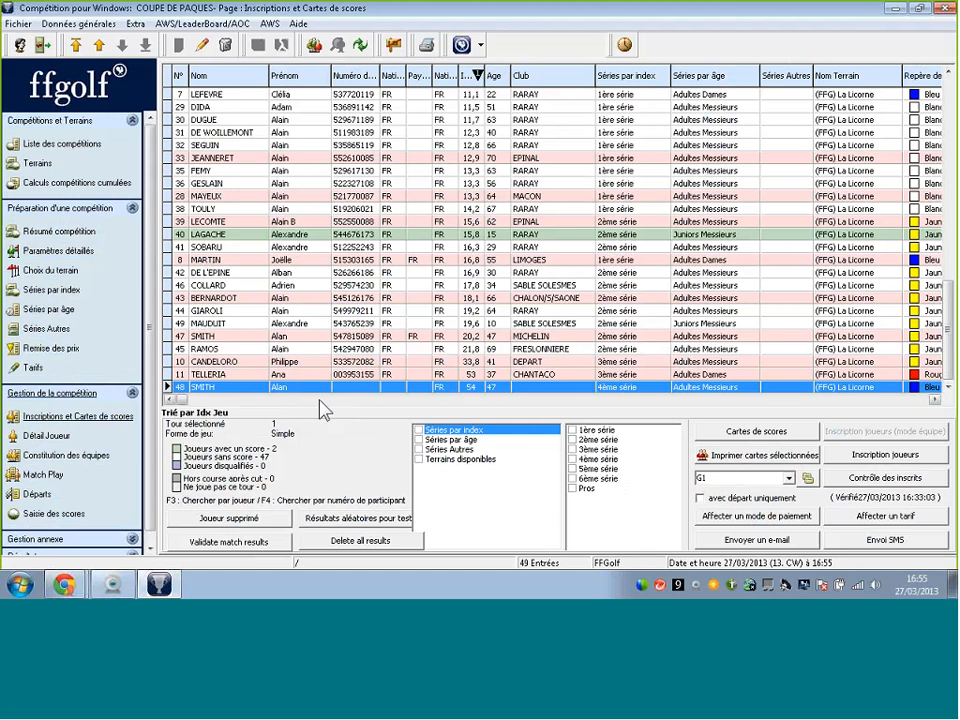
click(350, 520)
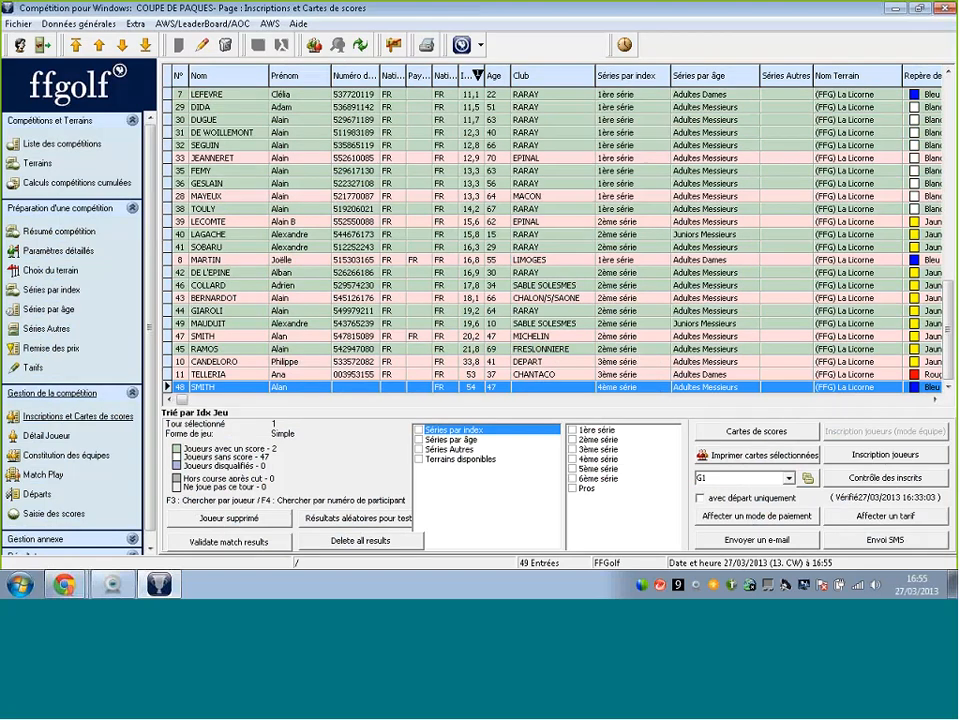
- Reconnect as user ADMINISTRATEUR, clearing the first password entry and entering the account password again
click(20, 48)
click(606, 303)
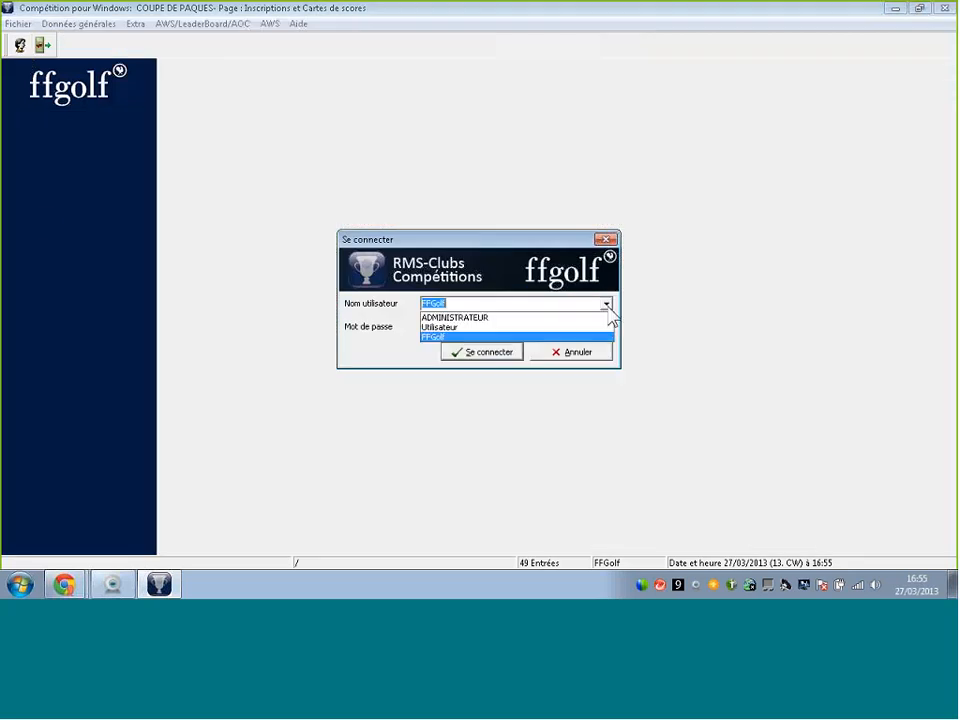
click(483, 318)
click(481, 325)
text(*****)
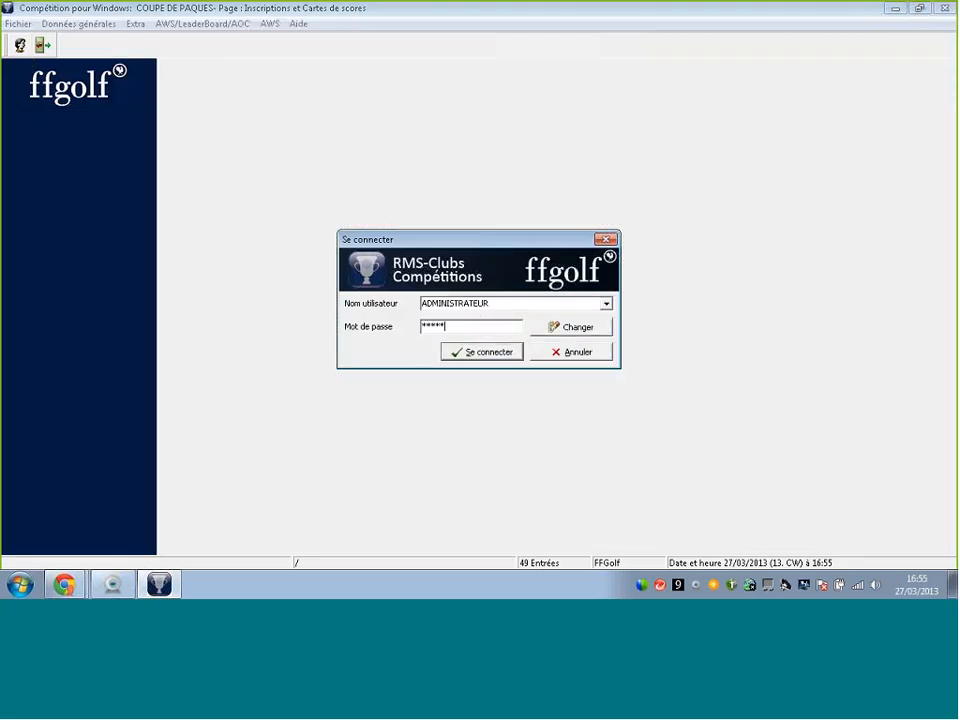
key(BackSpace)
key(BackSpace)
key(BackSpace)
key(BackSpace)
key(BackSpace)
text(****)
click(487, 350)
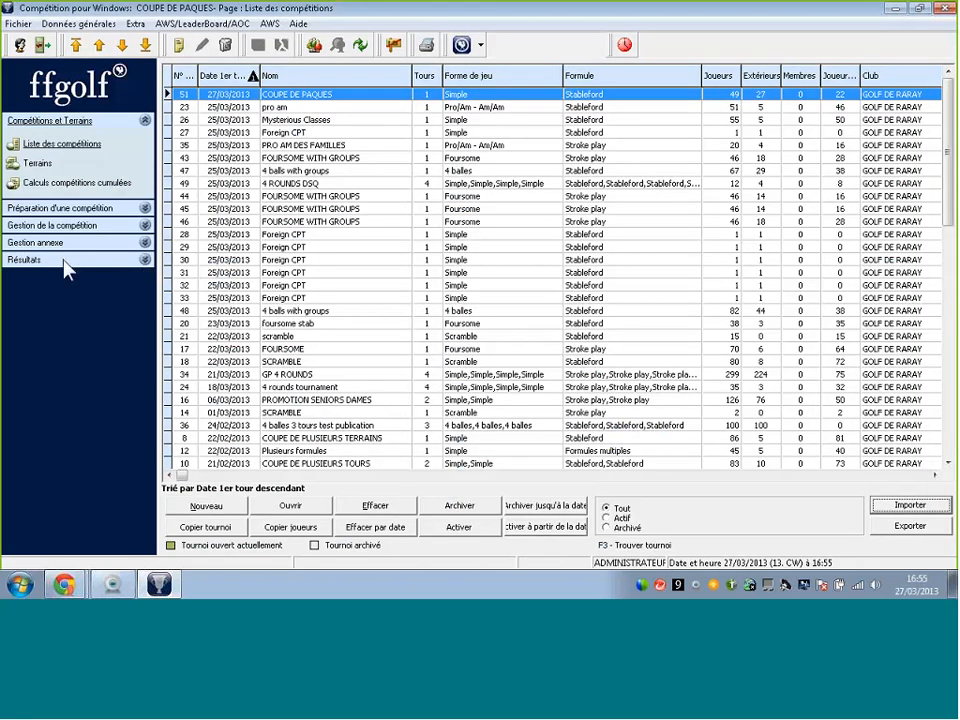
- Open the competition's rankings and prizes and restrict the gross result list to Messieurs in the 1ère série
click(65, 262)
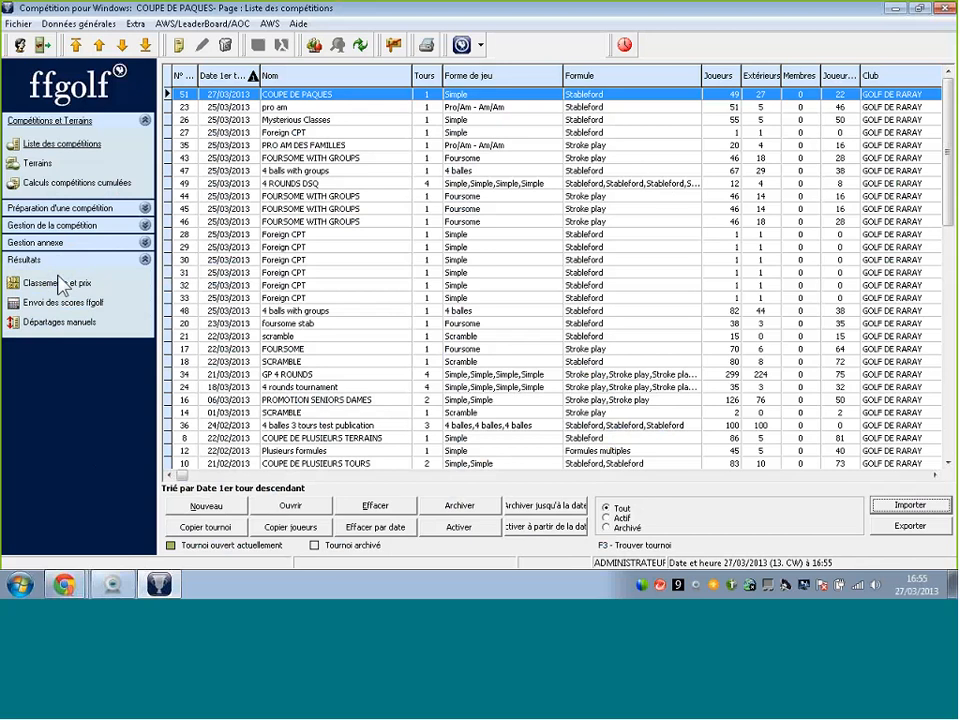
click(44, 286)
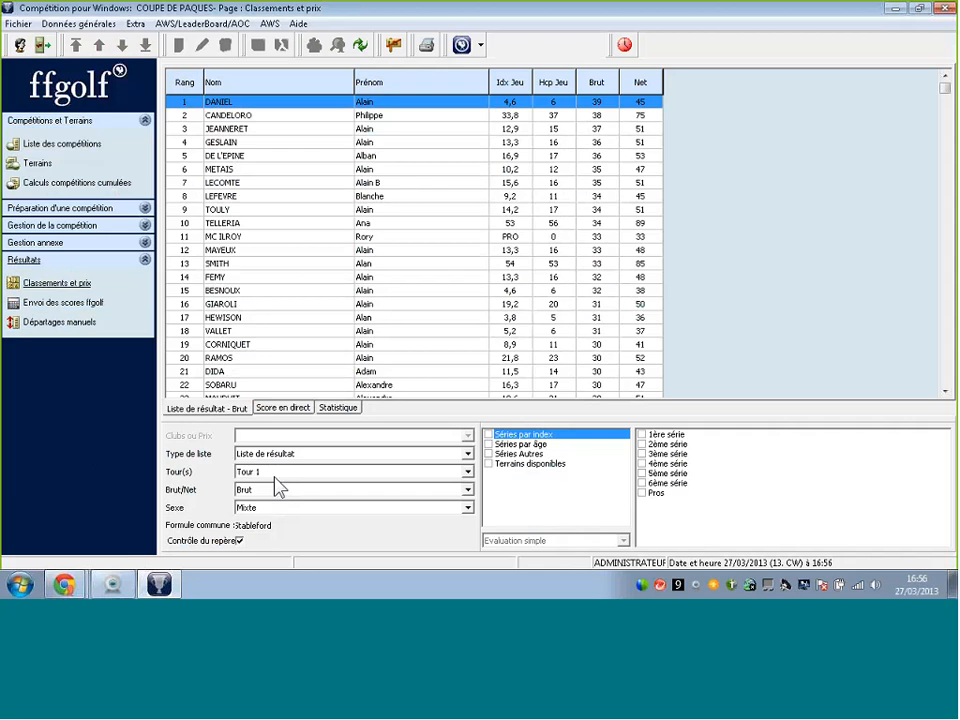
click(263, 510)
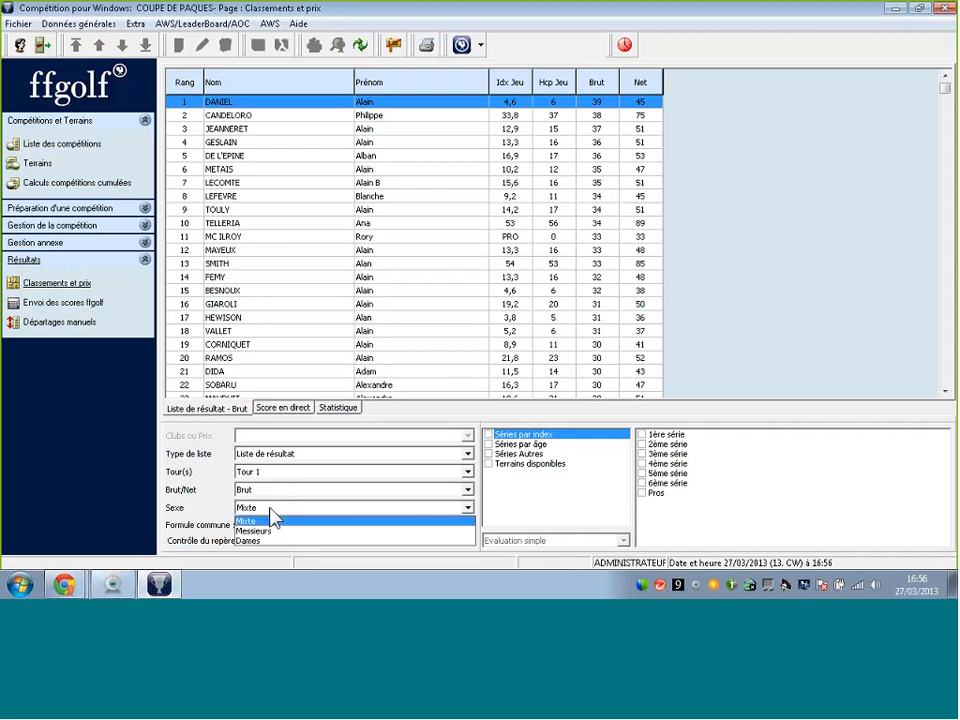
click(272, 515)
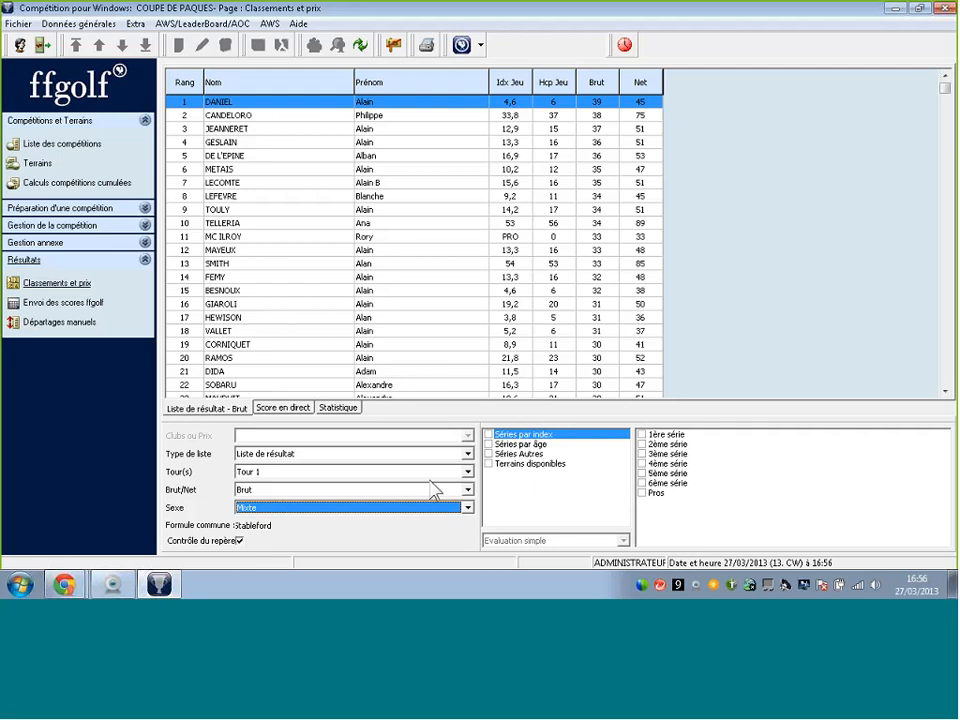
click(362, 510)
click(330, 531)
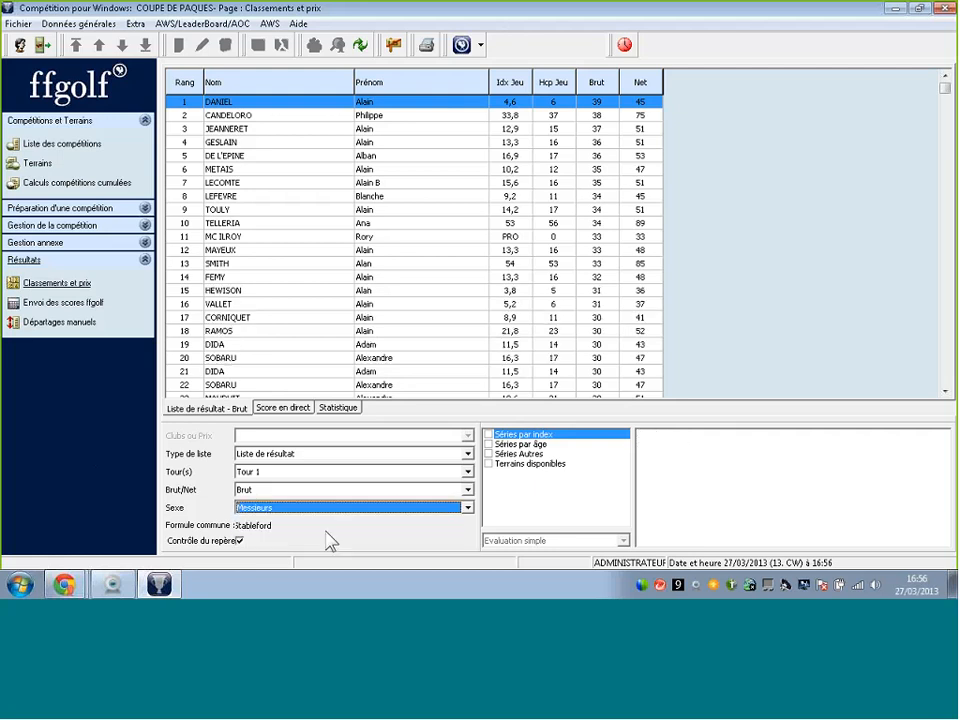
click(643, 435)
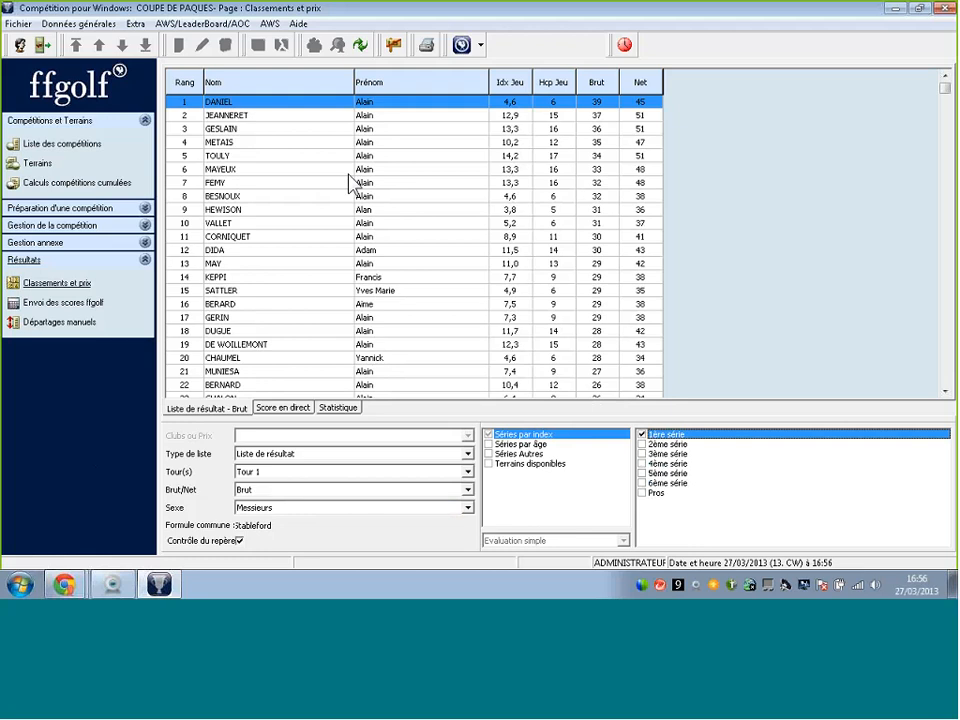
- Preview the filtered ranking with the "1. Résultats (ffgolf).lst" print layout and close the preview
click(426, 47)
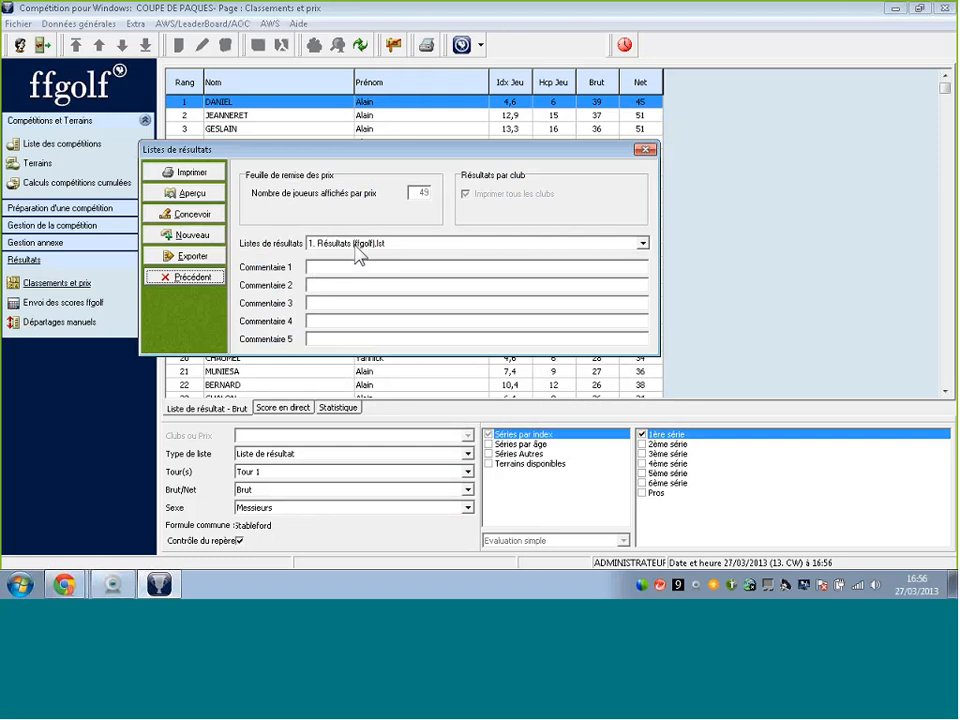
click(195, 214)
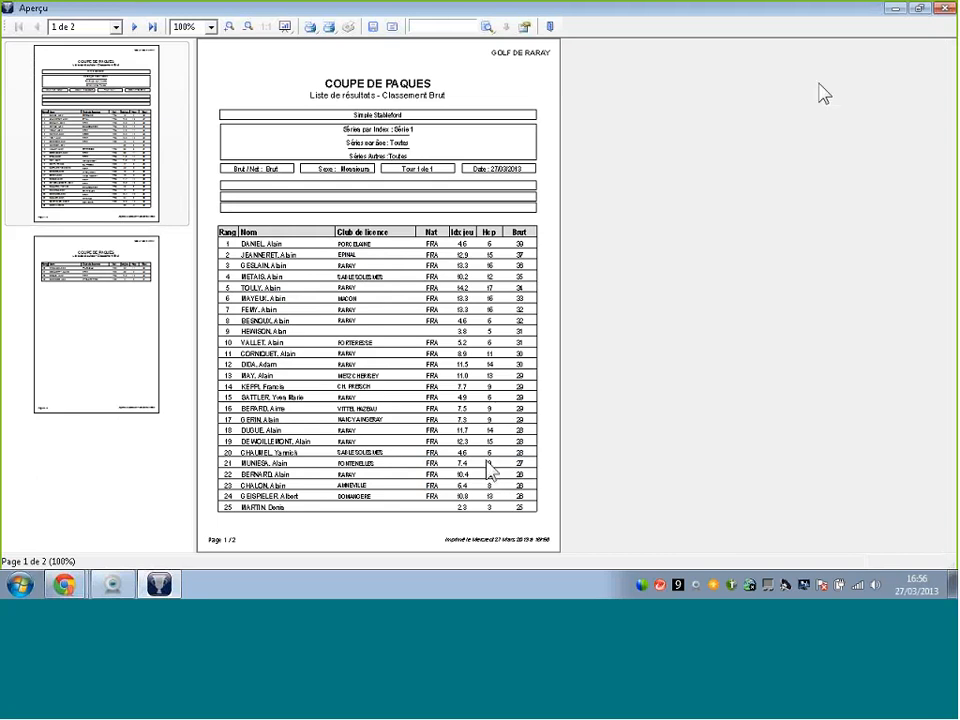
click(944, 9)
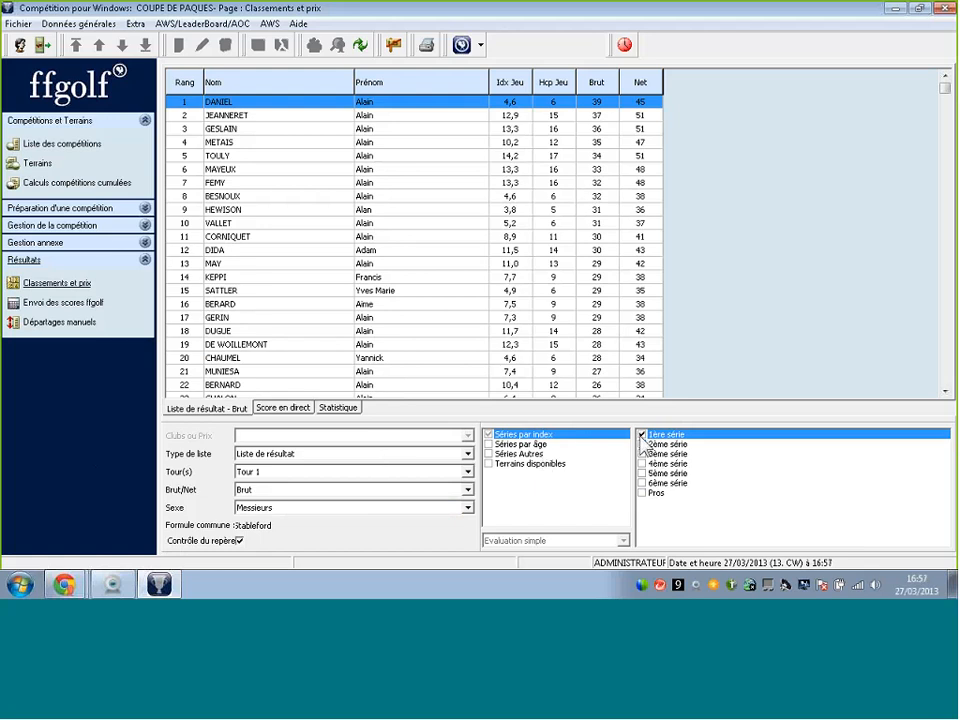
- Set the list type to "Résultats groupés" and preview both pages of the grouped gross results by series
click(396, 454)
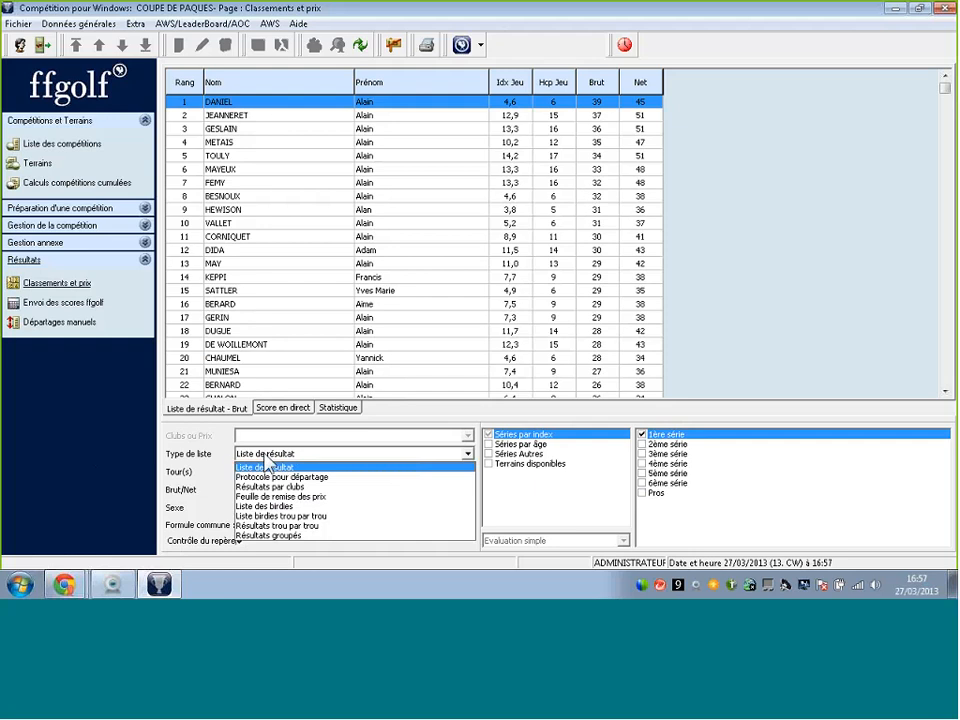
click(260, 537)
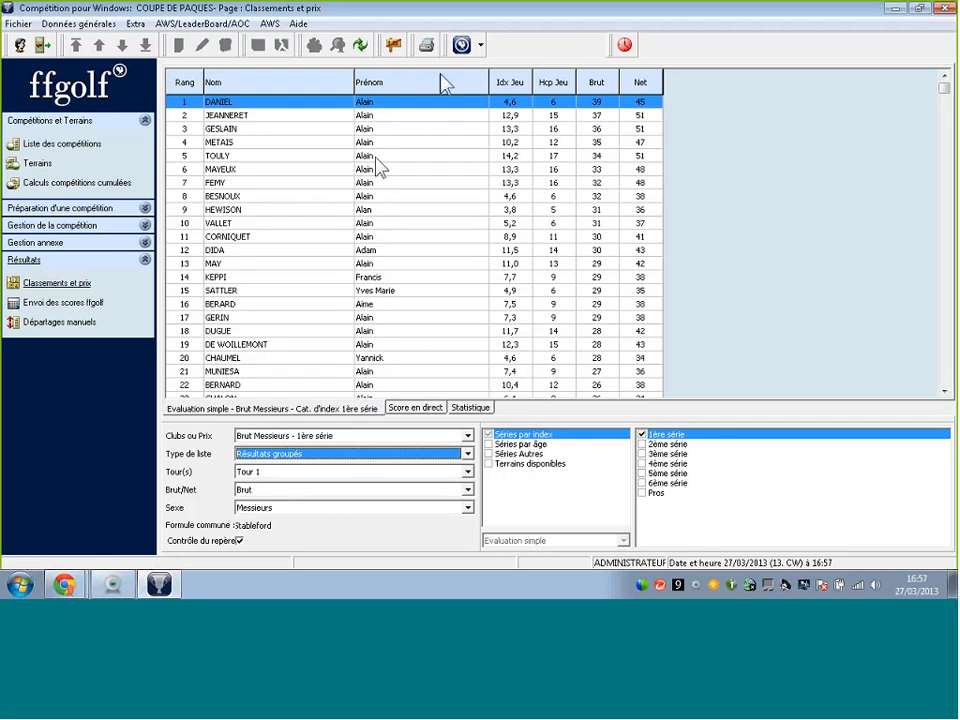
click(427, 46)
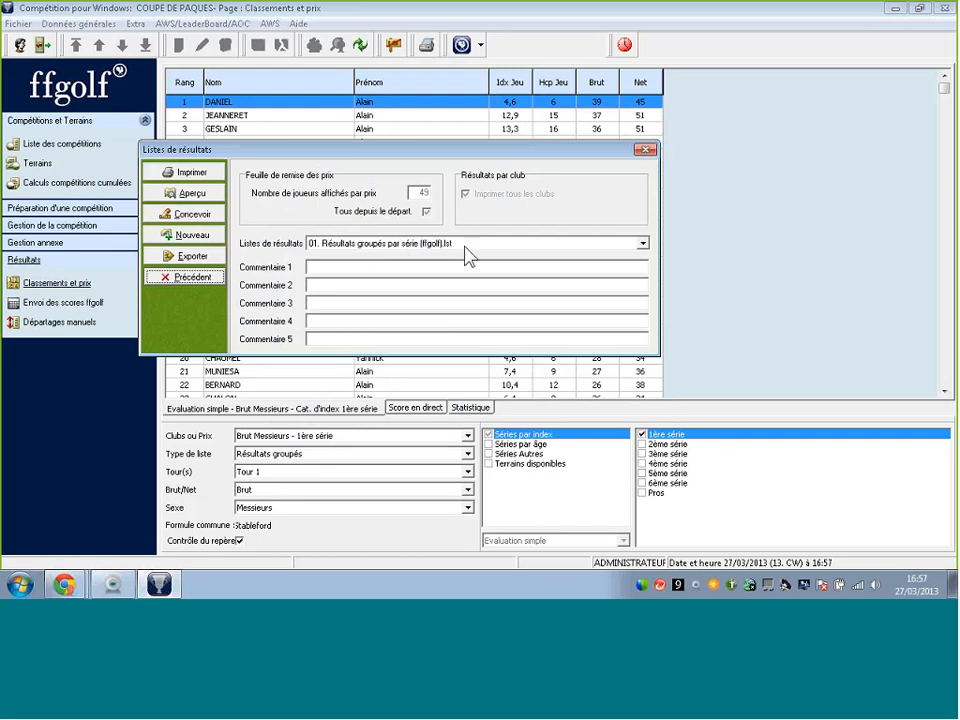
click(192, 197)
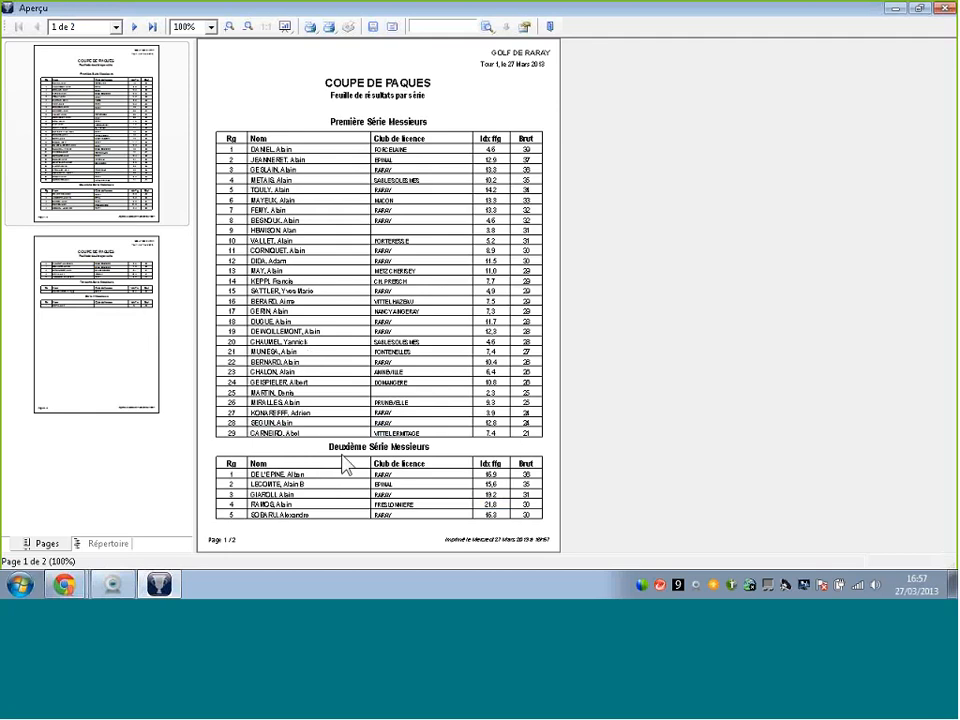
click(113, 298)
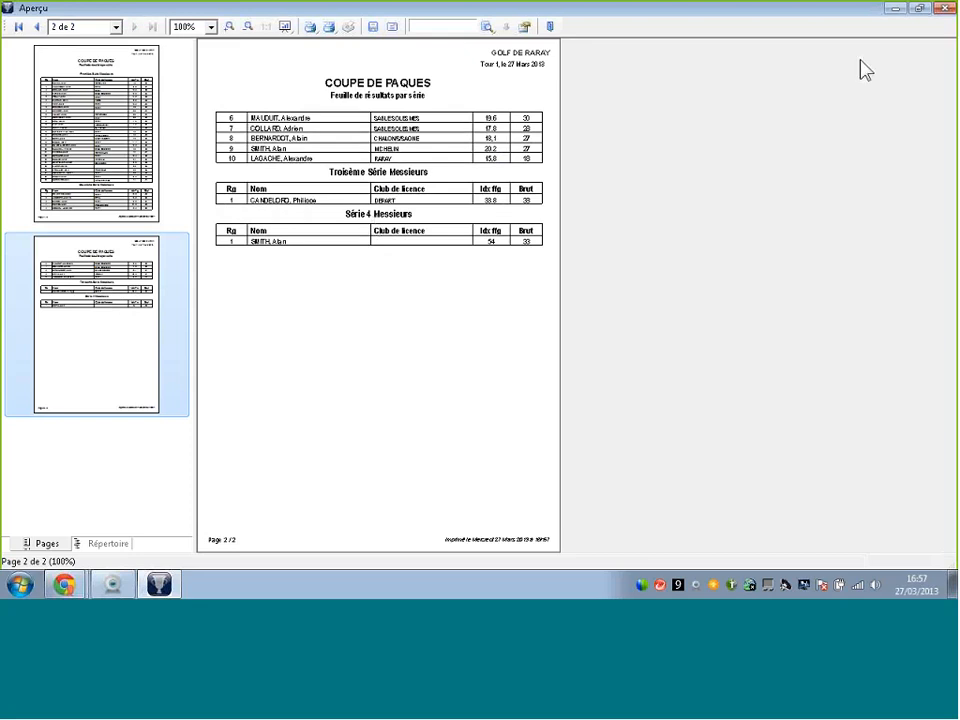
click(944, 8)
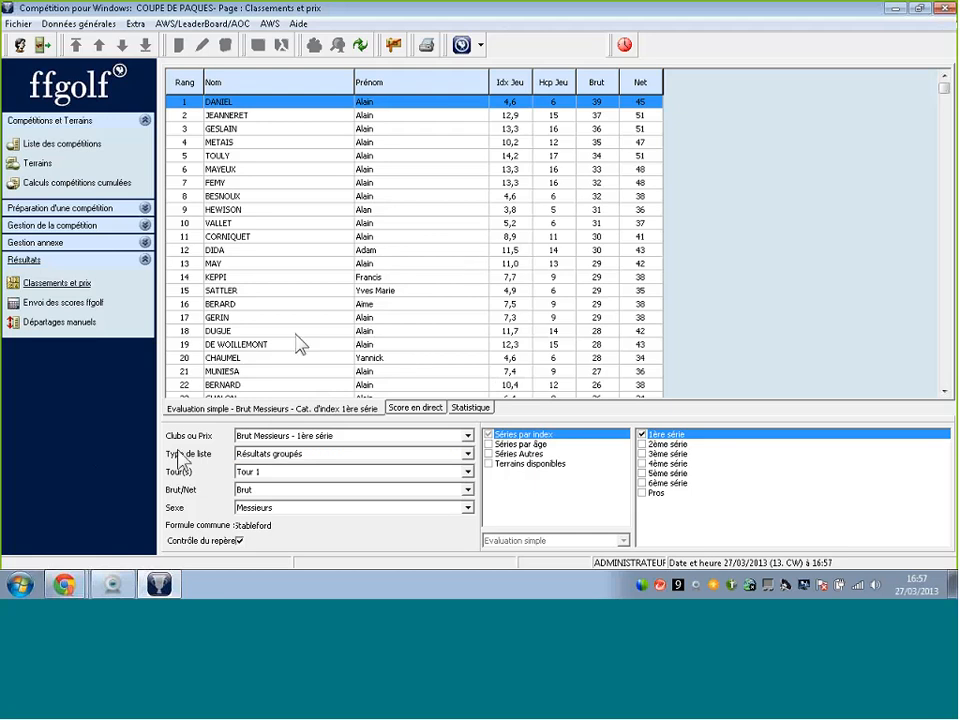
- Keep "Résultats groupés" as the list type, and set the gender to Mixte and the ranking to Net
click(285, 456)
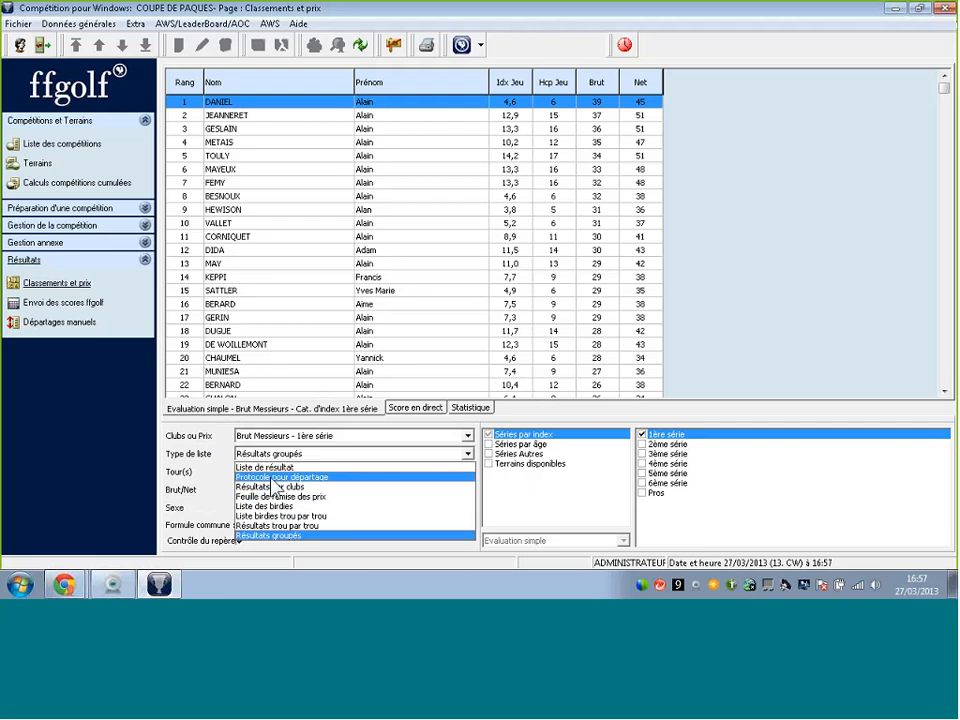
click(270, 537)
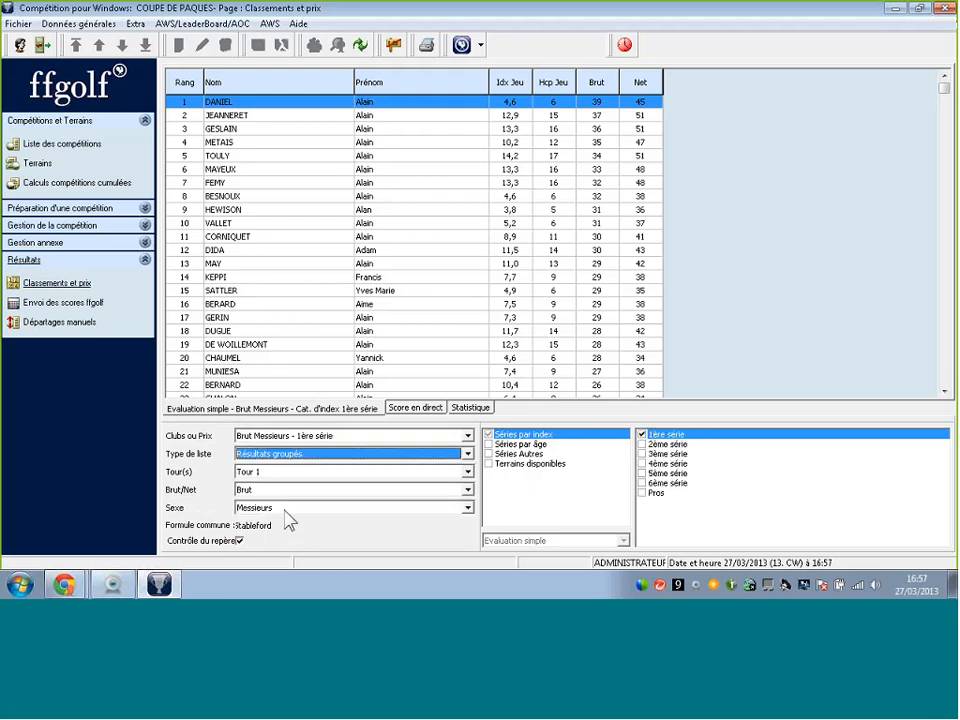
click(286, 508)
click(287, 520)
click(286, 491)
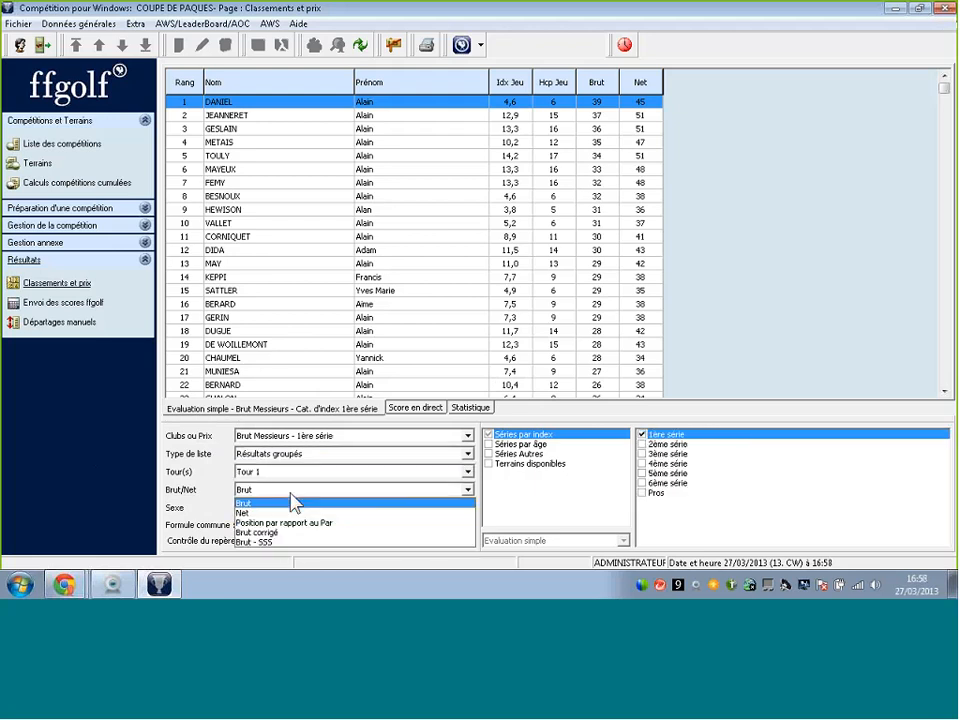
click(283, 513)
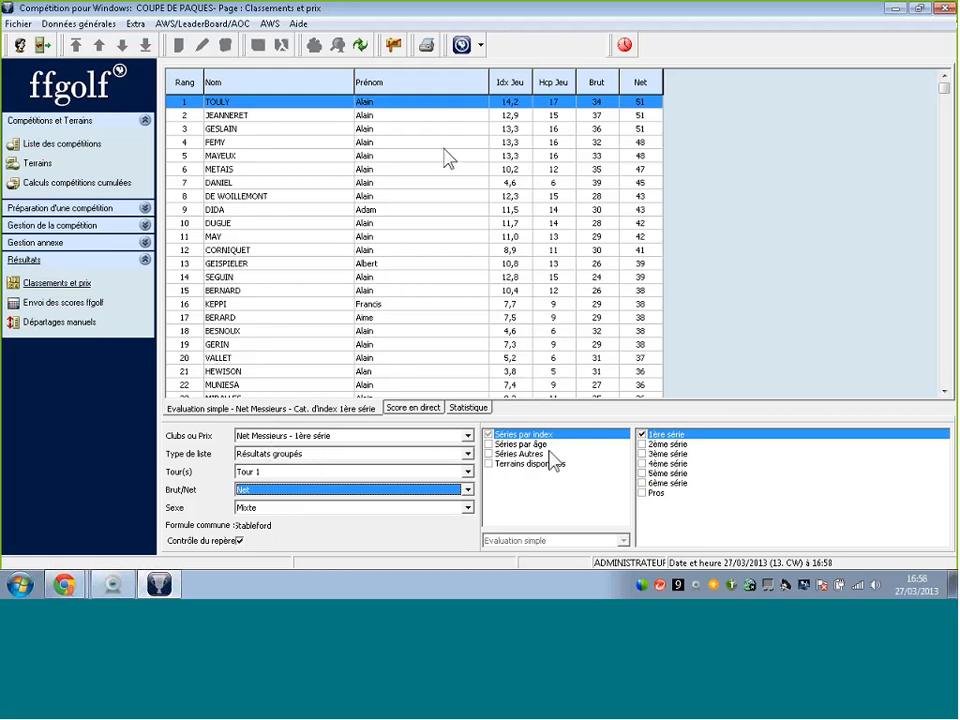
- Preview both pages of the mixed net results grouped by series, and close the preview
click(427, 50)
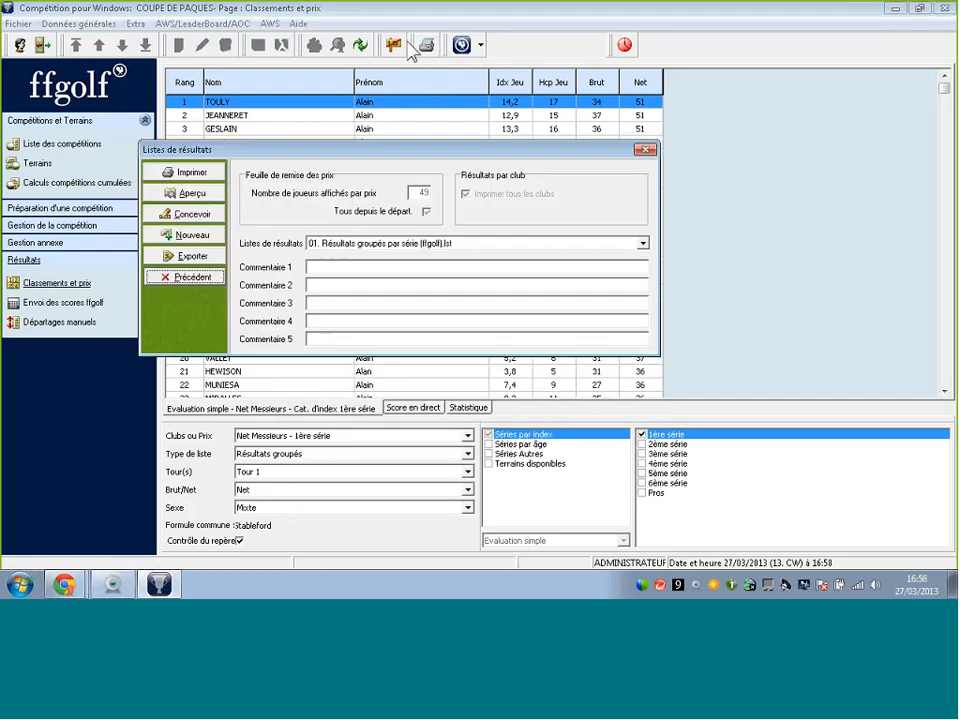
click(195, 196)
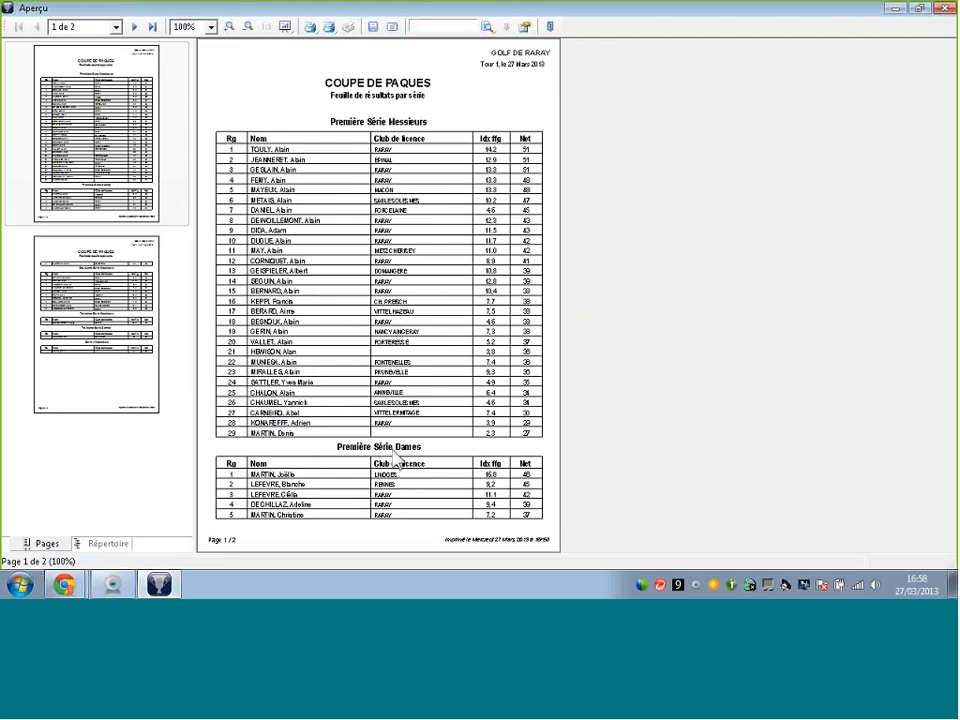
click(92, 237)
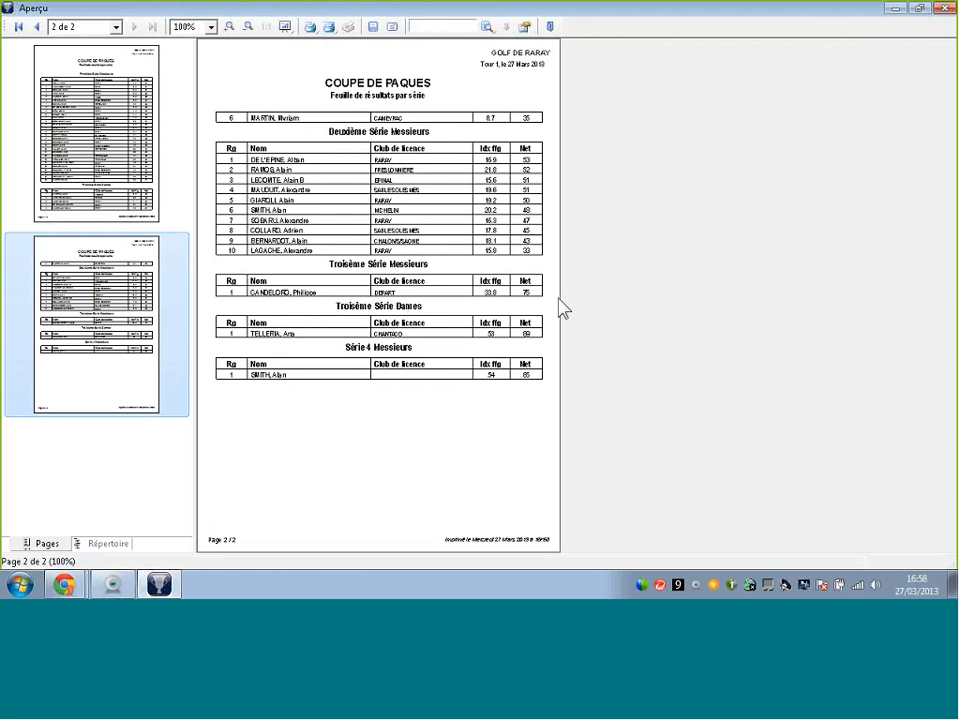
click(946, 10)
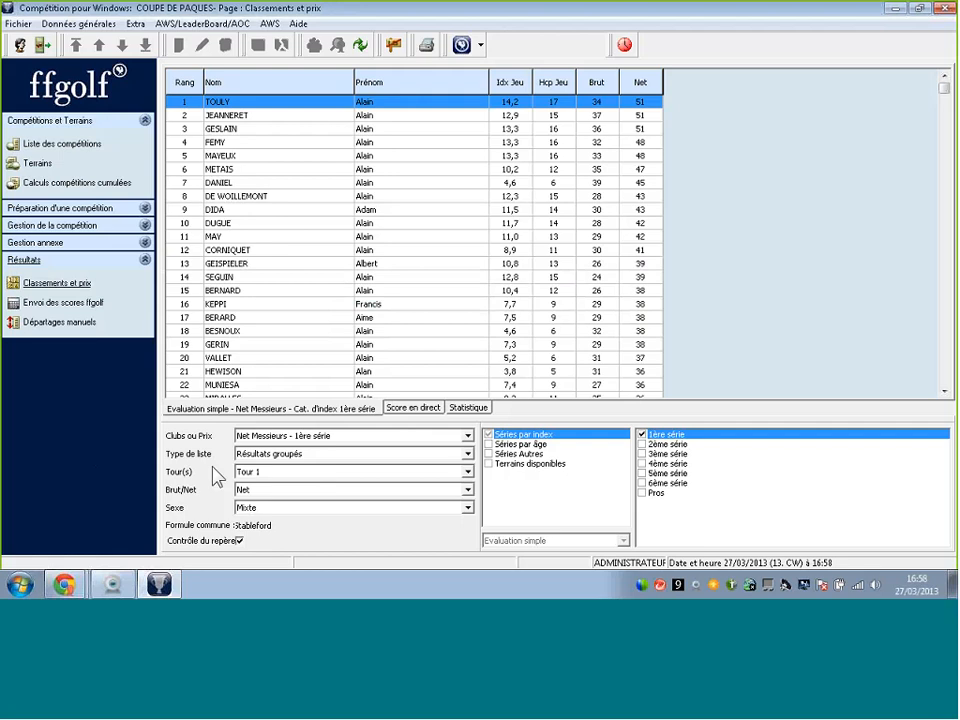
click(279, 474)
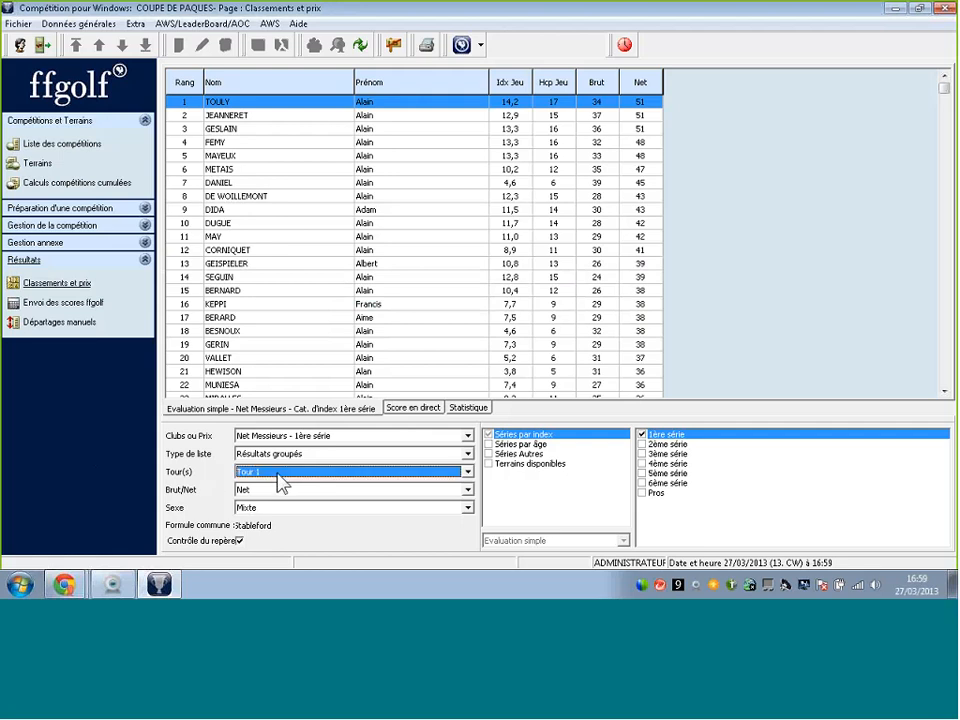
click(278, 474)
click(278, 476)
- Transfer the competition's scores to ffgolf, agree to publish the results on the ffgolf website, and receive the new handicaps
click(45, 308)
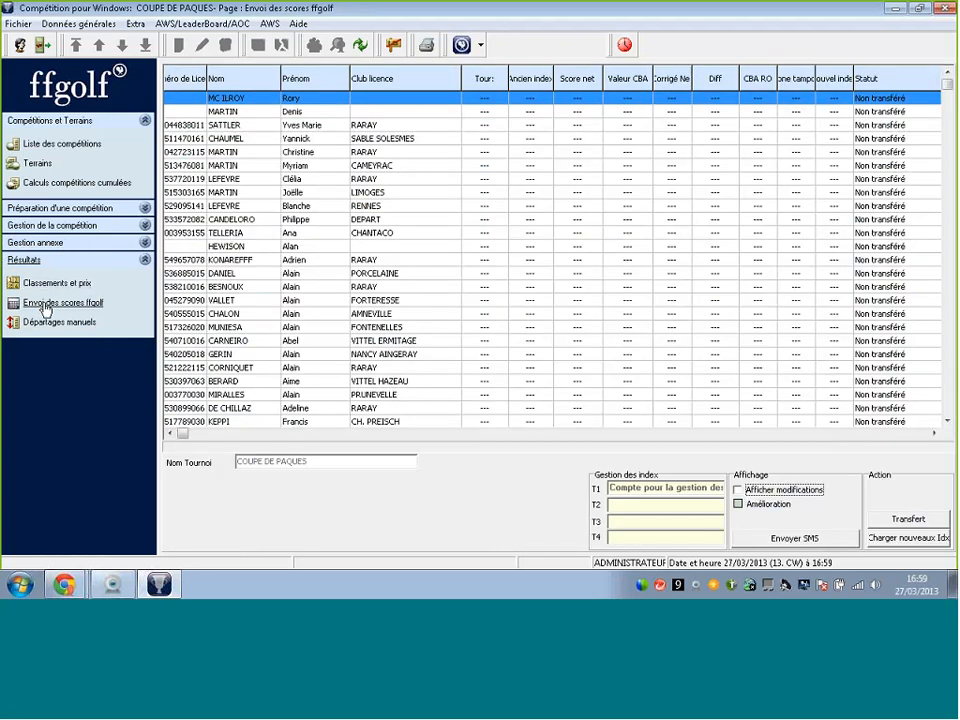
click(908, 520)
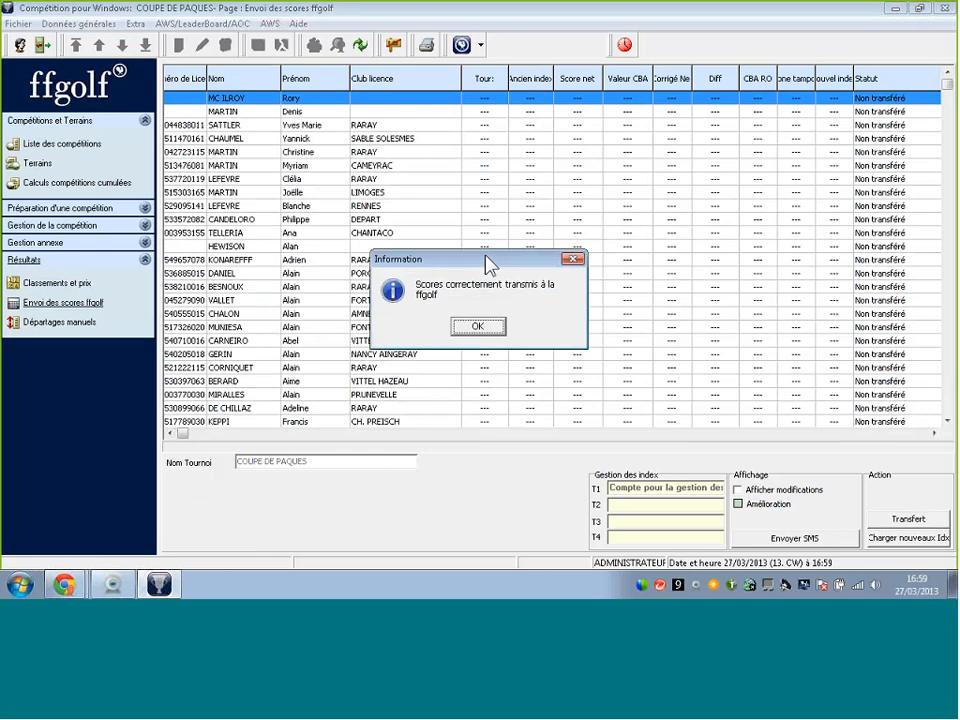
click(478, 326)
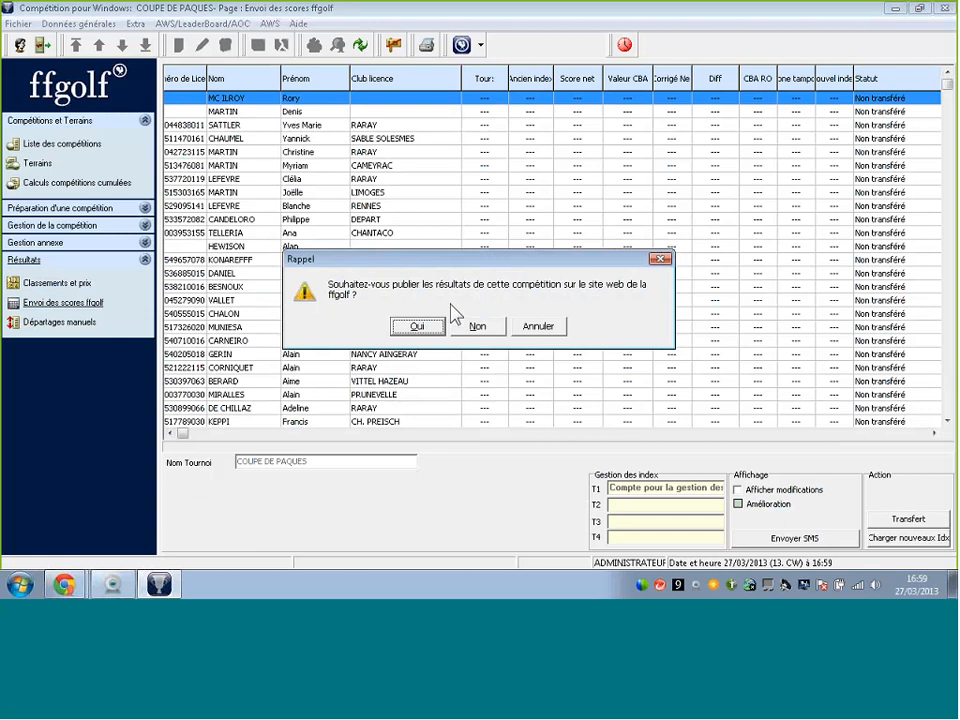
click(420, 326)
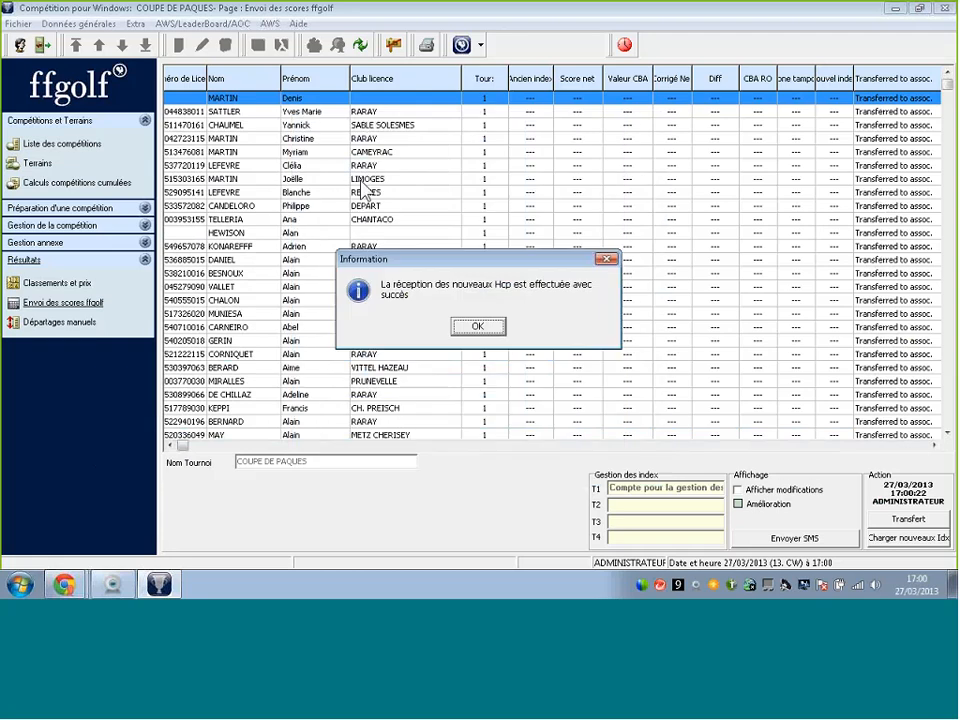
click(478, 326)
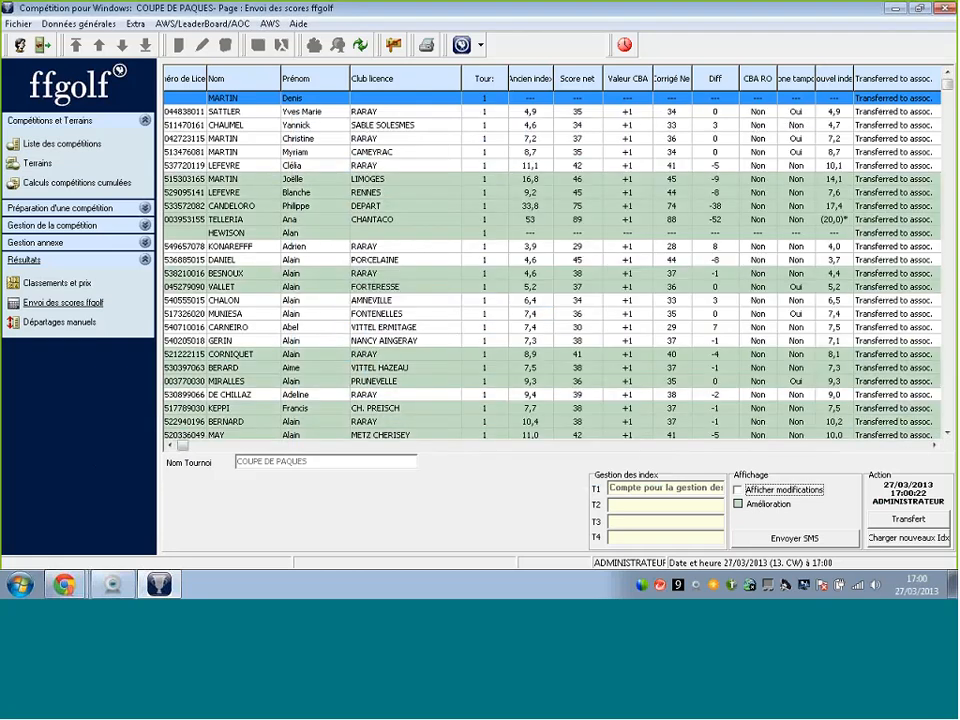